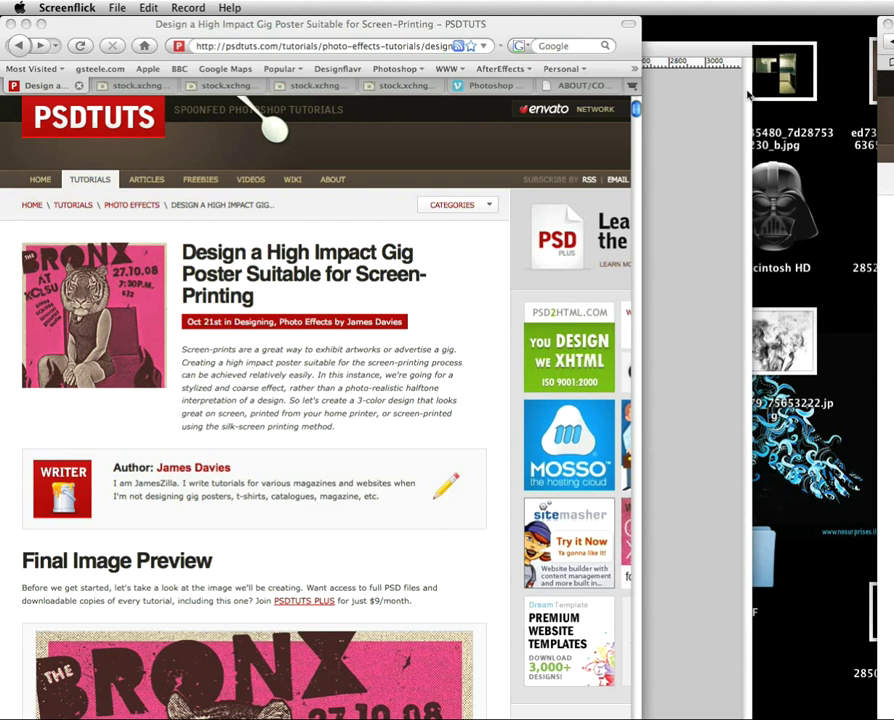
Examine the tutorial author's website, the girl and tiger stock photos, the PSDTUTS Vimeo channel and the final gig poster preview
click(577, 90)
click(577, 89)
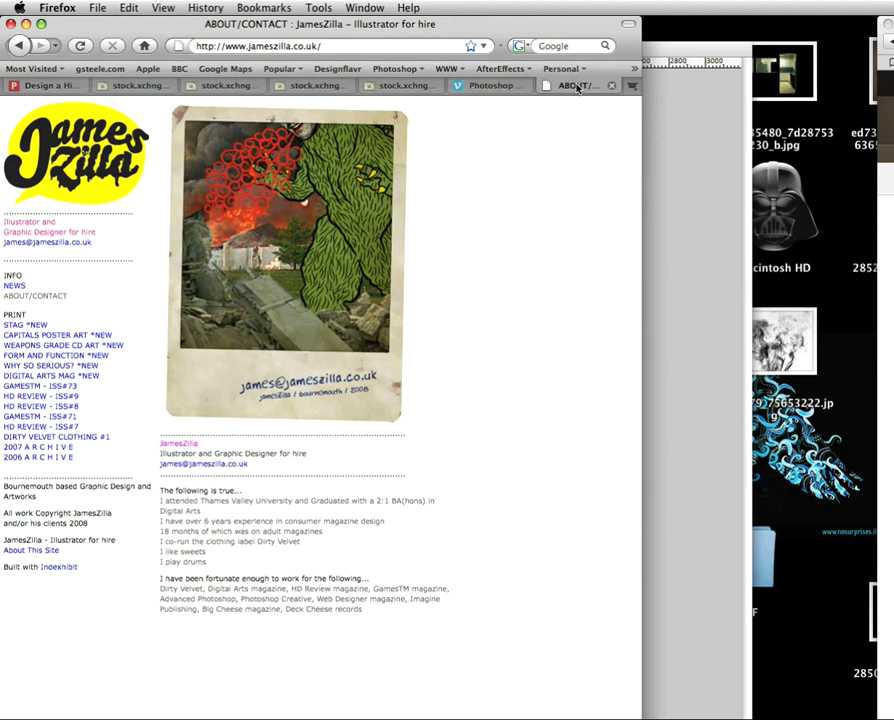
click(52, 87)
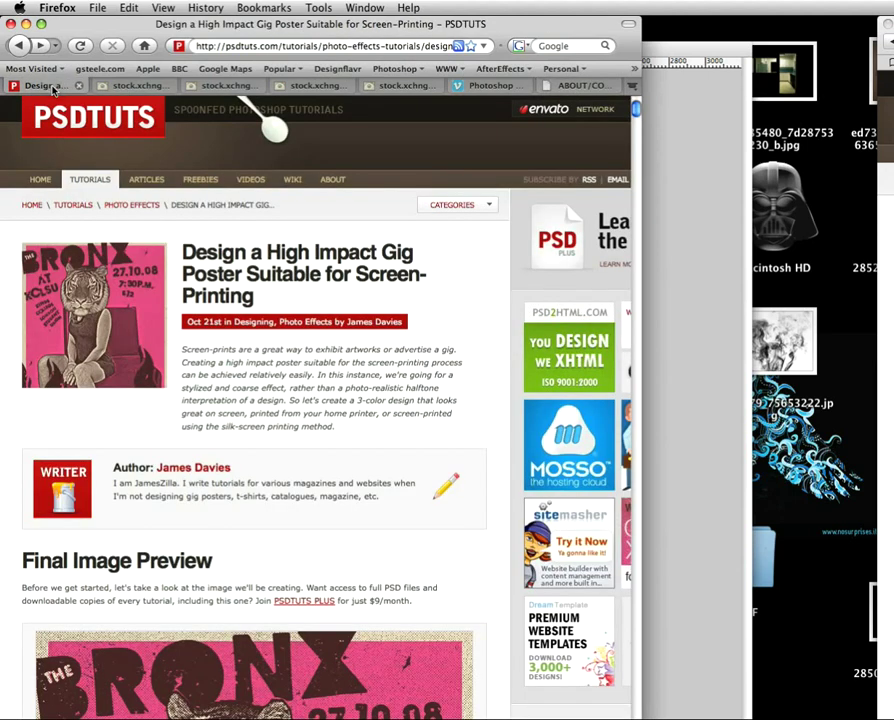
click(120, 87)
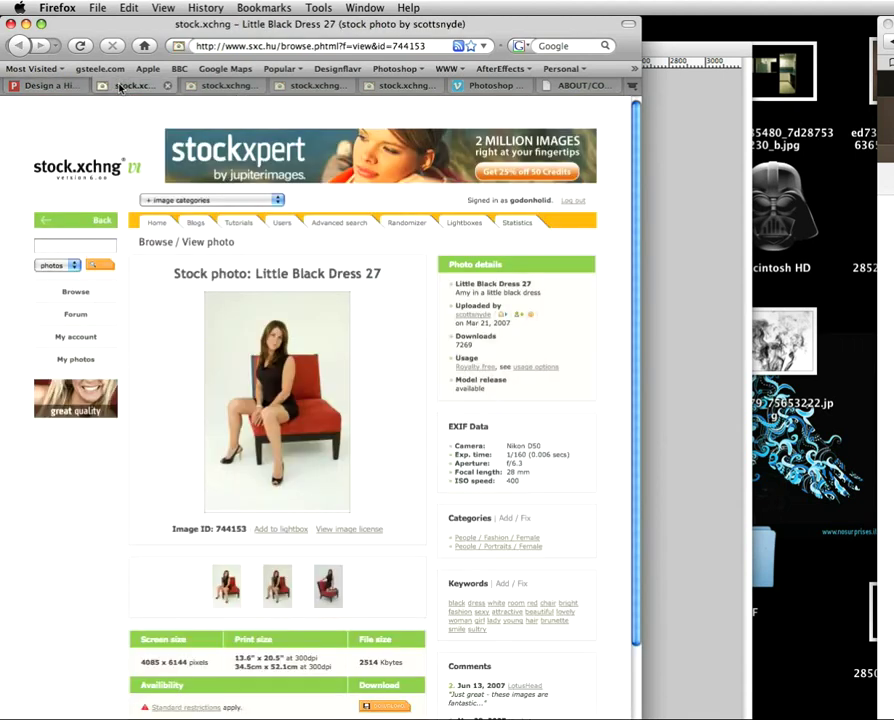
click(308, 86)
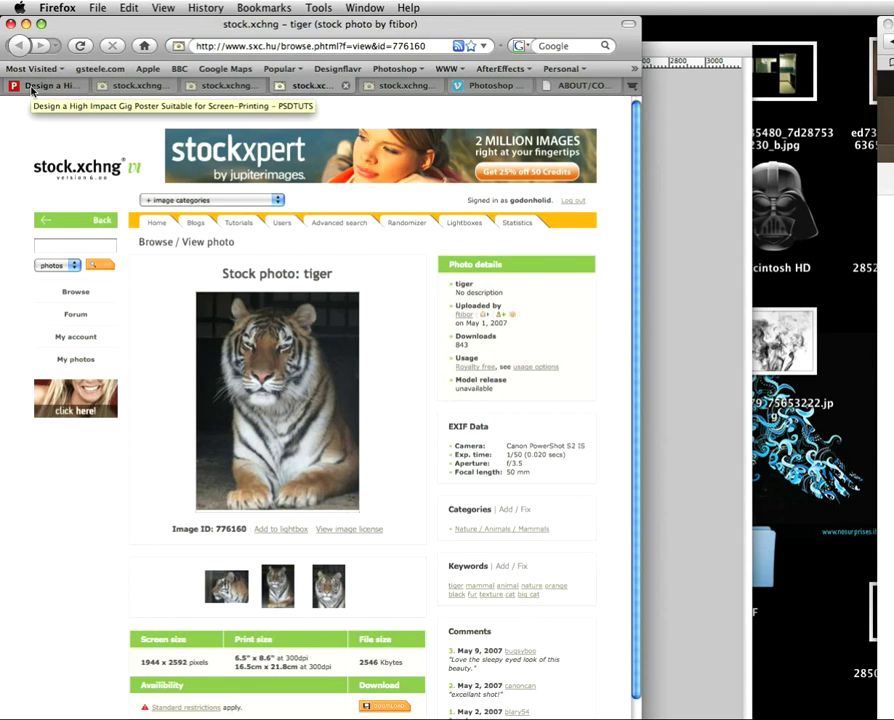
click(505, 88)
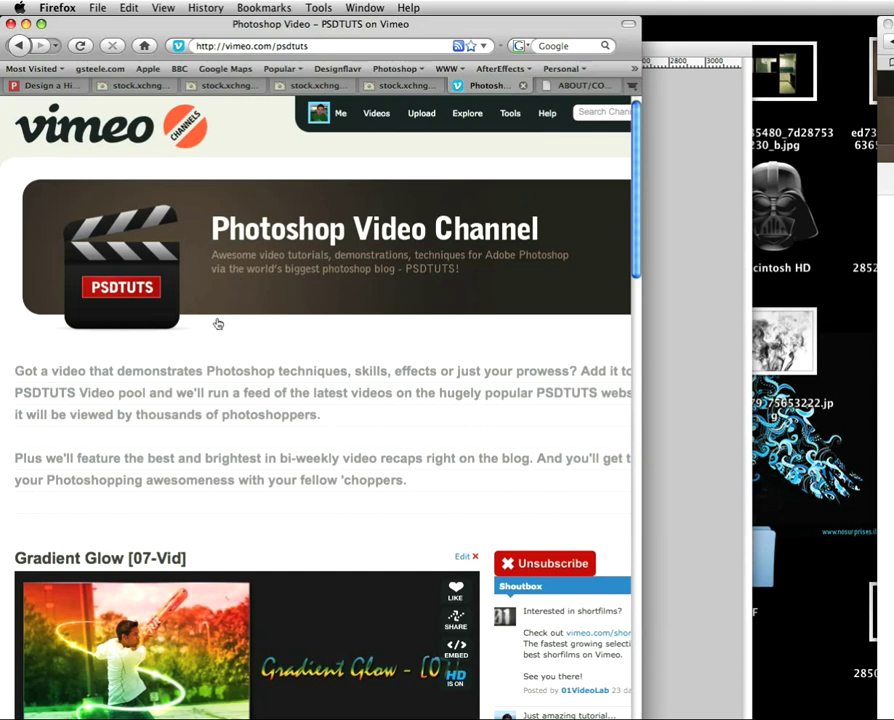
click(50, 86)
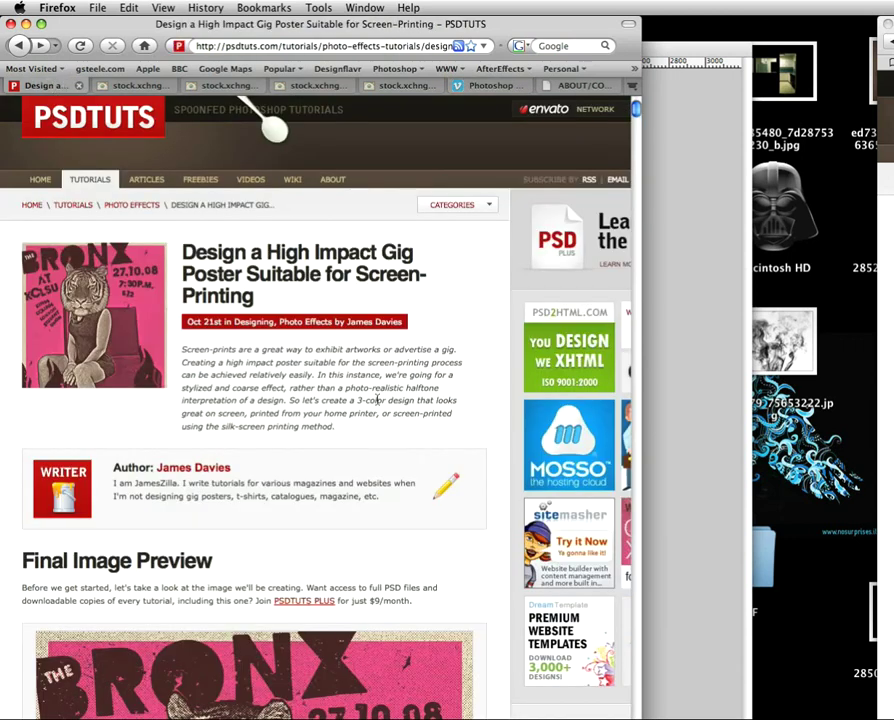
scroll(377, 400, down, 10)
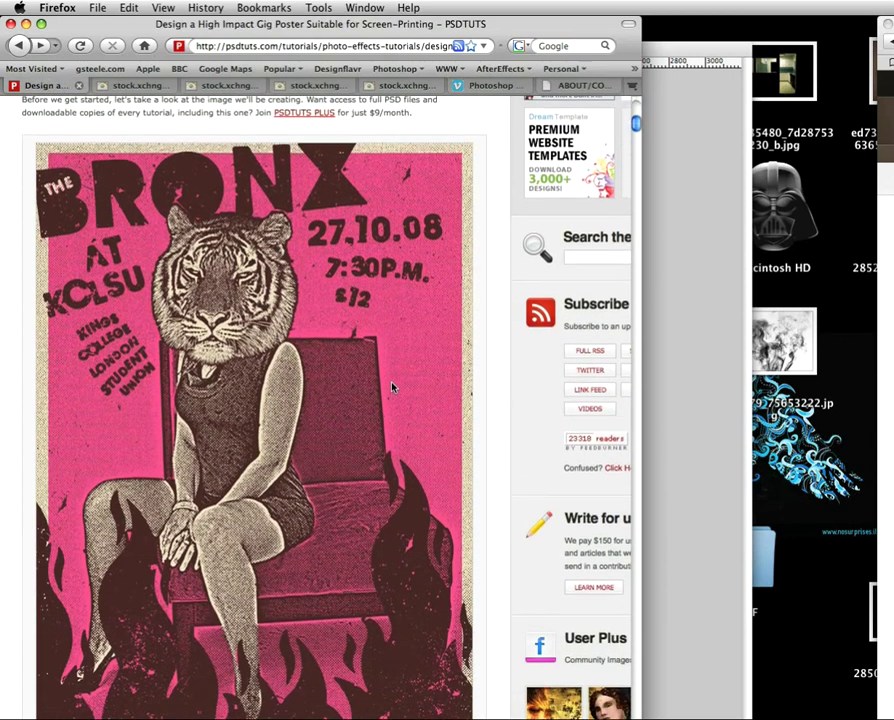
scroll(392, 388, down, 3)
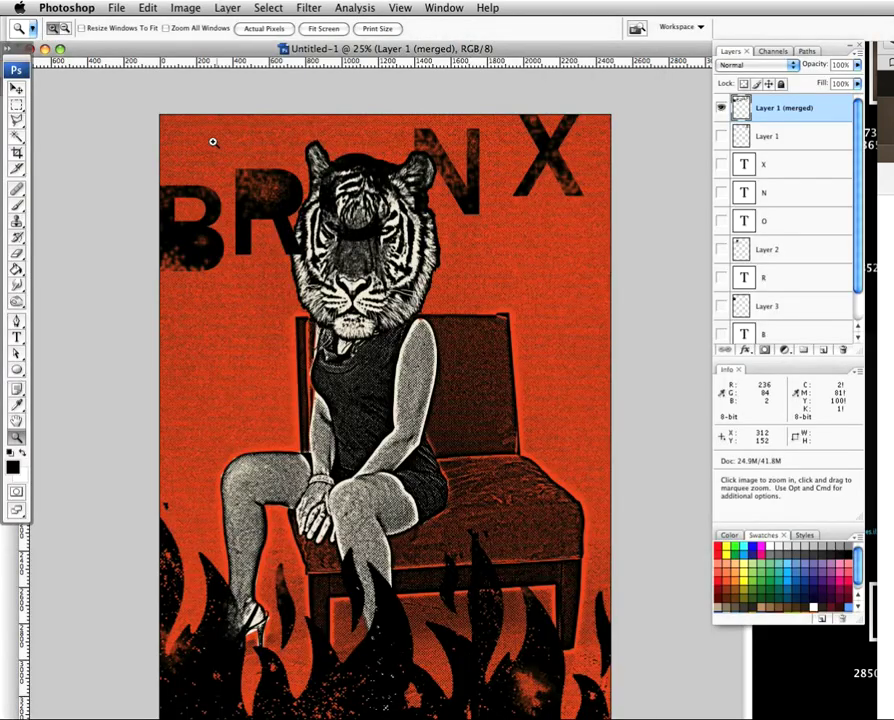
Minimize the Untitled-1 poster in Photoshop and create a new A4 document from the International Paper preset
drag(117, 49, 172, 57)
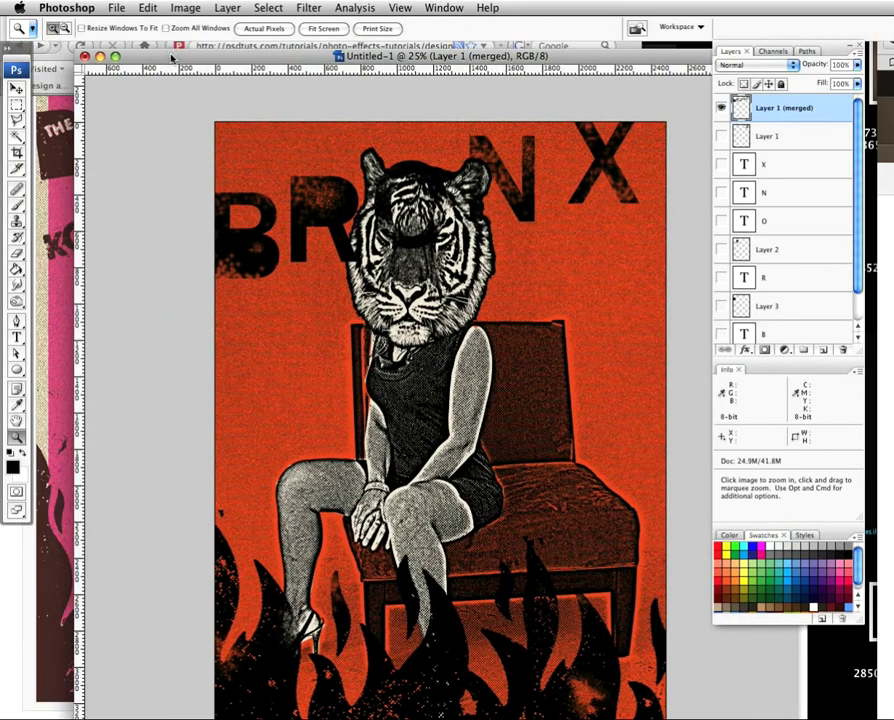
click(100, 57)
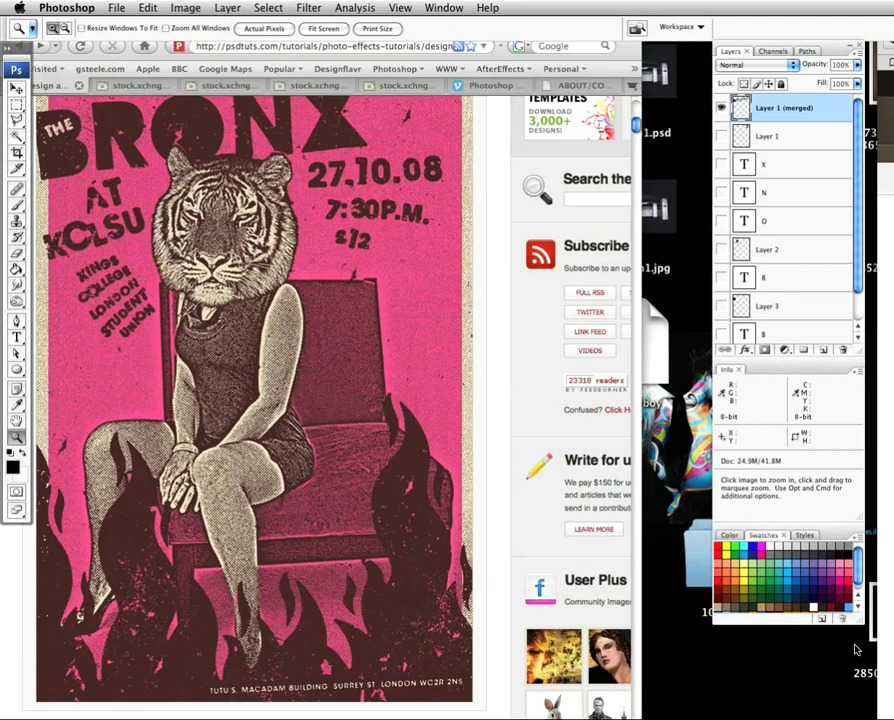
click(116, 8)
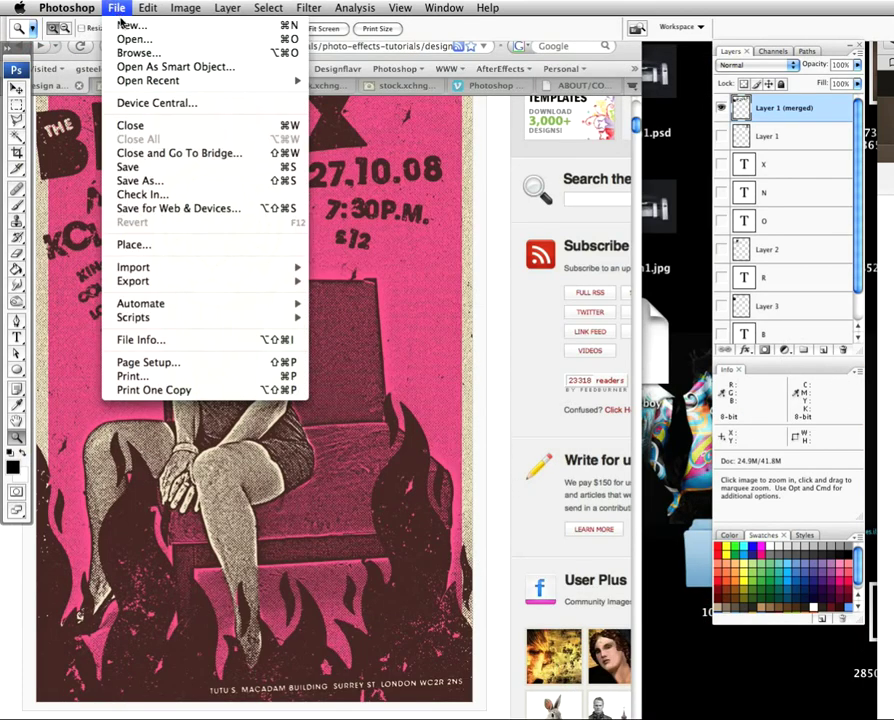
click(128, 24)
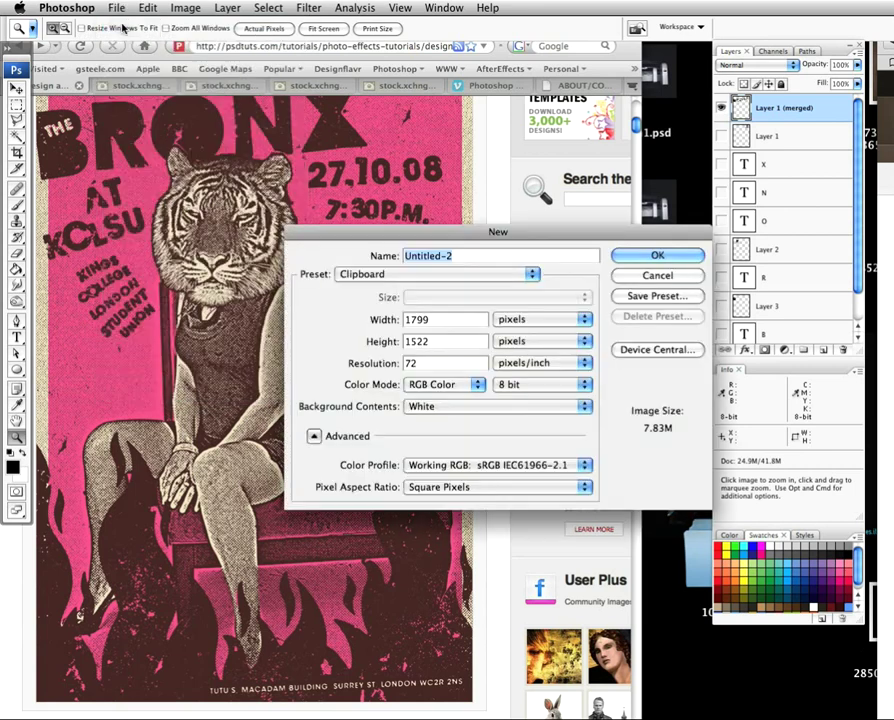
click(463, 276)
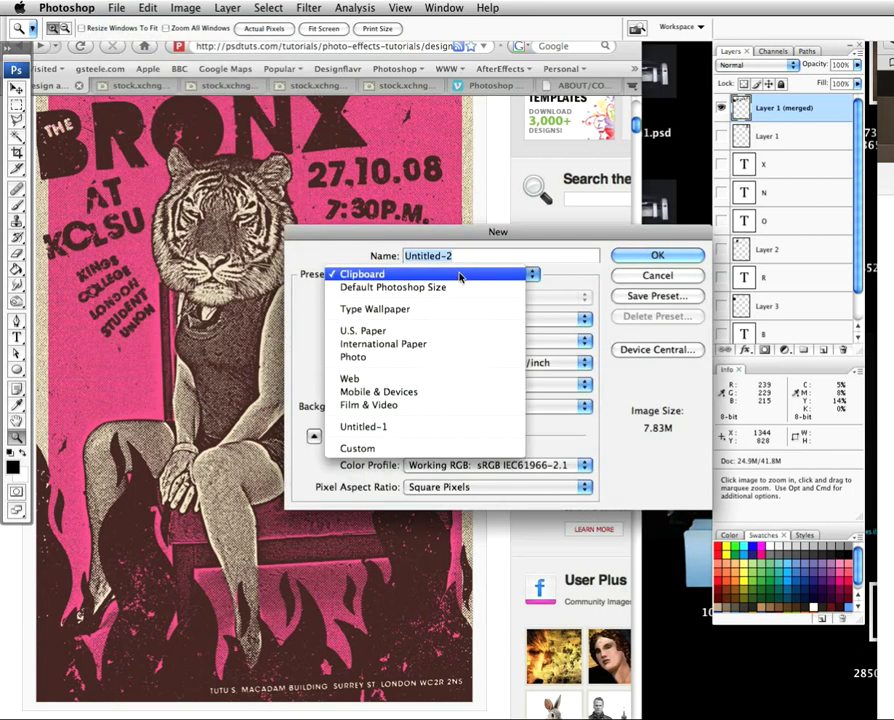
click(441, 345)
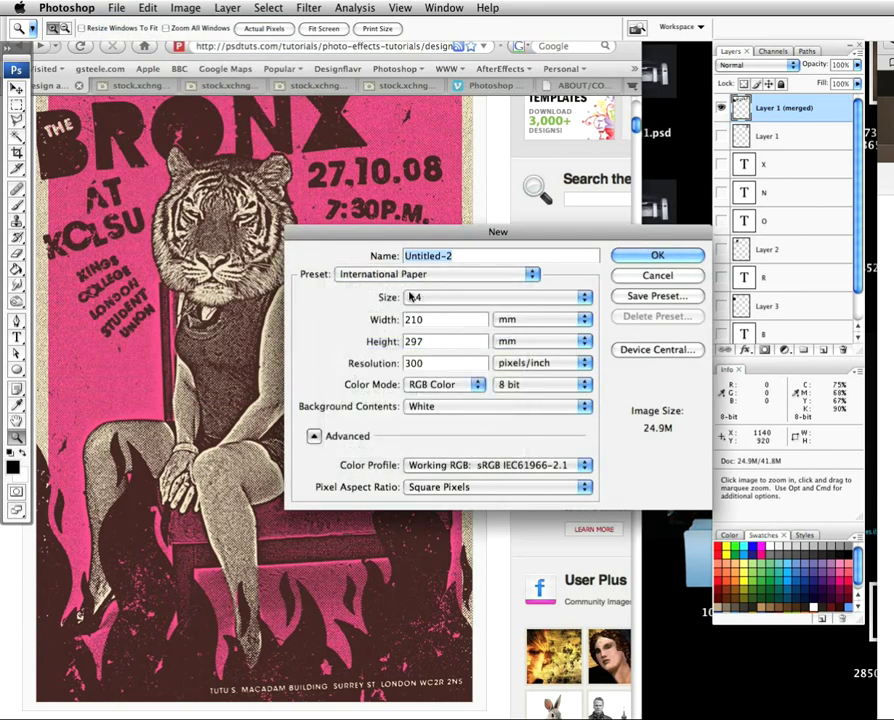
click(628, 257)
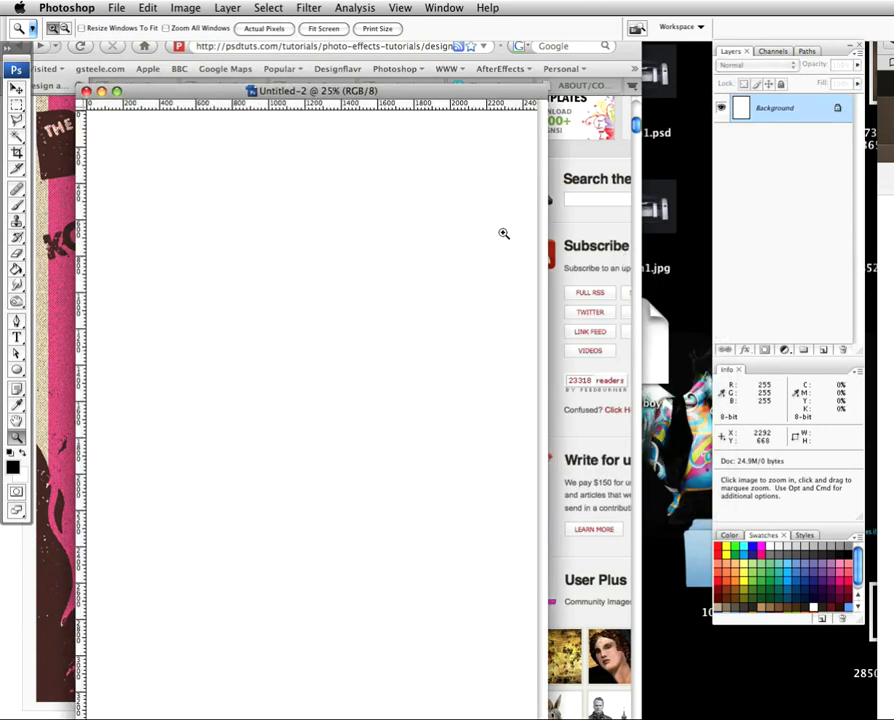
drag(450, 93, 455, 50)
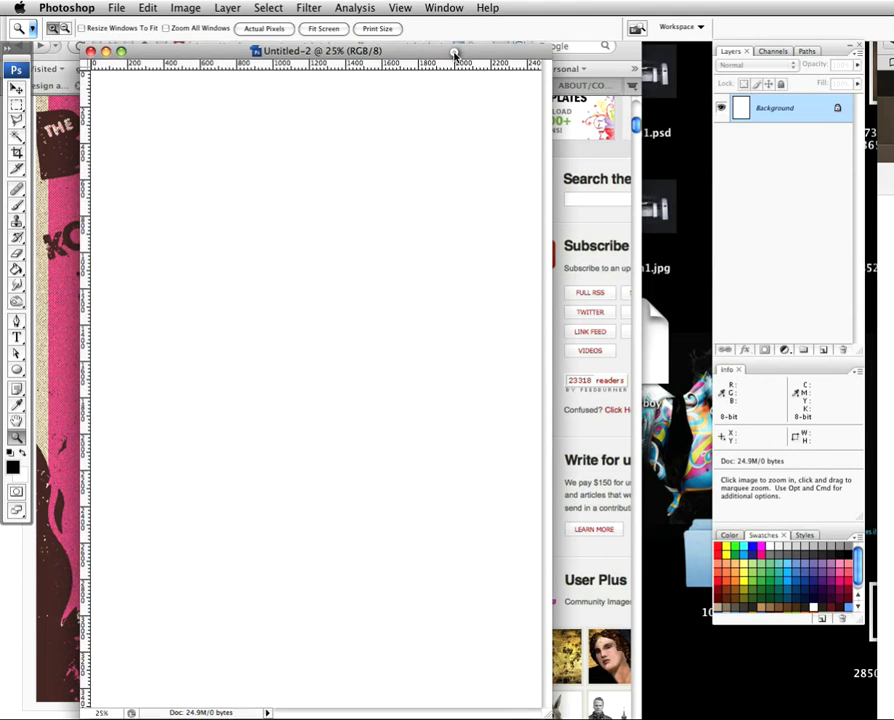
Minimize the blank A4 document and move the opened photo of the woman on the red chair aside
click(106, 50)
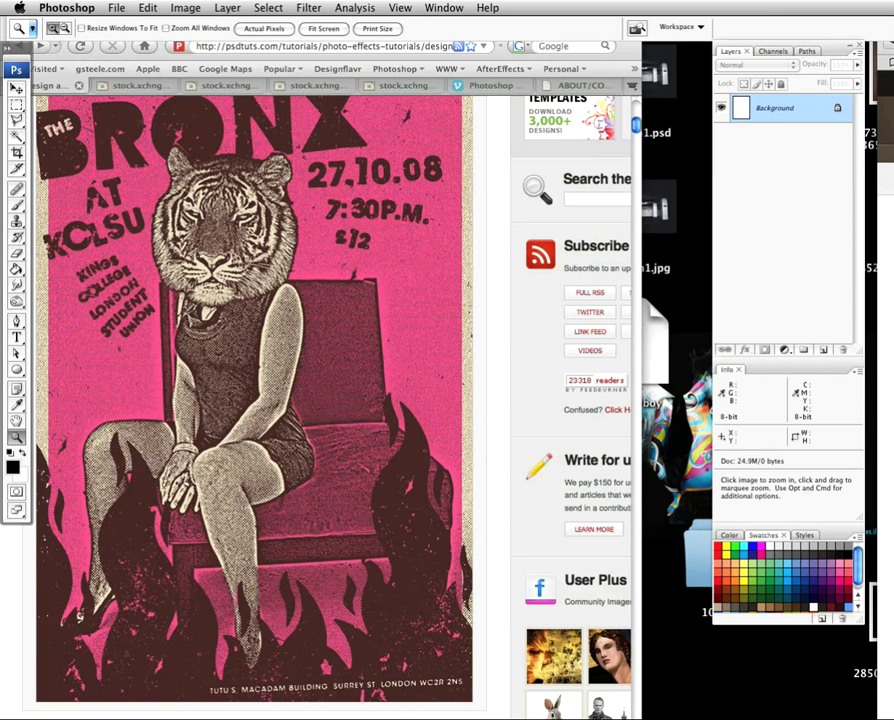
key(F11)
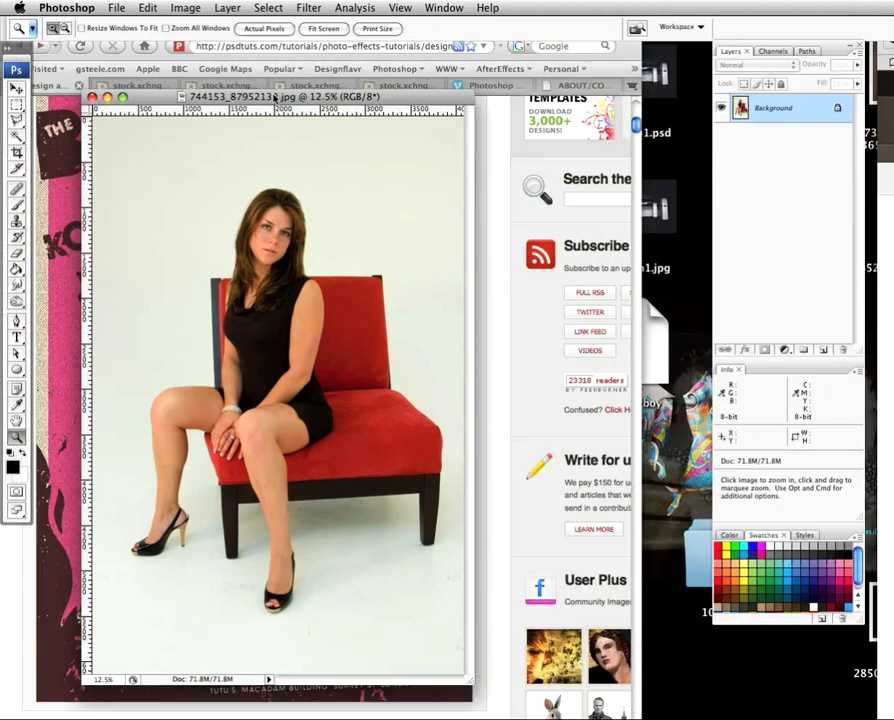
drag(285, 99, 581, 116)
Switch to Firefox and review the tutorial's Step 2 settings and the Little Black Dress 27 stock photo pages
click(133, 378)
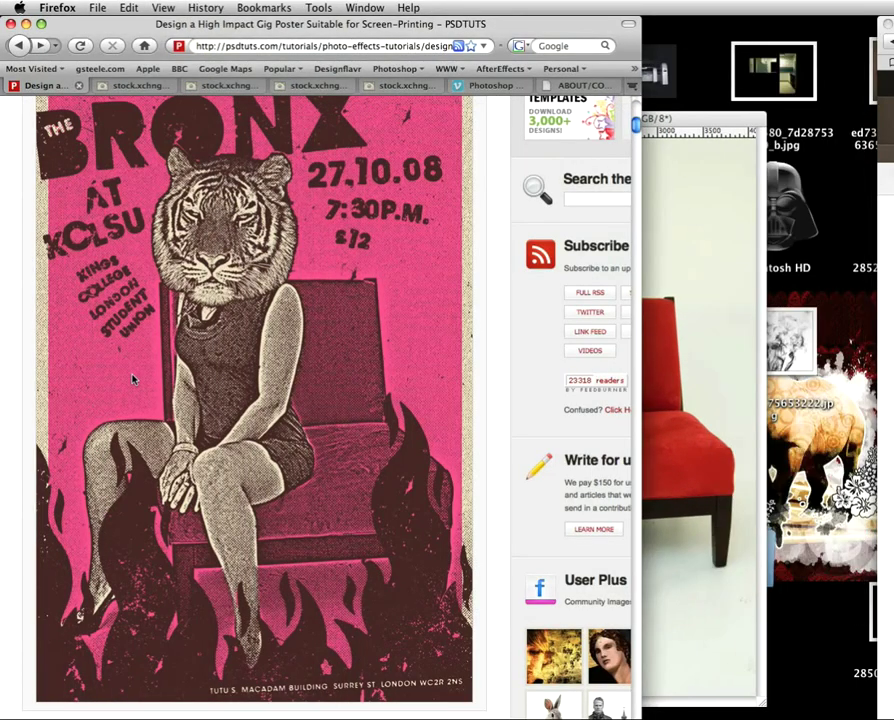
scroll(133, 378, down, 15)
scroll(125, 374, up, 2)
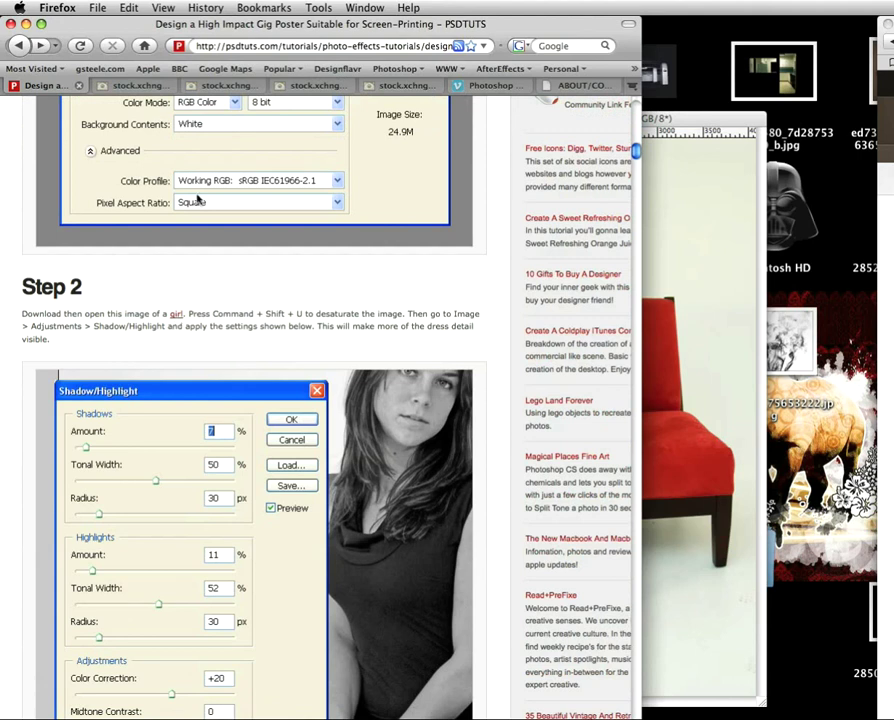
click(105, 85)
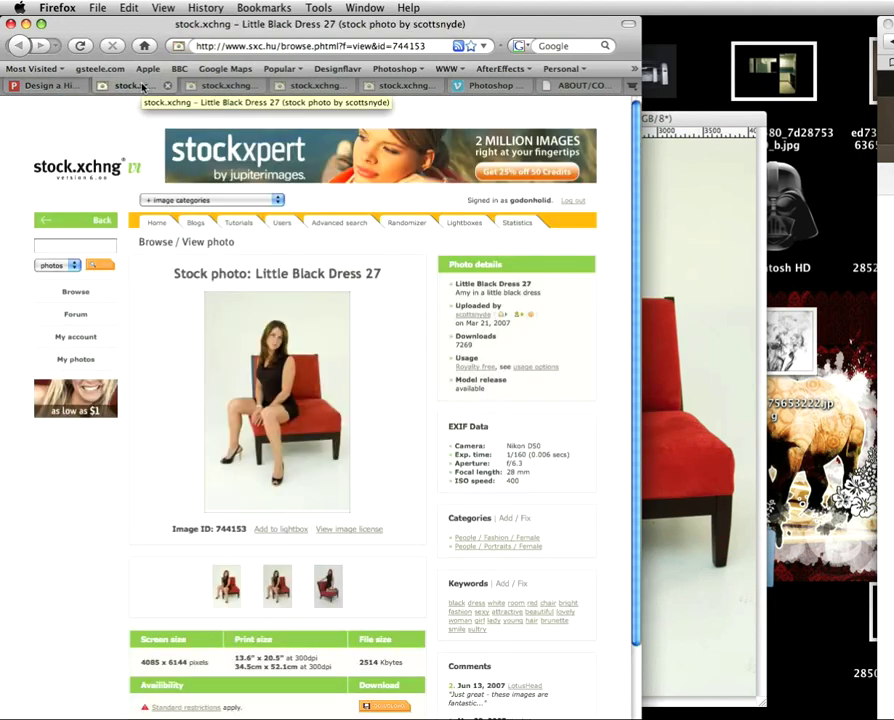
click(222, 86)
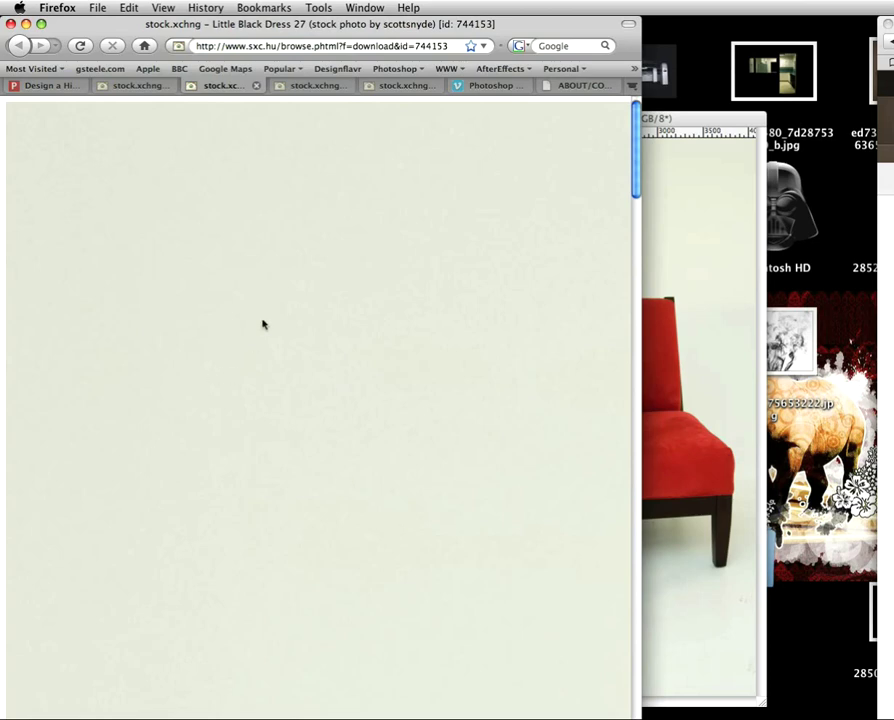
click(48, 86)
scroll(314, 486, up, 15)
scroll(280, 446, up, 8)
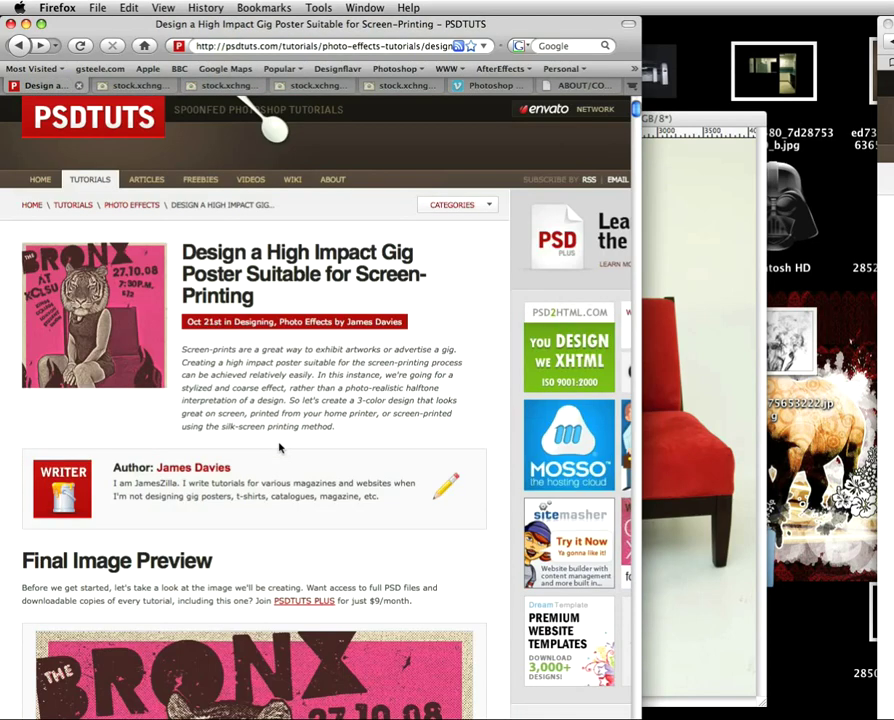
Switch back to Photoshop and reposition and enlarge the window of the woman's photo so the whole image fits
key(super+Tab)
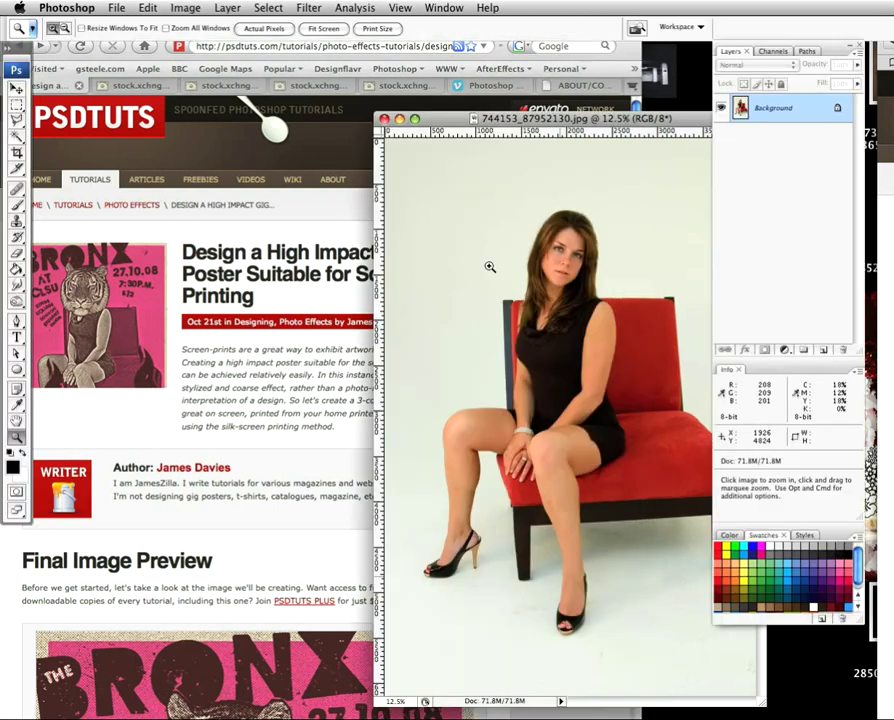
drag(503, 62, 216, 68)
drag(455, 648, 665, 714)
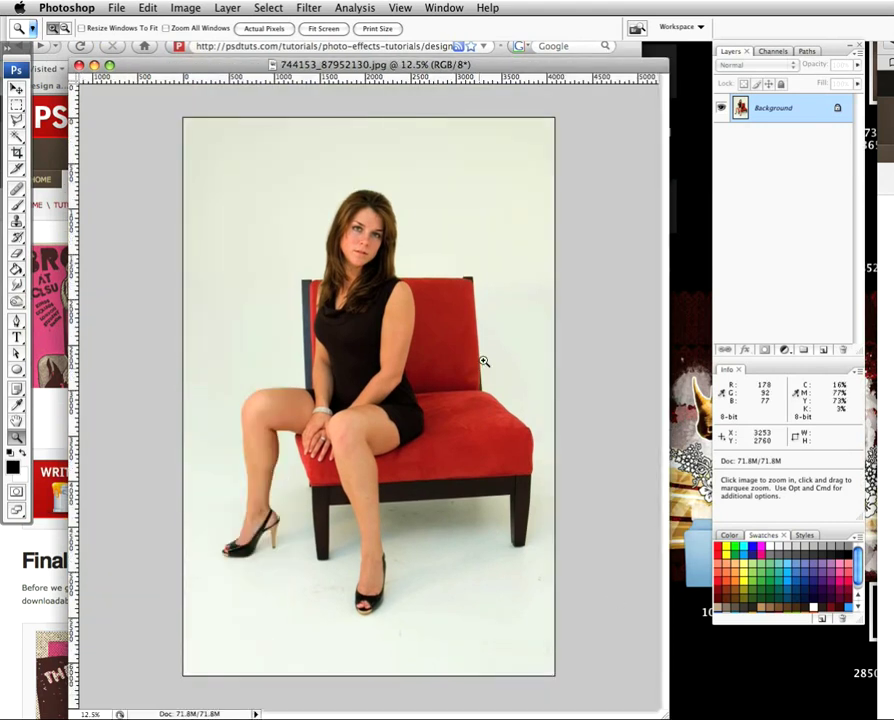
drag(383, 66, 346, 51)
drag(629, 704, 779, 702)
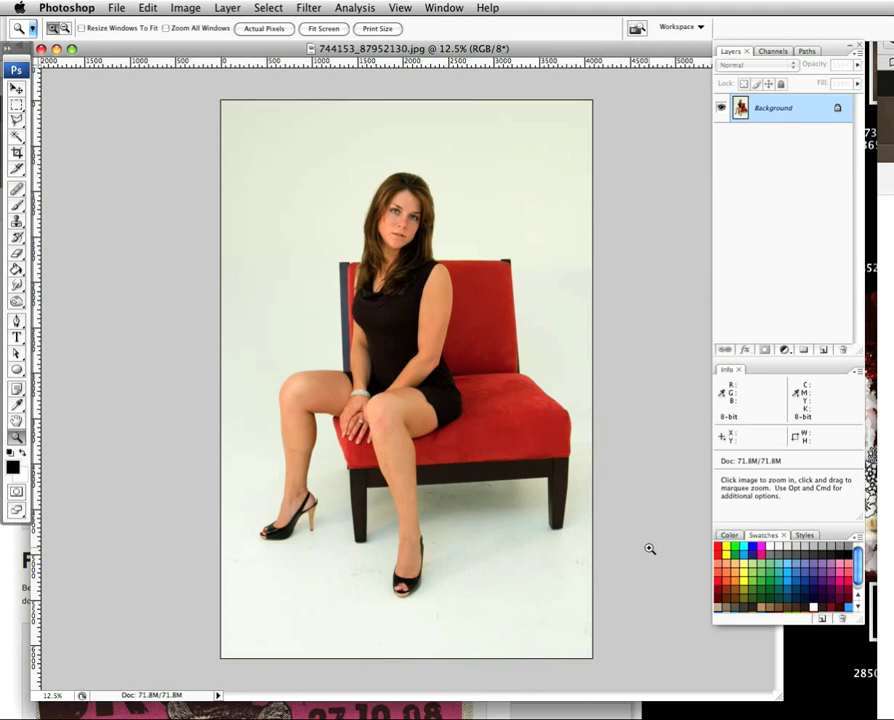
Desaturate the photo of the woman on the chair
key(super)
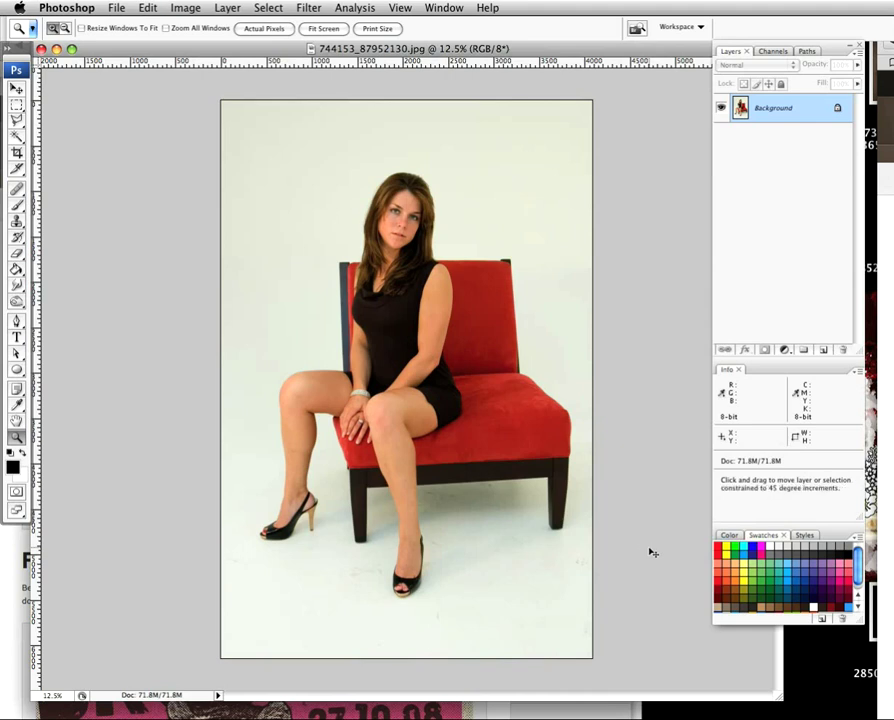
key(super+shift+u)
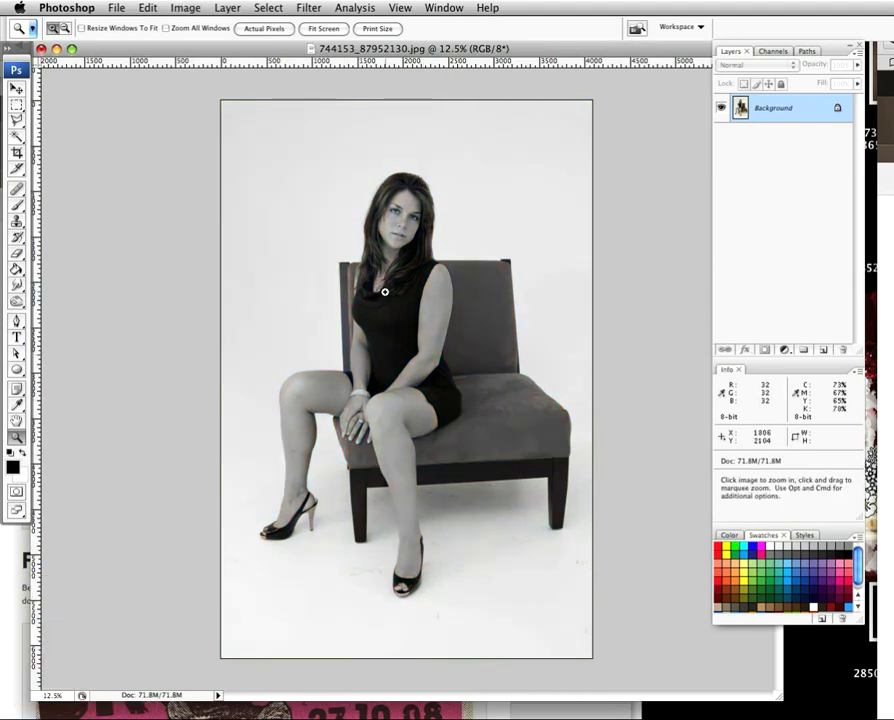
Open the Shadow/Highlight adjustment for the photo and set the Shadows Amount to 7%
click(183, 9)
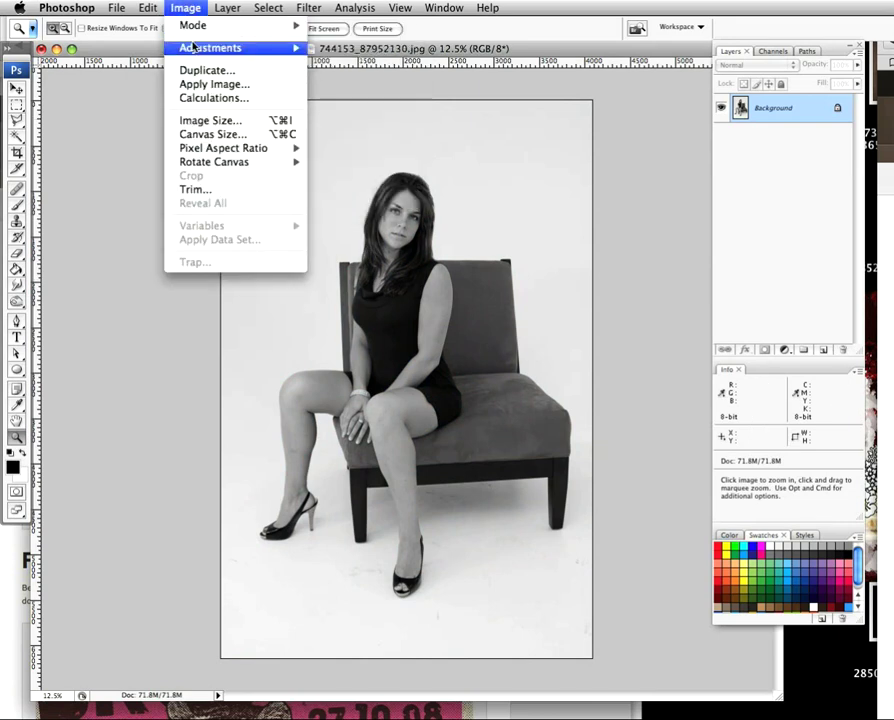
mouse_move(192, 44)
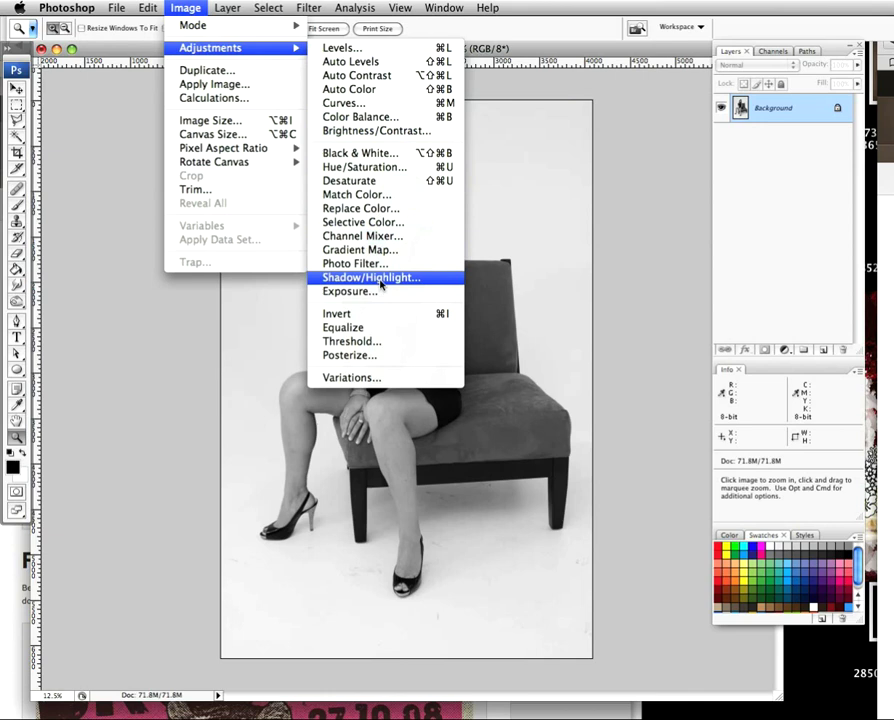
click(376, 277)
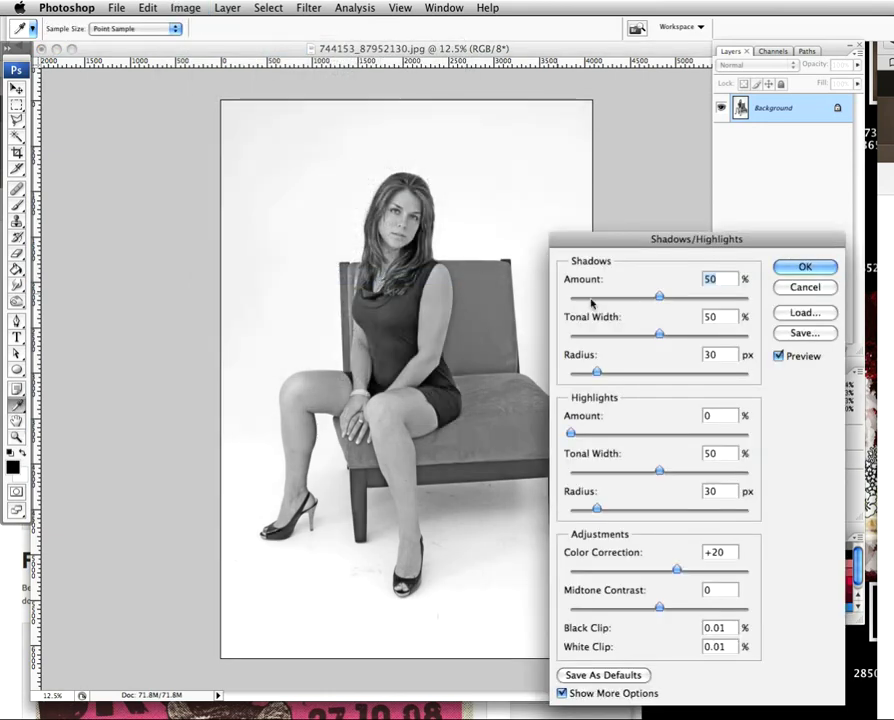
drag(660, 240, 453, 99)
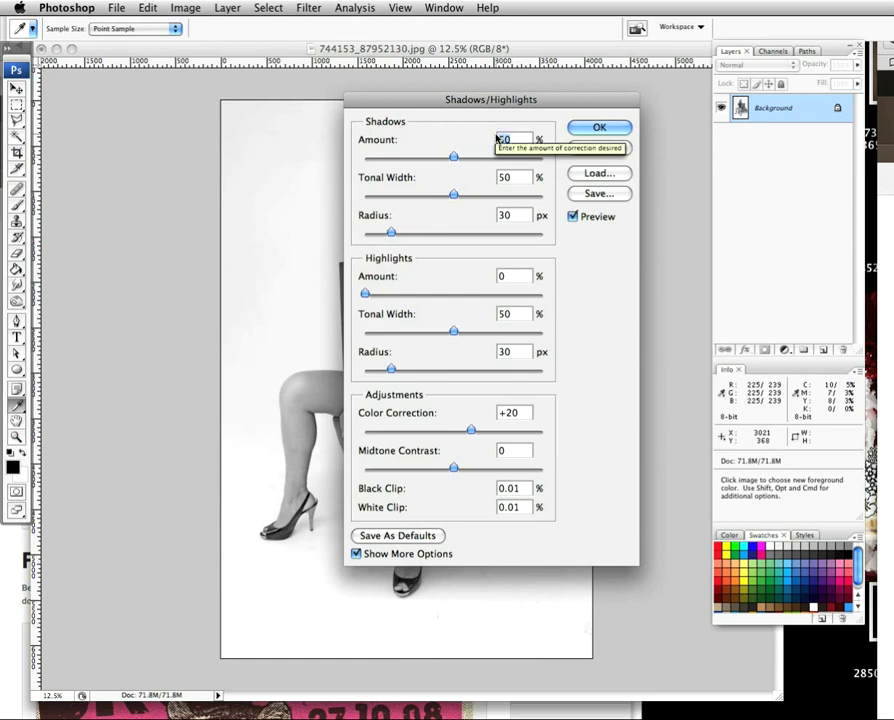
text(7)
Set the Highlights Amount to 11% and the Highlights Tonal Width to 52%
key(Tab)
key(Tab)
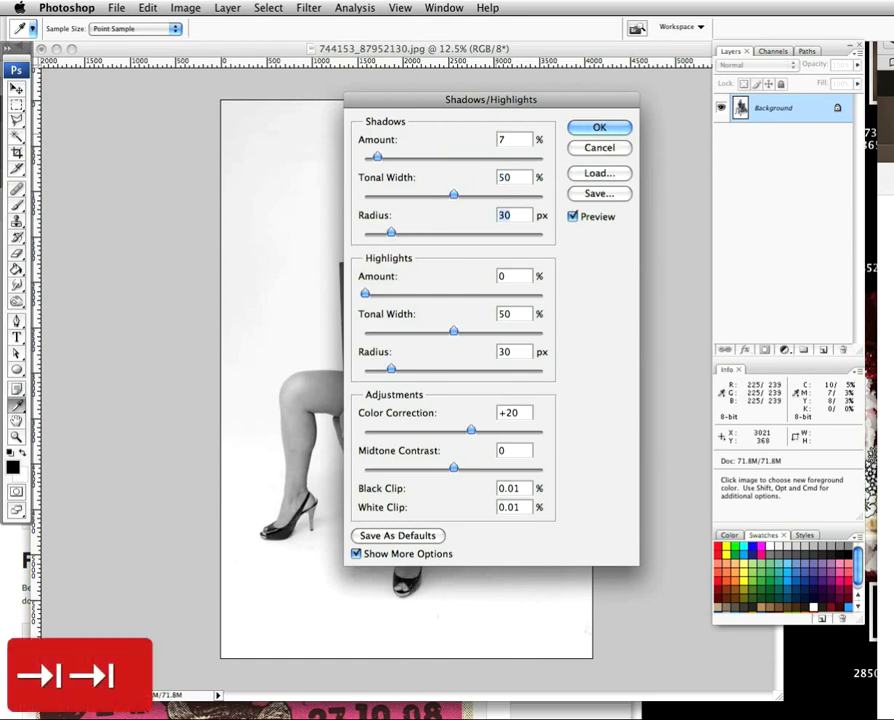
key(Tab)
text(11)
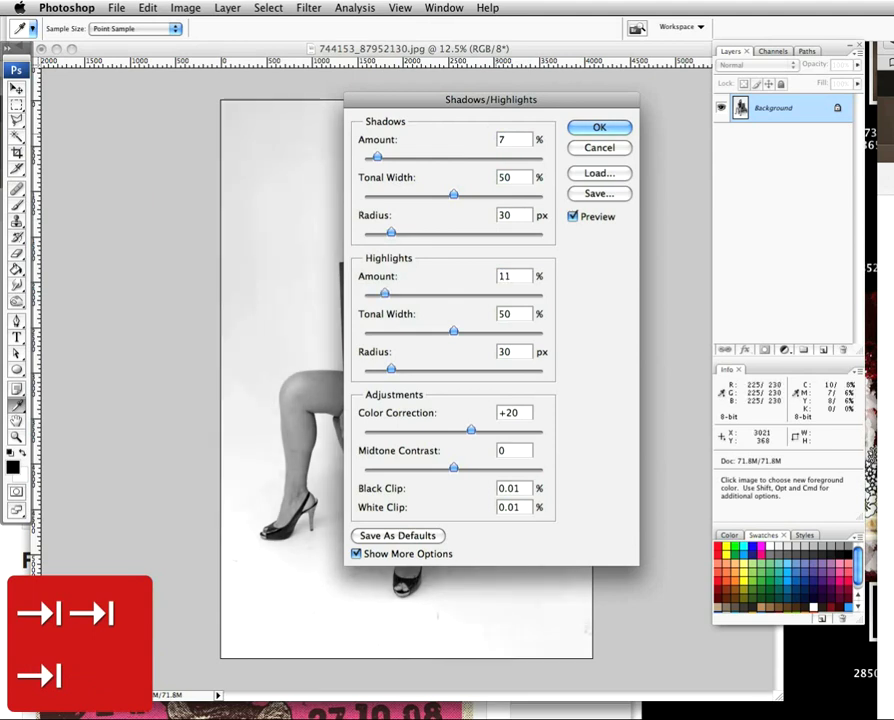
key(Tab)
text(52)
key(Tab)
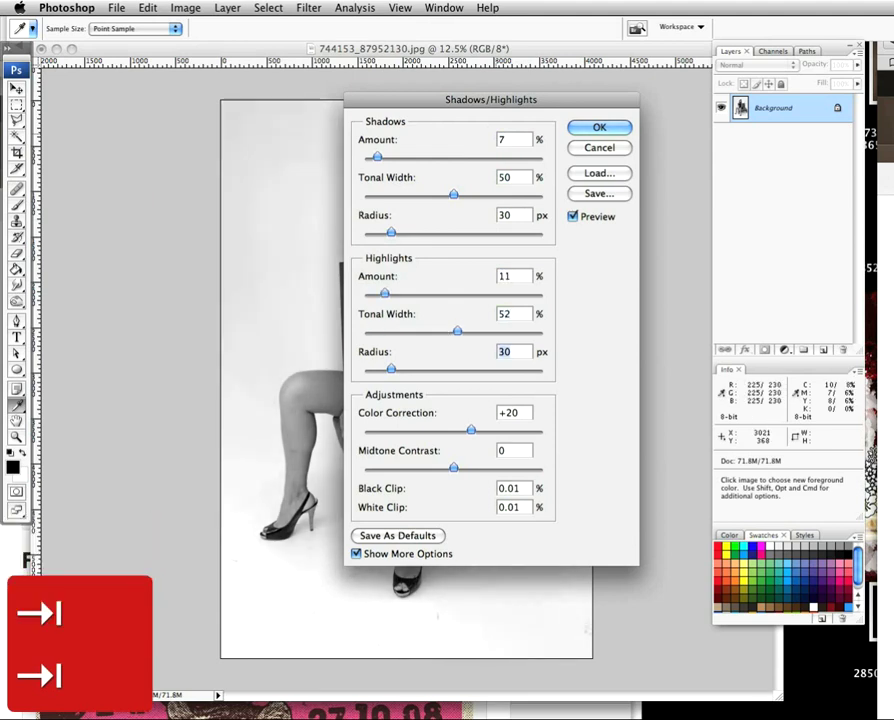
Set the Highlights Radius to 30 px and apply the Shadows/Highlights adjustment
text(30)
key(Tab)
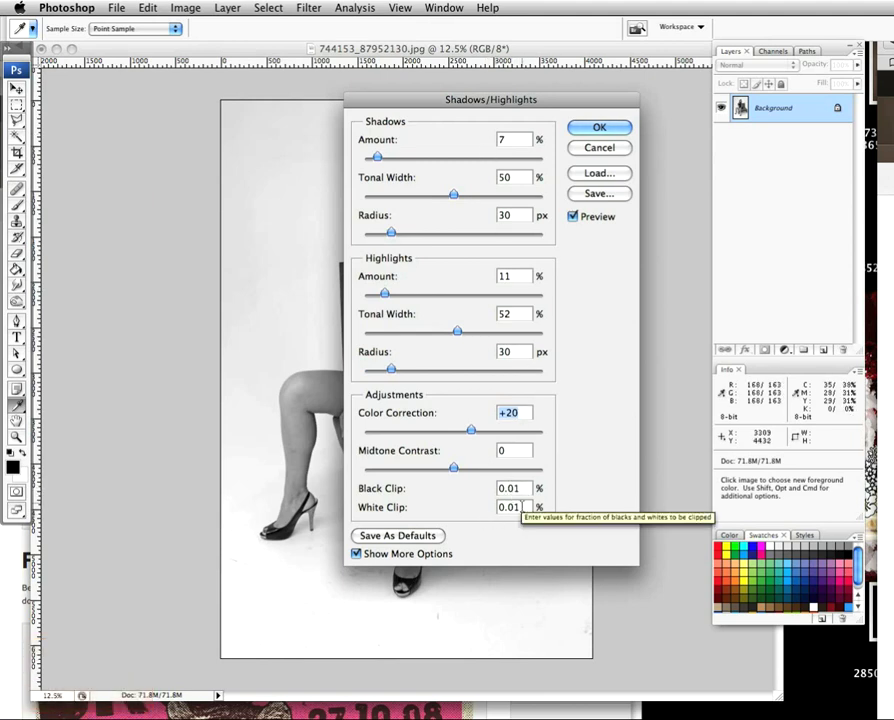
click(594, 128)
Activate the Burn tool and set its range to Midtones for darkening the photo of the woman
key(z)
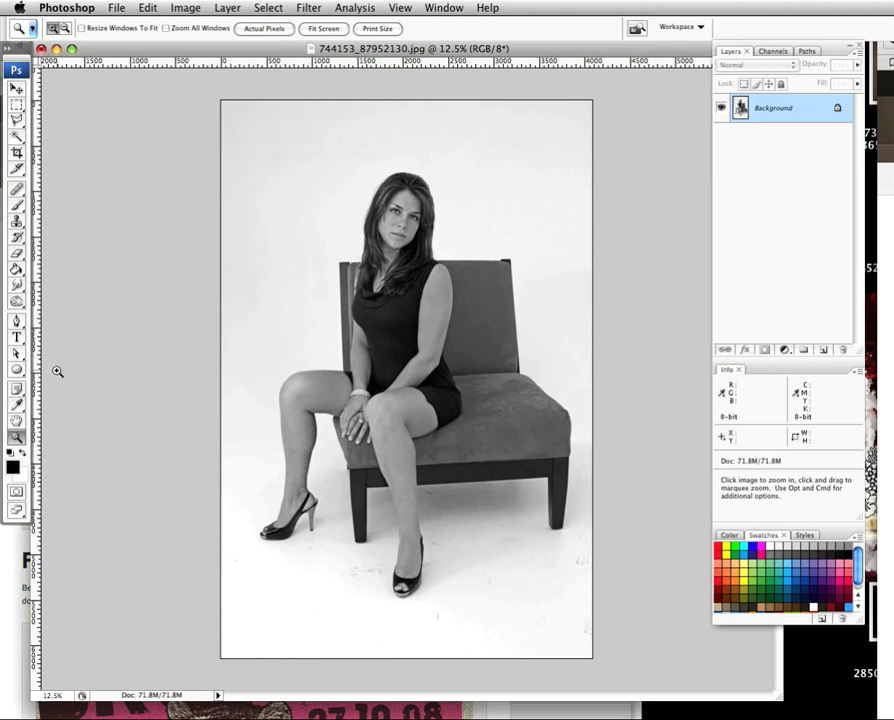
mouse_move(16, 300)
mouse_down()
mouse_move(40, 296)
mouse_move(60, 316)
mouse_up()
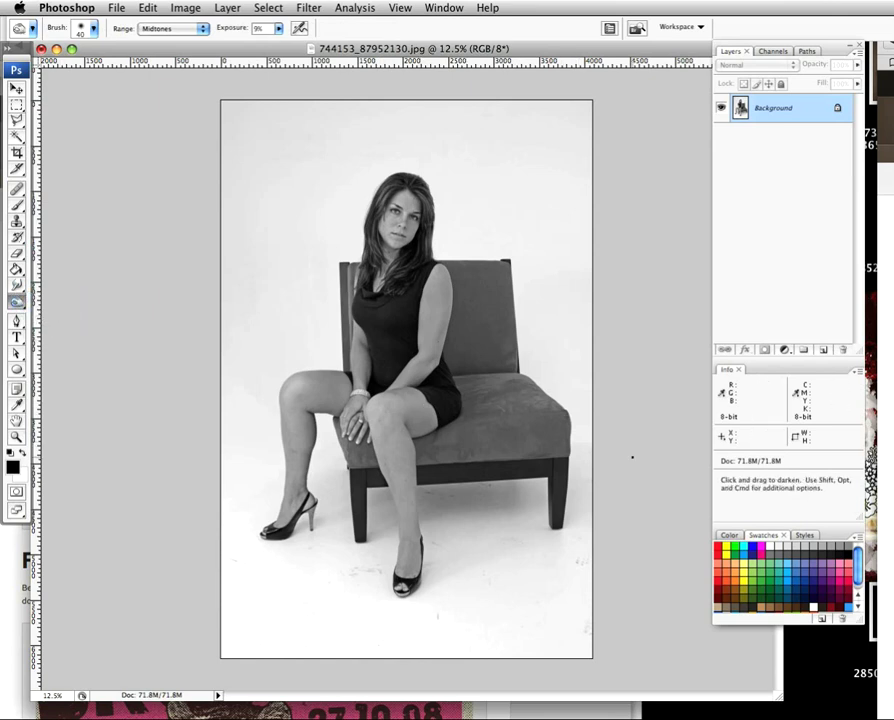
scroll(401, 413, up, 5)
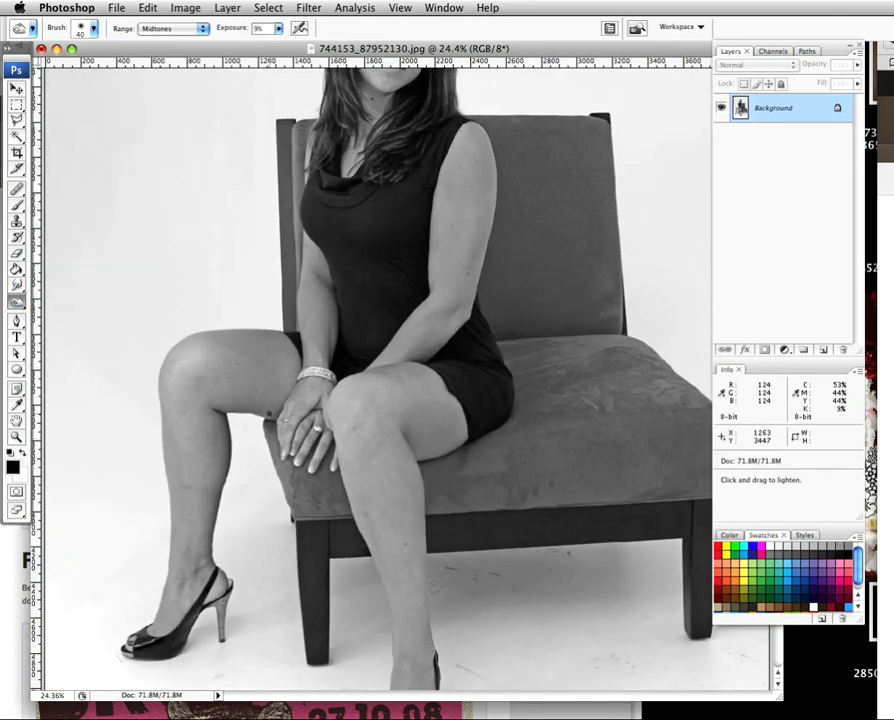
scroll(243, 400, up, 2)
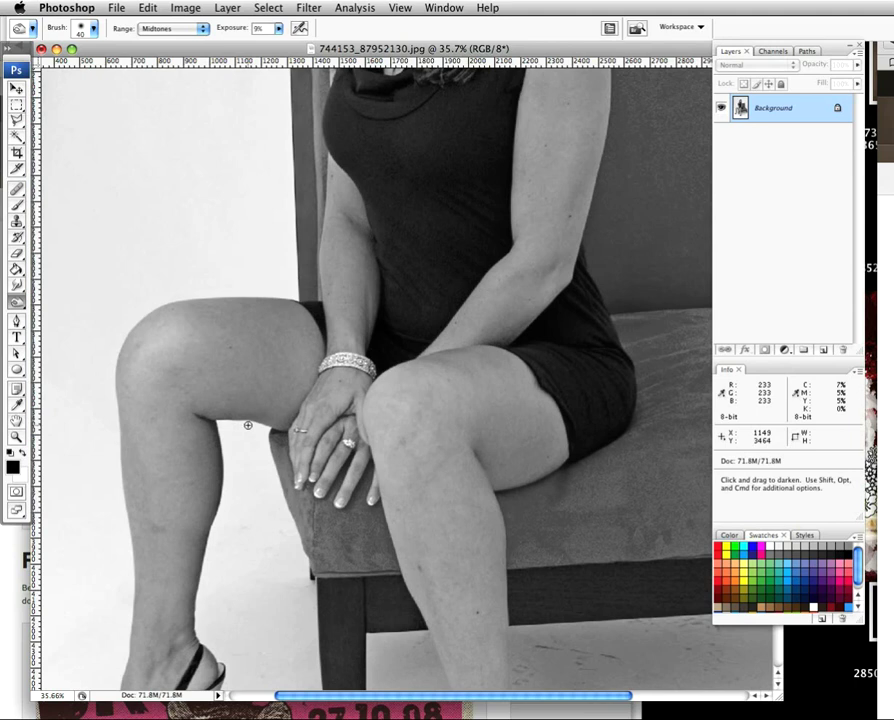
drag(243, 33, 239, 32)
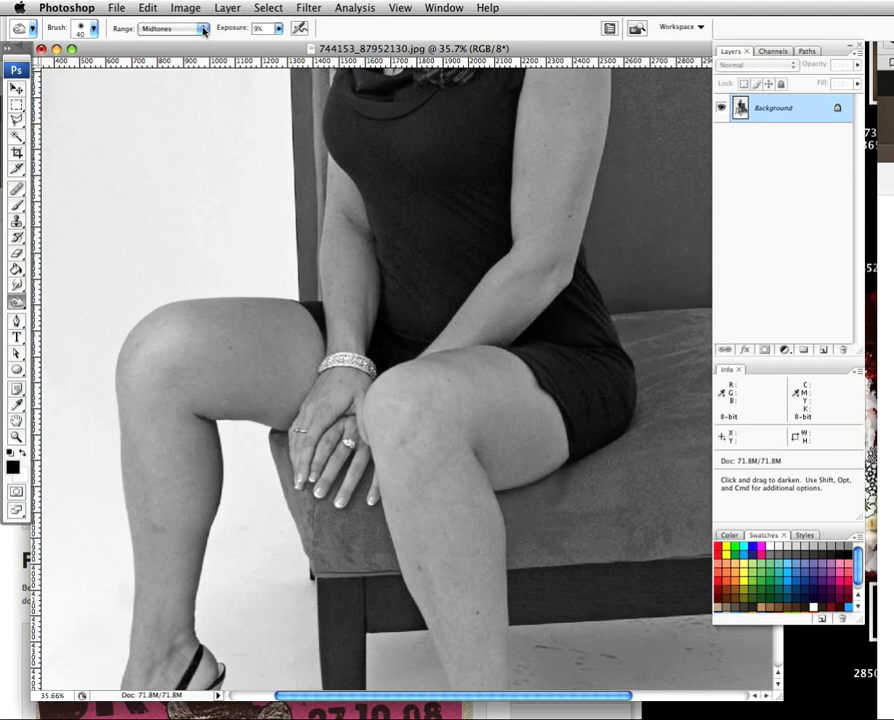
click(203, 30)
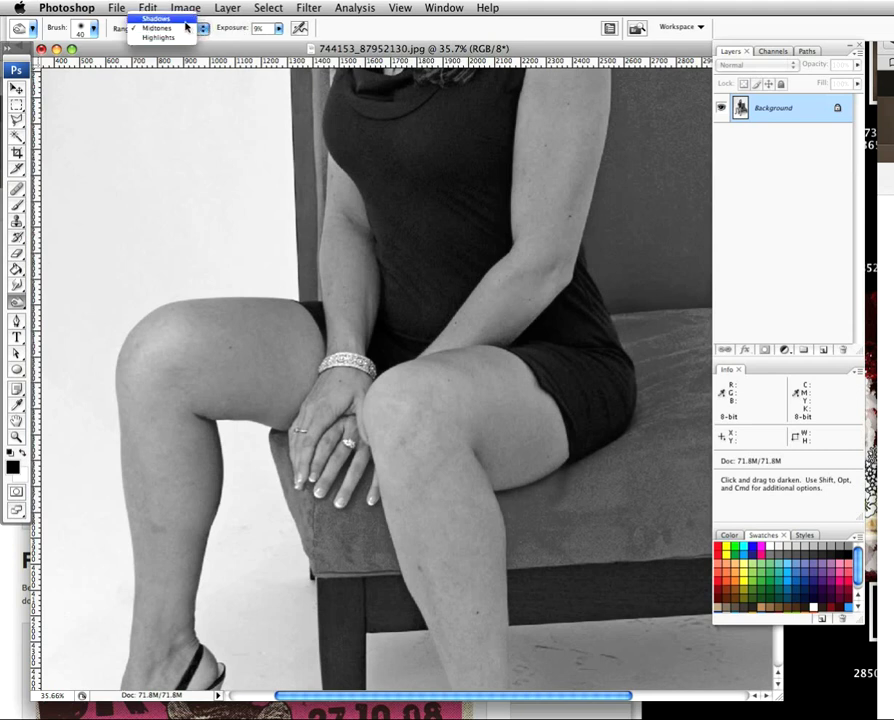
click(185, 20)
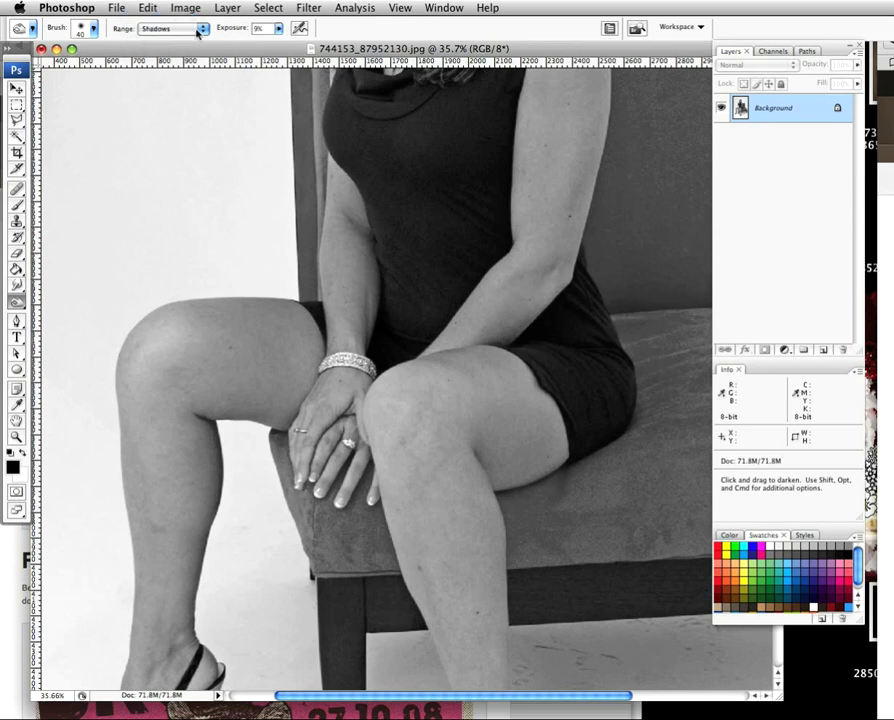
click(198, 31)
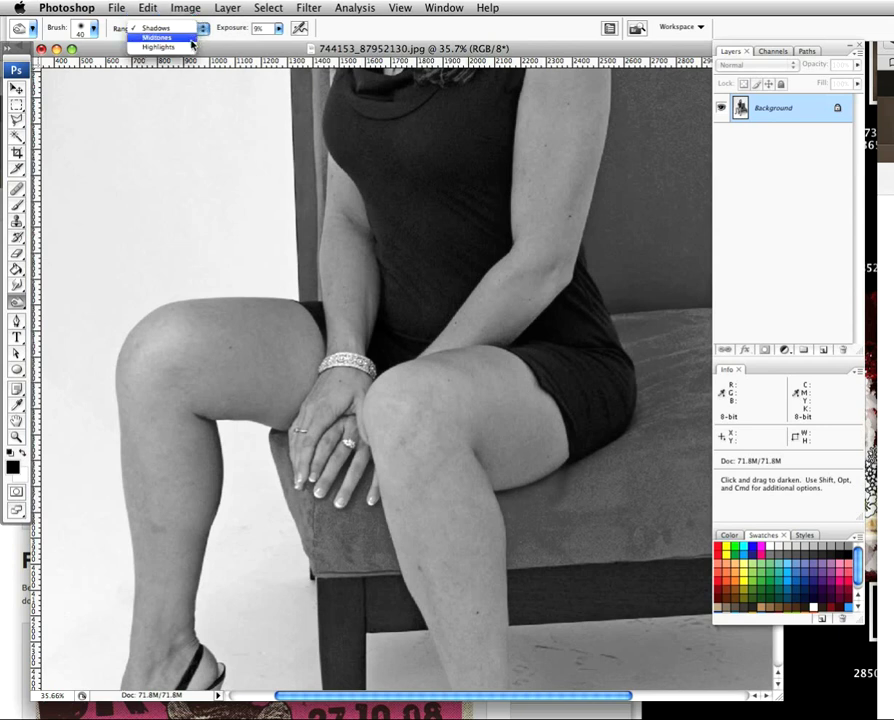
click(191, 40)
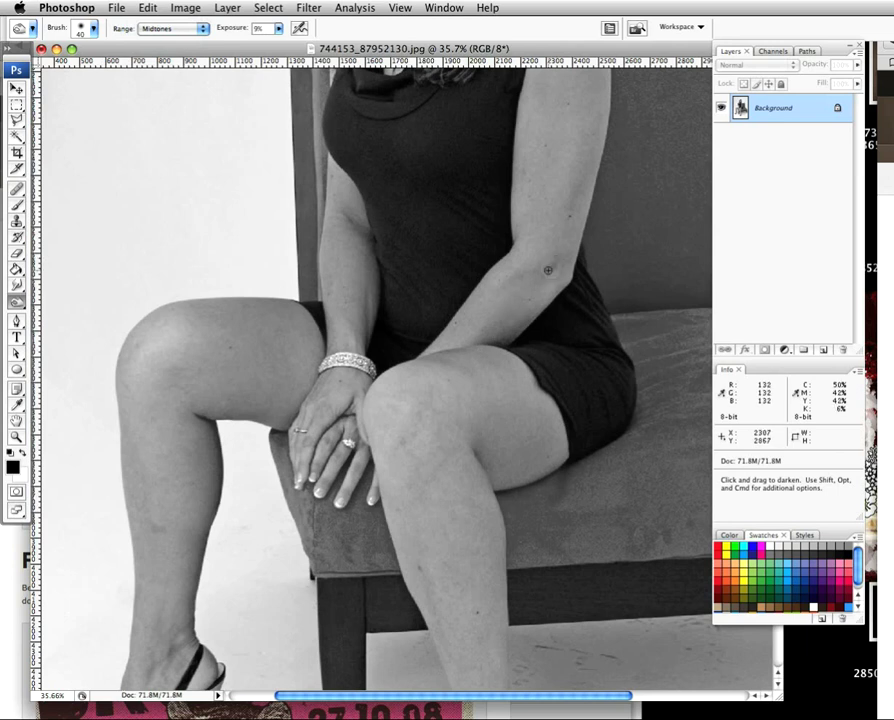
Enlarge the Burn brush to 100 px and darken along the woman's upper arm beside the chair back
key(bracketright)
key(bracketright)
key(bracketright)
key(bracketright)
key(bracketright)
key(bracketright)
mouse_move(585, 125)
mouse_down()
mouse_move(578, 206)
mouse_move(564, 231)
mouse_move(565, 200)
mouse_move(550, 233)
mouse_up()
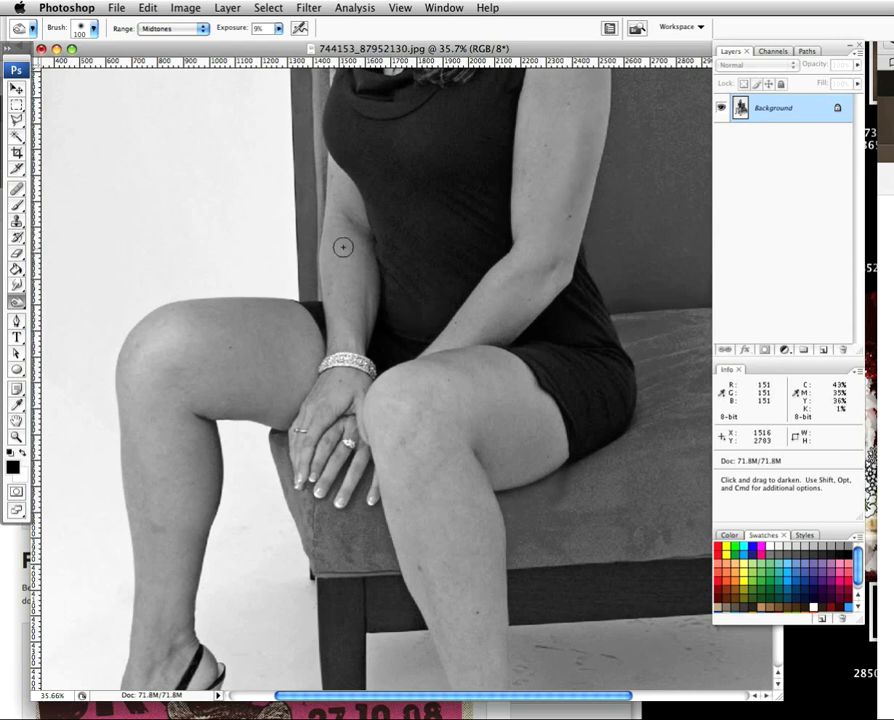
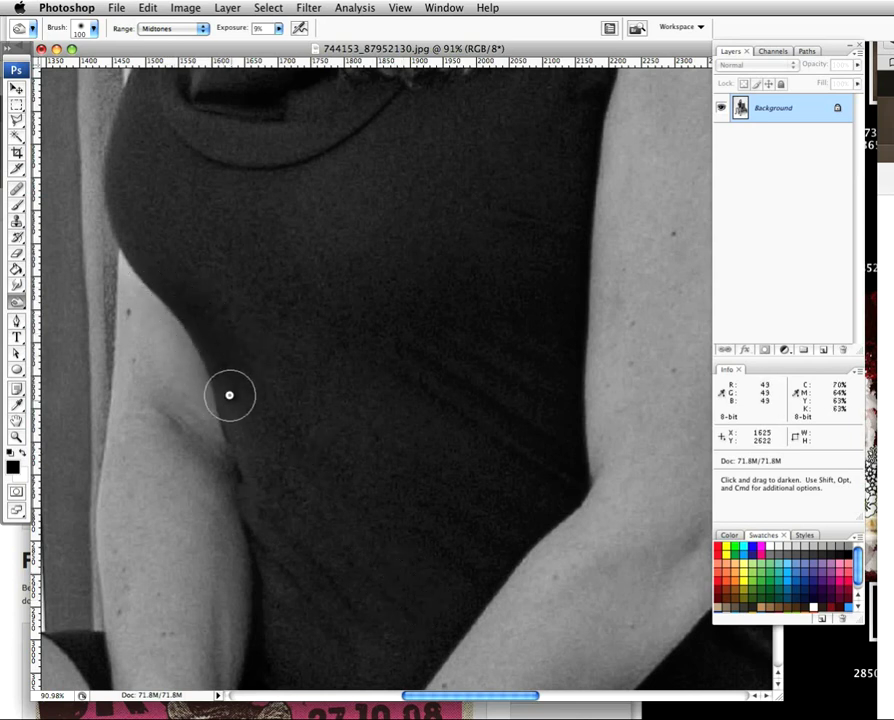
Burn the folds and shaded areas across the torso of the woman's black dress
mouse_move(448, 252)
mouse_down()
mouse_move(419, 253)
mouse_move(494, 262)
mouse_move(540, 362)
mouse_up()
click(520, 204)
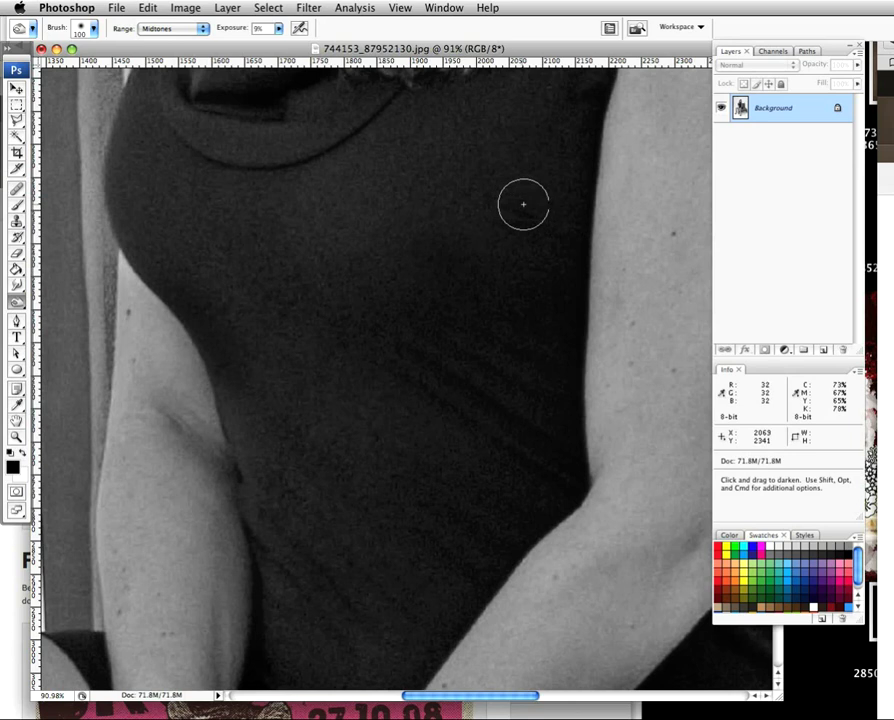
mouse_move(570, 92)
mouse_down()
mouse_move(582, 92)
mouse_move(461, 283)
mouse_move(385, 332)
mouse_up()
Burn the shading on both of the woman's lower legs and her upper arm with a 250 px brush
scroll(380, 352, up, 1)
scroll(380, 350, down, 3)
scroll(380, 349, down, 5)
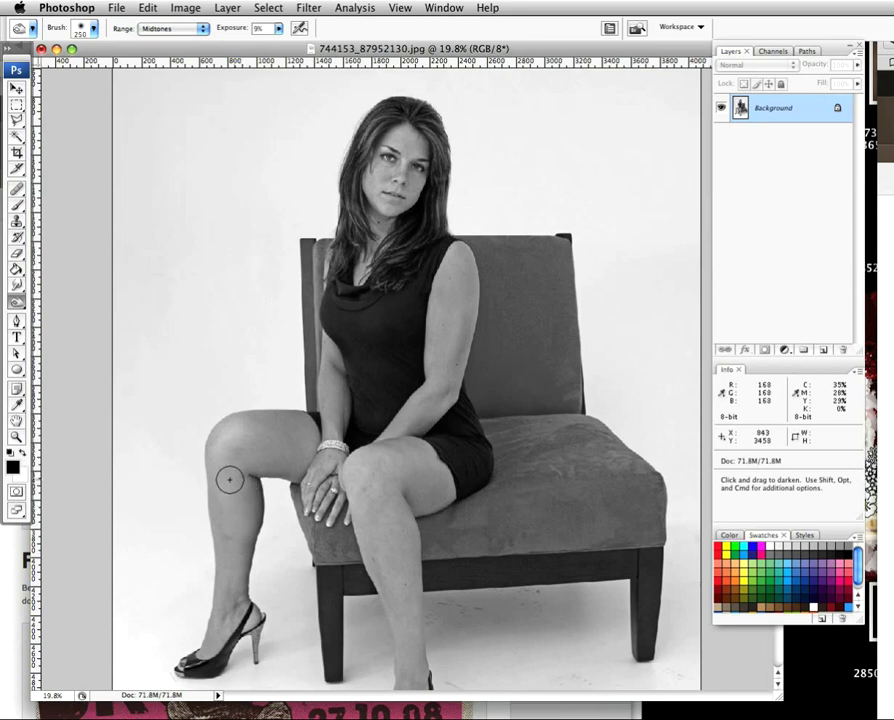
mouse_move(233, 488)
mouse_down()
mouse_move(231, 573)
mouse_move(216, 612)
mouse_up()
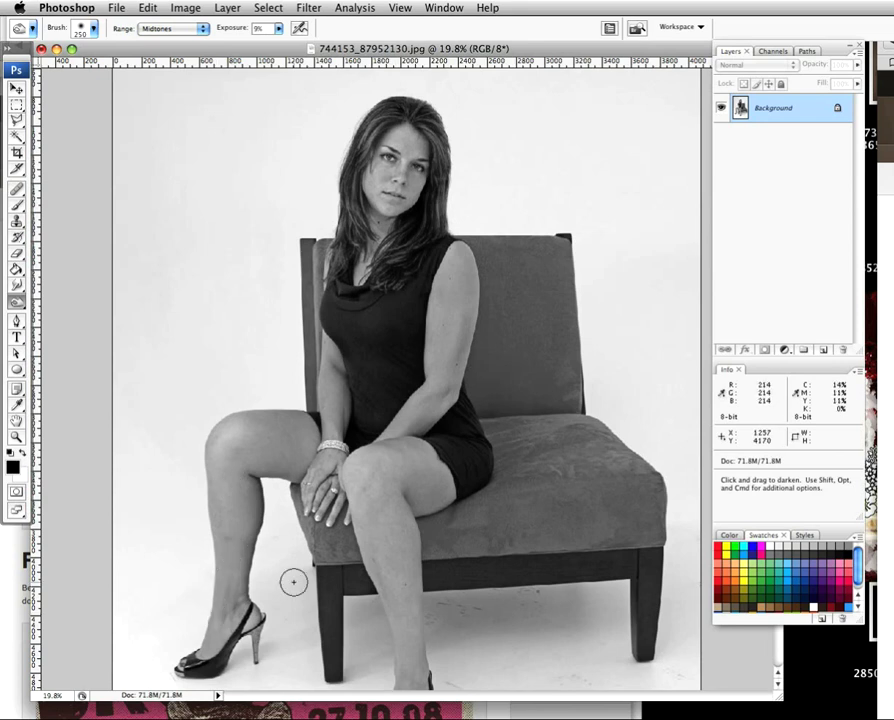
mouse_move(389, 508)
mouse_down()
mouse_move(412, 640)
mouse_move(420, 636)
mouse_up()
drag(459, 306, 451, 326)
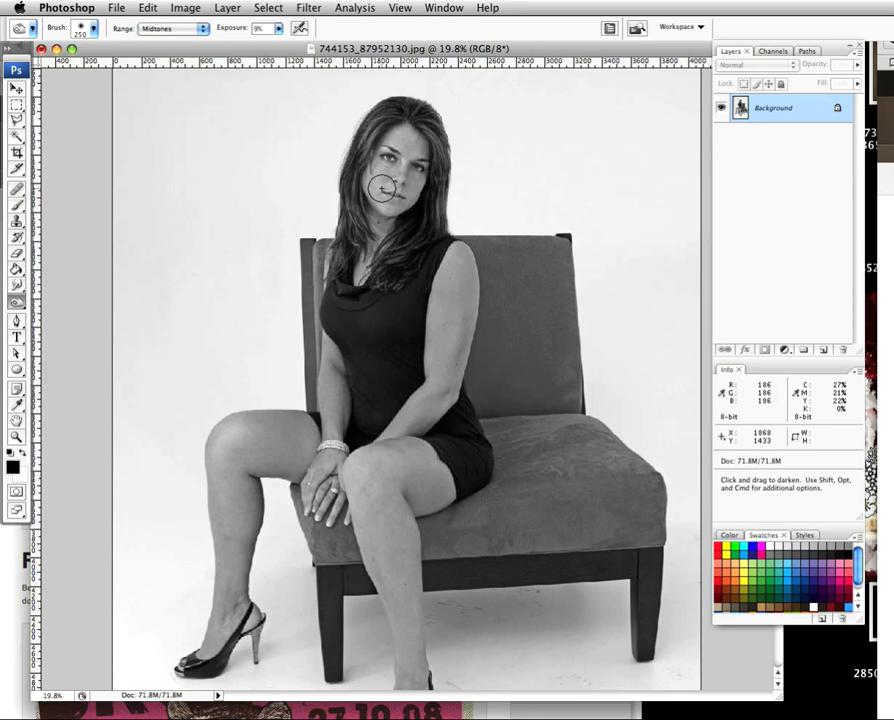
Add 4.4% monochromatic noise with Gaussian distribution to the photo
click(301, 10)
mouse_move(354, 202)
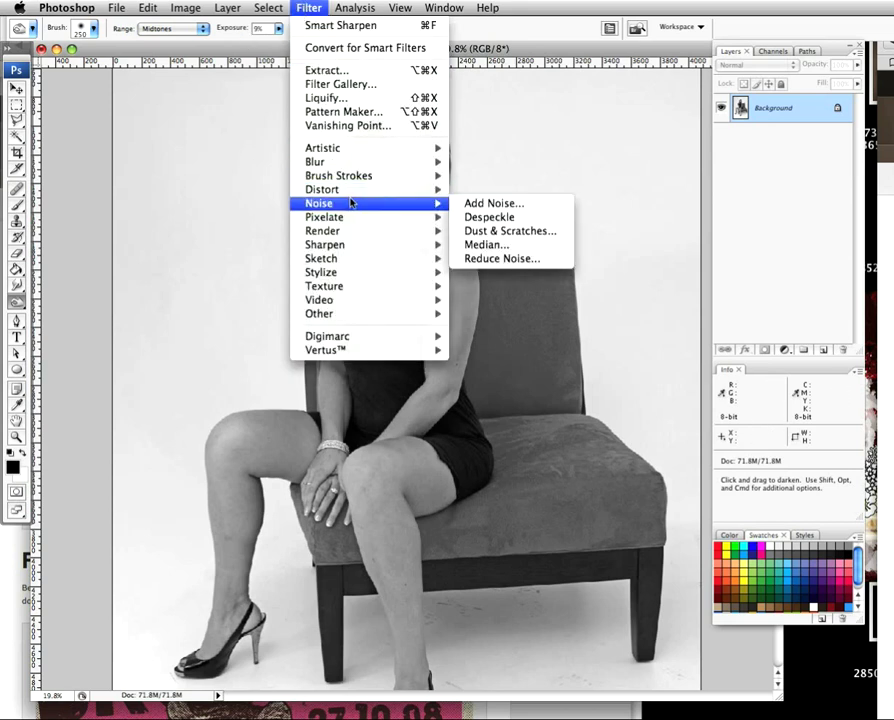
click(497, 204)
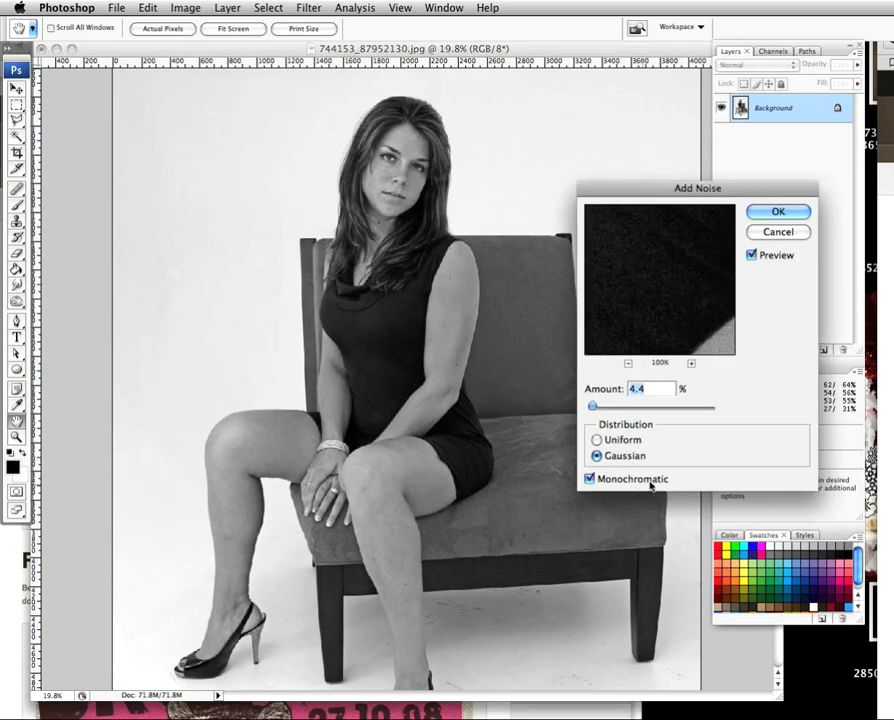
click(777, 211)
key(o)
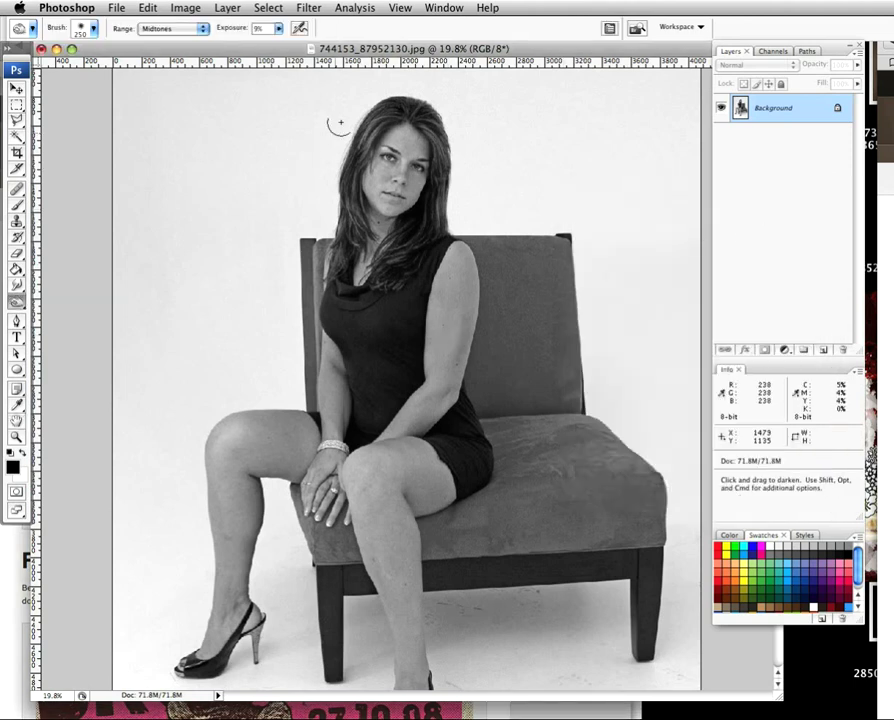
Apply a Gaussian Blur with a 1.0 pixel radius to the photo
click(309, 8)
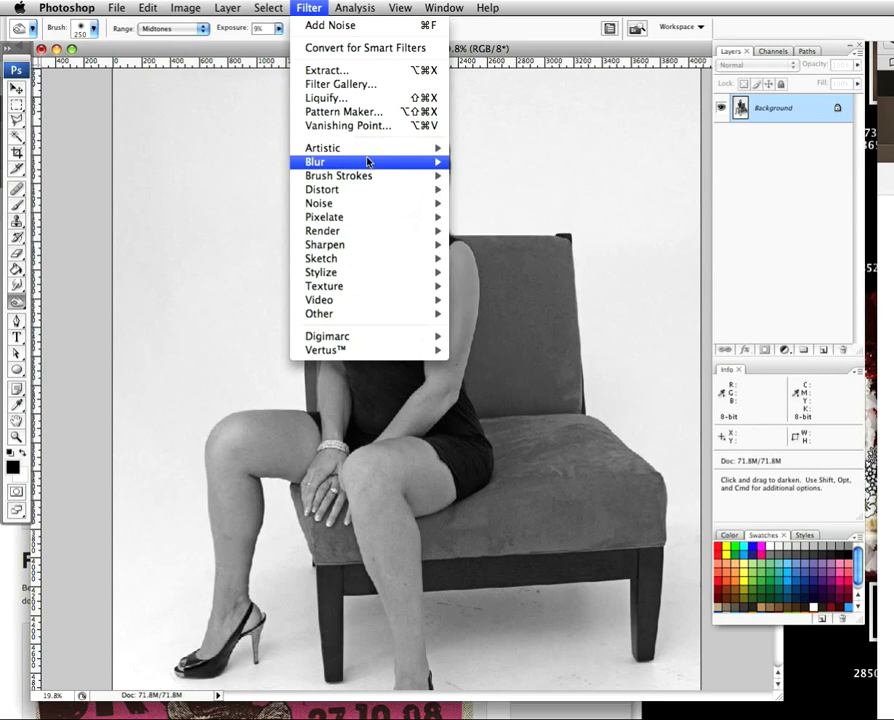
mouse_move(368, 165)
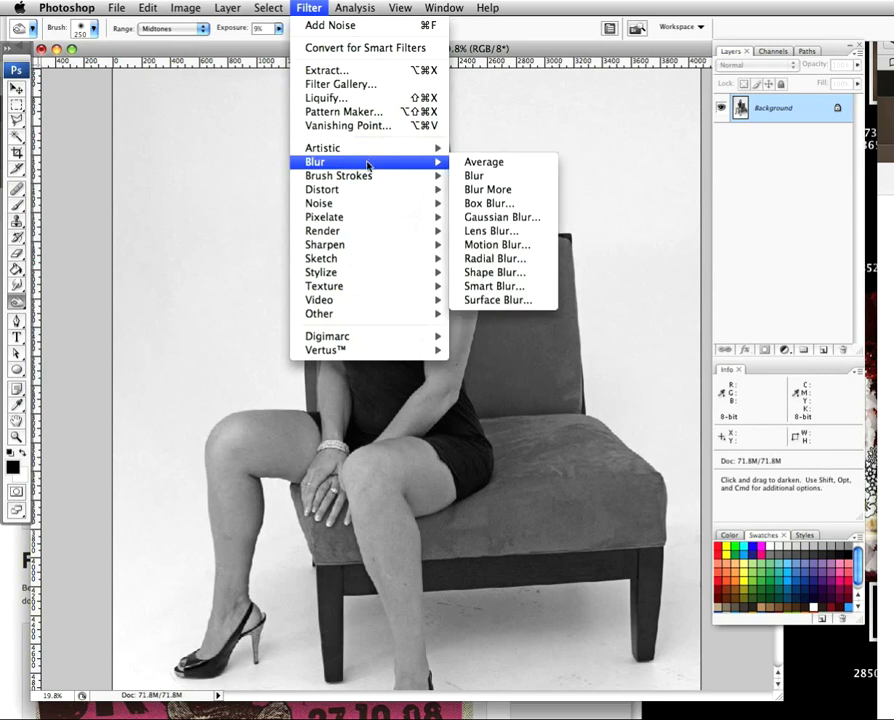
click(505, 218)
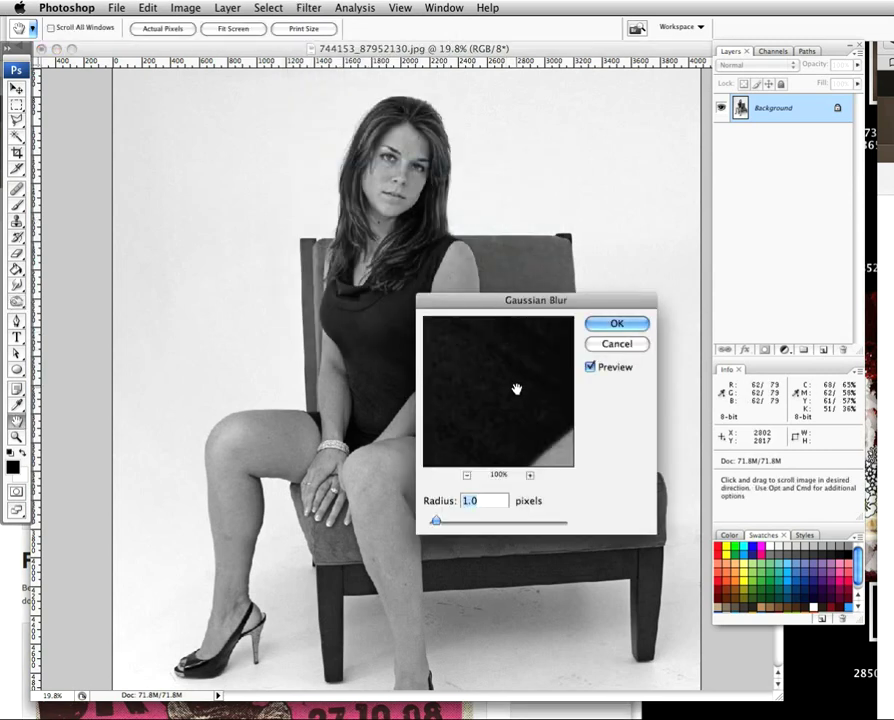
click(617, 323)
key(o)
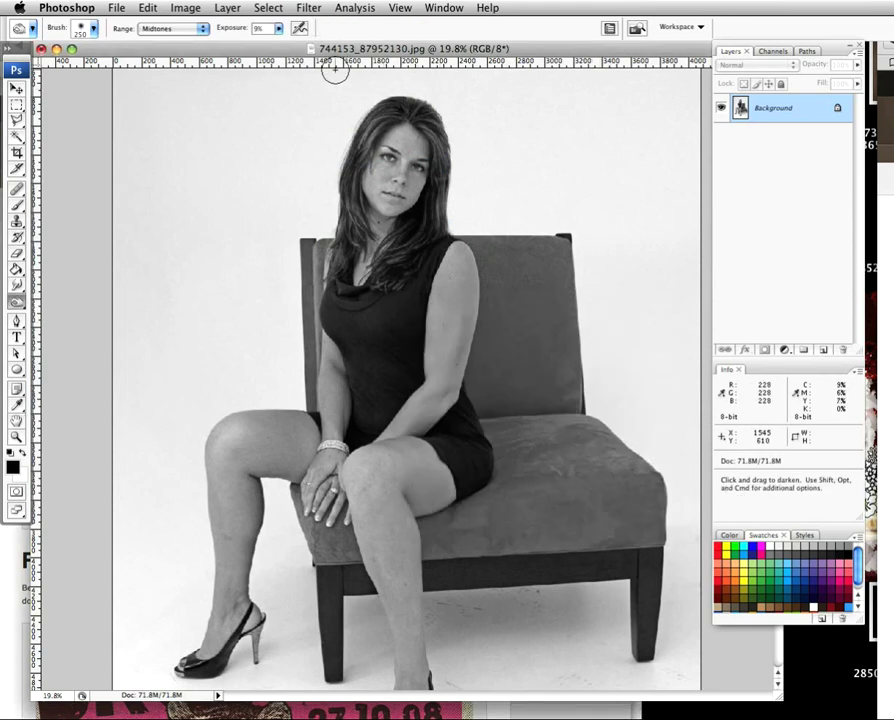
Apply Smart Sharpen to the photo with Amount 362%, Radius 16.7 pixels and Remove set to Gaussian Blur
click(306, 8)
mouse_move(347, 265)
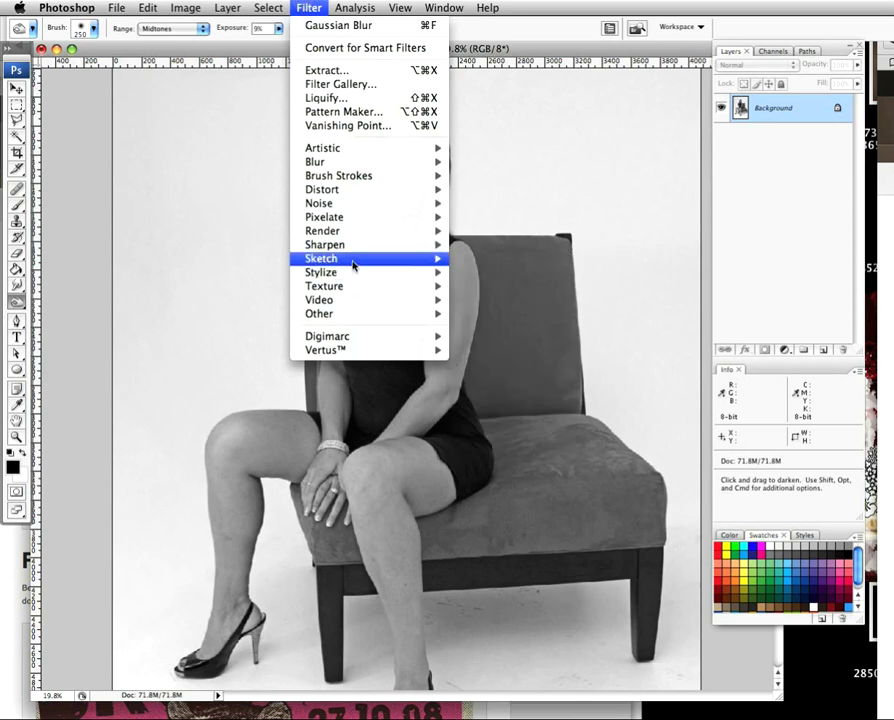
click(531, 290)
drag(738, 180, 414, 292)
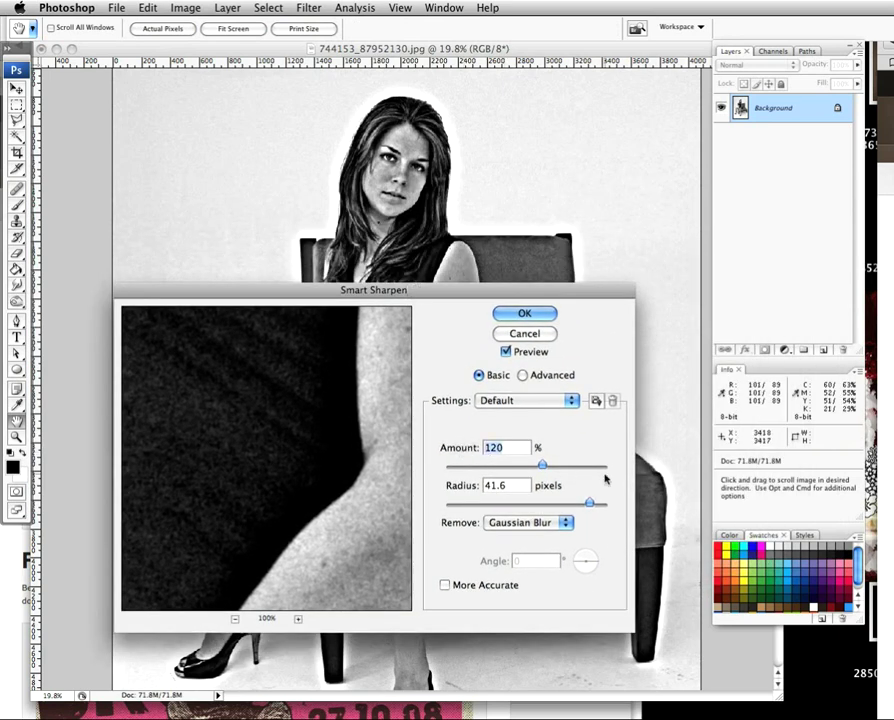
text(36)
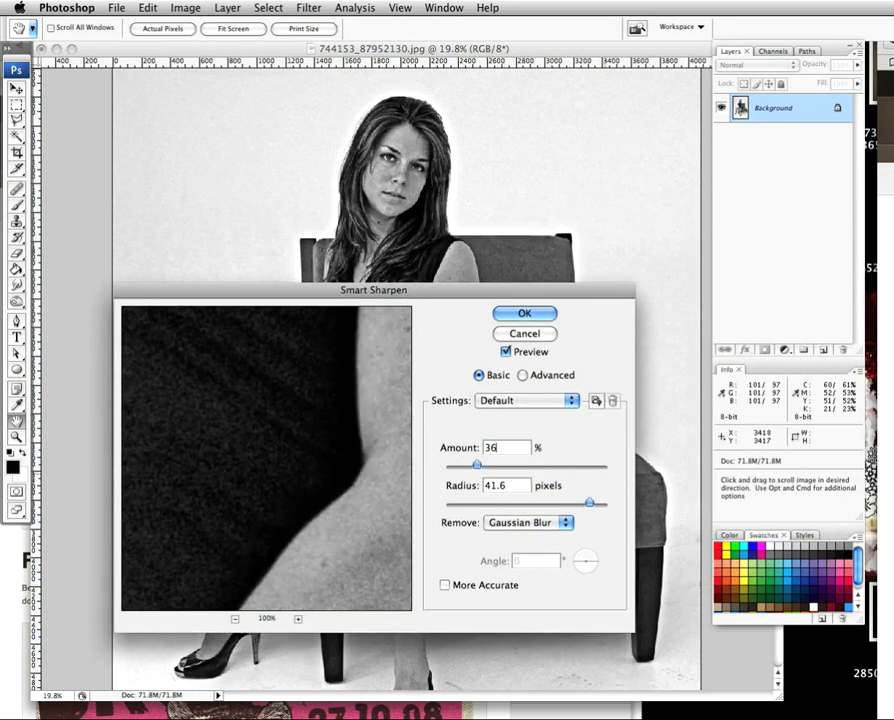
text(2)
key(Tab)
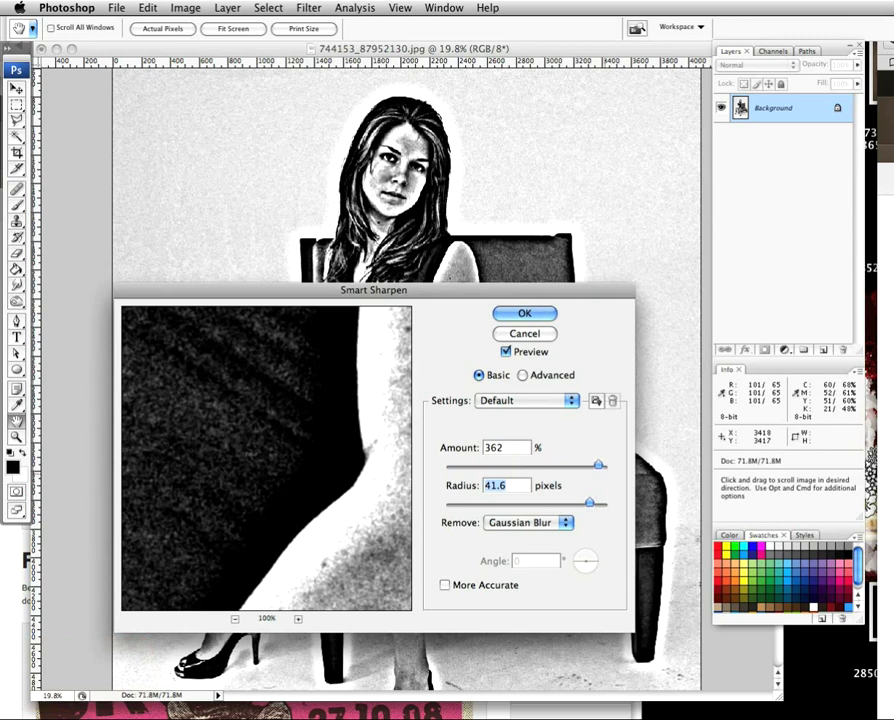
text(16.7)
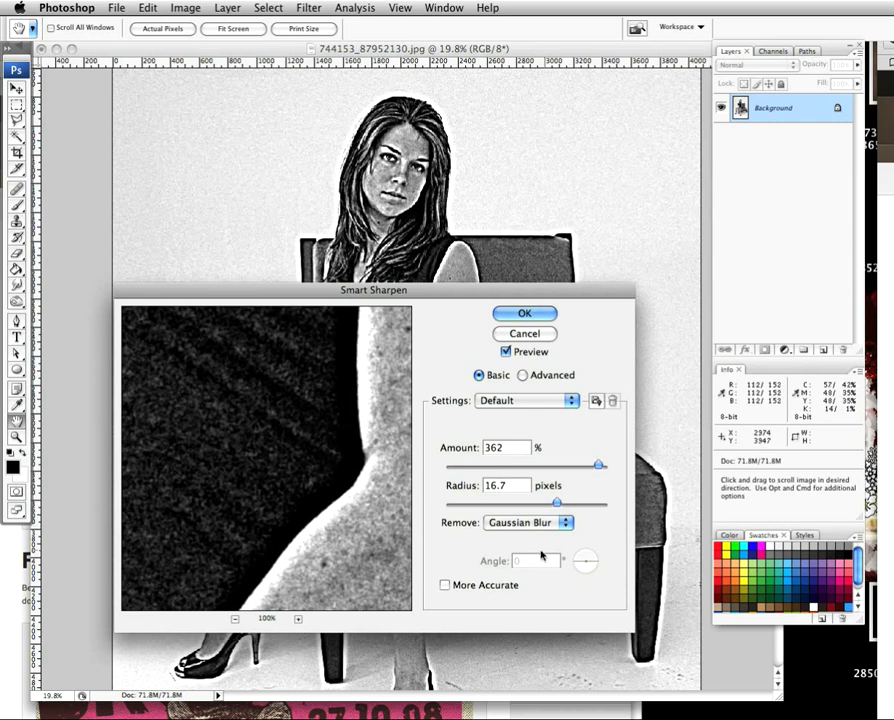
click(514, 314)
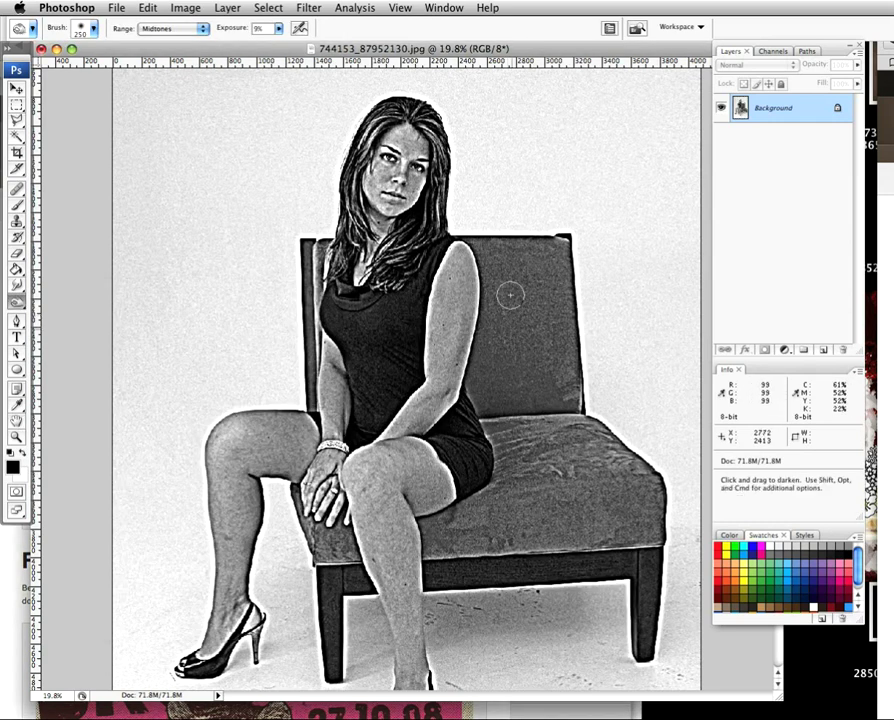
Apply Smart Sharpen to the photo with Amount 120%, Radius 41.6 pixels and Remove set to Gaussian Blur
click(269, 9)
mouse_move(313, 17)
mouse_move(331, 254)
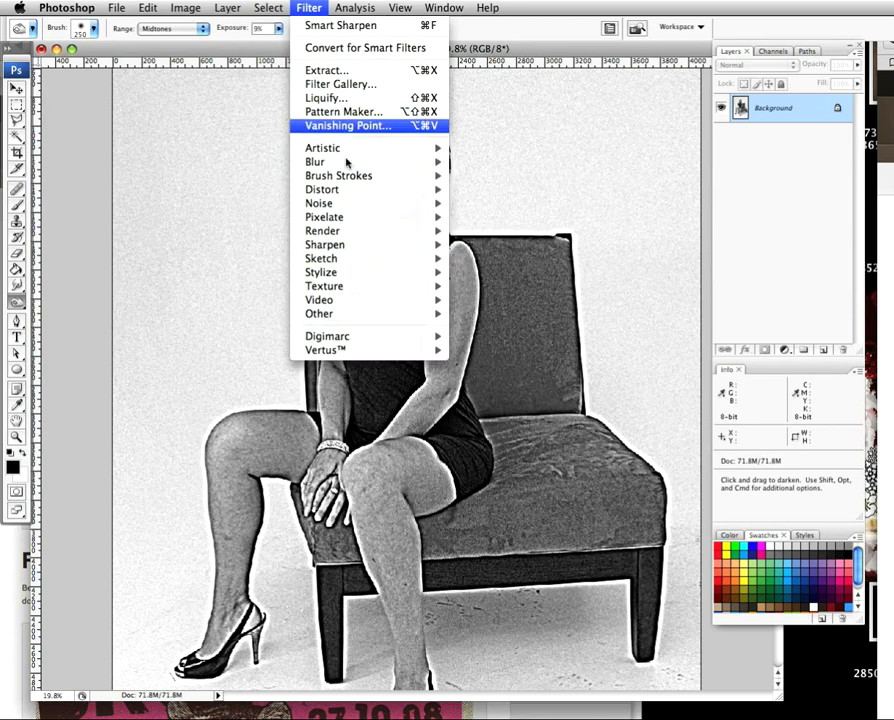
mouse_move(357, 247)
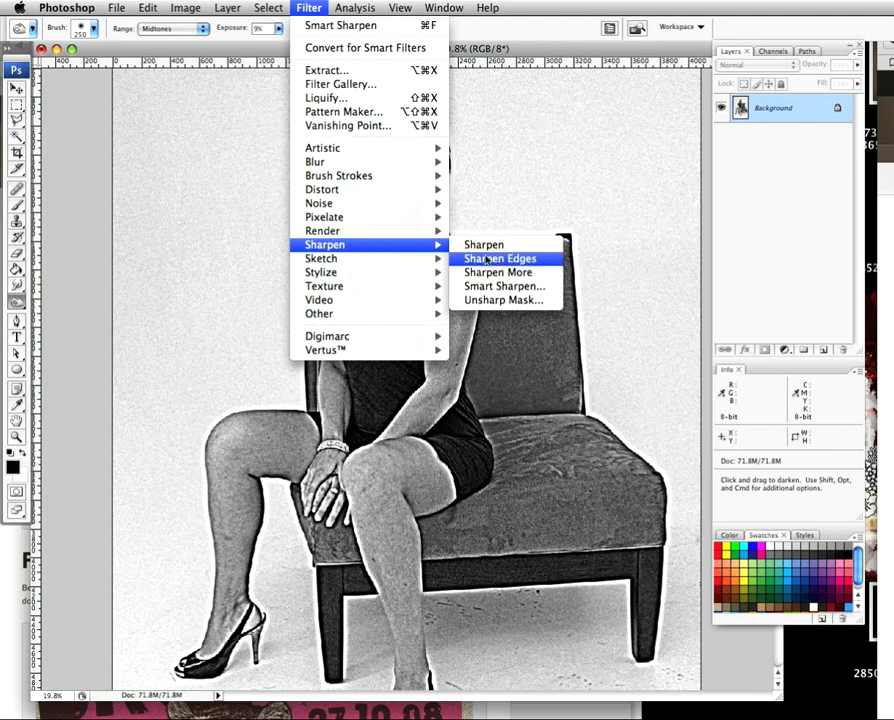
mouse_move(379, 276)
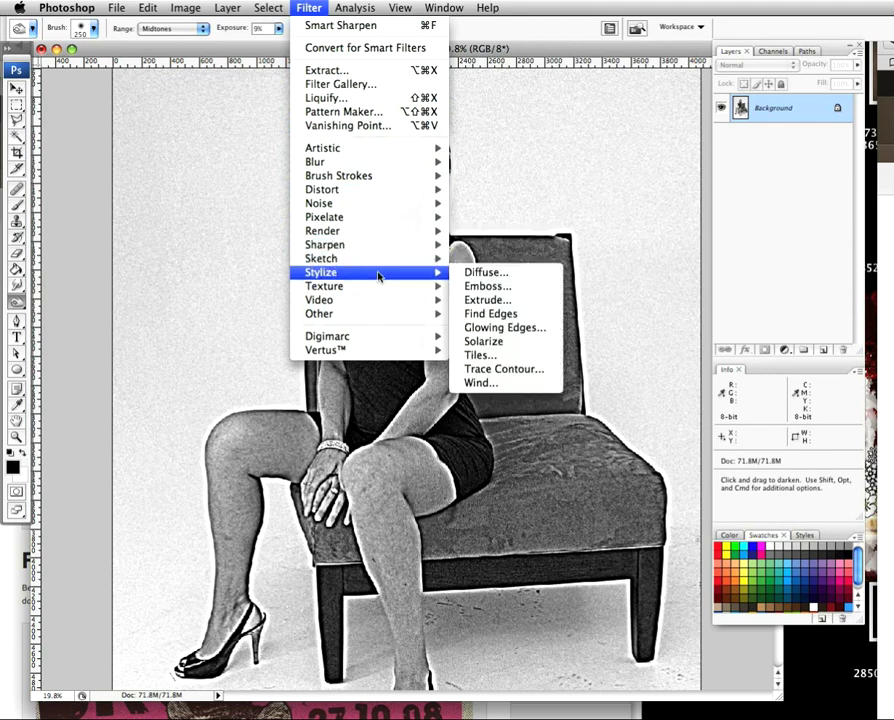
mouse_move(385, 245)
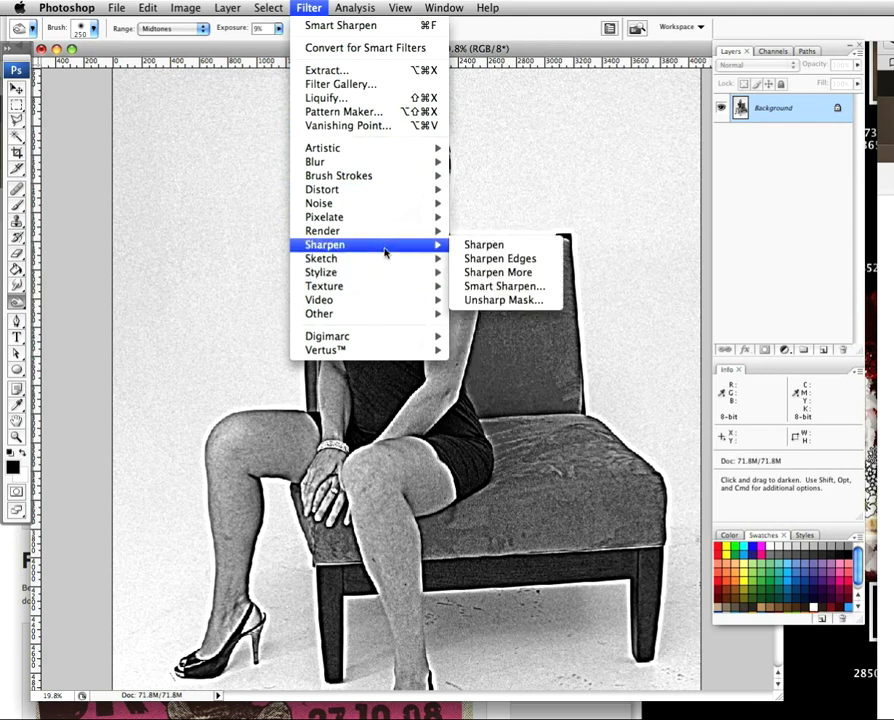
click(497, 287)
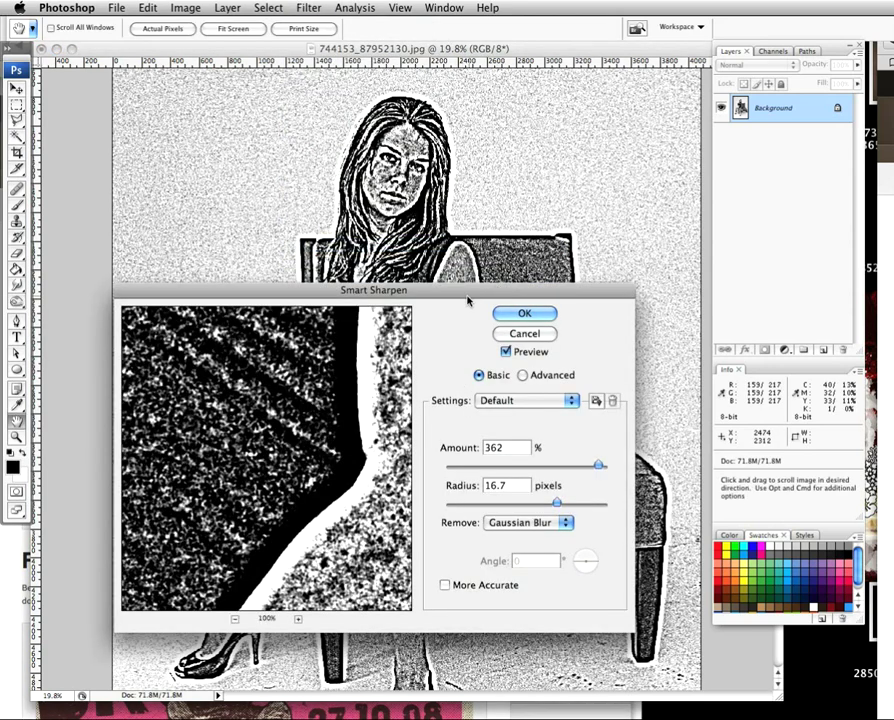
drag(464, 292, 517, 192)
double_click(566, 347)
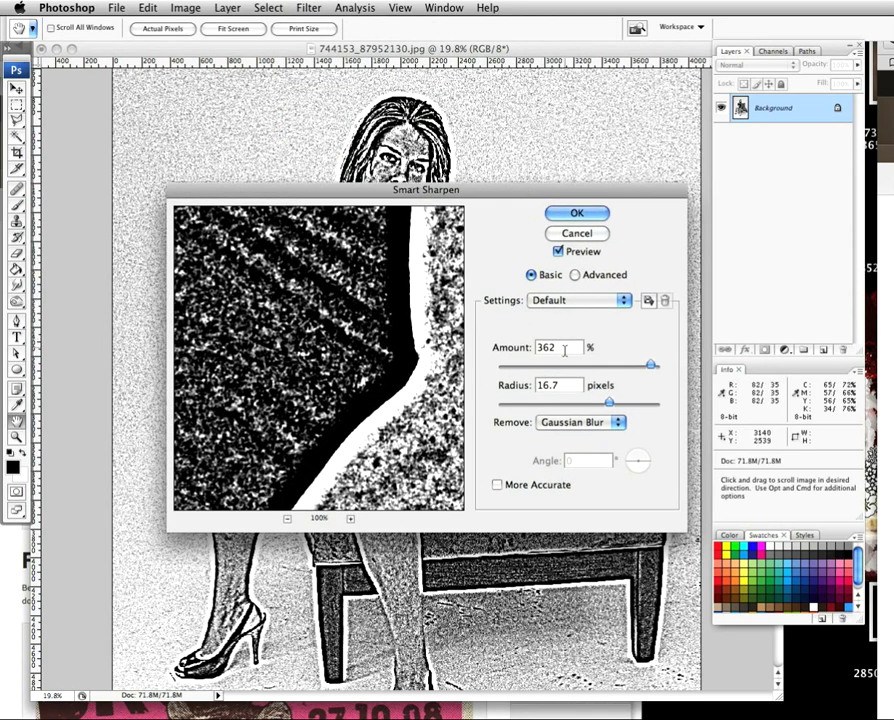
text(120)
click(516, 386)
text(41)
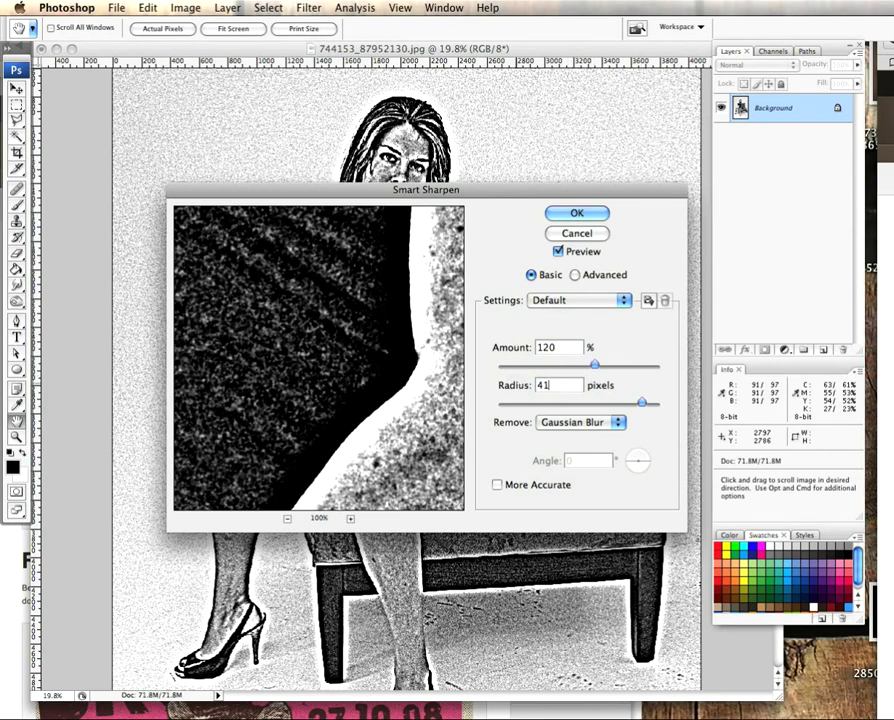
text(.6)
click(577, 214)
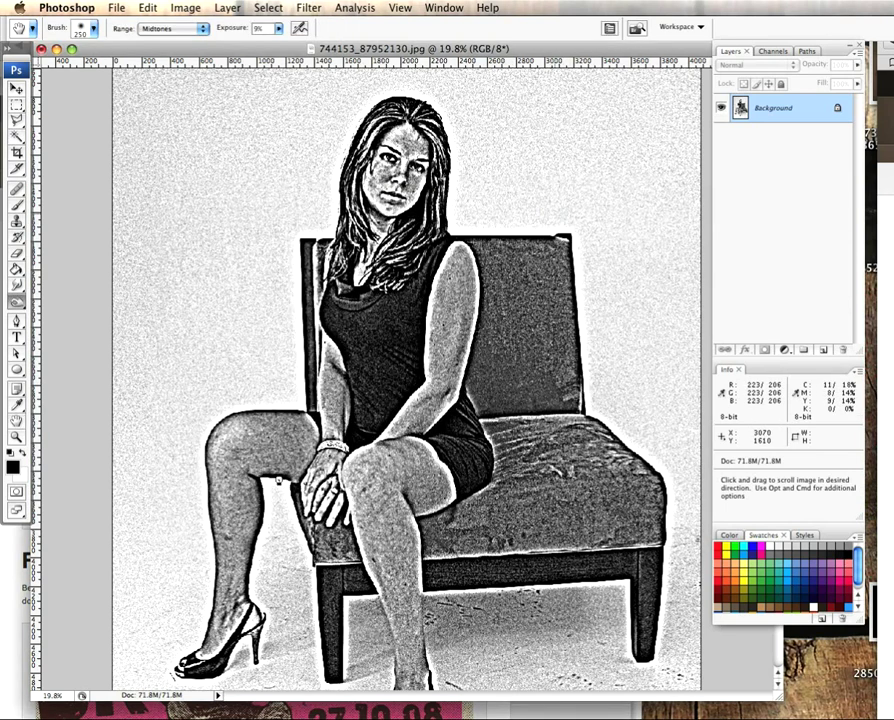
key(space)
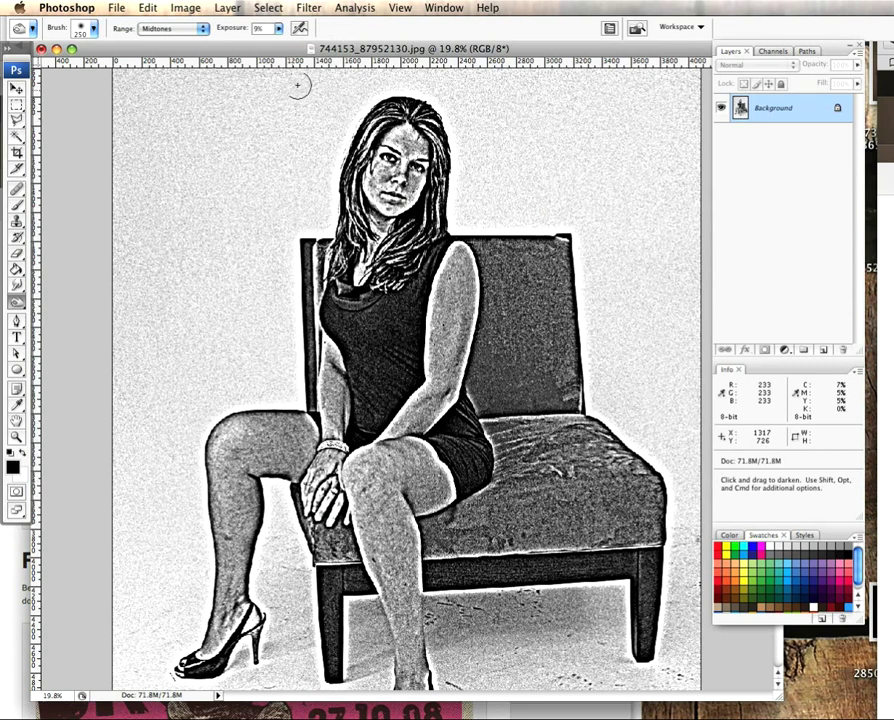
Paint out the woman's head above the chair back with the Clone Stamp, sampling the plain backdrop with 300 px and 400 px brushes
click(18, 222)
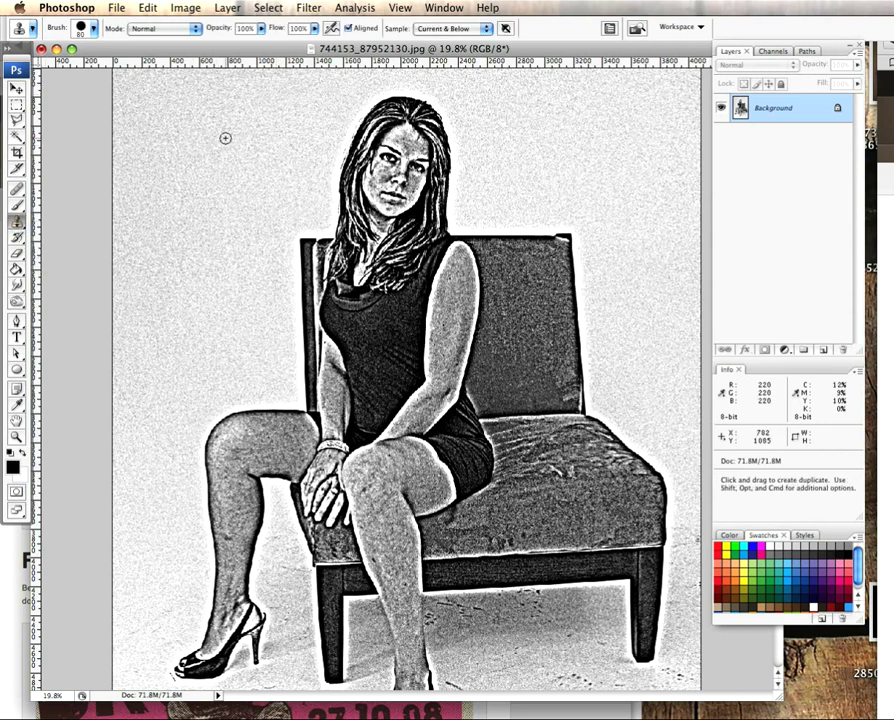
key(alt)
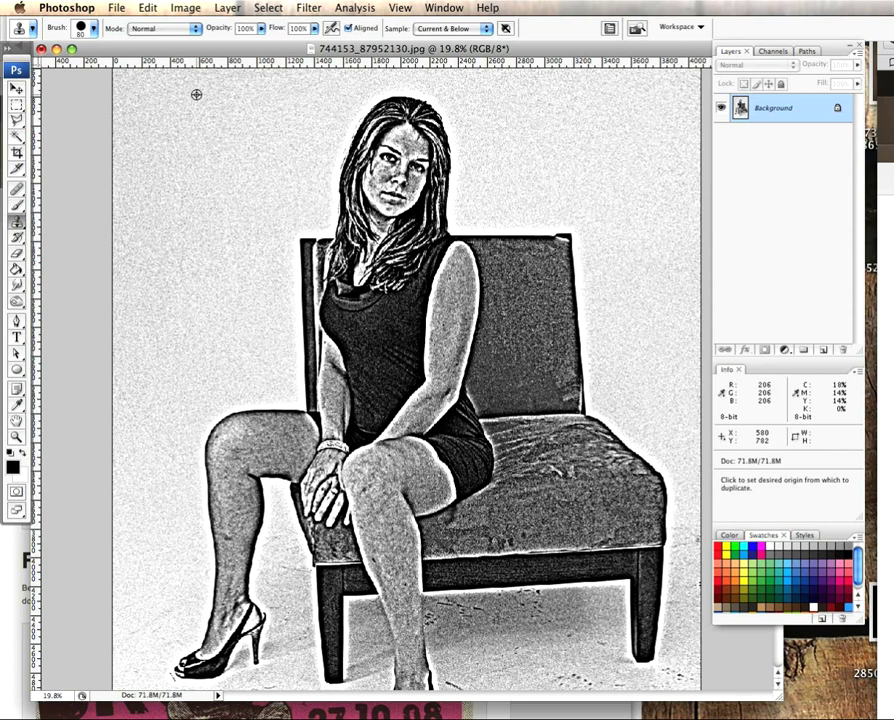
alt+click(281, 106)
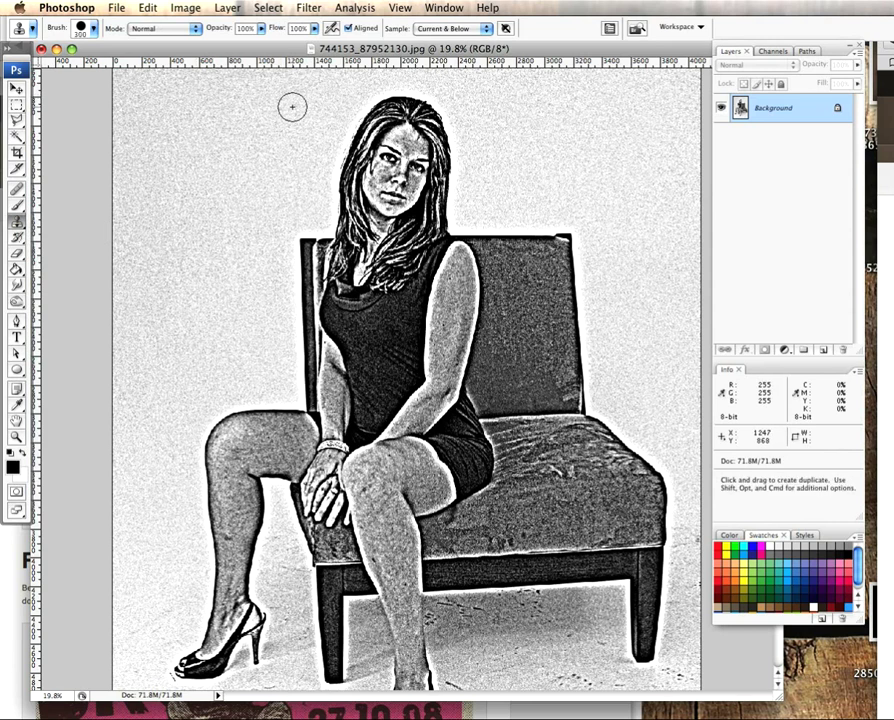
mouse_move(366, 94)
mouse_down()
mouse_move(431, 94)
mouse_move(357, 103)
mouse_move(410, 112)
mouse_move(350, 125)
mouse_up()
key(bracketright)
alt+click(270, 112)
mouse_move(430, 96)
mouse_down()
mouse_move(421, 125)
mouse_move(442, 137)
mouse_move(367, 149)
mouse_move(442, 158)
mouse_move(354, 158)
mouse_move(374, 160)
mouse_move(347, 180)
mouse_move(430, 190)
mouse_up()
alt+click(286, 157)
alt+click(296, 145)
mouse_move(351, 195)
mouse_down()
mouse_move(241, 143)
mouse_move(374, 199)
mouse_move(438, 201)
mouse_move(354, 203)
mouse_move(297, 160)
mouse_move(348, 206)
mouse_move(337, 206)
mouse_move(429, 205)
mouse_up()
alt+click(242, 142)
alt+click(296, 122)
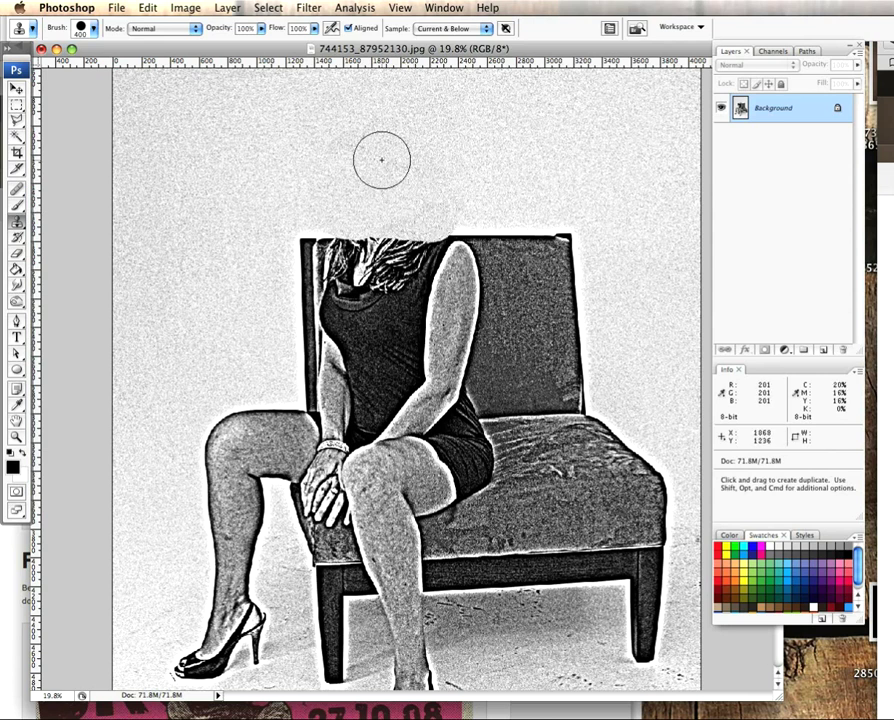
Undo the last clone stroke and even out the backdrop above the chair with fresh backdrop samples and a 400 px brush
key(super+z)
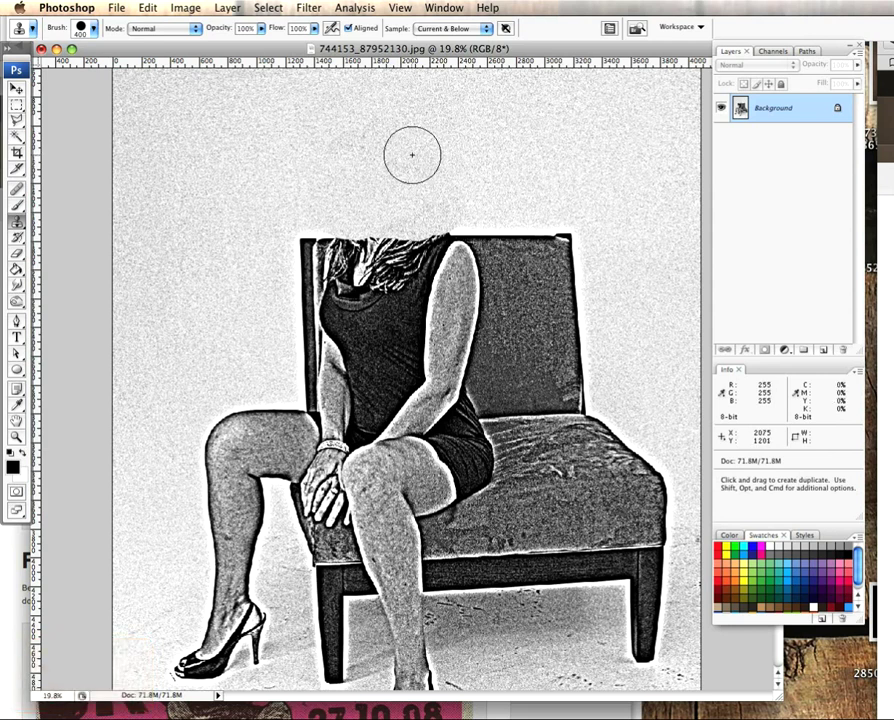
alt+click(262, 128)
mouse_move(318, 144)
mouse_down()
mouse_move(352, 128)
mouse_move(404, 150)
mouse_move(392, 155)
mouse_up()
alt+click(336, 164)
mouse_move(336, 164)
mouse_down()
mouse_move(330, 191)
mouse_move(459, 186)
mouse_move(450, 174)
mouse_move(469, 190)
mouse_up()
alt+click(487, 167)
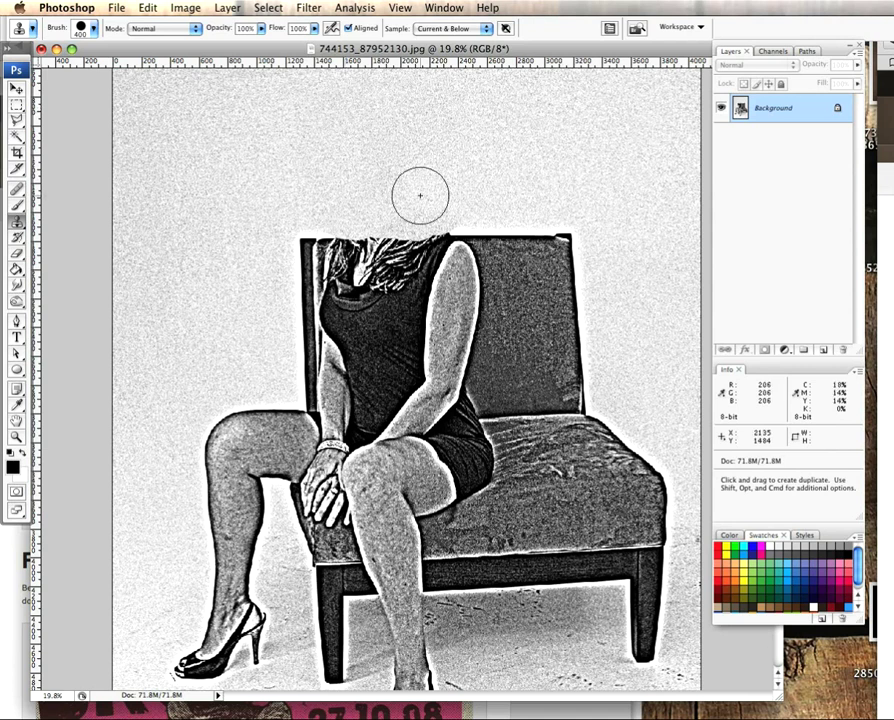
Copy the entire retouched photo and paste it into a new document
drag(418, 52, 428, 58)
key(super+a)
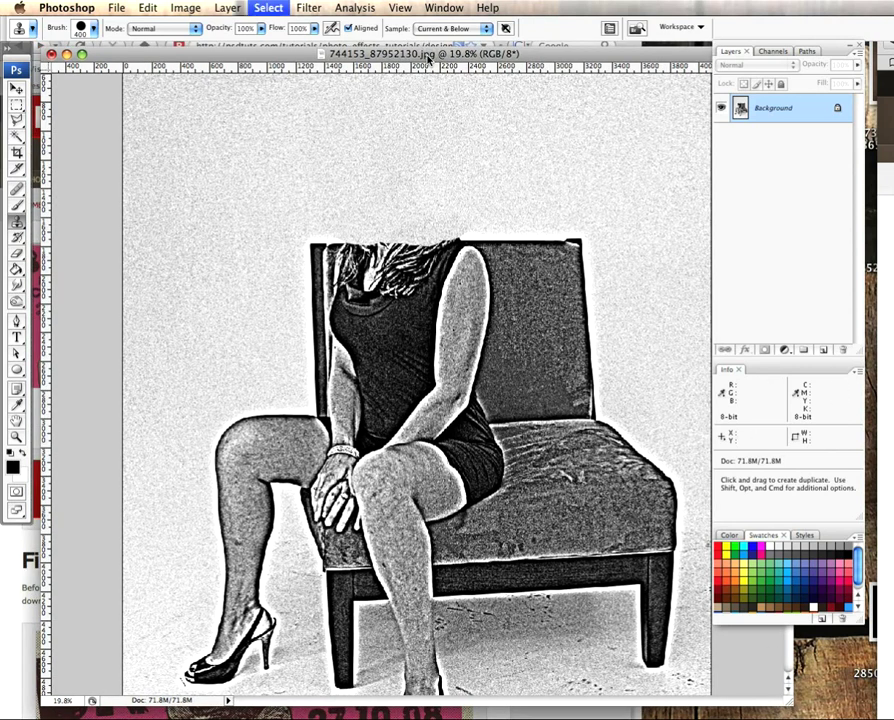
key(super+c)
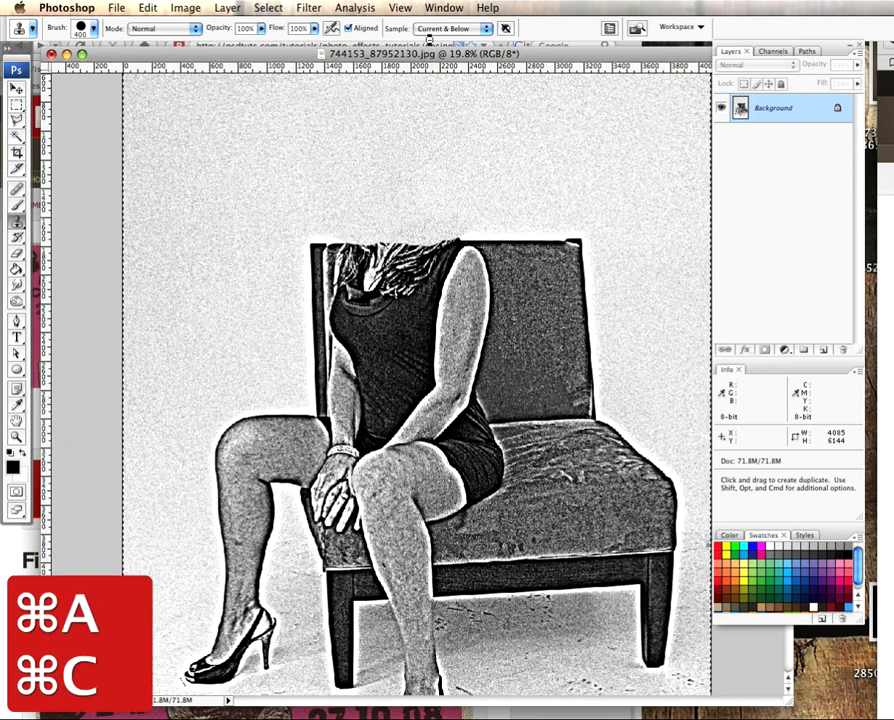
drag(428, 58, 440, 92)
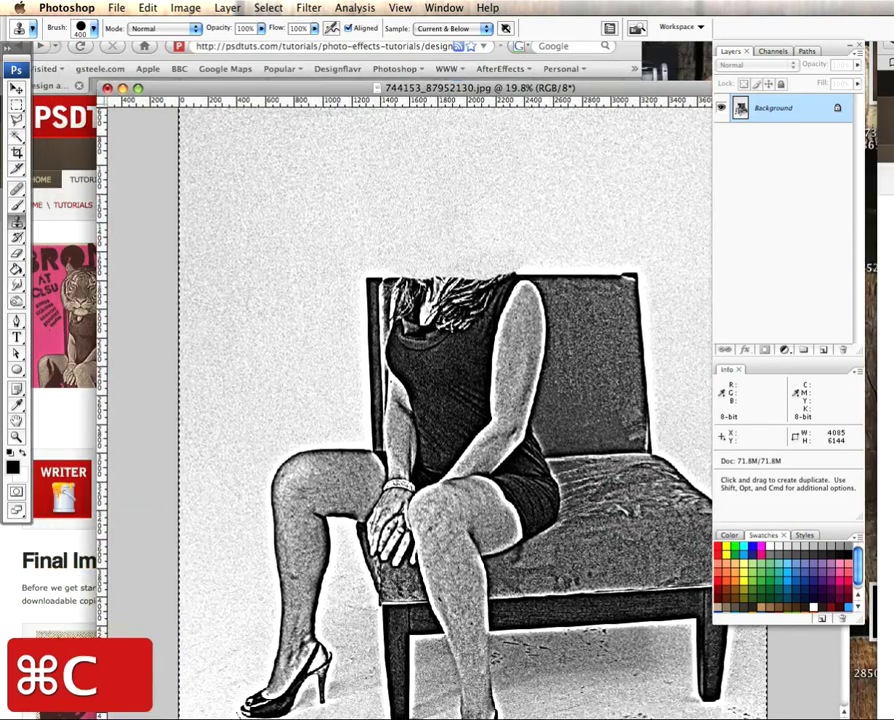
key(super+n)
drag(430, 48, 398, 52)
key(super+v)
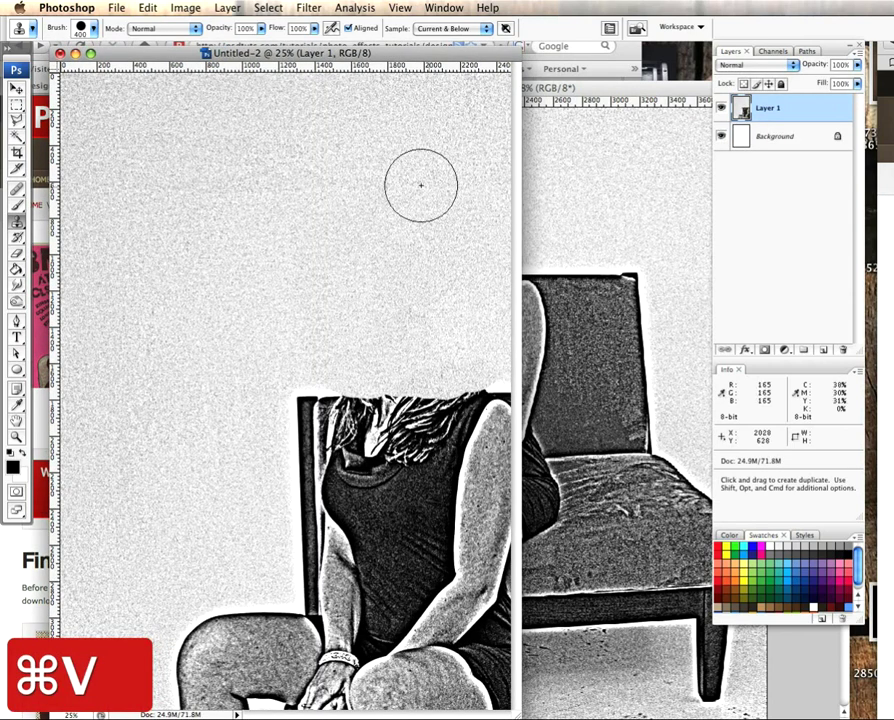
Scale the pasted photo layer proportionally to 68.6% and position it so the seated figure fits the new canvas
key(super)
key(super+t)
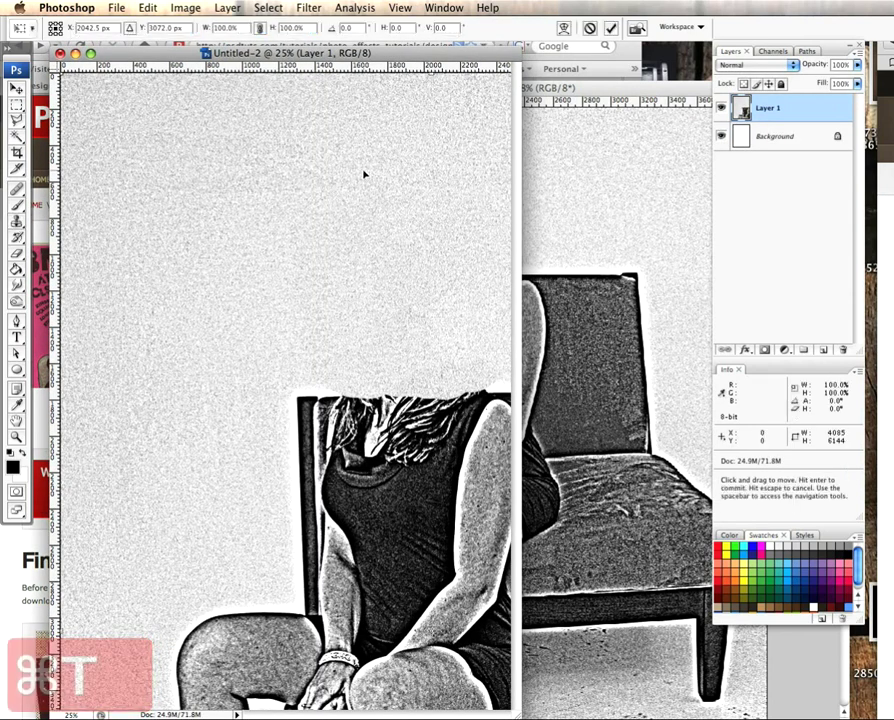
drag(202, 226, 314, 296)
mouse_move(195, 178)
mouse_down()
mouse_move(430, 476)
mouse_move(419, 497)
mouse_move(164, 200)
mouse_move(120, 130)
mouse_move(156, 158)
mouse_move(158, 118)
mouse_move(187, 179)
mouse_up()
drag(82, 97, 135, 117)
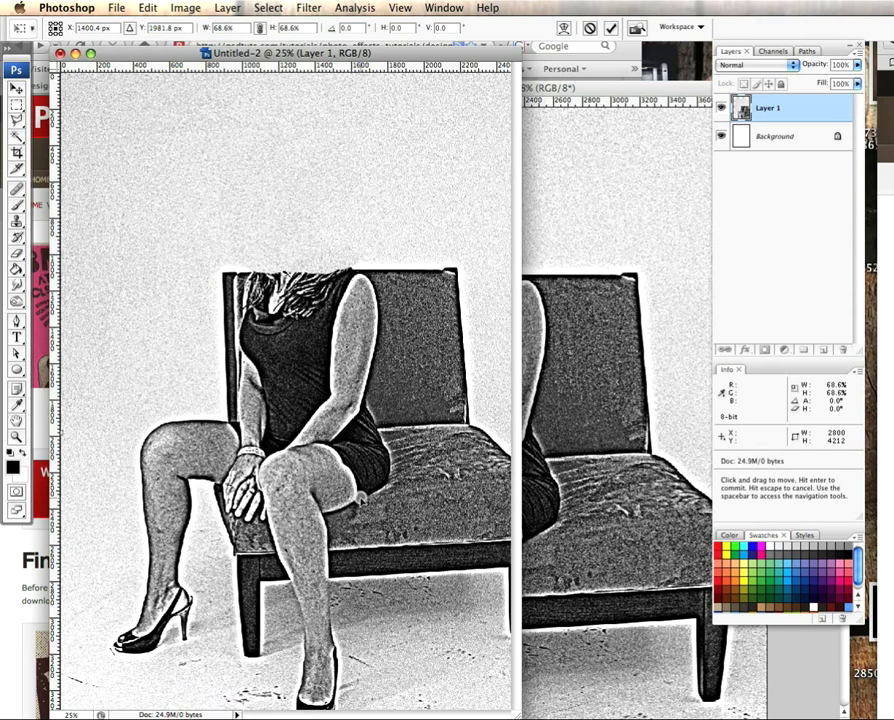
key(Return)
key(s)
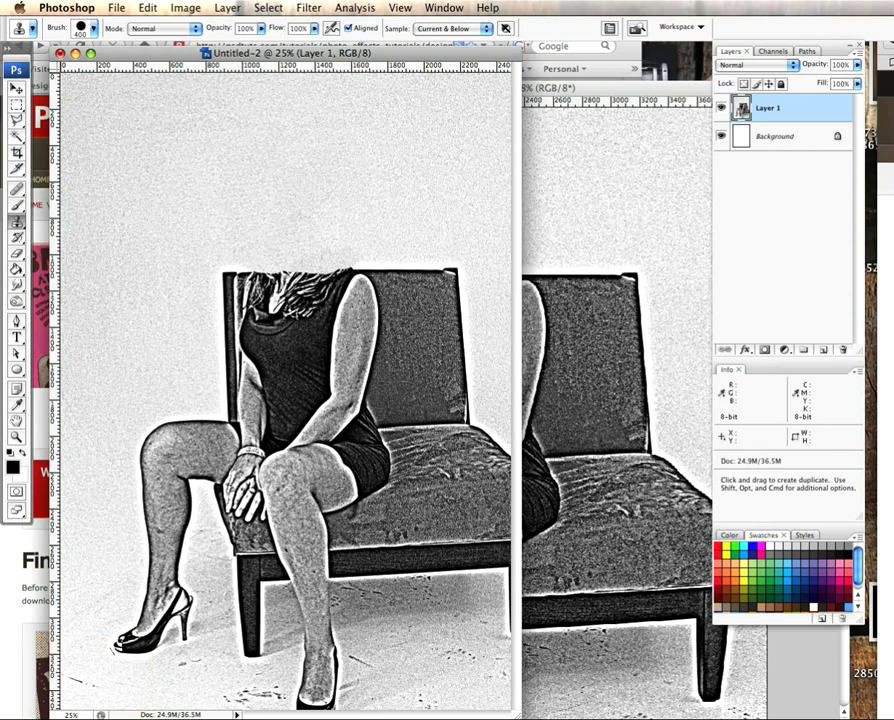
Open the tiger photo 776160_27428437.jpg from the desktop and place its window clear for editing
key(F11)
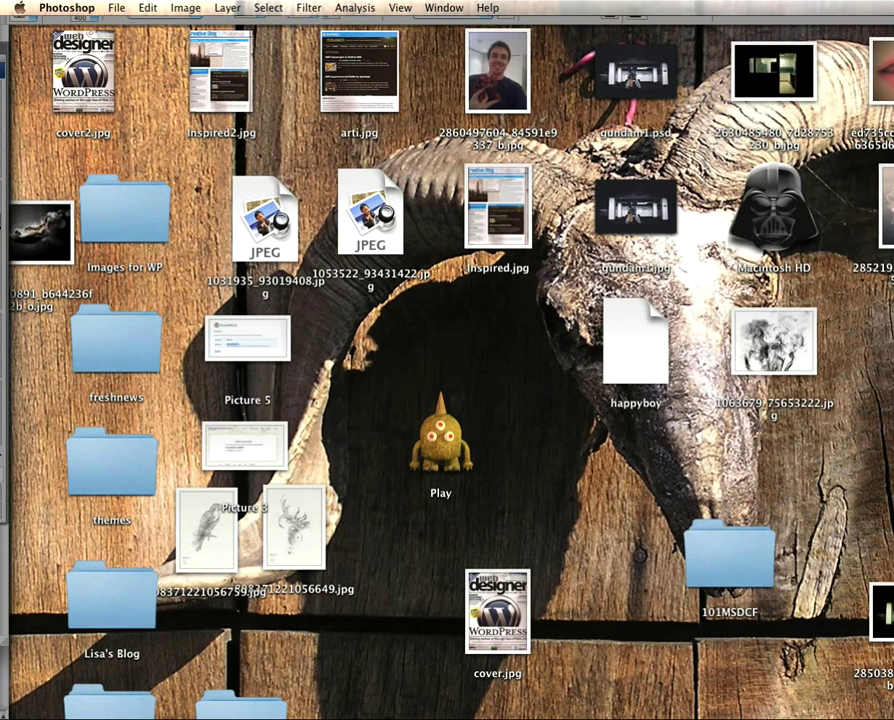
key(F11)
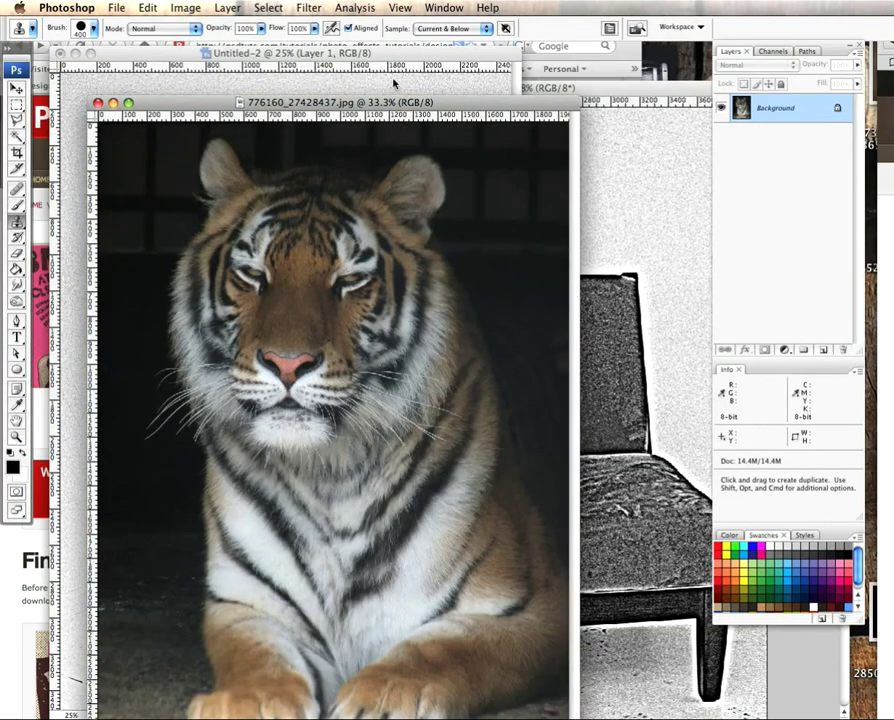
drag(399, 104, 469, 66)
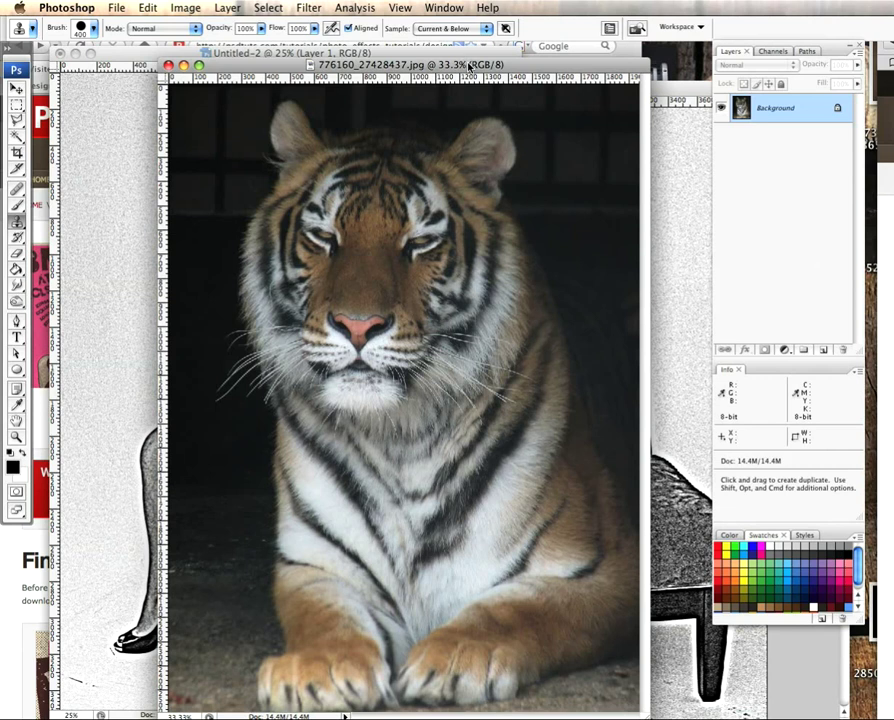
drag(466, 69, 448, 65)
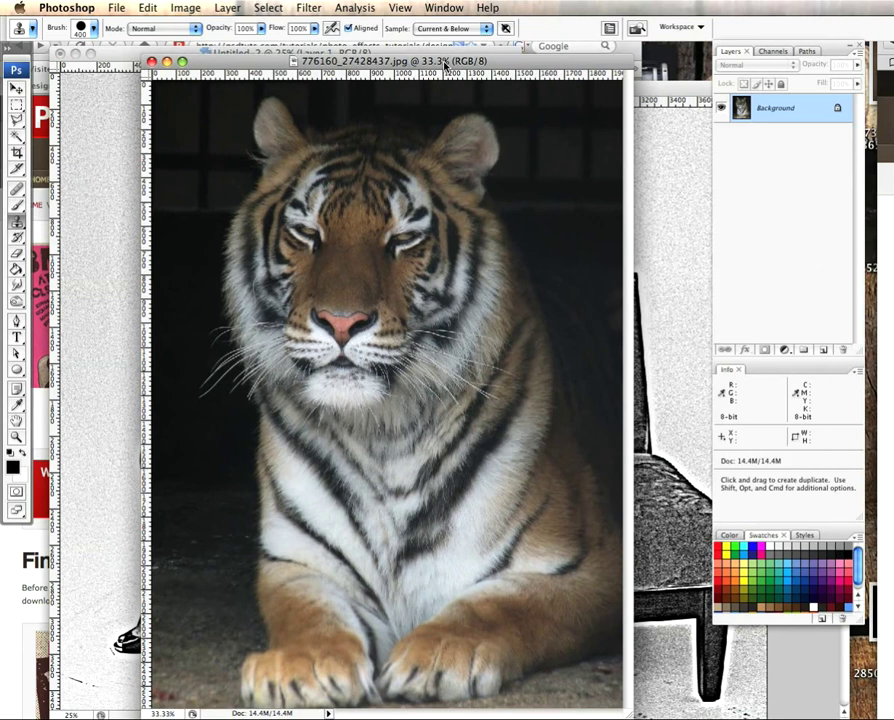
click(17, 321)
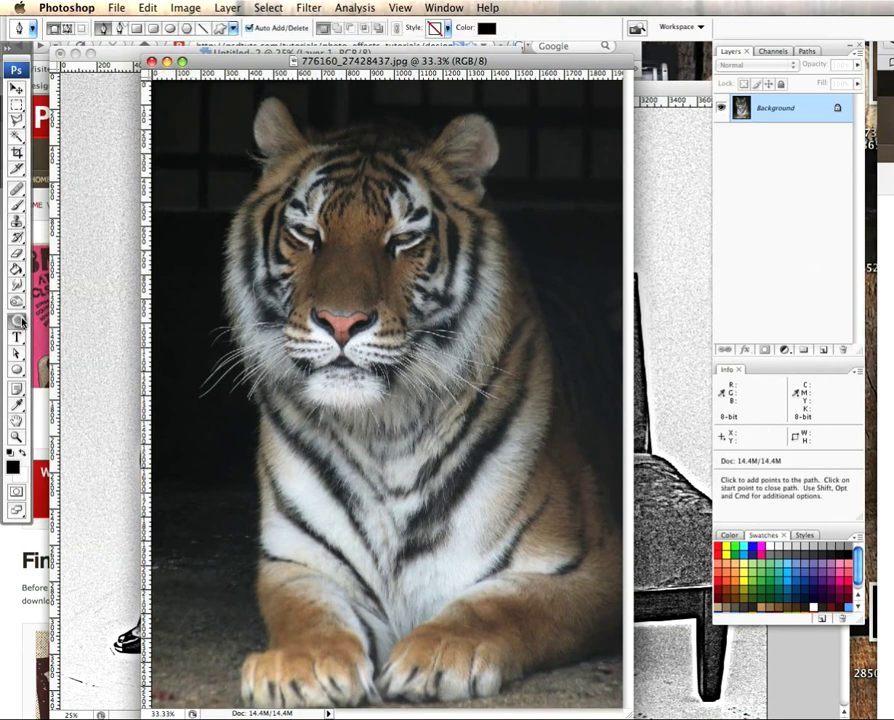
click(241, 340)
drag(230, 300, 230, 277)
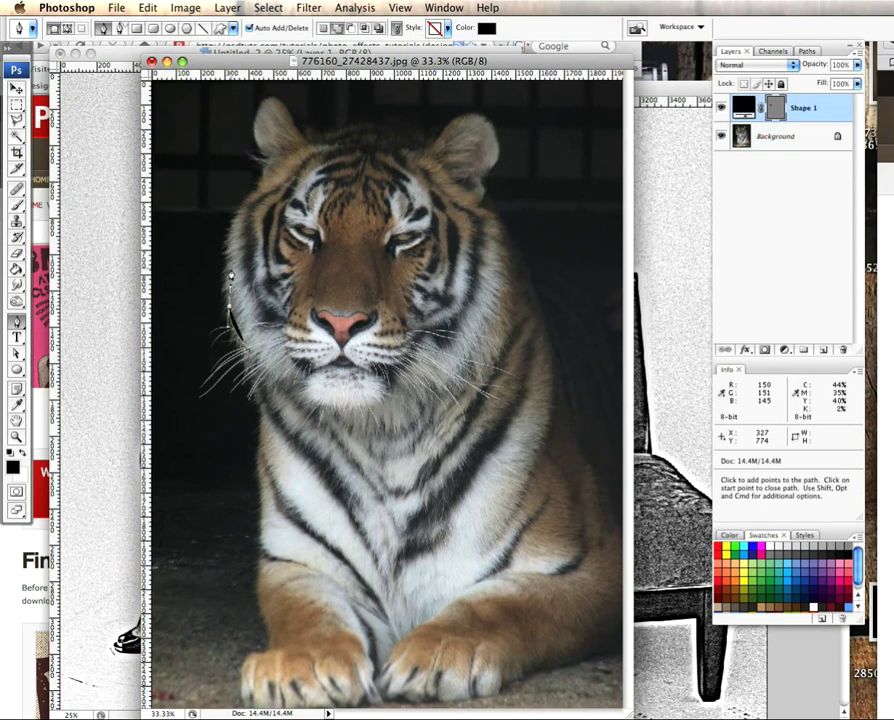
key(super+alt+z)
key(super+alt+z)
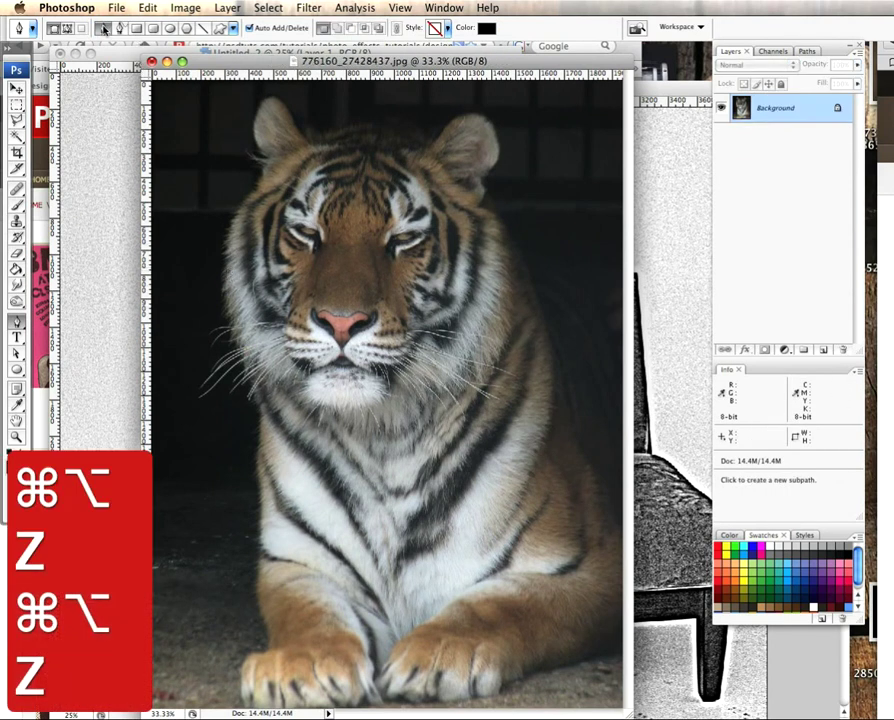
Trace a Pen tool path in Paths mode from the tiger's left-side cheek, around the ear and across the crown to the other ear
click(66, 29)
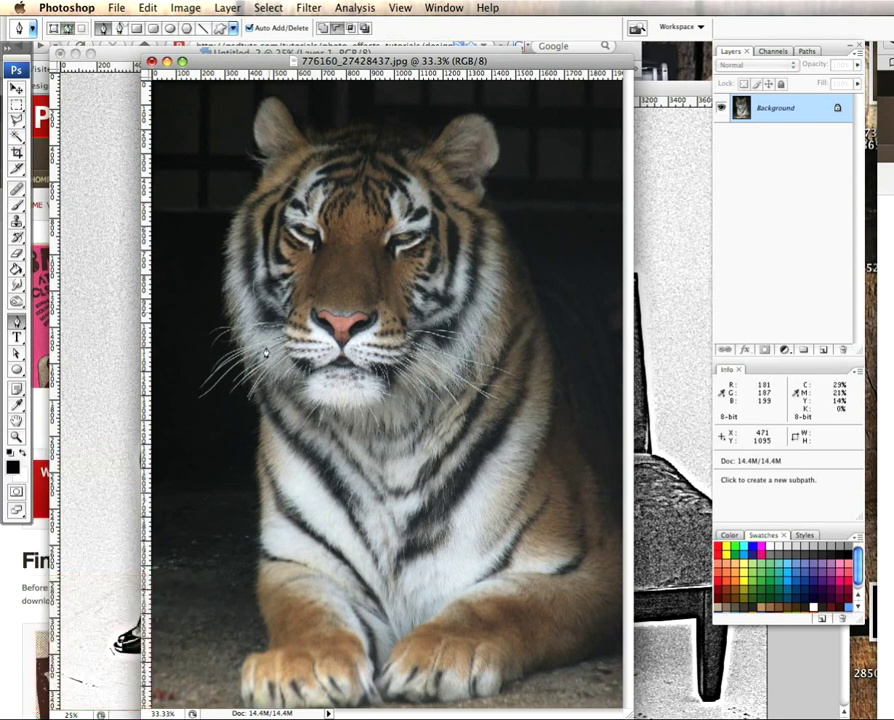
drag(234, 310, 231, 288)
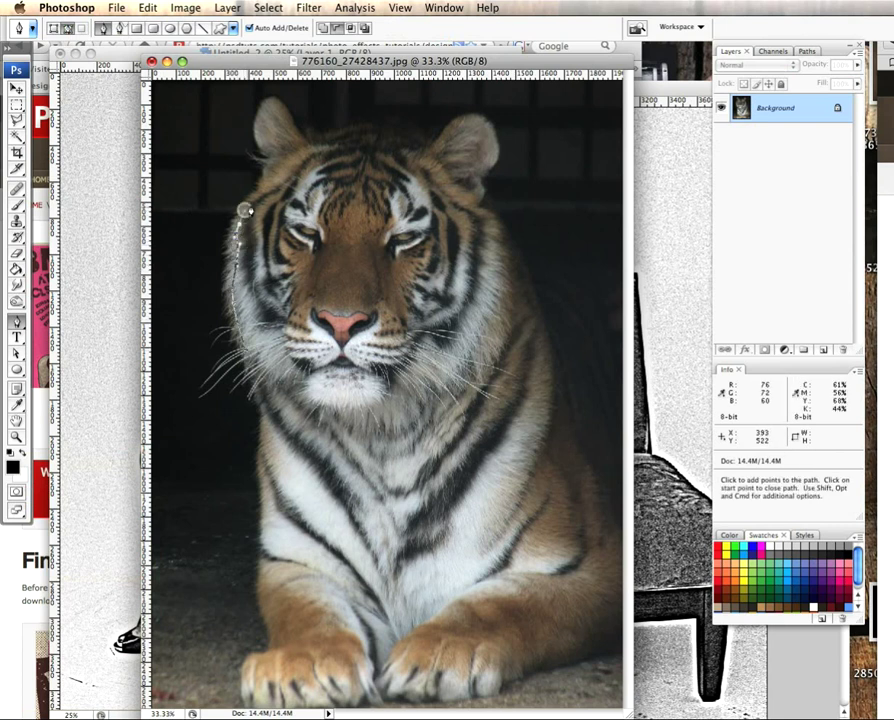
drag(262, 192, 268, 176)
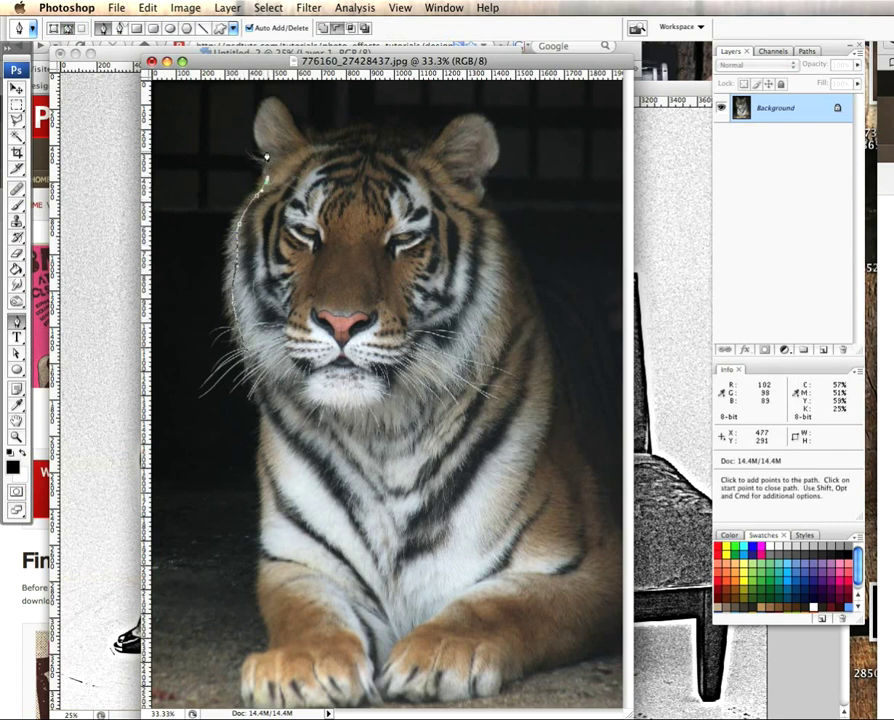
drag(262, 100, 266, 97)
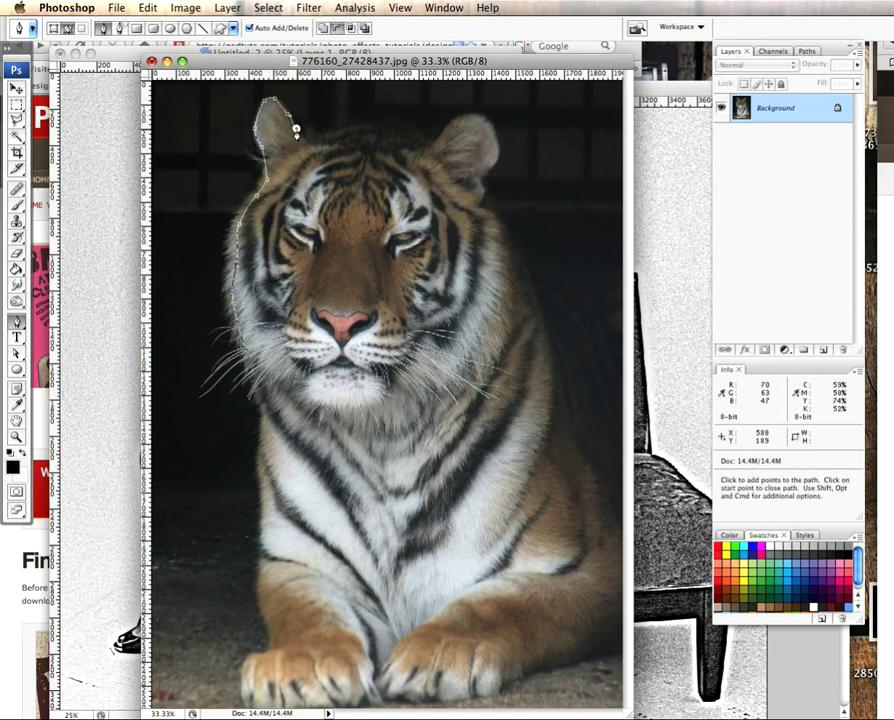
click(322, 135)
drag(430, 137, 502, 177)
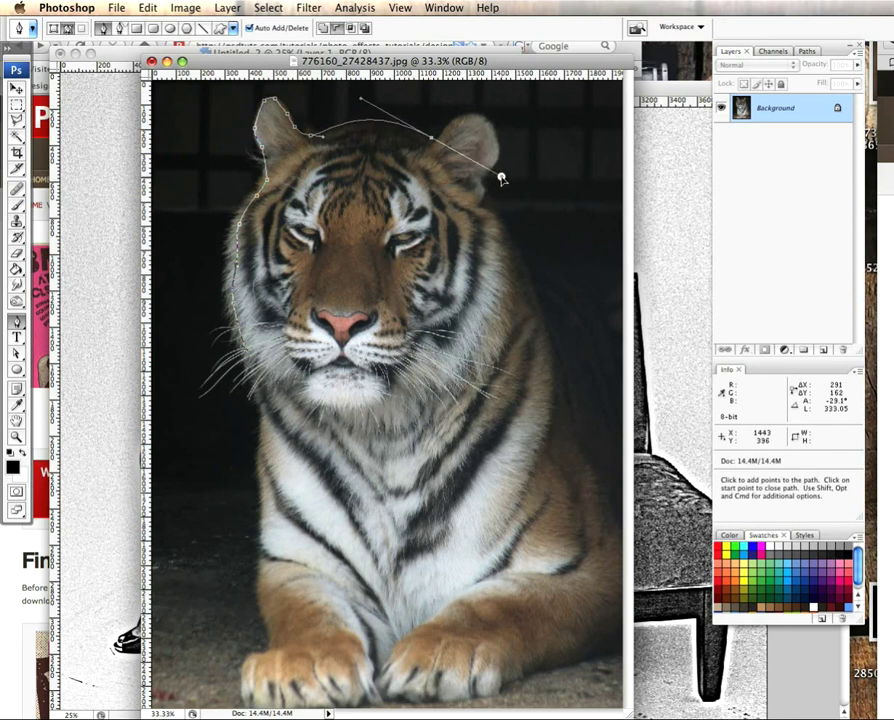
alt+click(431, 136)
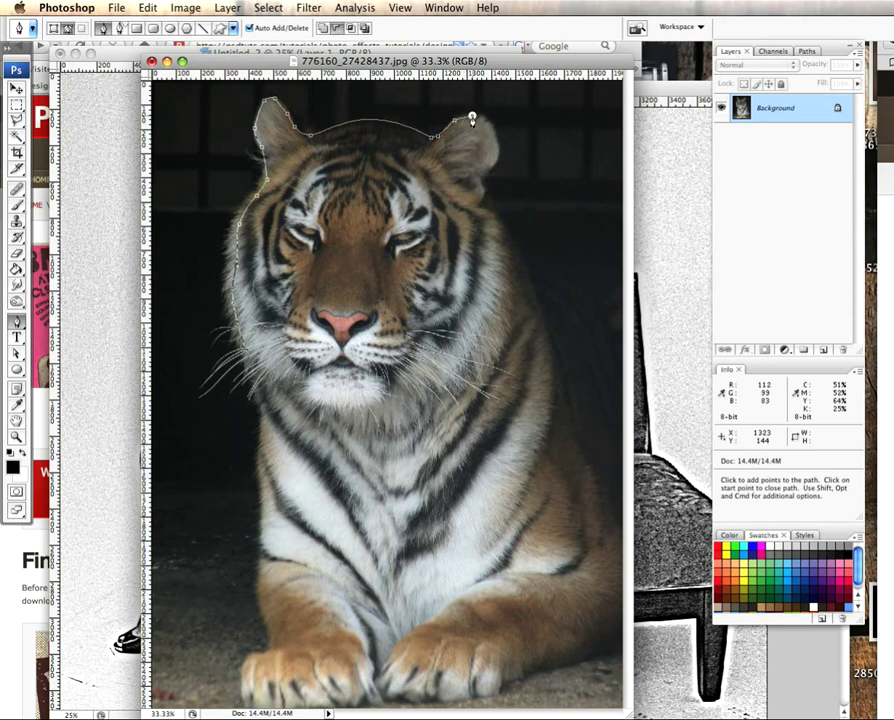
Continue the path around the right-side ear, down that cheek and under the chin, closing it at its starting point
click(496, 137)
click(486, 178)
click(489, 209)
click(507, 263)
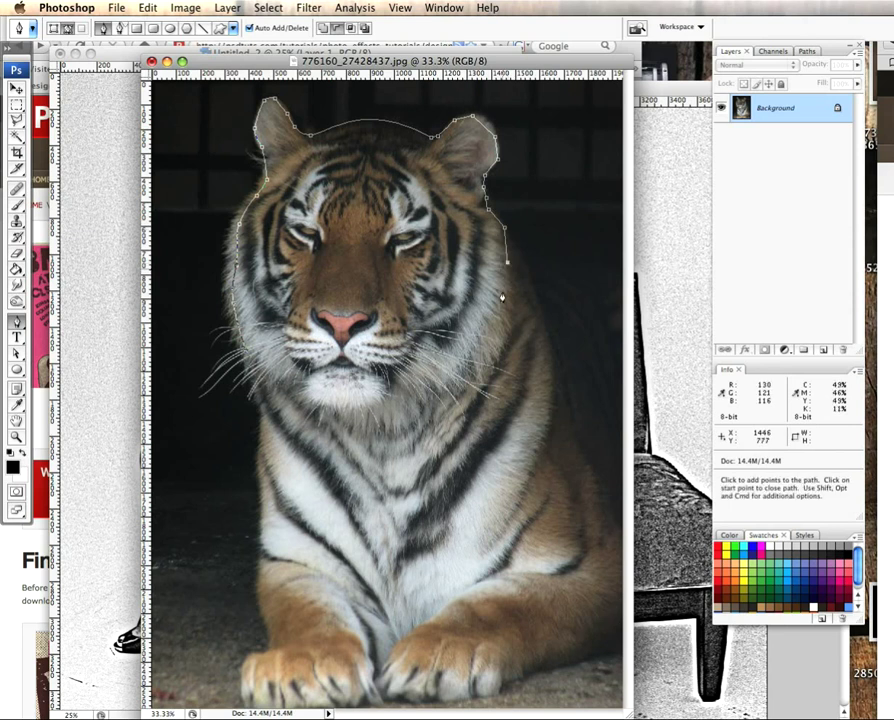
click(490, 350)
click(445, 379)
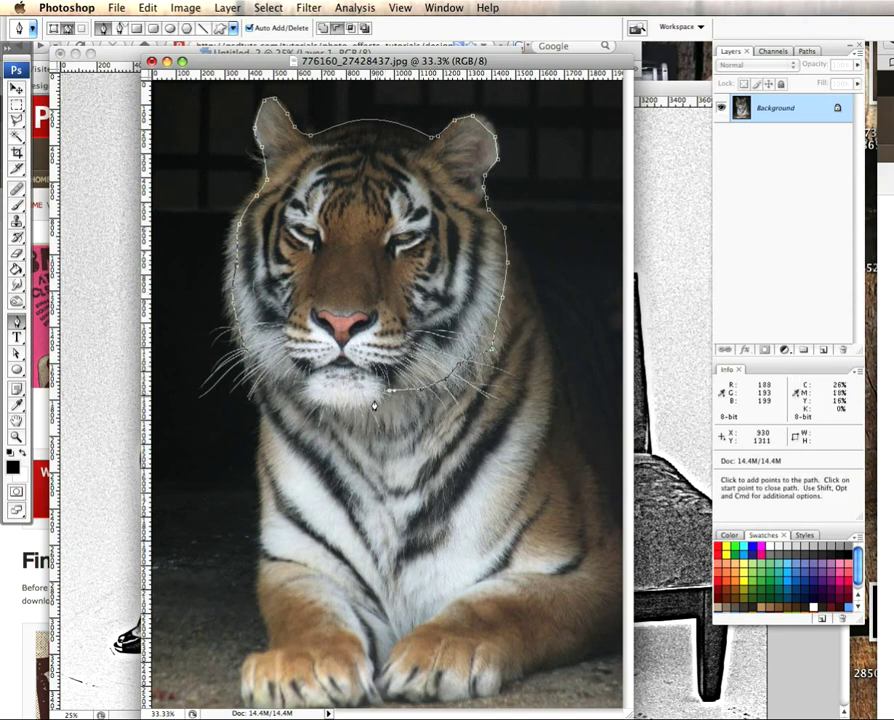
click(301, 397)
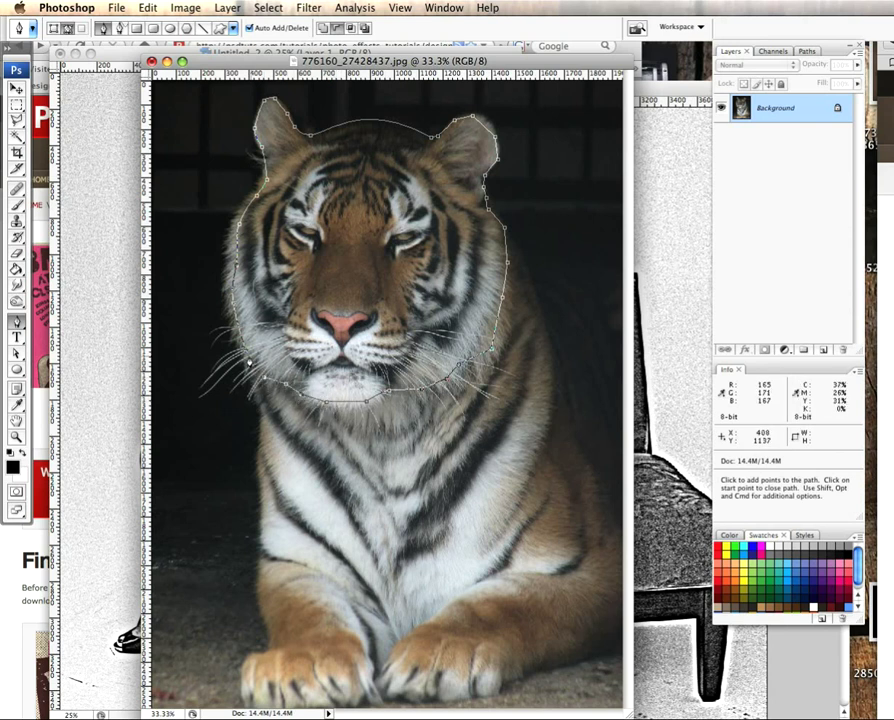
click(249, 354)
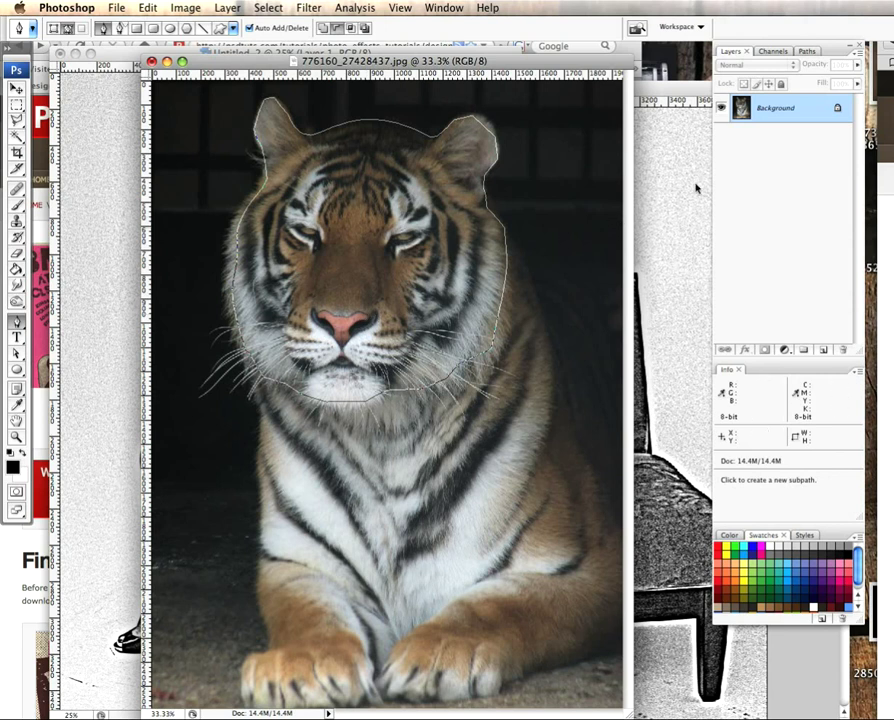
Load the work path around the tiger's head as a selection and return to the layer list
click(813, 51)
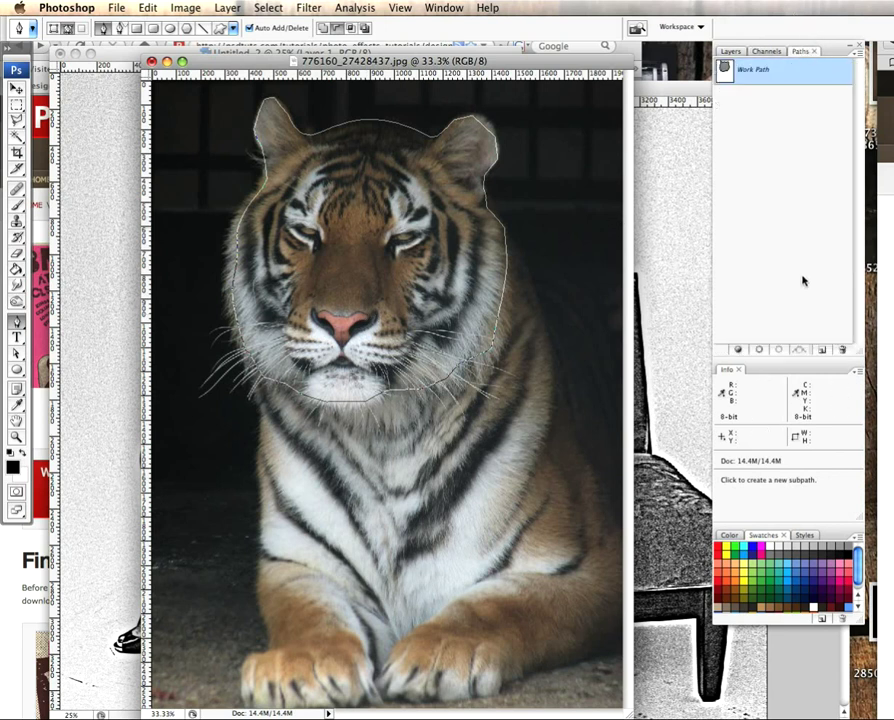
click(778, 350)
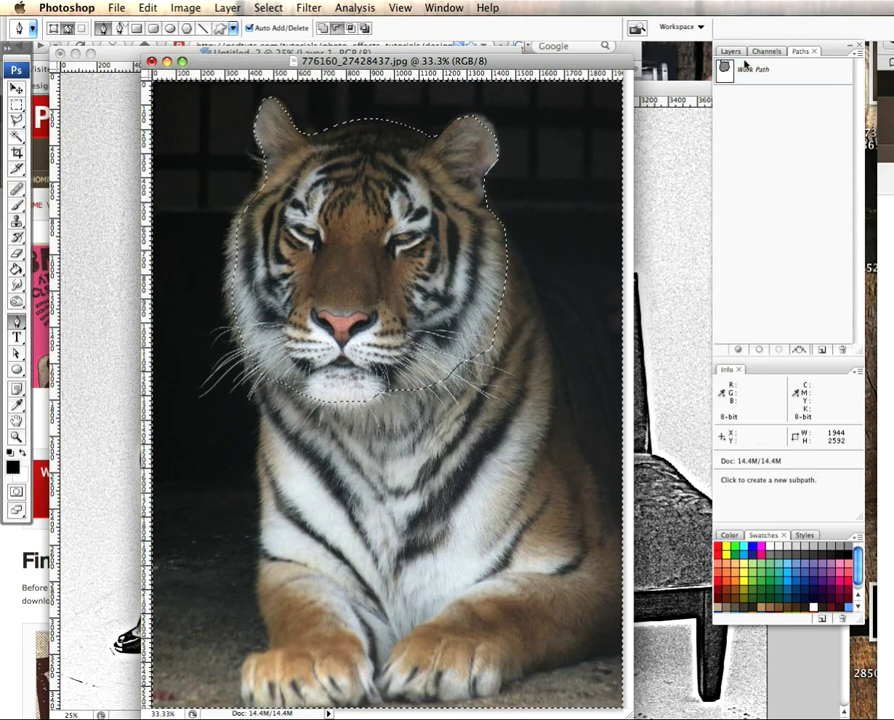
click(736, 51)
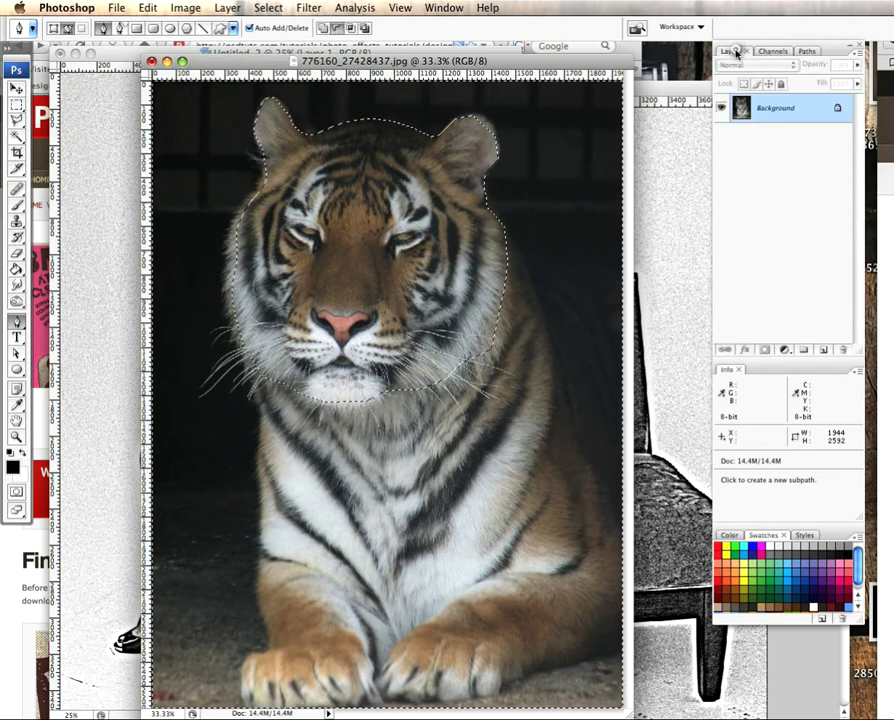
Duplicate the Background layer and add a layer mask to the copy that keeps only the tiger's head
right_click(805, 118)
click(822, 139)
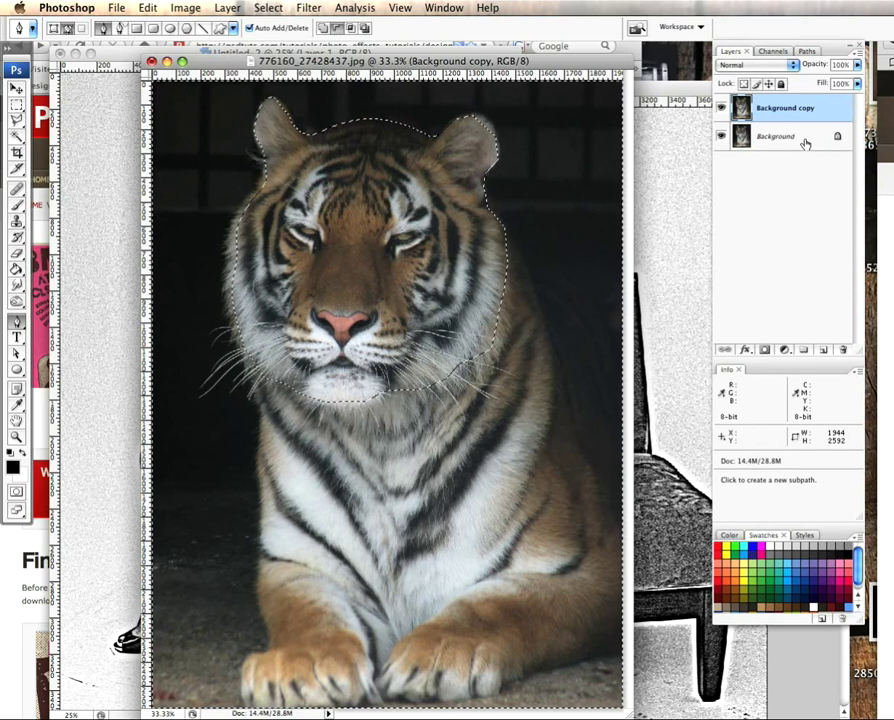
click(766, 350)
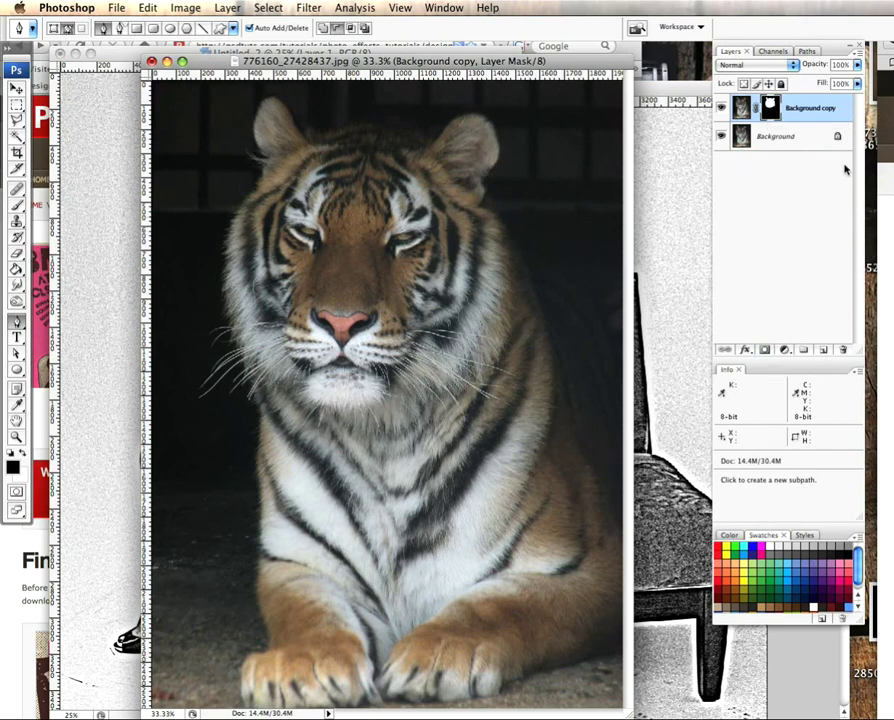
Paint the entire Background layer white with a 2500 px brush so the masked head sits on a plain backdrop
click(811, 141)
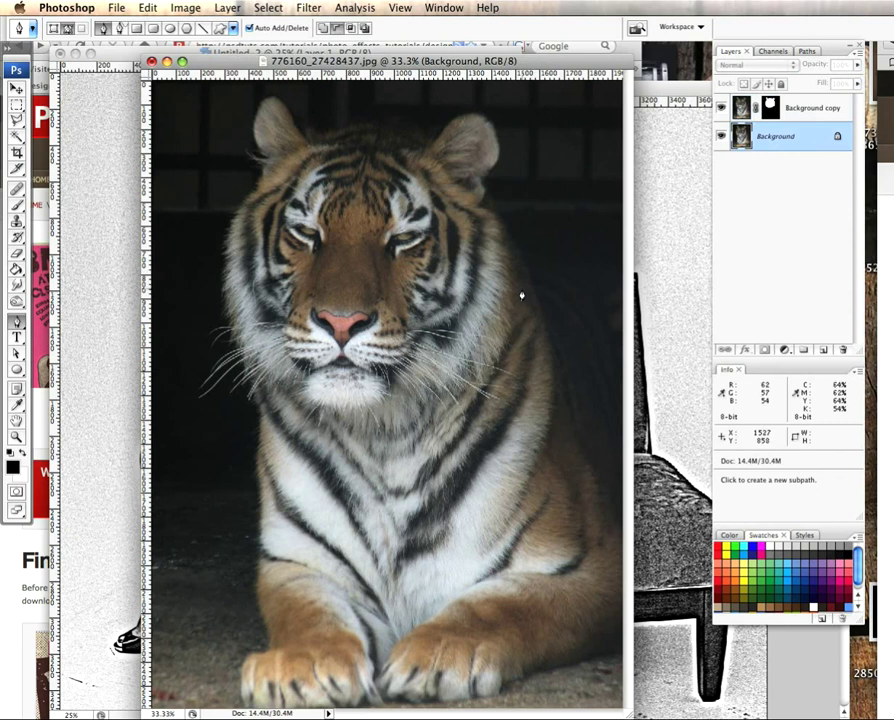
click(22, 447)
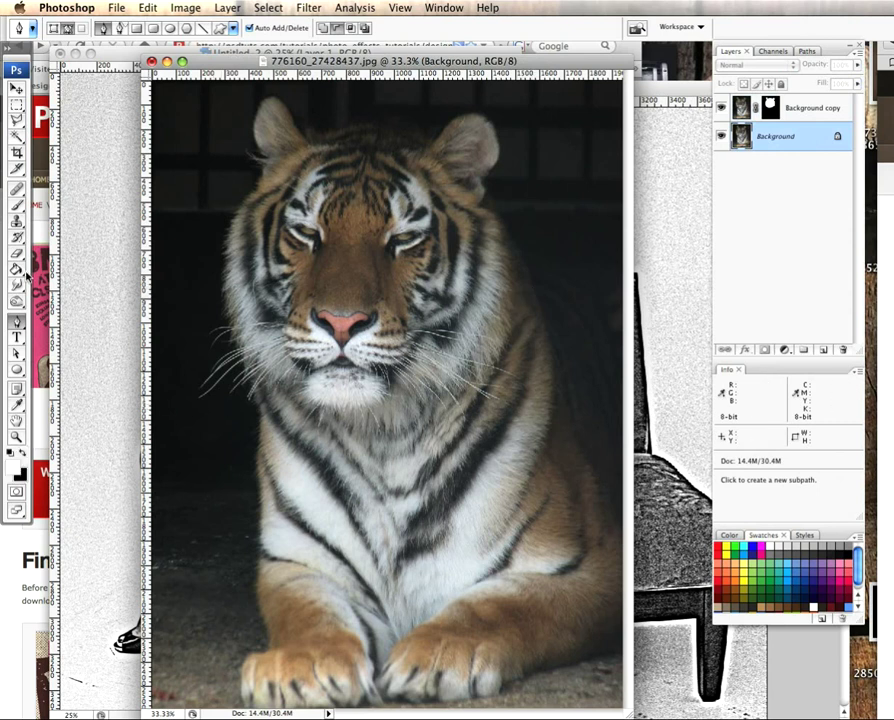
click(16, 203)
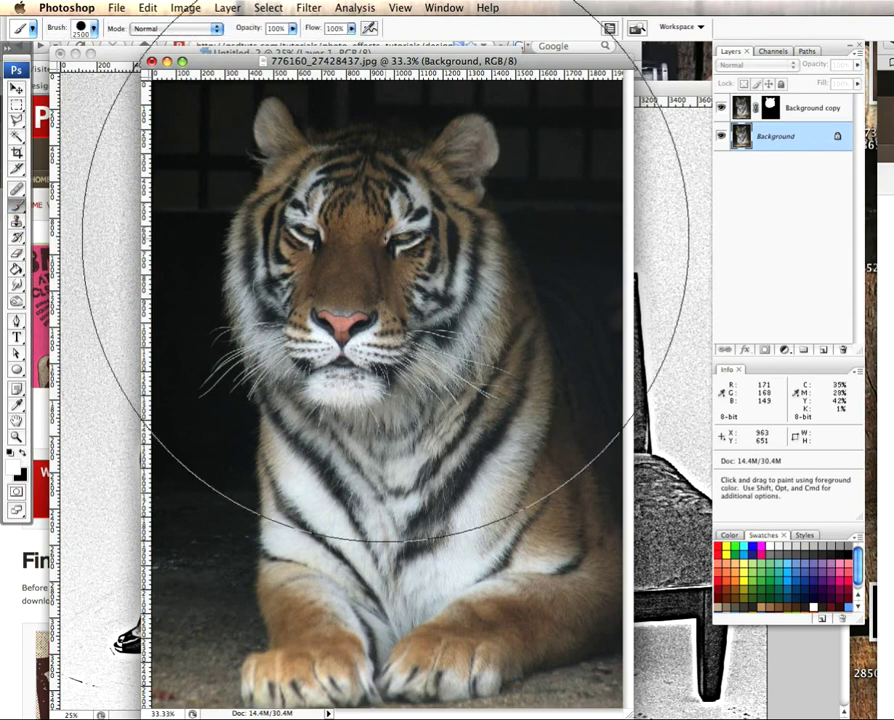
mouse_move(422, 216)
mouse_down()
mouse_move(480, 614)
mouse_move(258, 604)
mouse_up()
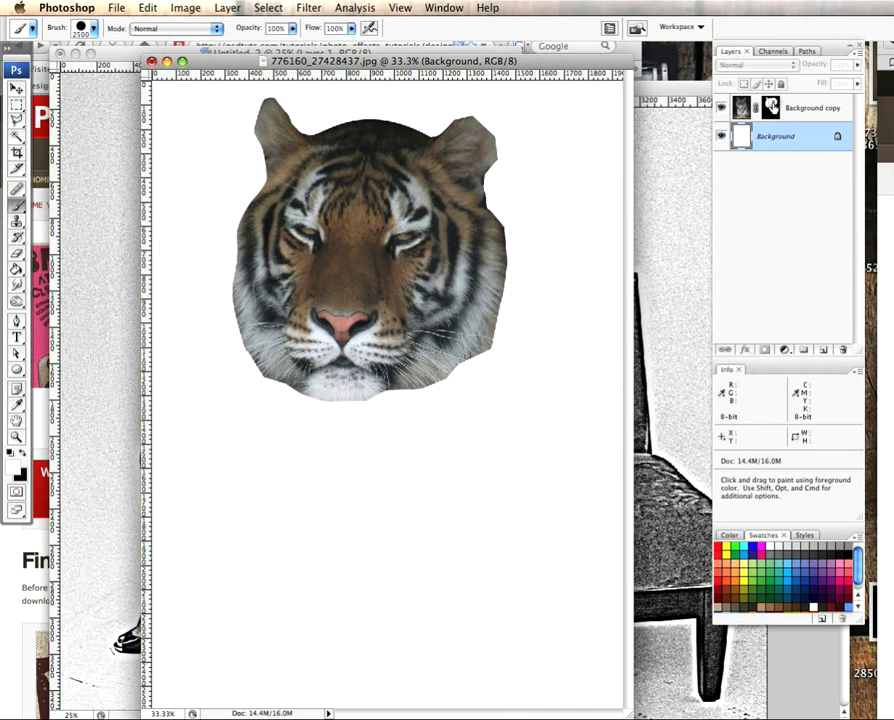
Target the Background copy's layer mask, choose the Smudge tool with the 539 px splatter brush, and reposition the tiger photo window
click(771, 108)
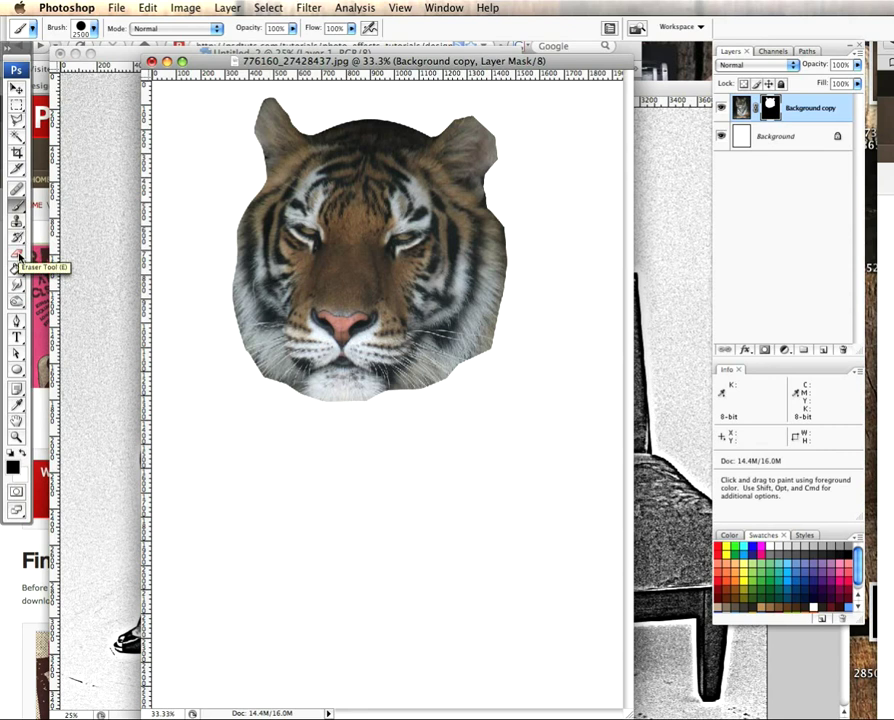
click(17, 287)
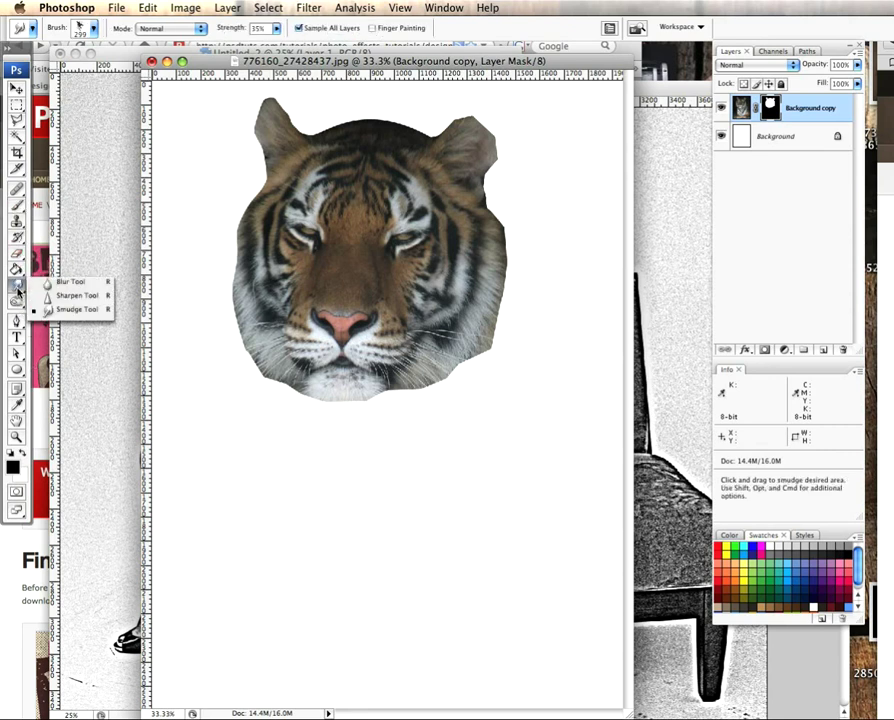
click(72, 309)
click(94, 31)
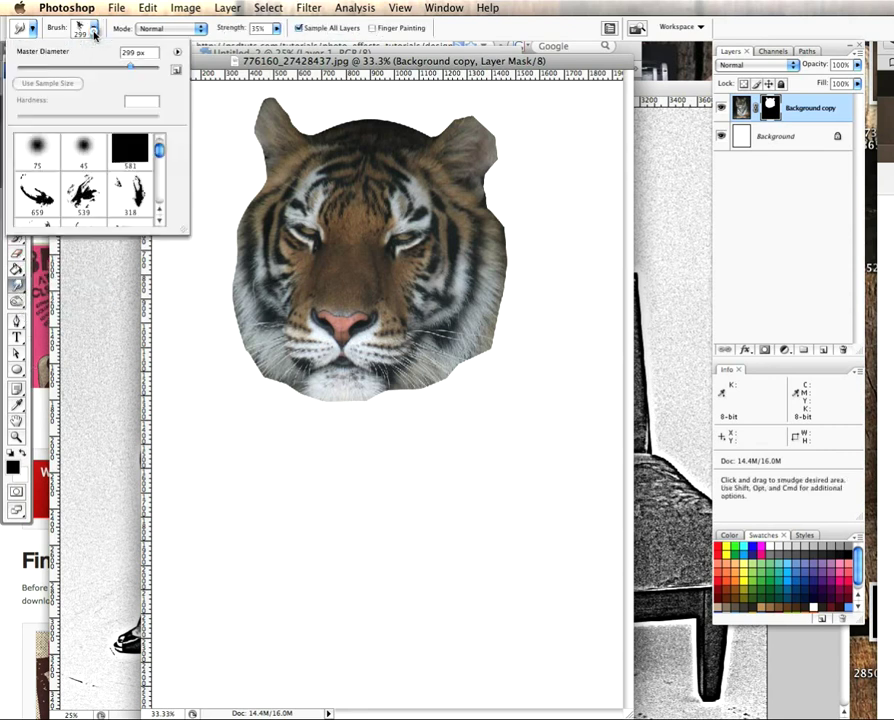
click(84, 192)
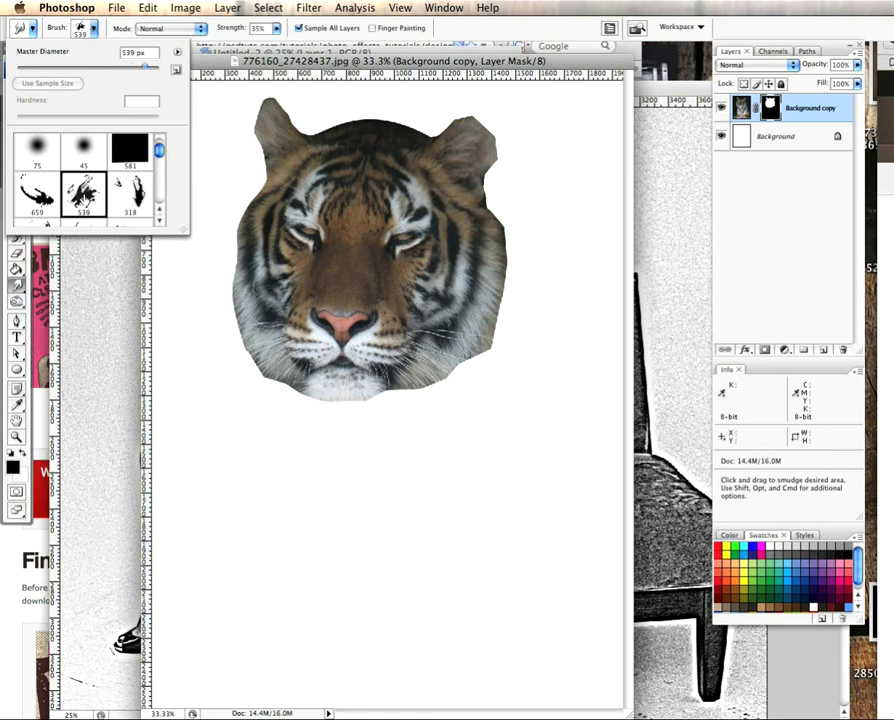
mouse_move(160, 149)
mouse_down()
mouse_move(160, 158)
mouse_move(160, 146)
mouse_up()
click(269, 62)
drag(269, 62, 232, 50)
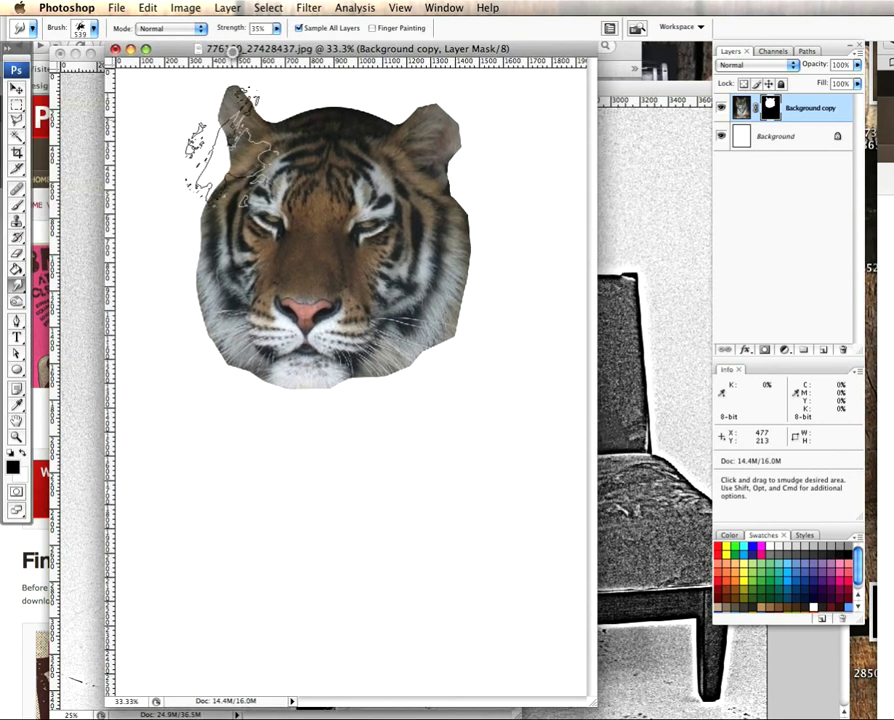
Reduce the splatter brush to 125 px and smudge the mask edge along the left-side cheek into a rough fur outline
key(bracketleft)
key(bracketleft)
key(bracketleft)
key(bracketleft)
key(bracketleft)
key(bracketleft)
key(bracketleft)
key(bracketleft)
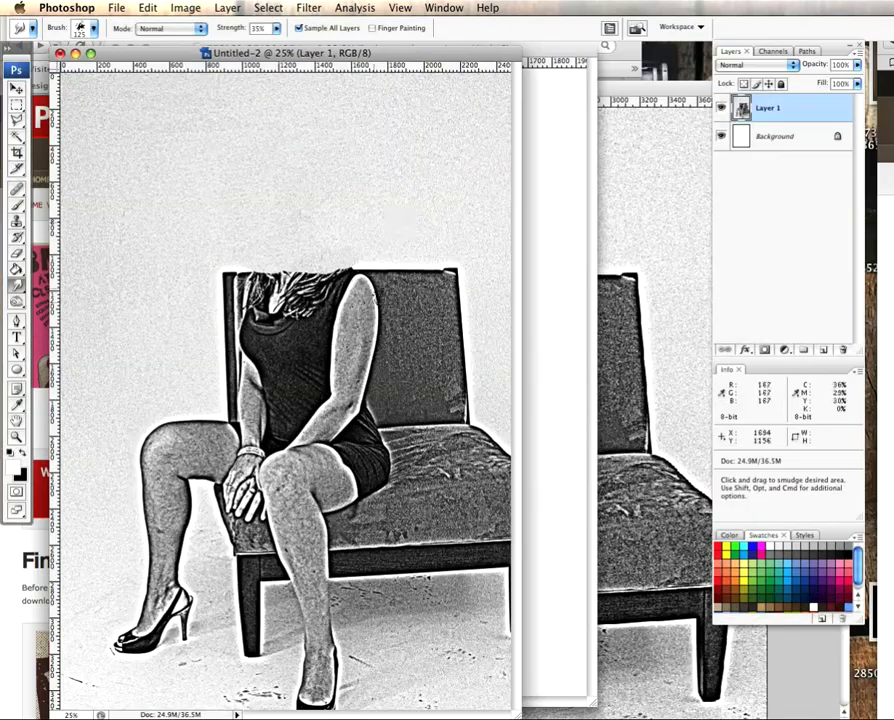
key(F9)
click(479, 325)
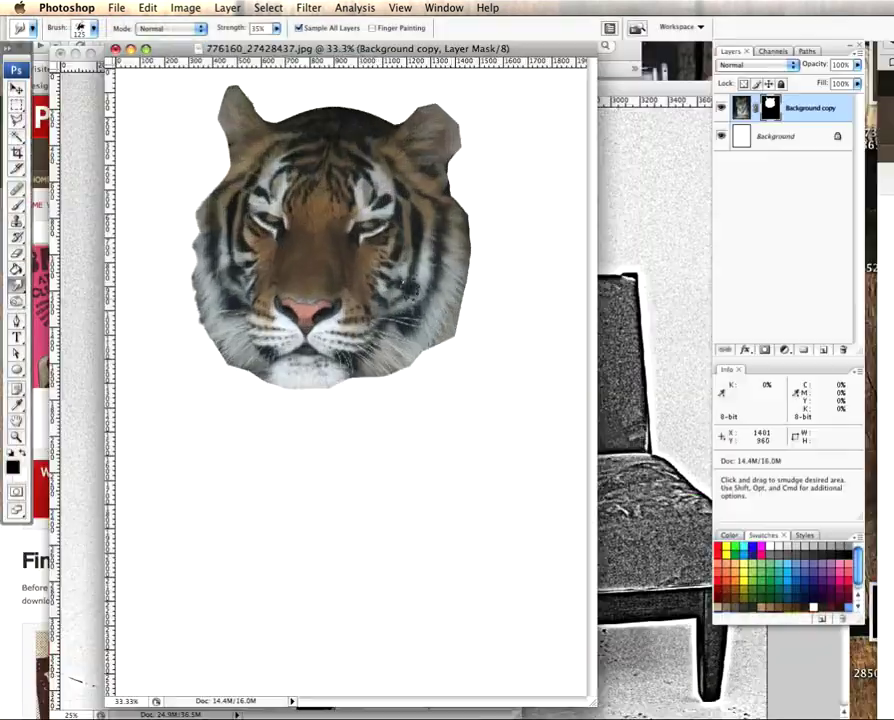
mouse_move(212, 341)
mouse_down()
mouse_move(216, 360)
mouse_move(189, 255)
mouse_move(190, 220)
mouse_up()
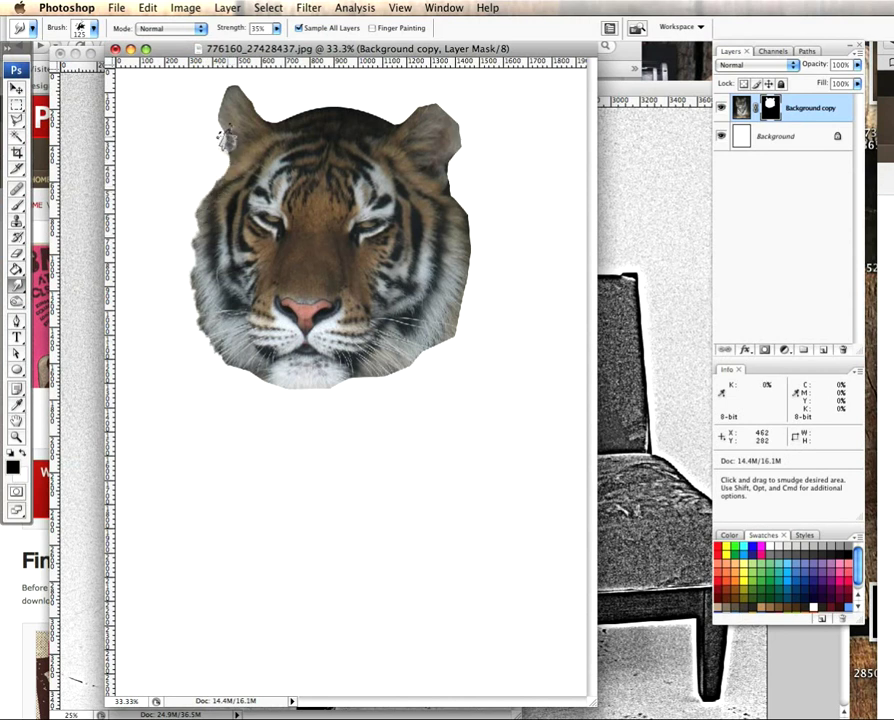
Switch the Smudge tool to the 27 px spatter brush, enlarge it to 80 px, and roughen the mask edge around the left-side ear
click(93, 28)
scroll(104, 172, down, 5)
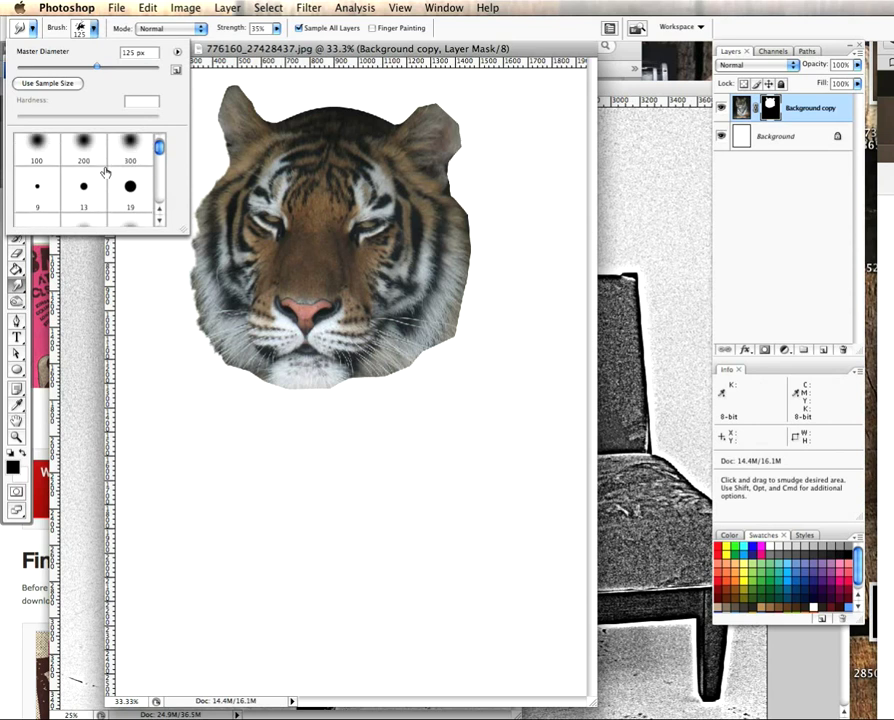
click(136, 173)
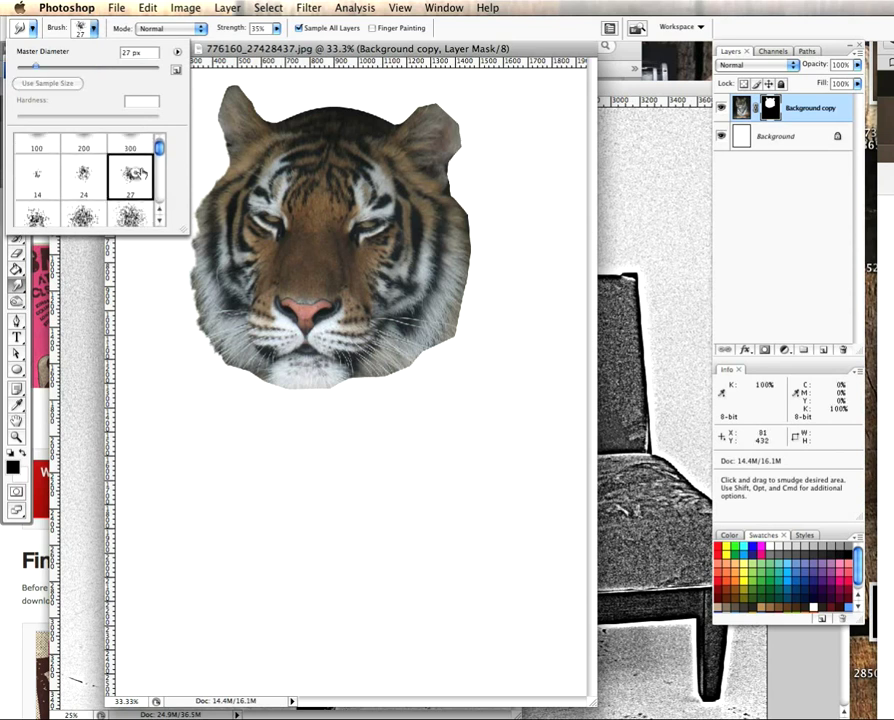
click(230, 108)
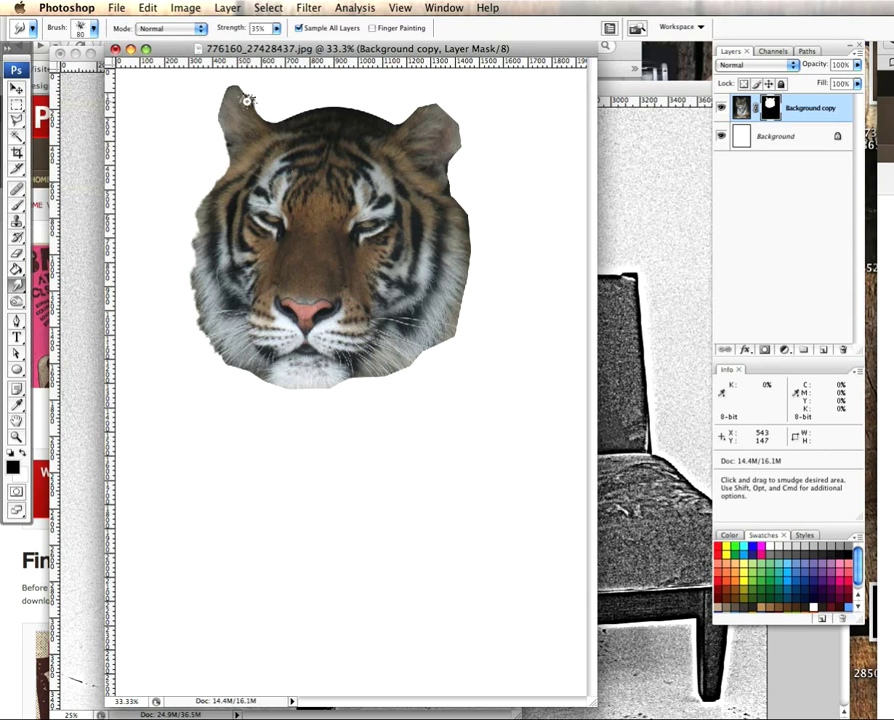
mouse_move(227, 85)
mouse_down()
mouse_move(214, 90)
mouse_move(208, 118)
mouse_move(212, 136)
mouse_move(222, 130)
mouse_move(218, 168)
mouse_up()
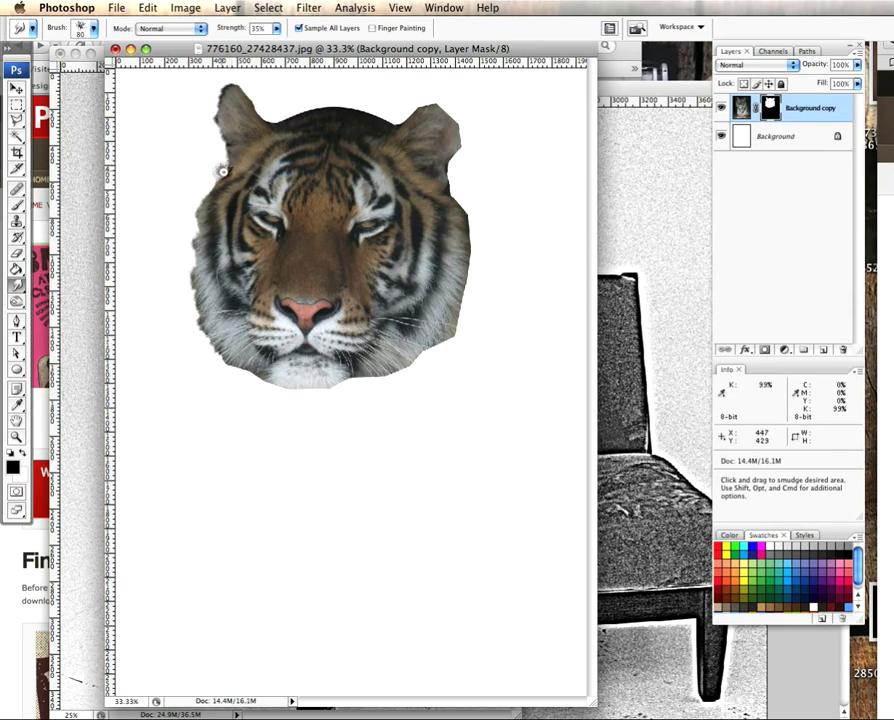
Smudge the remaining mask edge into fur along the crown, right-side ear, both cheeks and chin with the spatter brush at 80 to 90 px
key(ctrl+Tab)
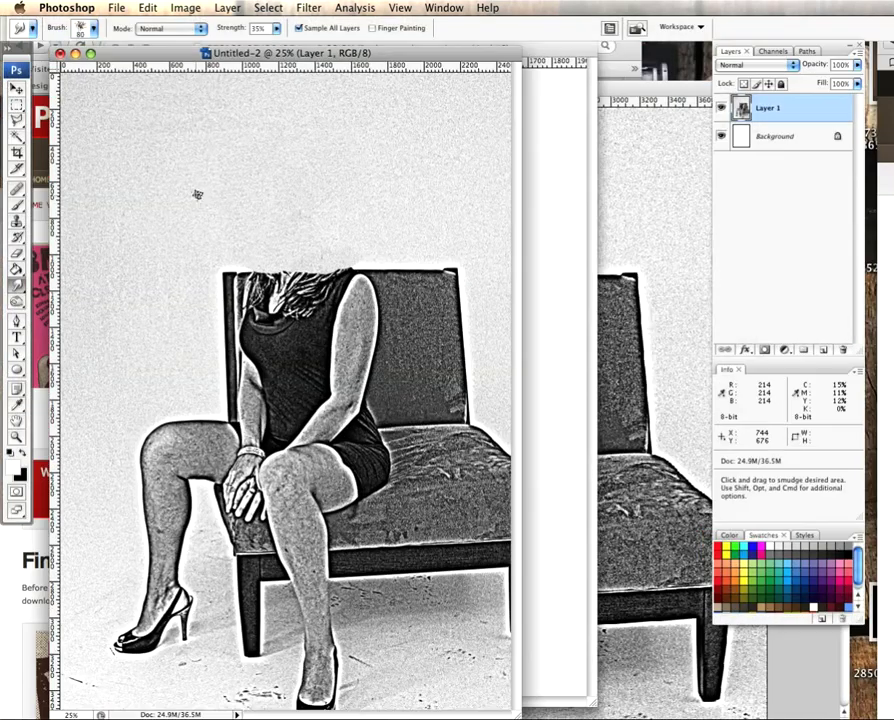
key(ctrl+Tab)
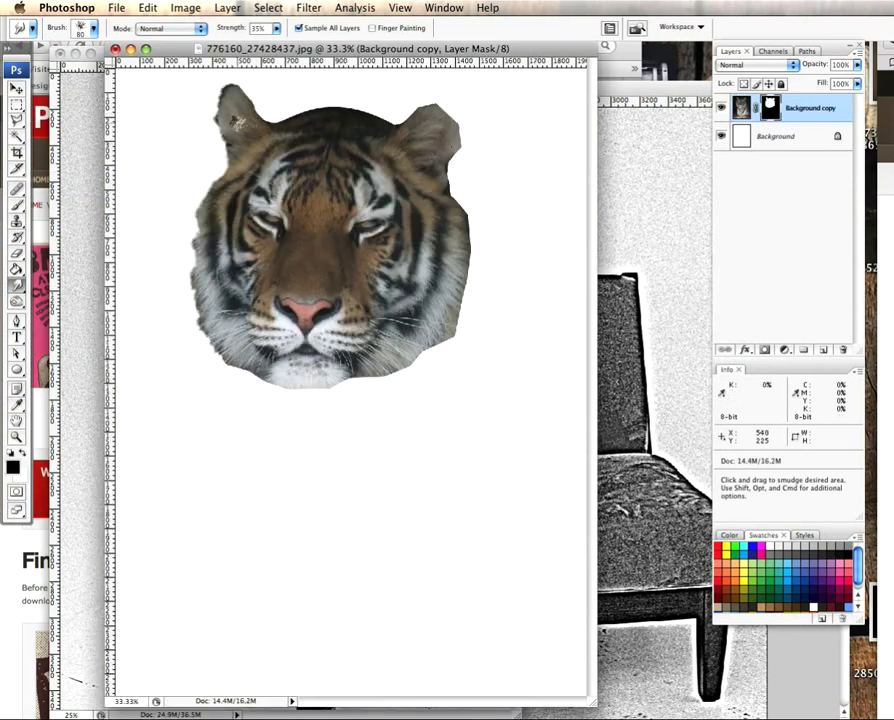
mouse_move(264, 122)
mouse_down()
mouse_move(236, 85)
mouse_move(258, 120)
mouse_move(273, 116)
mouse_move(268, 126)
mouse_move(267, 113)
mouse_move(261, 119)
mouse_move(289, 119)
mouse_move(337, 98)
mouse_move(336, 108)
mouse_move(298, 111)
mouse_move(300, 103)
mouse_move(368, 101)
mouse_move(375, 117)
mouse_move(408, 114)
mouse_up()
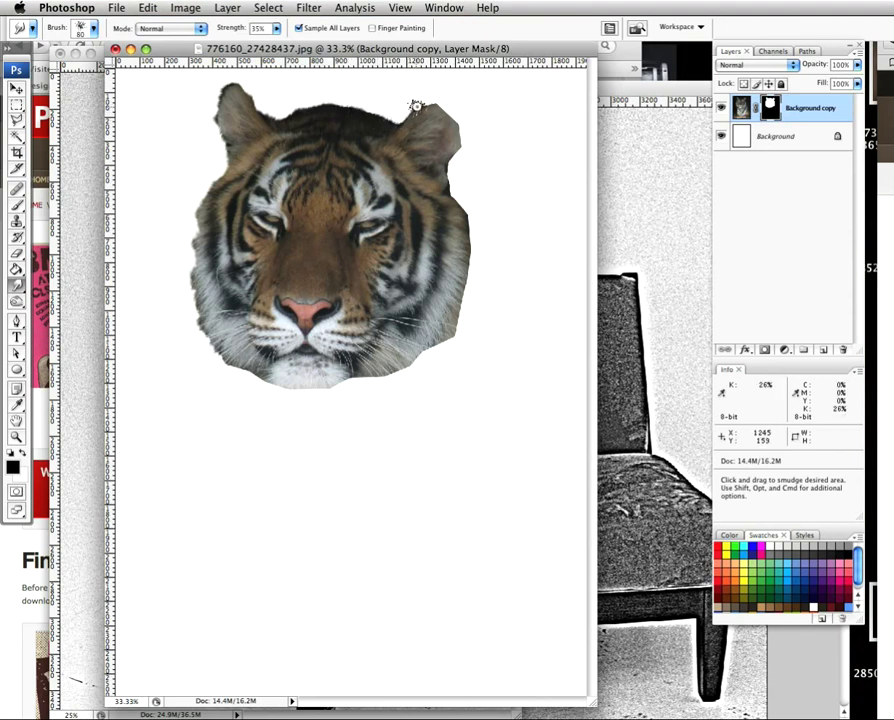
mouse_move(437, 102)
mouse_down()
mouse_move(469, 111)
mouse_move(454, 132)
mouse_move(465, 142)
mouse_move(454, 147)
mouse_move(451, 116)
mouse_move(461, 106)
mouse_move(451, 116)
mouse_move(460, 107)
mouse_move(442, 104)
mouse_move(451, 97)
mouse_move(466, 157)
mouse_move(450, 153)
mouse_move(459, 161)
mouse_move(467, 153)
mouse_move(449, 167)
mouse_move(452, 194)
mouse_move(458, 208)
mouse_move(472, 204)
mouse_move(463, 218)
mouse_move(474, 253)
mouse_move(462, 241)
mouse_move(474, 272)
mouse_move(464, 272)
mouse_move(465, 314)
mouse_move(463, 285)
mouse_move(469, 300)
mouse_move(421, 365)
mouse_move(401, 367)
mouse_move(392, 380)
mouse_move(388, 360)
mouse_move(380, 392)
mouse_move(368, 380)
mouse_move(334, 383)
mouse_move(326, 396)
mouse_move(314, 394)
mouse_move(328, 382)
mouse_move(310, 396)
mouse_move(266, 372)
mouse_move(250, 377)
mouse_move(224, 366)
mouse_move(270, 375)
mouse_move(282, 388)
mouse_move(302, 382)
mouse_move(308, 392)
mouse_move(285, 396)
mouse_move(428, 347)
mouse_up()
mouse_move(206, 194)
mouse_down()
mouse_move(188, 312)
mouse_move(228, 359)
mouse_move(248, 356)
mouse_up()
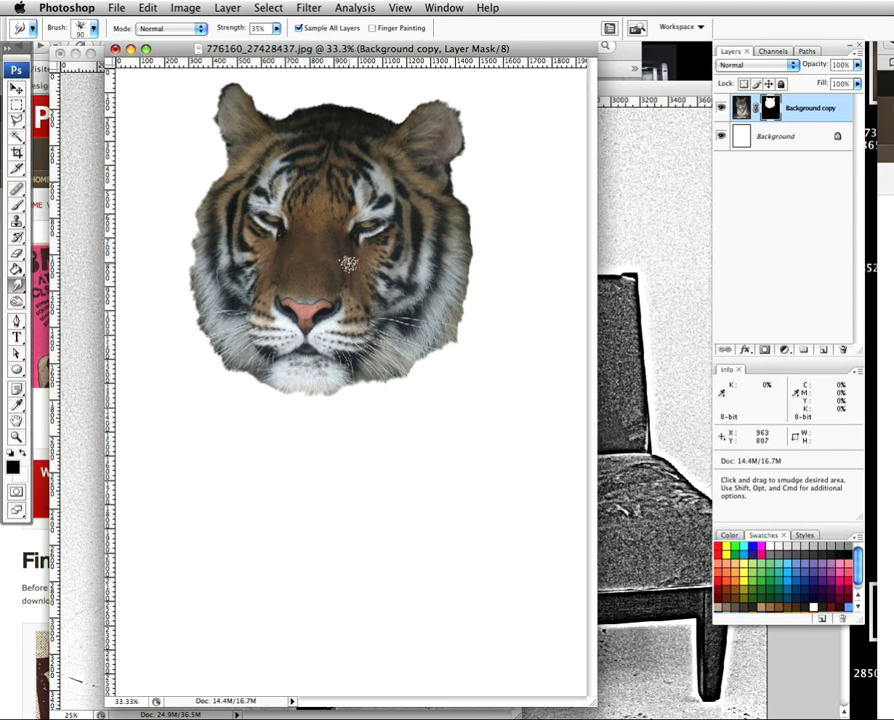
Switch to the seated woman document, convert it to Grayscale mode, flatten its layers, and discard the color information
drag(389, 48, 689, 78)
drag(476, 78, 331, 188)
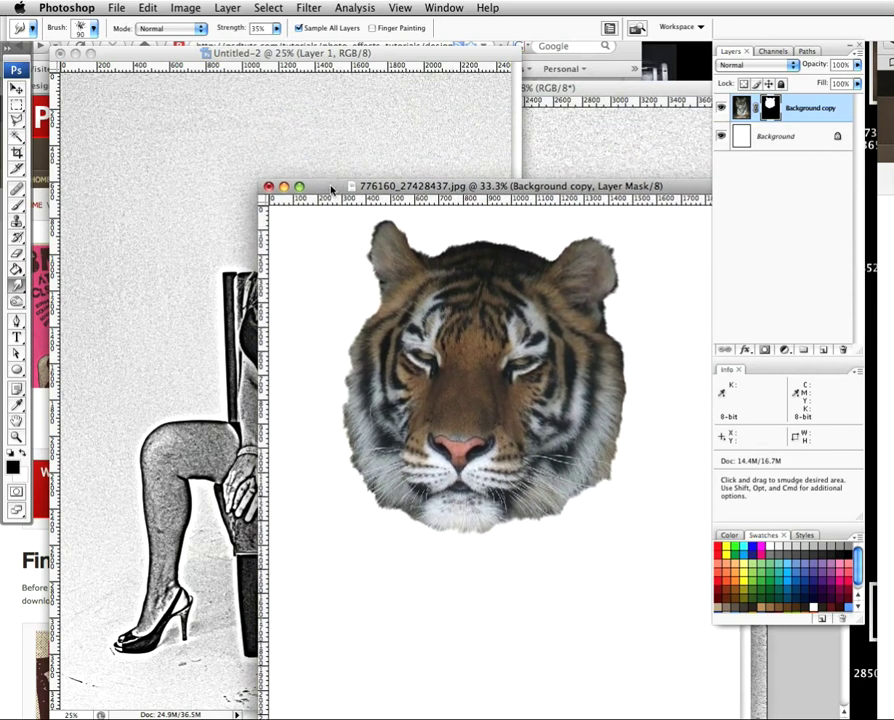
click(172, 60)
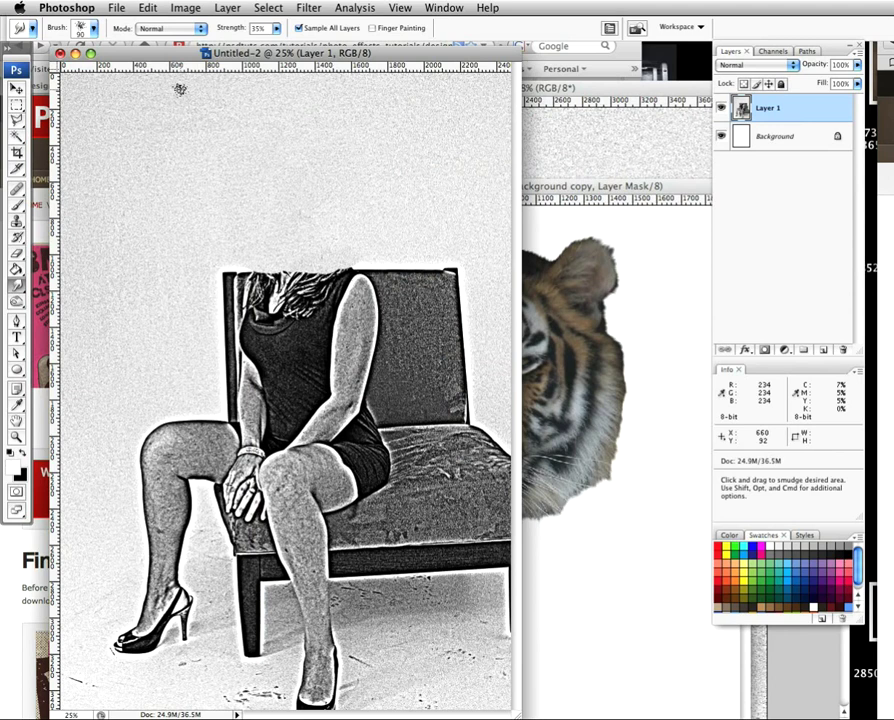
click(148, 8)
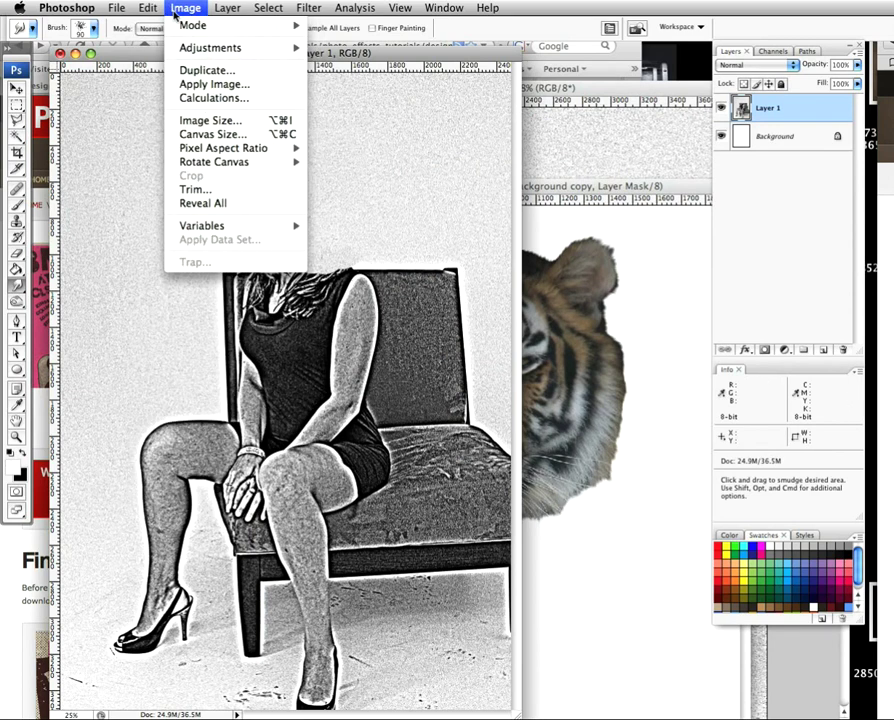
mouse_move(253, 27)
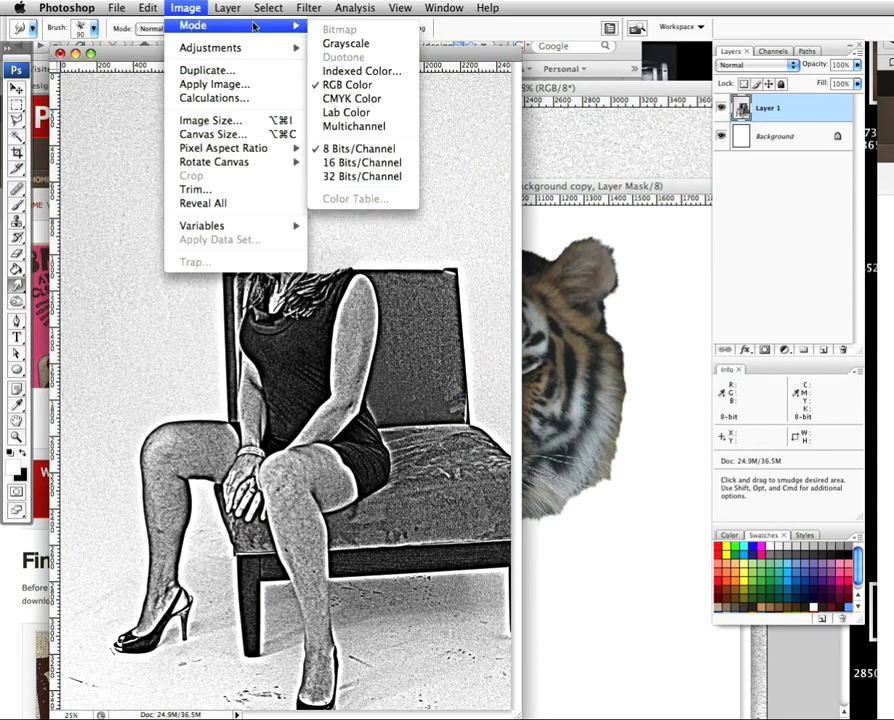
click(350, 45)
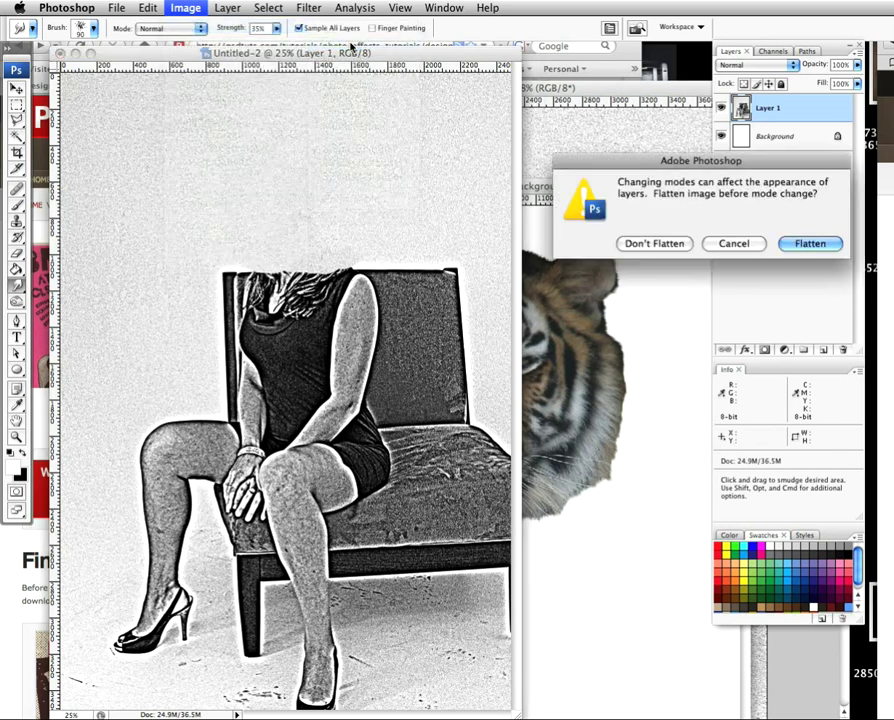
click(816, 245)
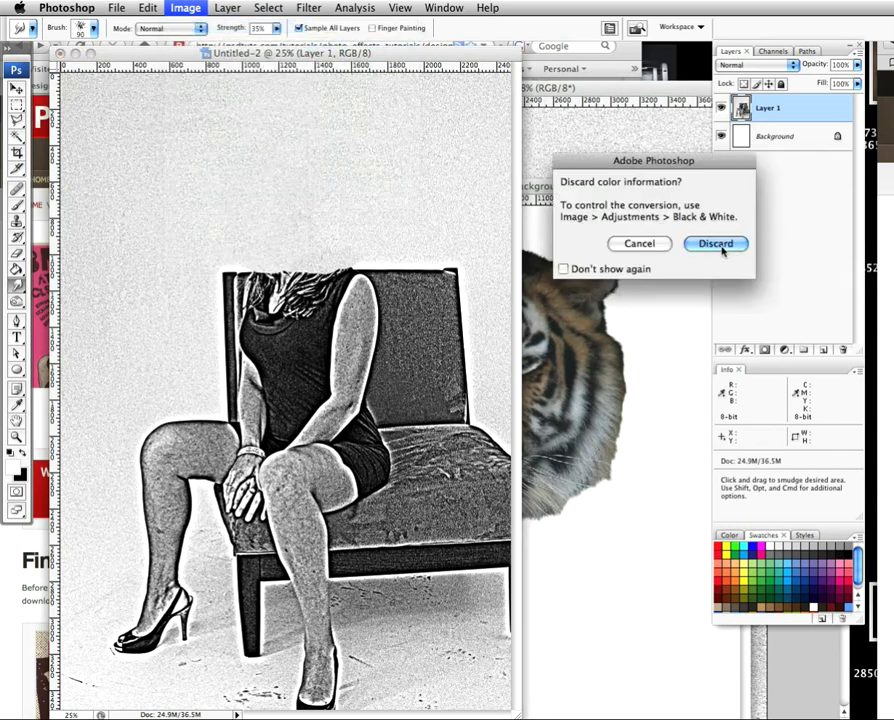
click(720, 247)
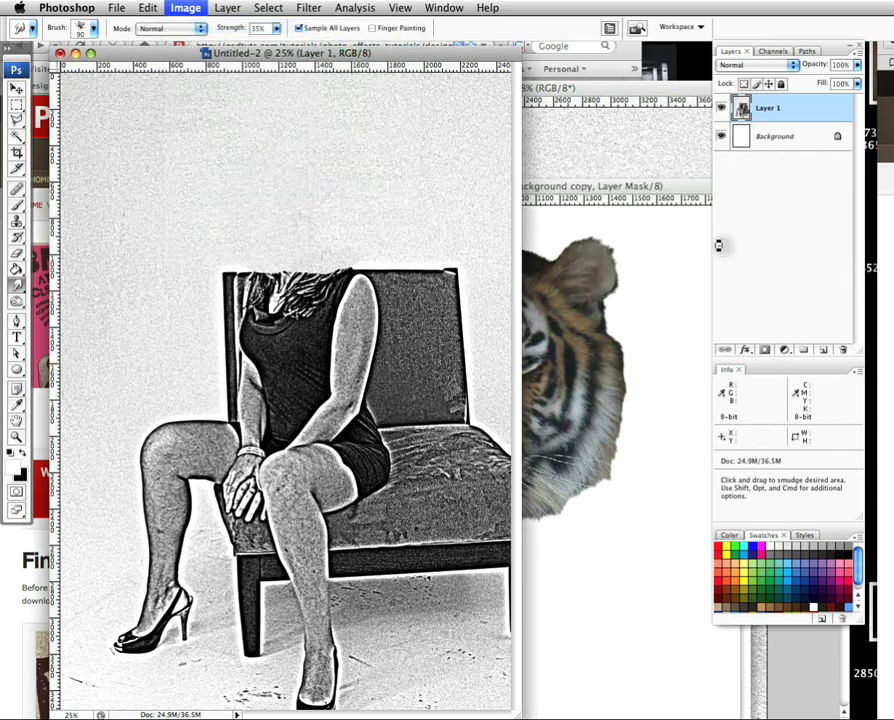
Convert the seated woman image to a 300 pixels/inch Bitmap with a round halftone screen at 30 lines/inch and 45 degrees
click(176, 9)
mouse_move(202, 28)
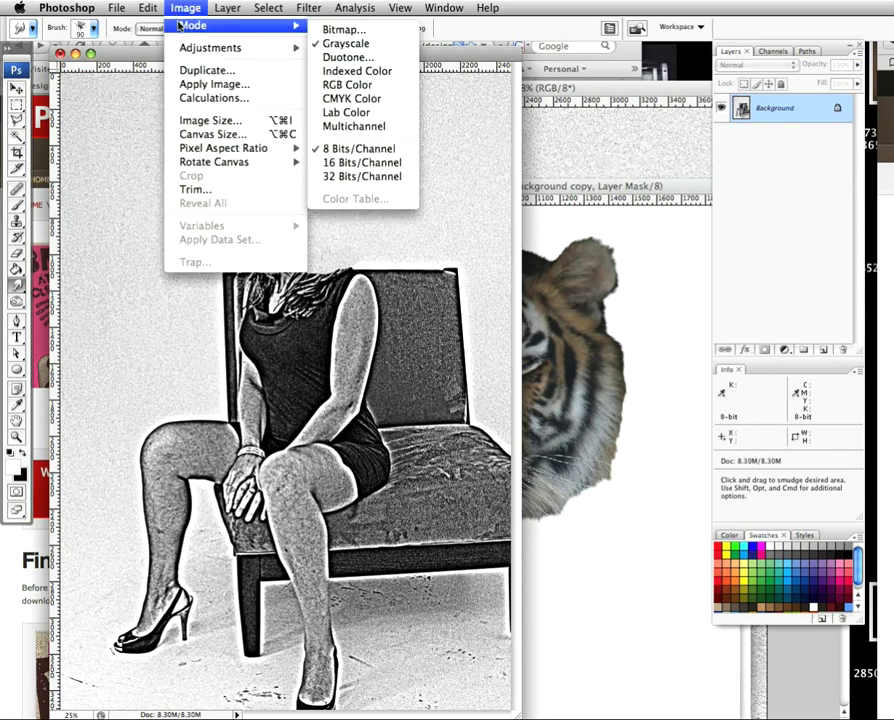
click(344, 30)
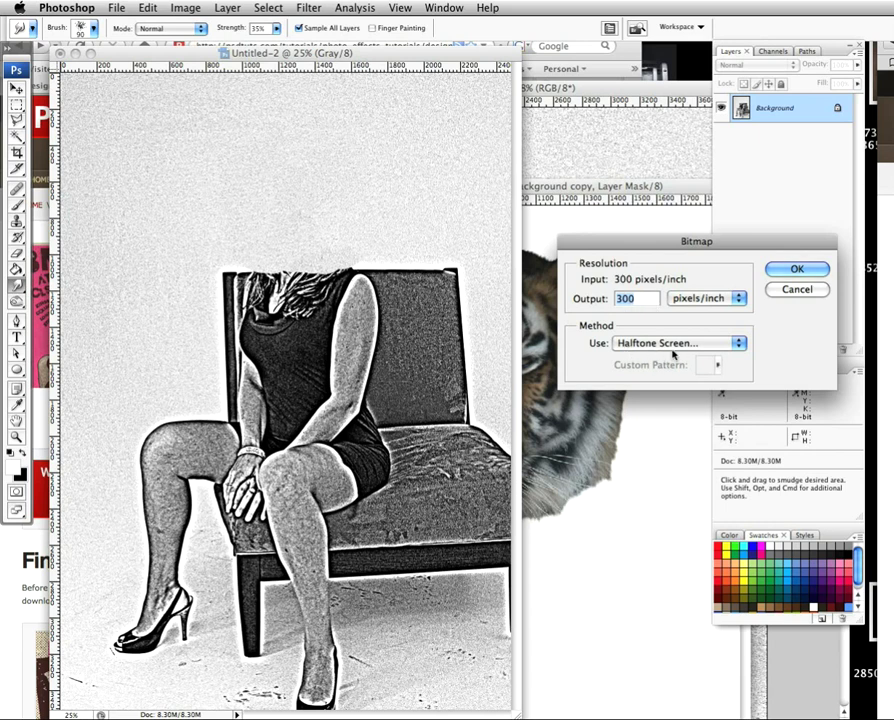
click(797, 269)
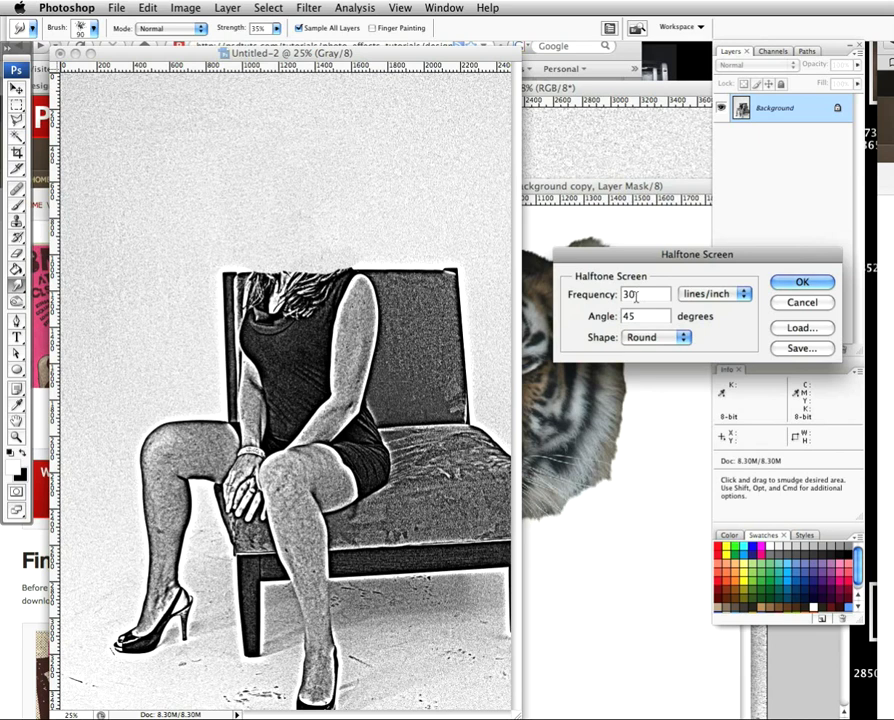
click(776, 286)
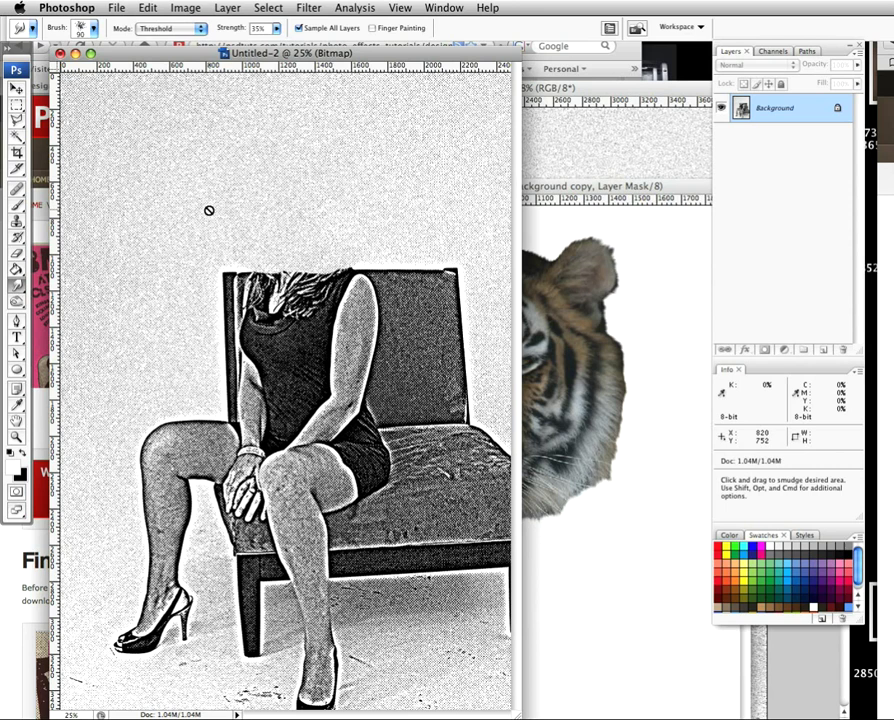
Bring the tiger photo to the front, flatten its masked layer into the background, and desaturate the image
click(584, 220)
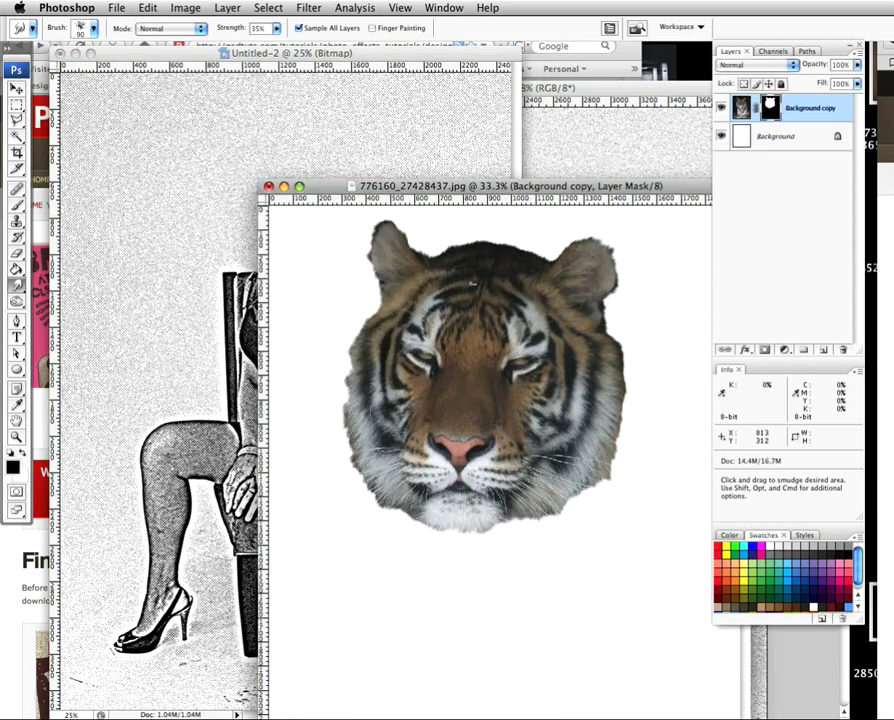
drag(468, 196, 341, 101)
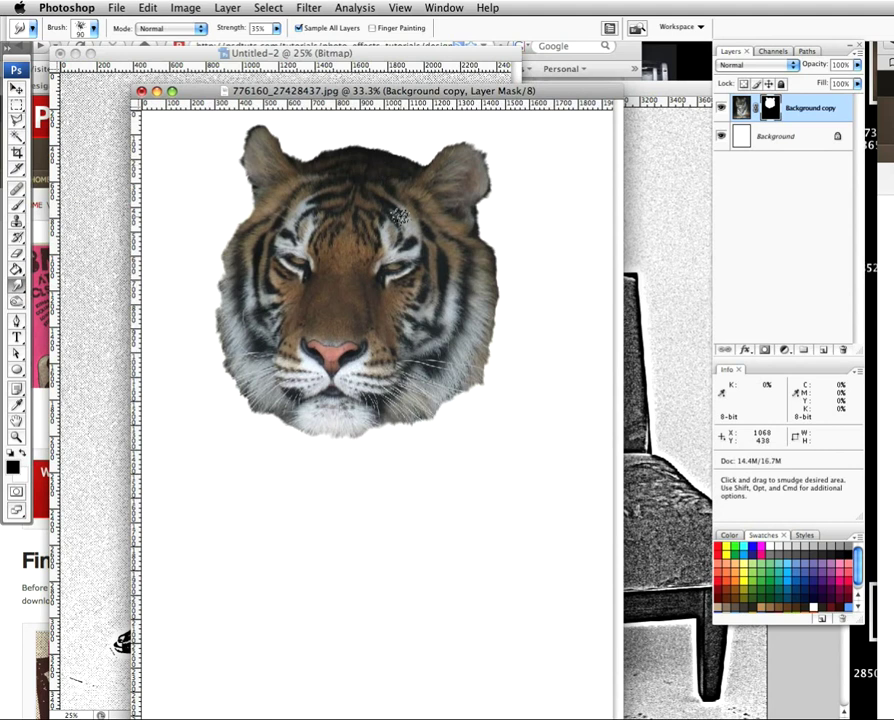
key(super)
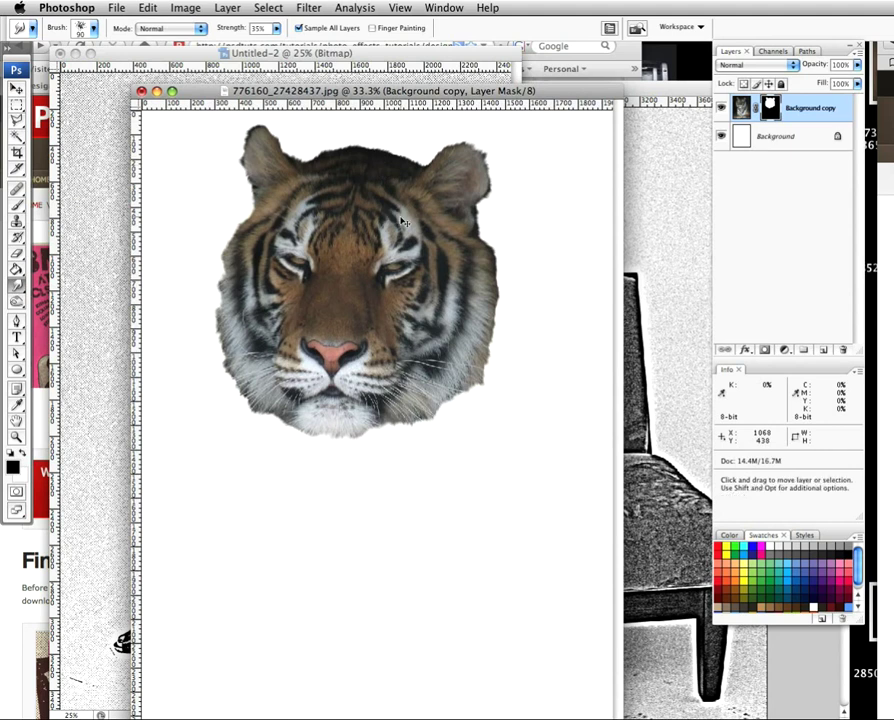
key(super+shift+u)
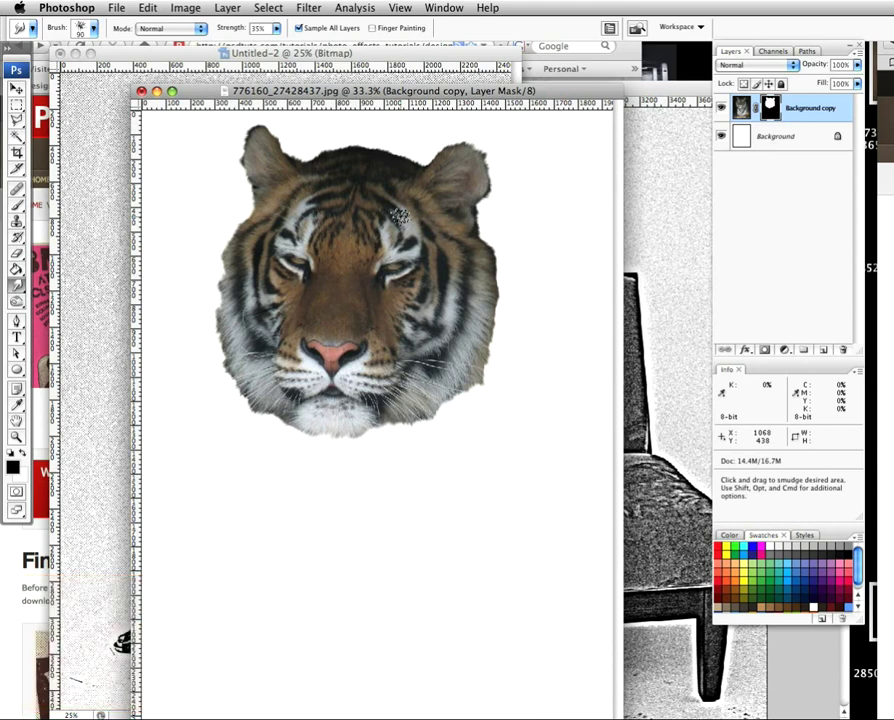
drag(306, 90, 324, 96)
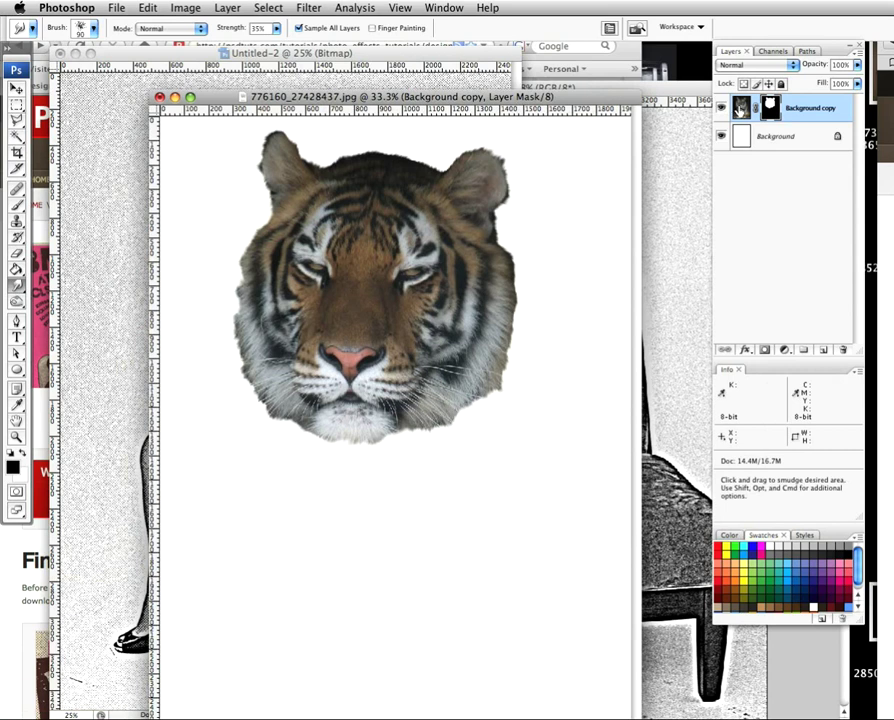
click(740, 109)
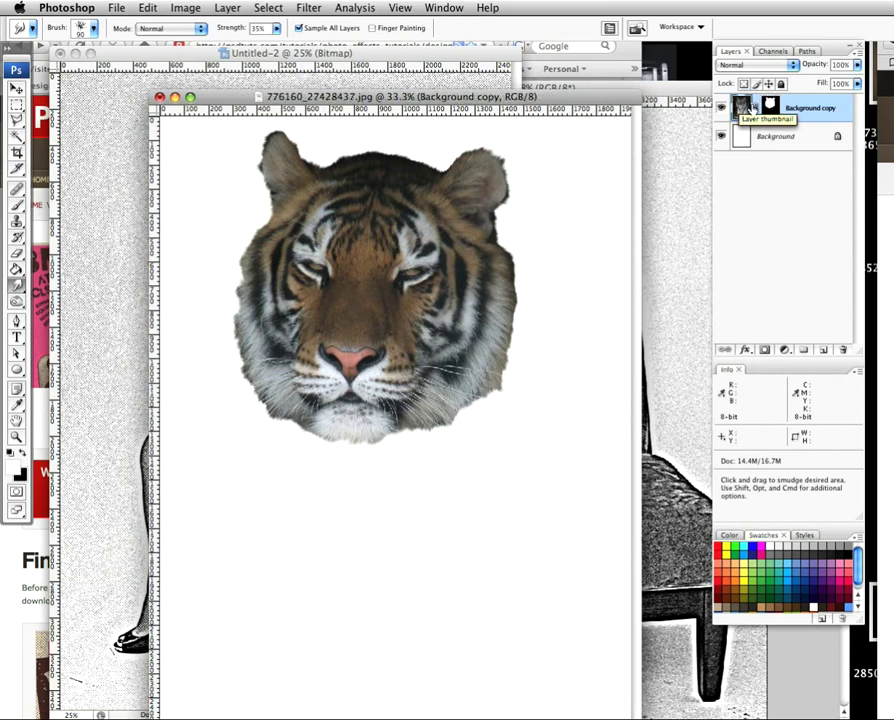
right_click(818, 116)
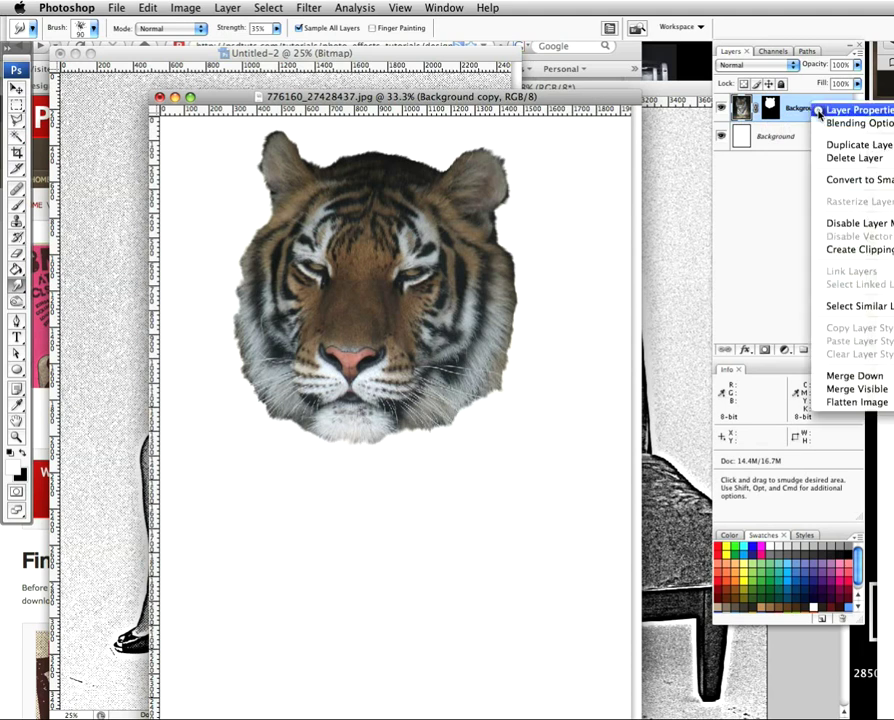
click(845, 402)
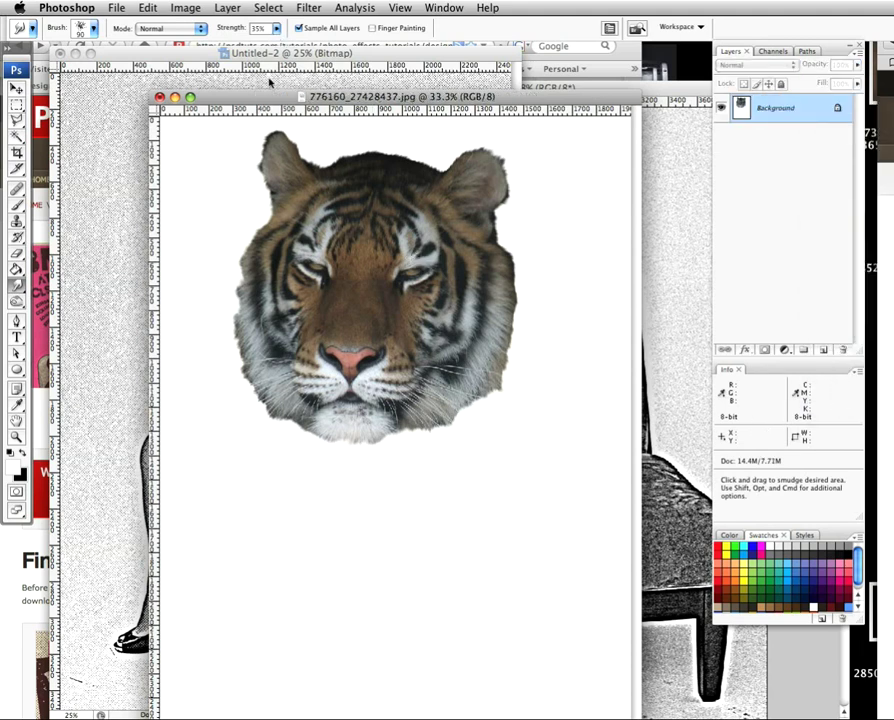
key(super+shift+u)
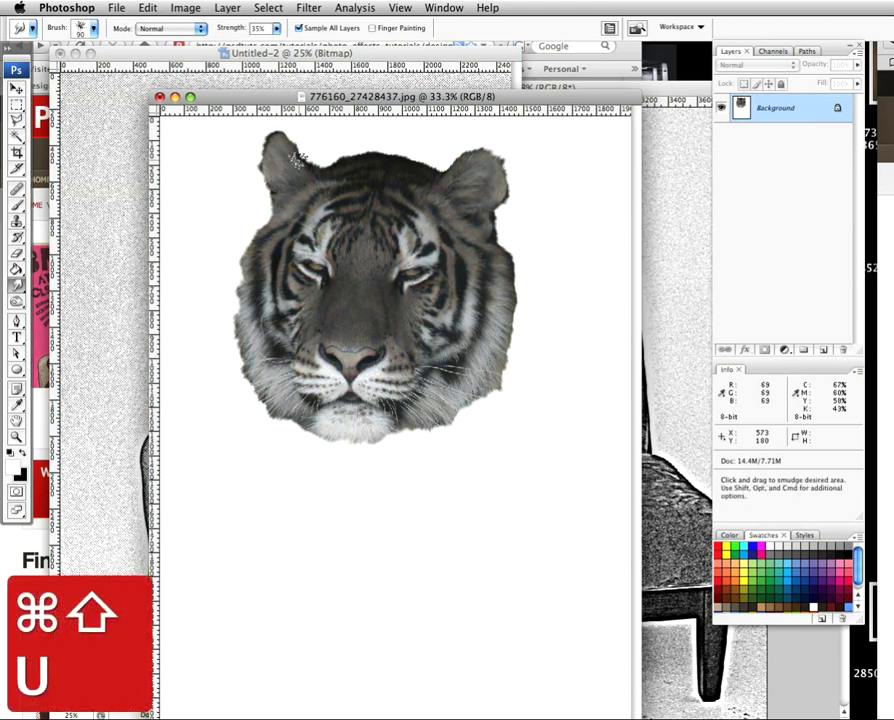
Add 4.4% monochromatic noise with Gaussian distribution to the tiger head
click(312, 9)
mouse_move(354, 203)
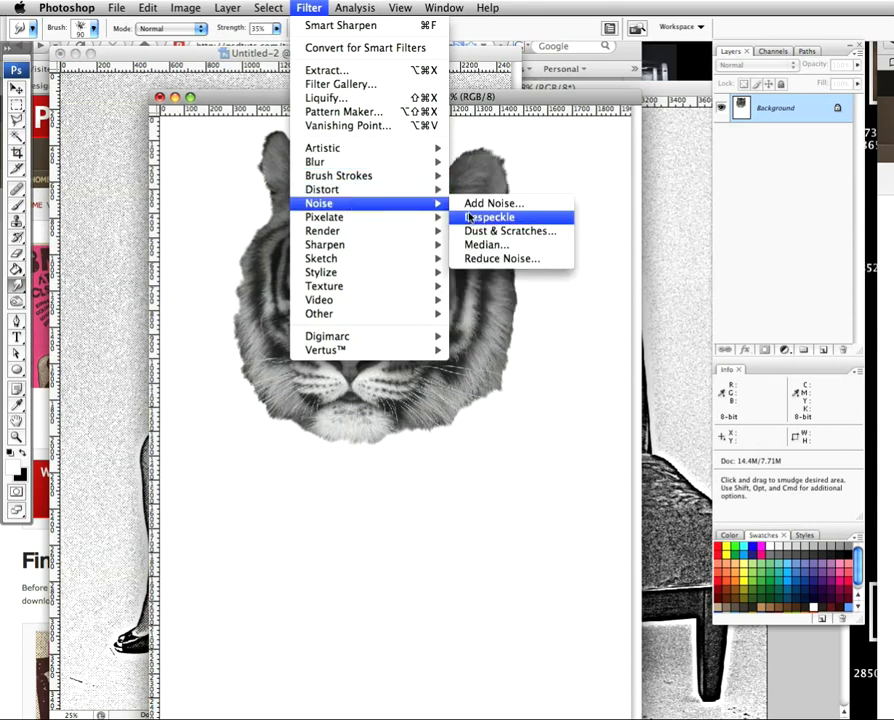
click(470, 203)
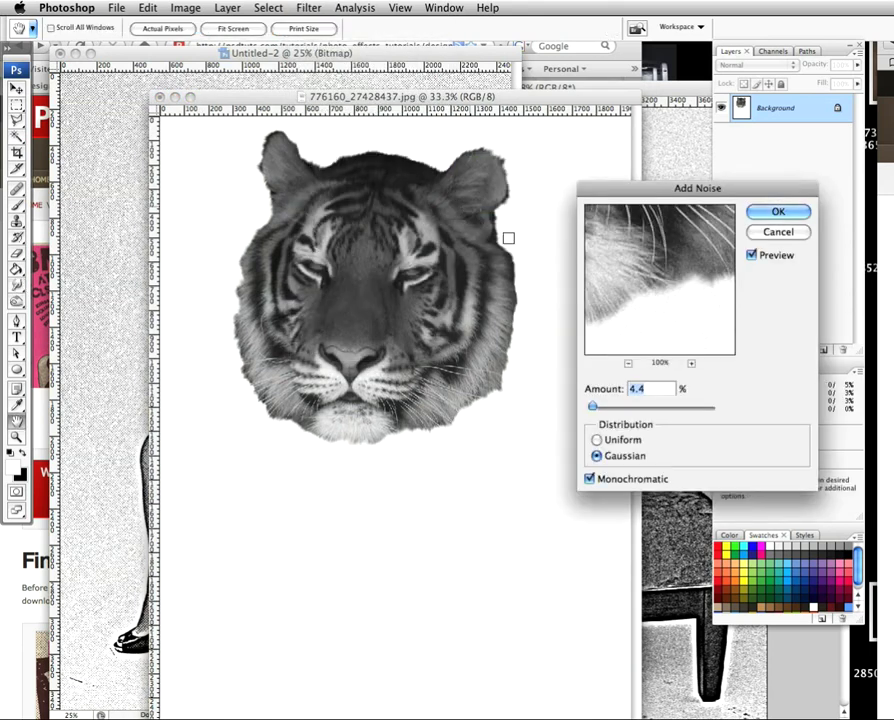
click(778, 212)
Apply a Gaussian Blur with a radius of 1.0 pixel to the tiger head
click(309, 8)
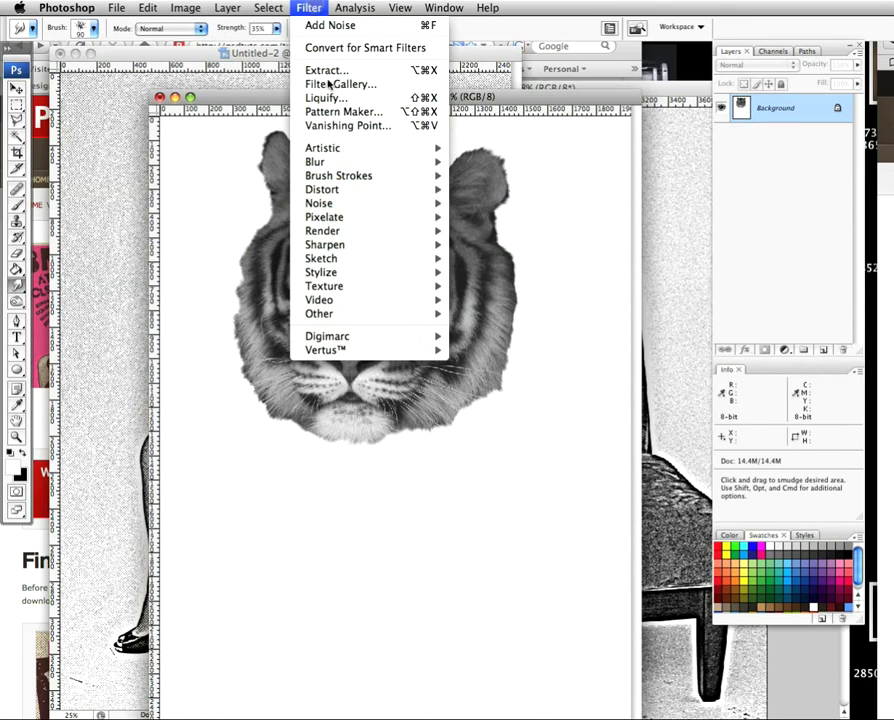
mouse_move(352, 163)
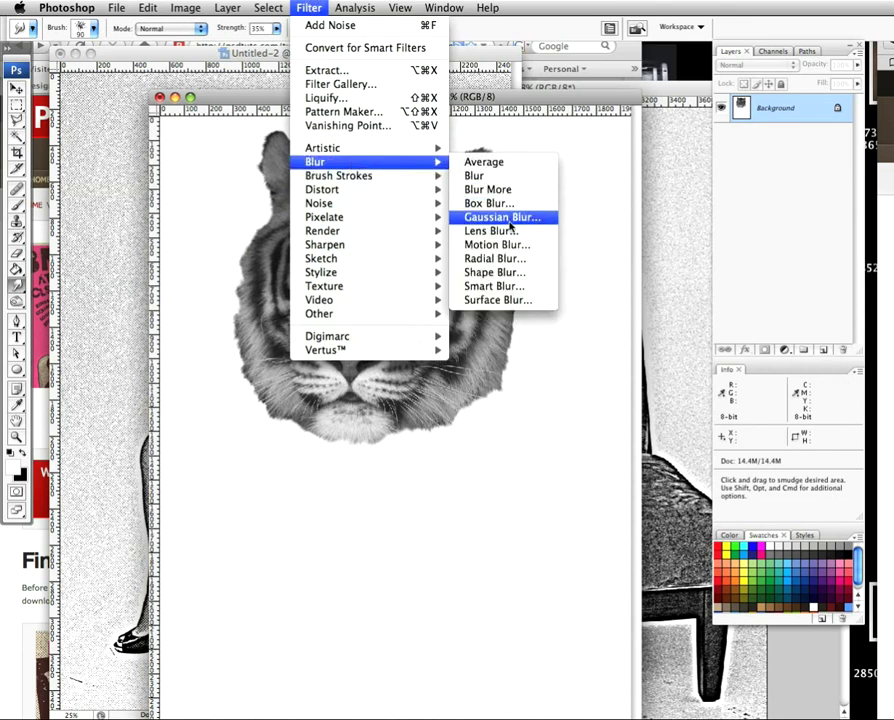
click(510, 226)
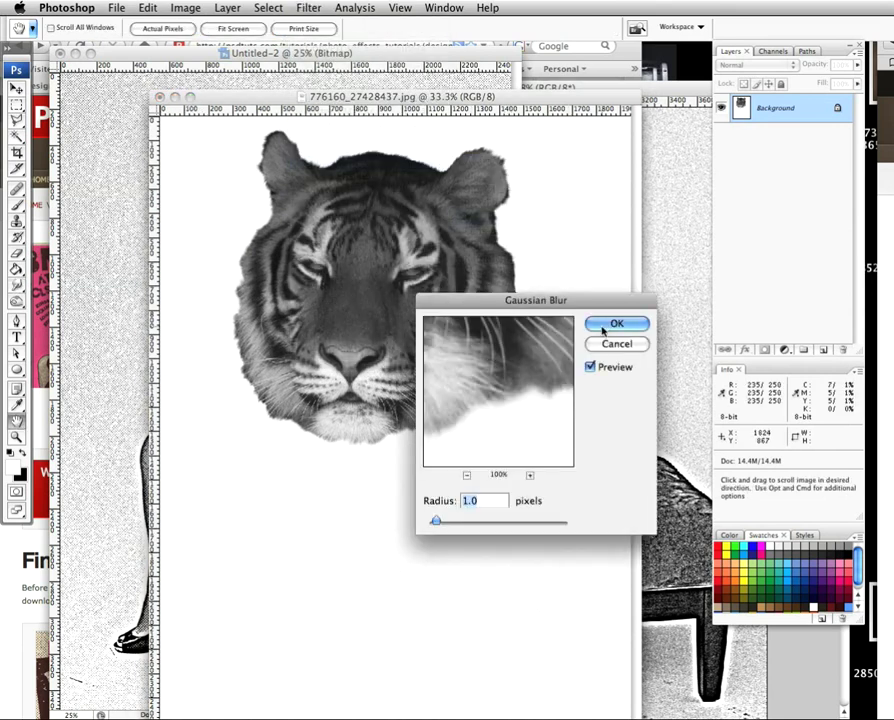
click(603, 325)
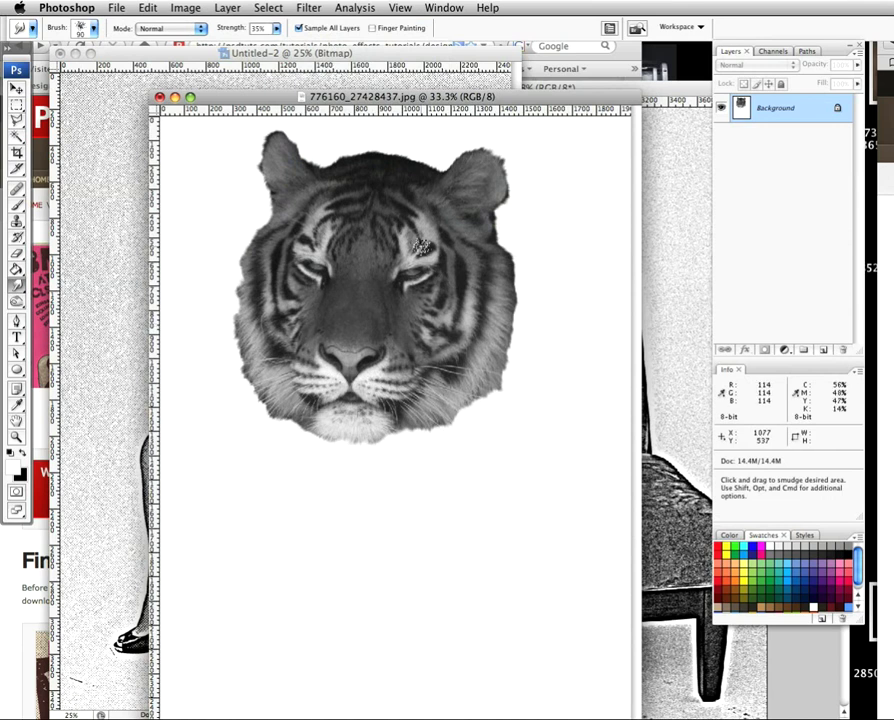
Apply Smart Sharpen to the tiger head with amount 362%, radius 16.7 pixels, and Gaussian Blur removal
click(308, 8)
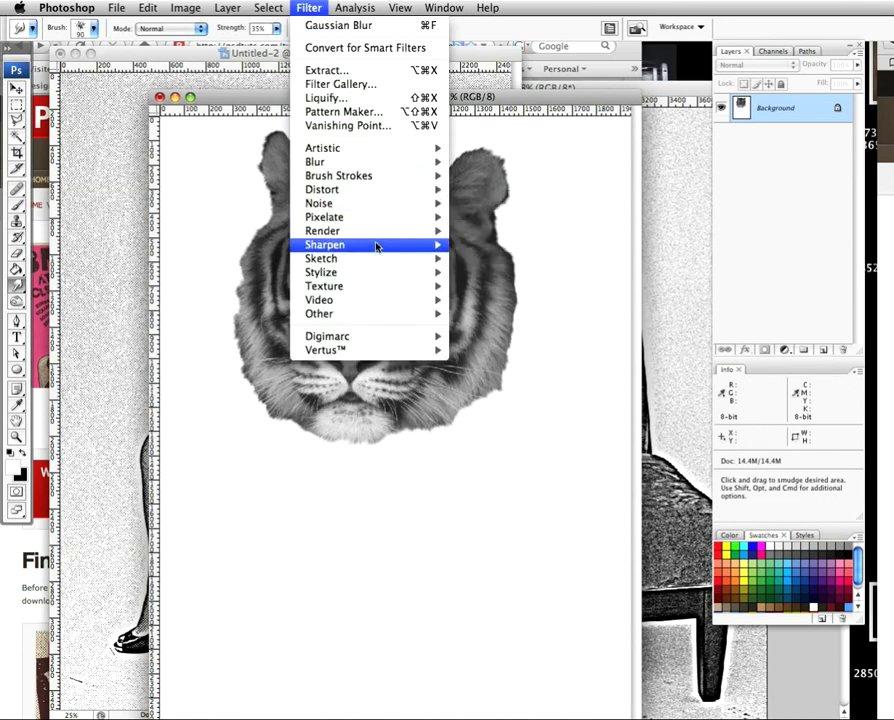
mouse_move(378, 246)
click(510, 287)
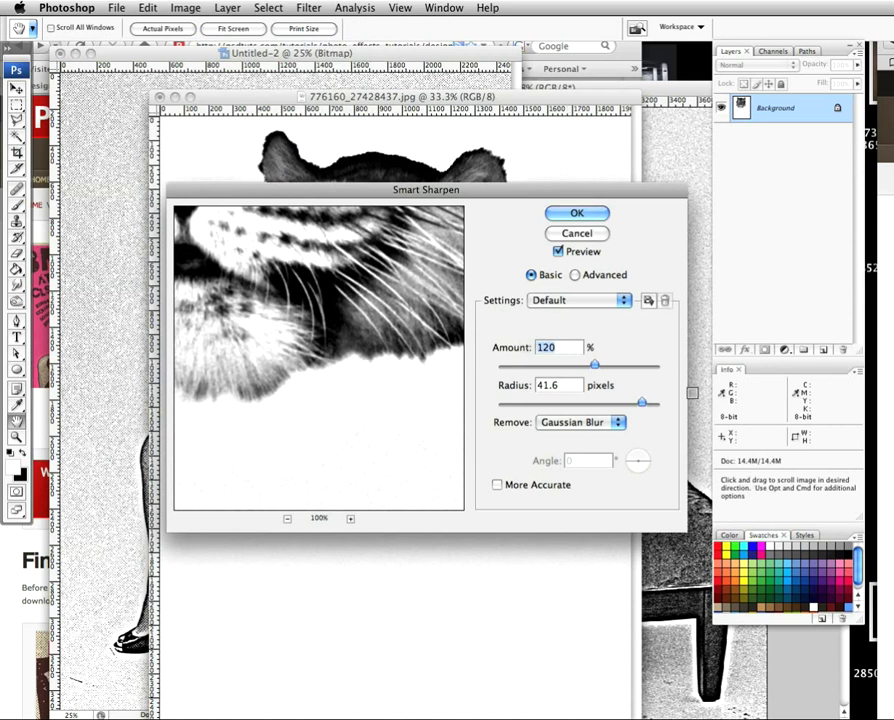
text(362)
drag(566, 386, 530, 386)
text(16)
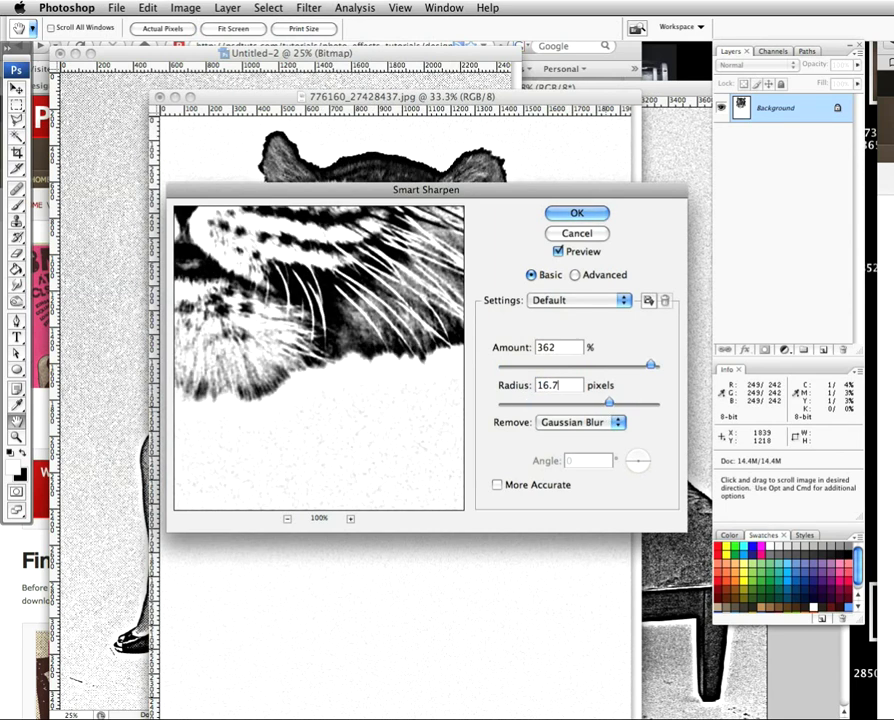
click(576, 213)
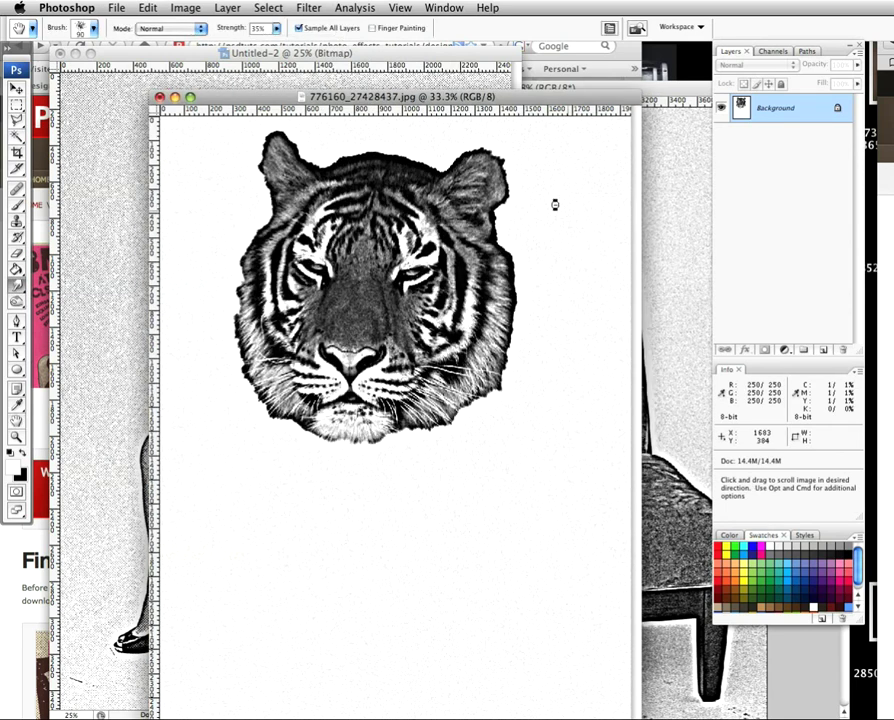
Apply Smart Sharpen to the tiger head again with amount 120%, radius 41.6 pixels, and Gaussian Blur removal
click(268, 8)
mouse_move(309, 8)
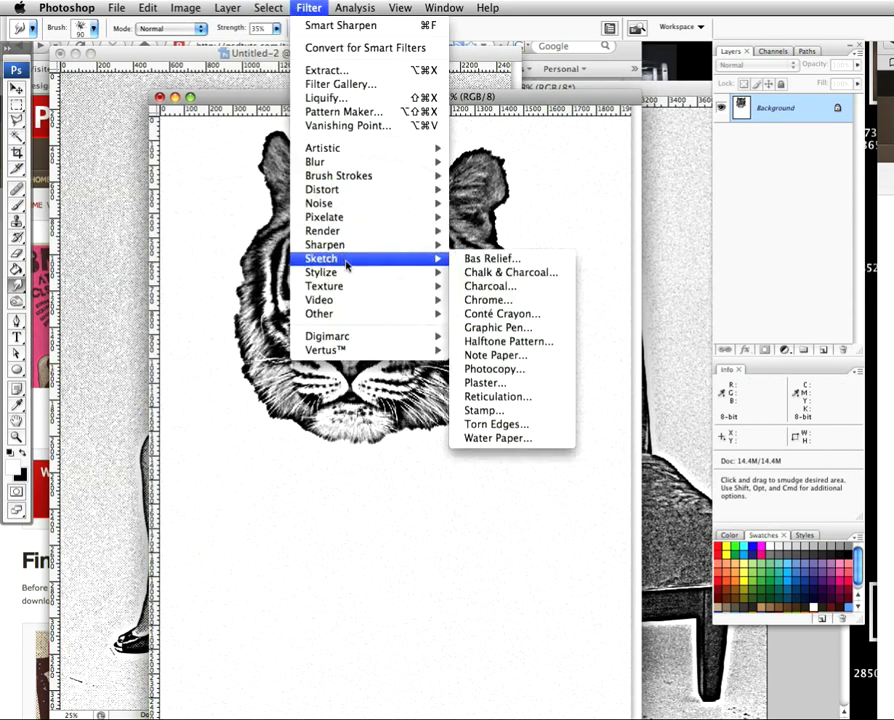
mouse_move(345, 245)
click(505, 286)
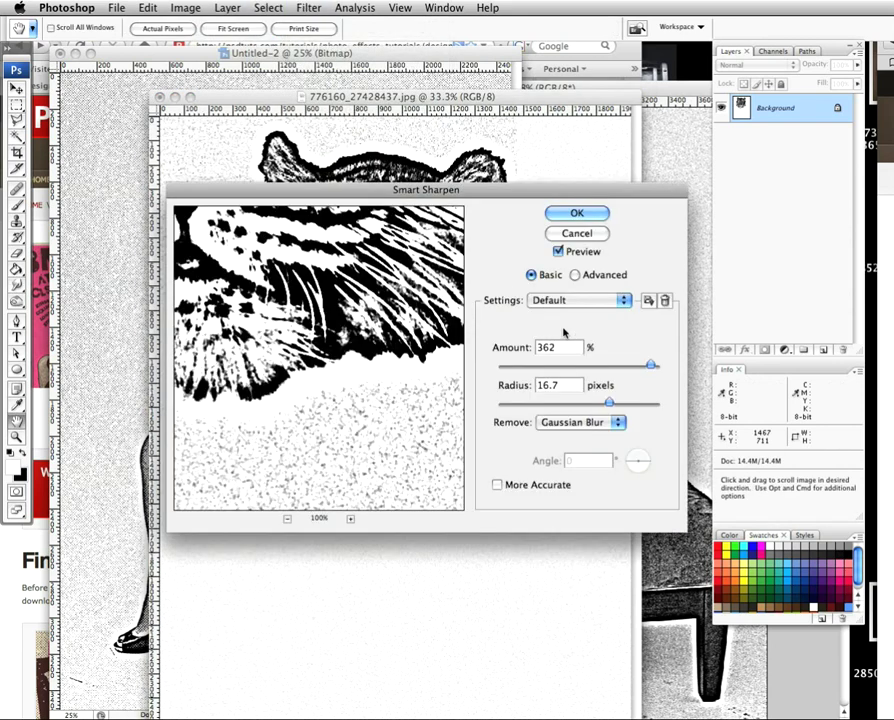
text(120)
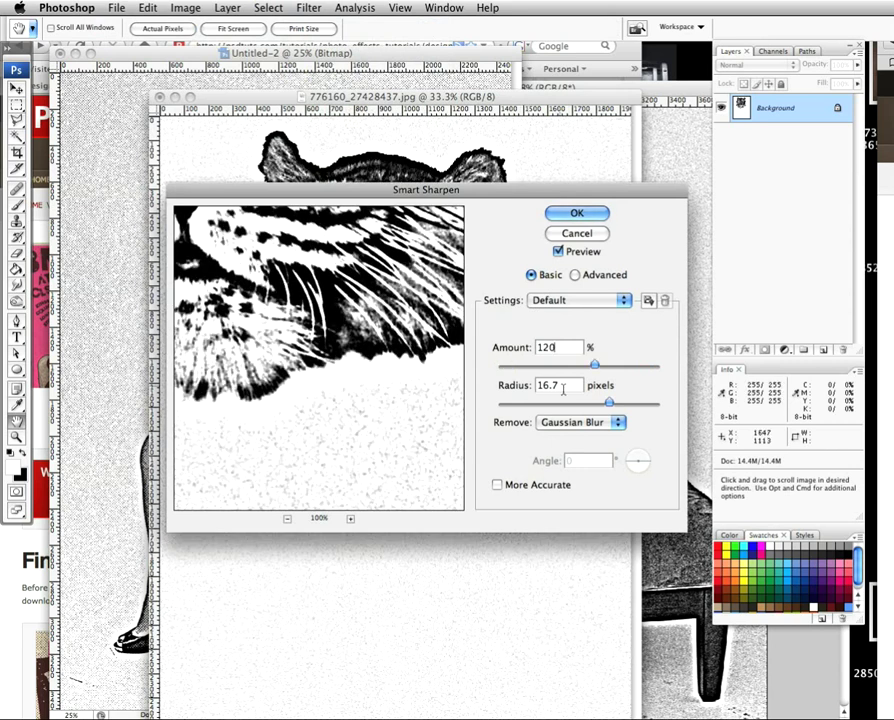
key(Tab)
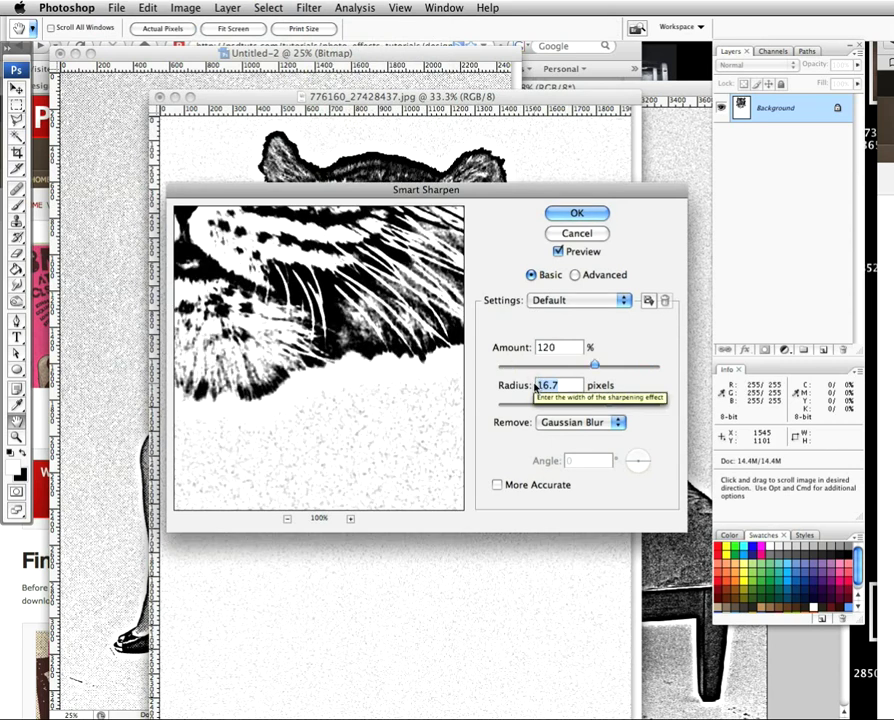
text(41.6)
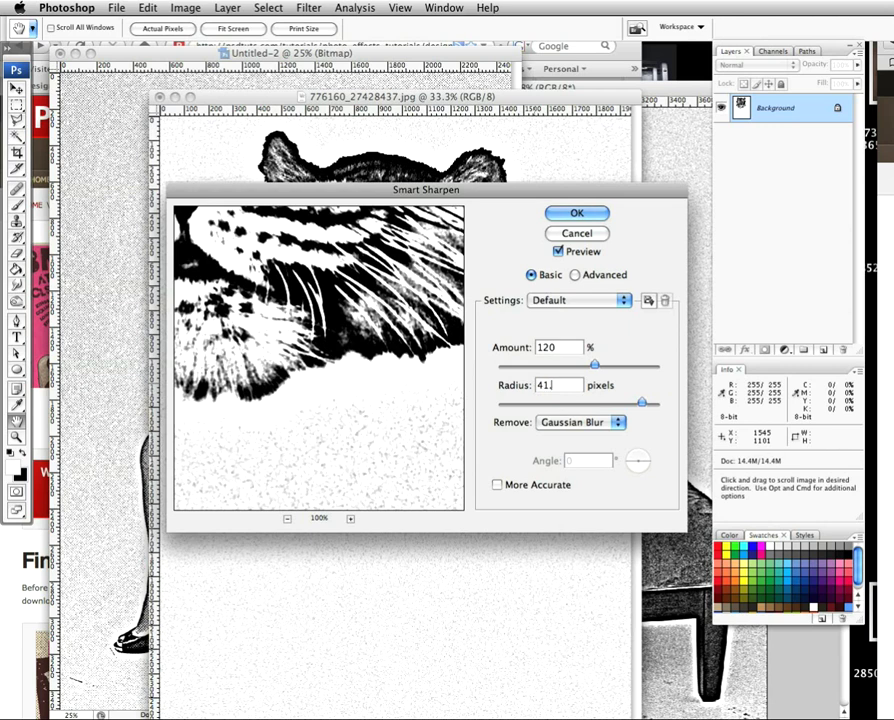
click(577, 213)
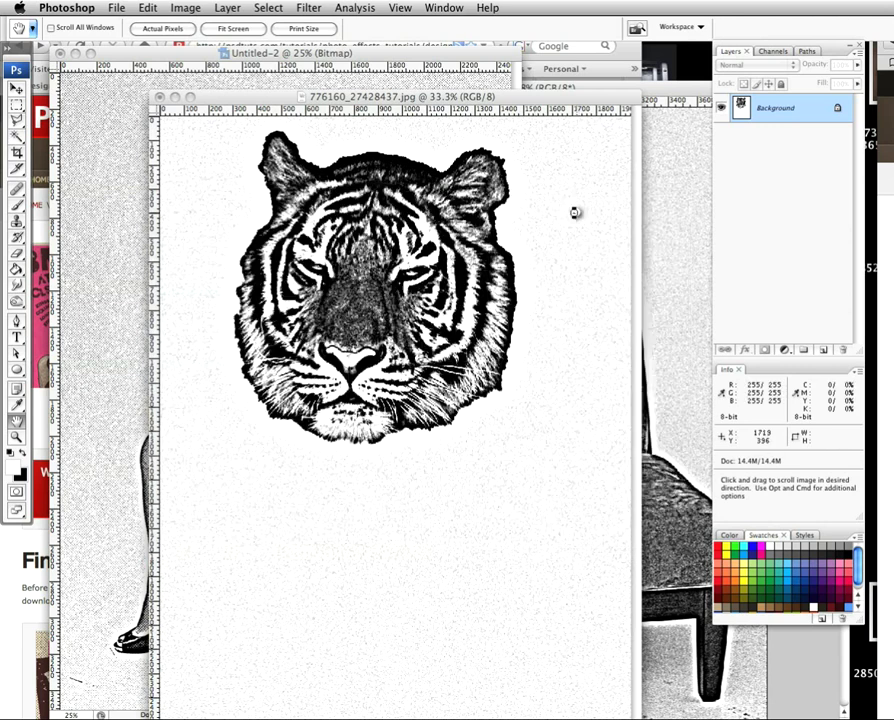
key(r)
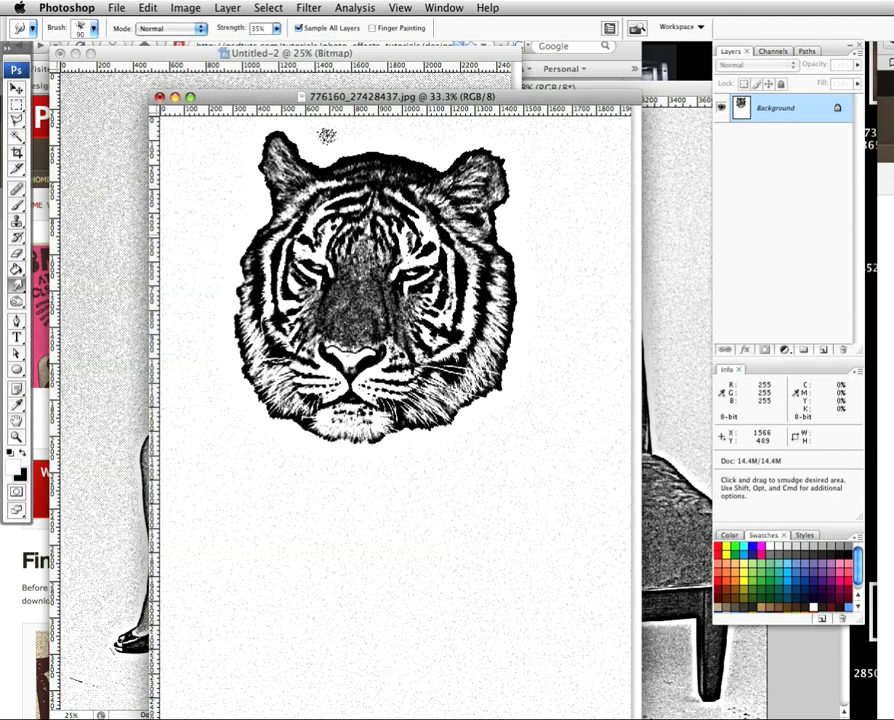
Convert the tiger image to grayscale mode, discarding its color information
click(181, 8)
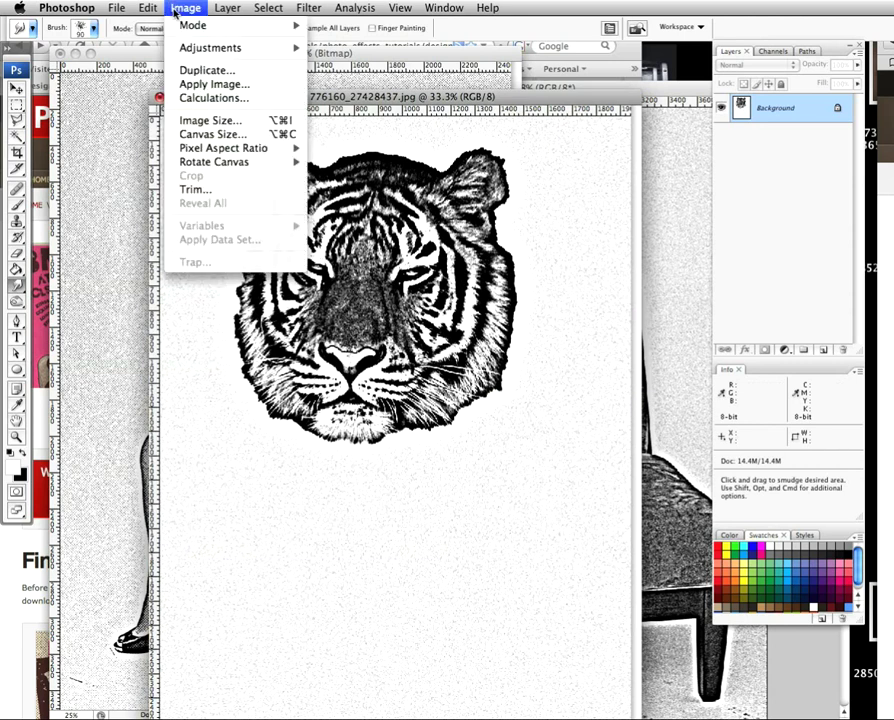
mouse_move(178, 26)
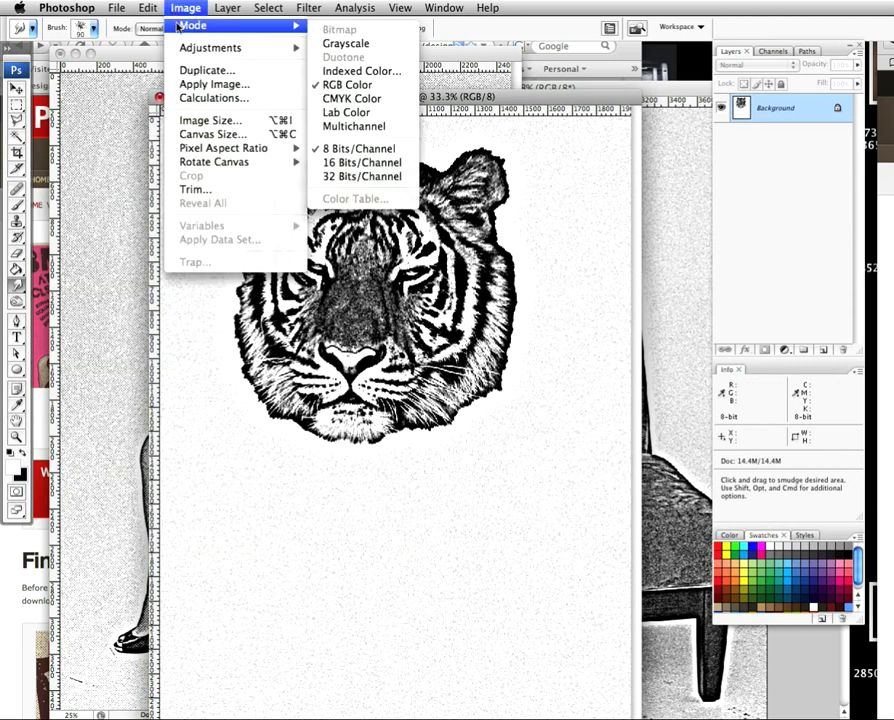
click(340, 44)
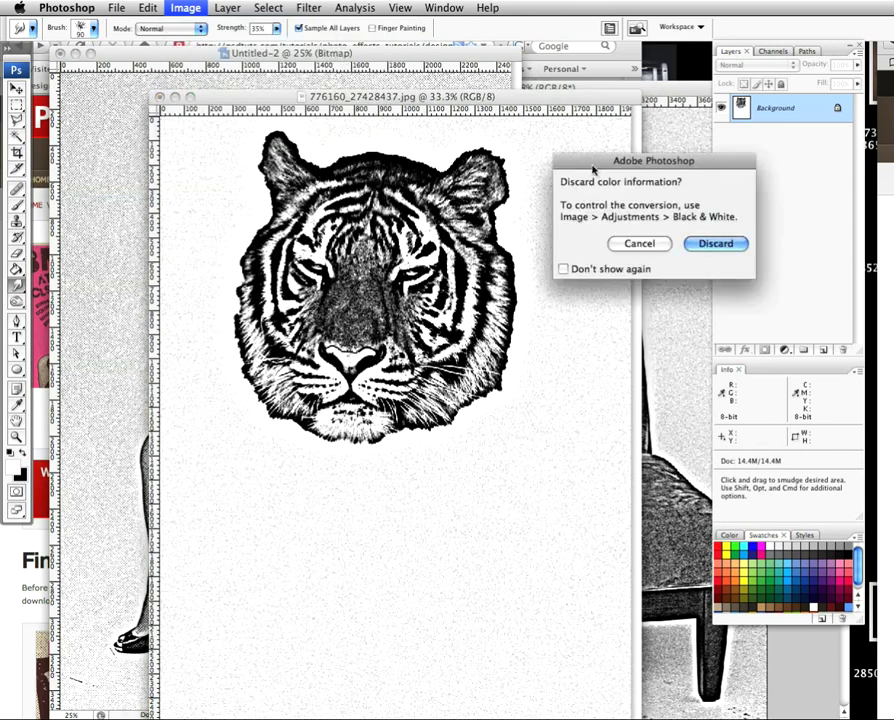
click(716, 246)
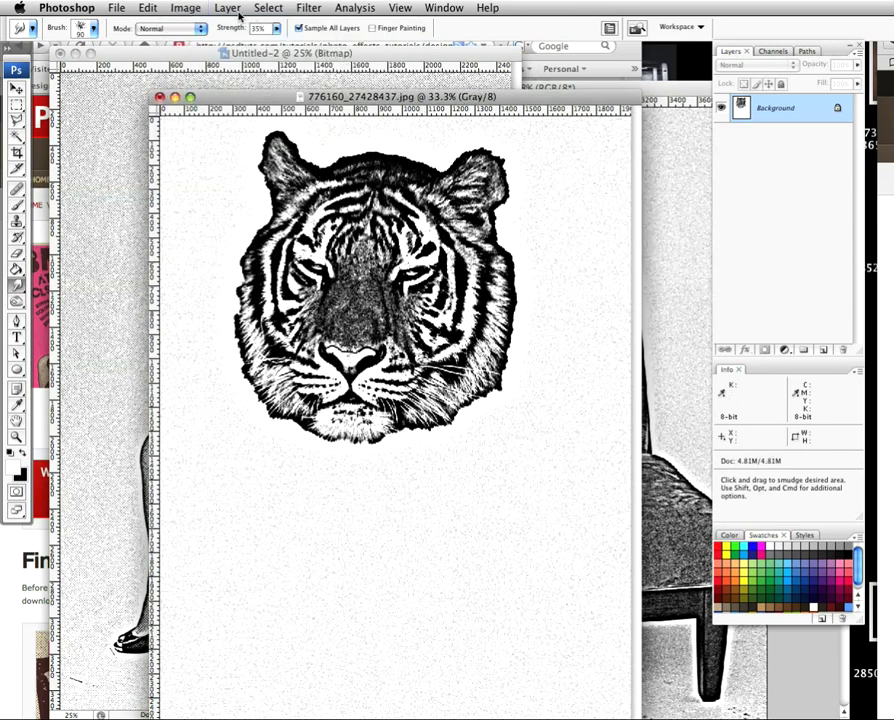
Convert the tiger image to Bitmap at 180 pixels/inch using a round halftone screen of 30 lines/inch at 45 degrees
click(186, 9)
mouse_move(190, 25)
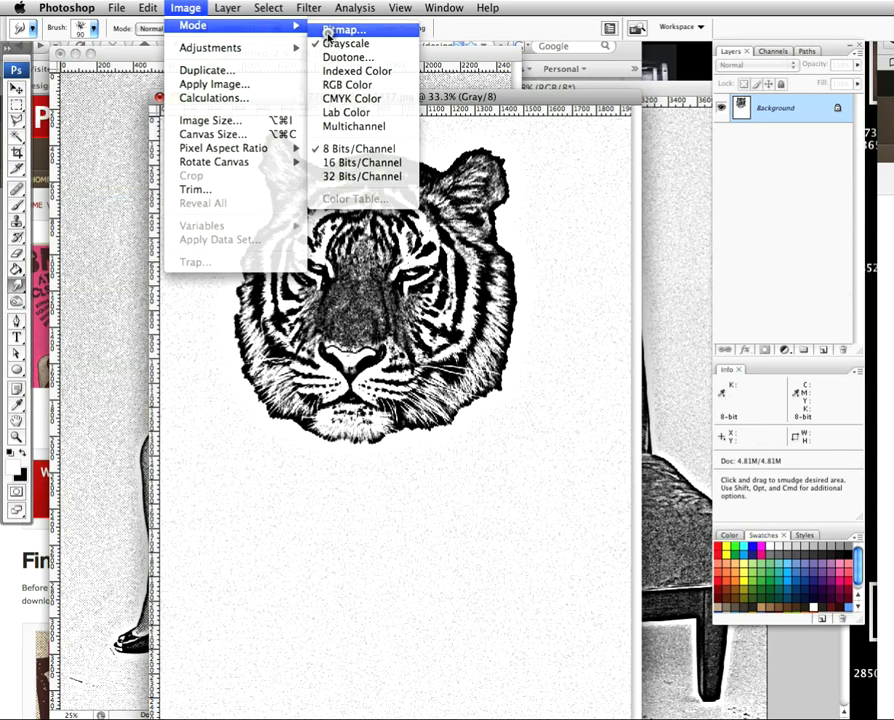
click(334, 28)
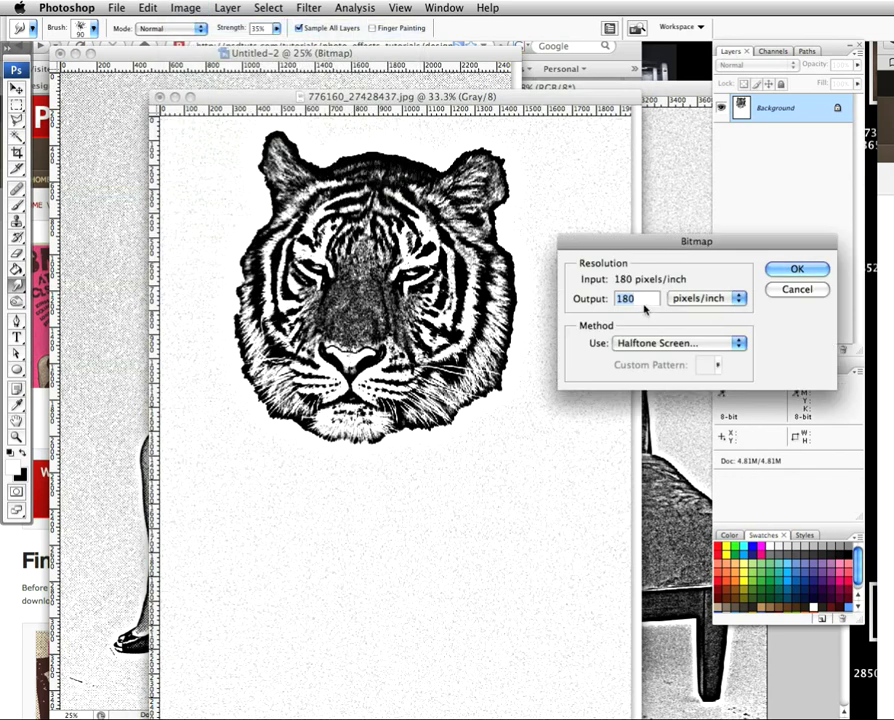
click(793, 269)
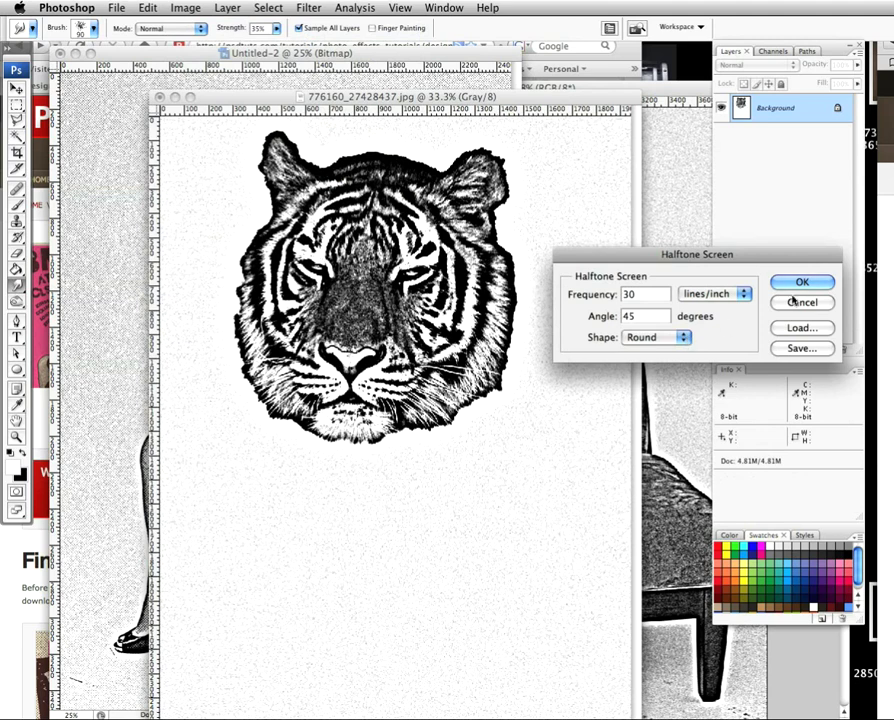
click(789, 282)
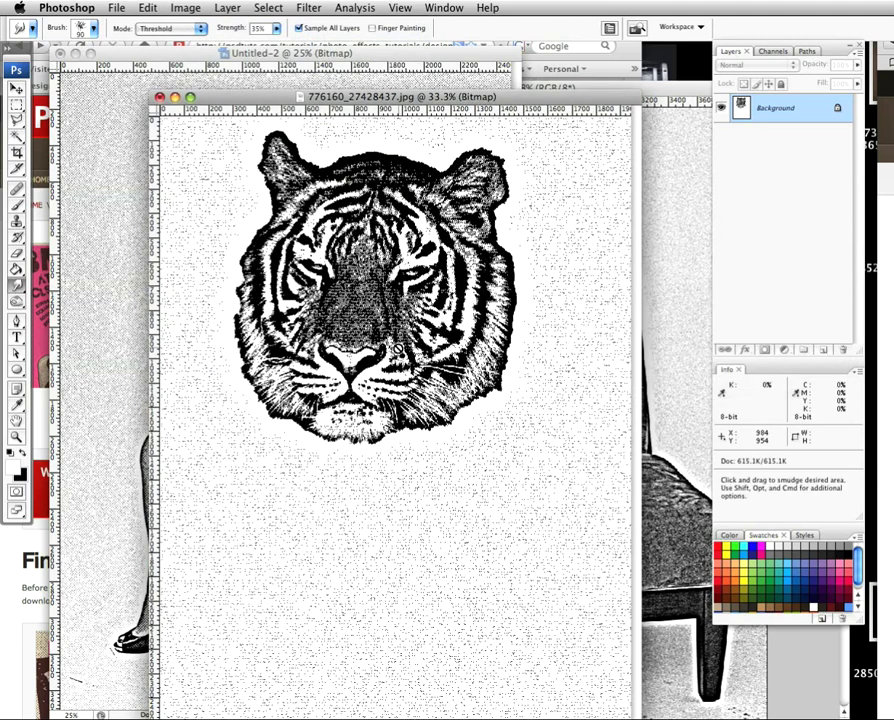
Compare the tiger's halftone with the seated woman image, and undo the tiger's bitmap conversion
drag(362, 97, 547, 101)
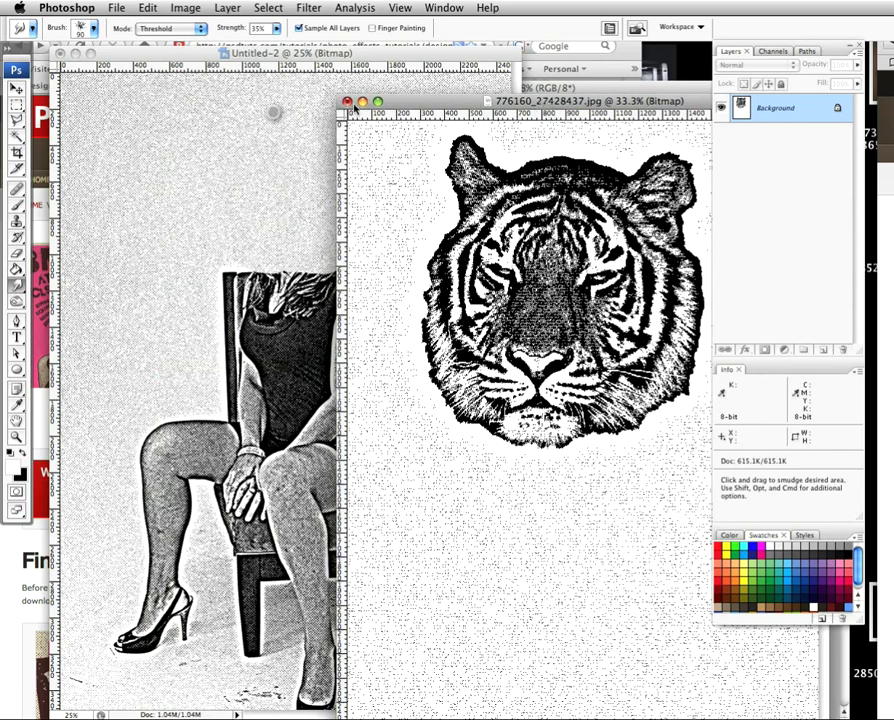
drag(396, 100, 147, 86)
key(super+alt+z)
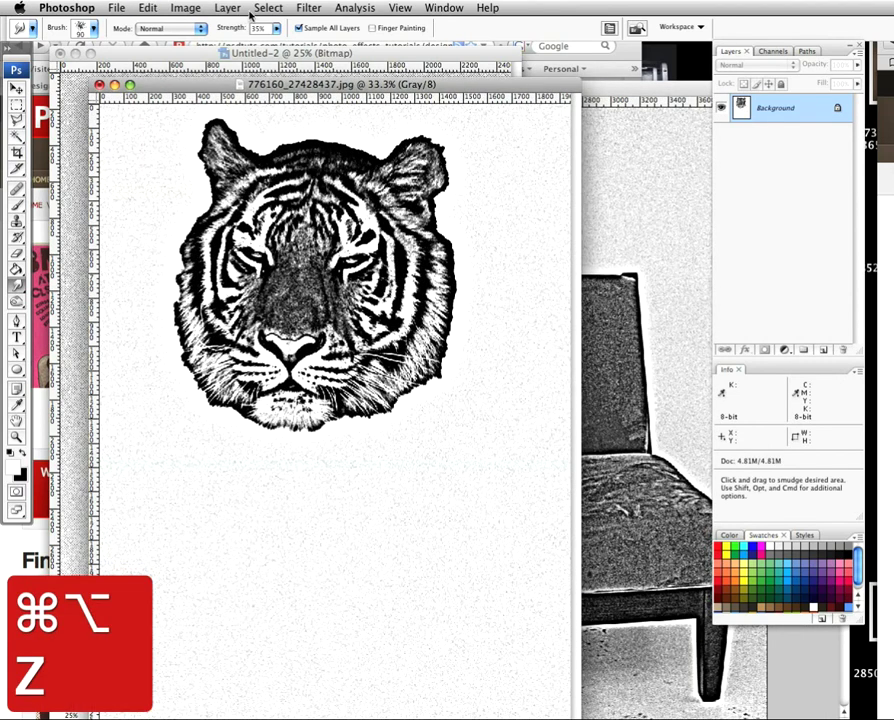
Convert the tiger image to Bitmap at 300 pixels/inch output with a round halftone screen, 30 lines/inch at 45 degrees
click(186, 8)
mouse_move(194, 24)
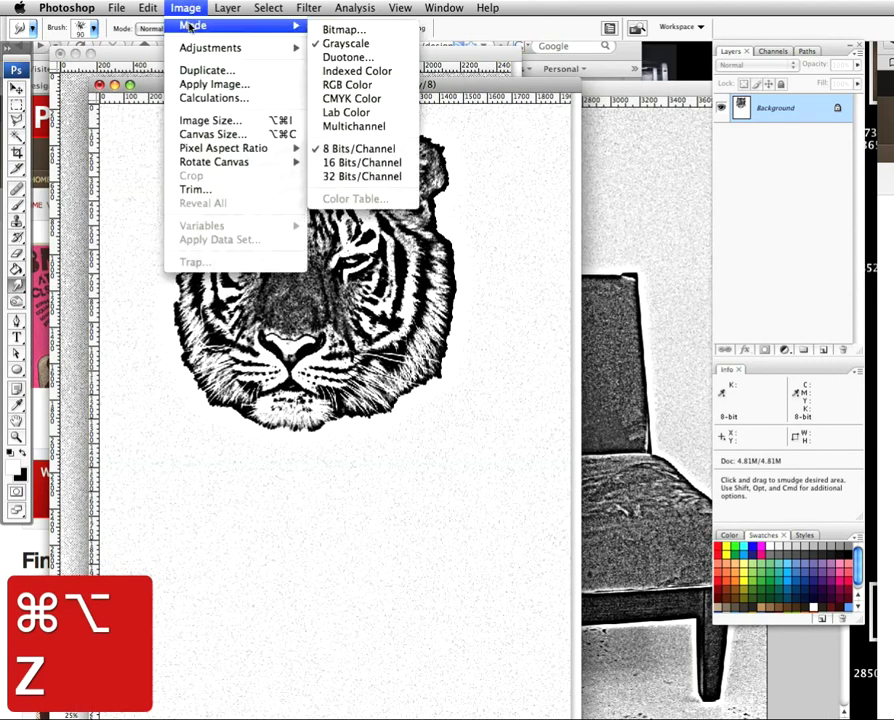
click(344, 28)
text(300)
click(792, 270)
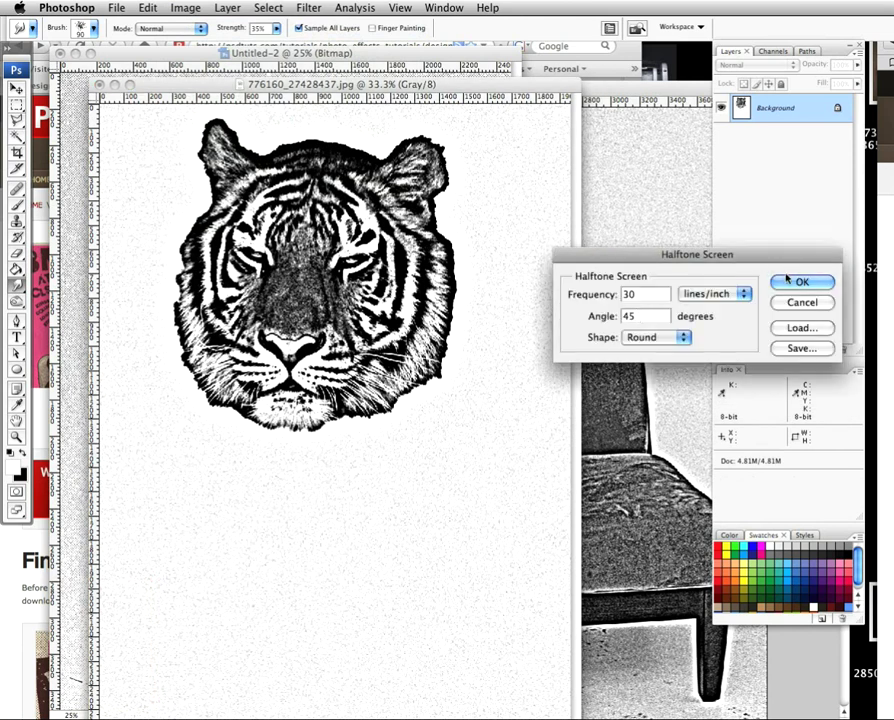
click(800, 283)
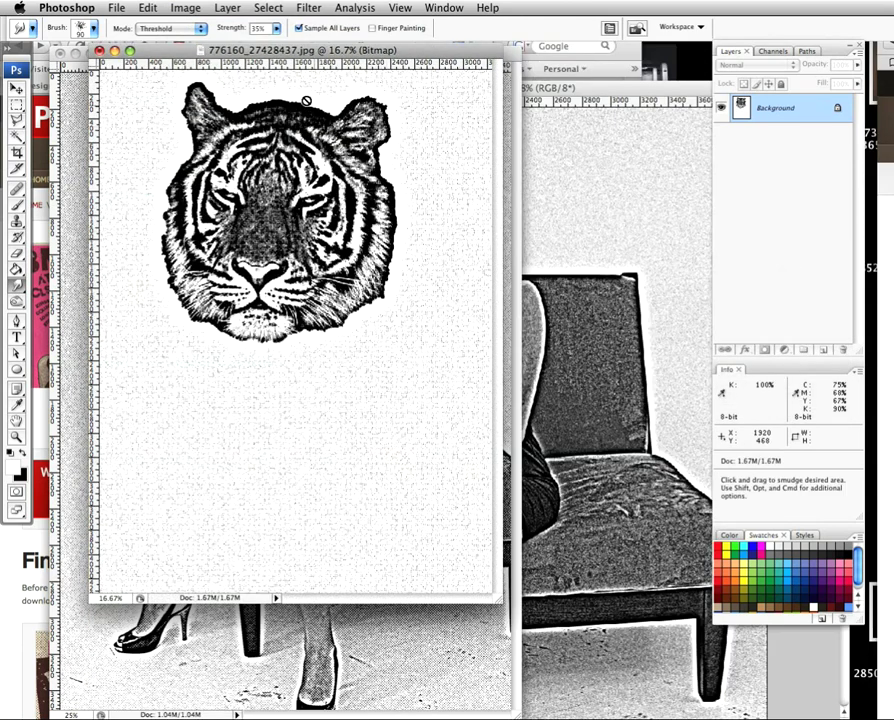
Place the tiger image beside the seated woman and examine the halftone dots around the tiger's muzzle and over the whole head
drag(289, 52, 503, 180)
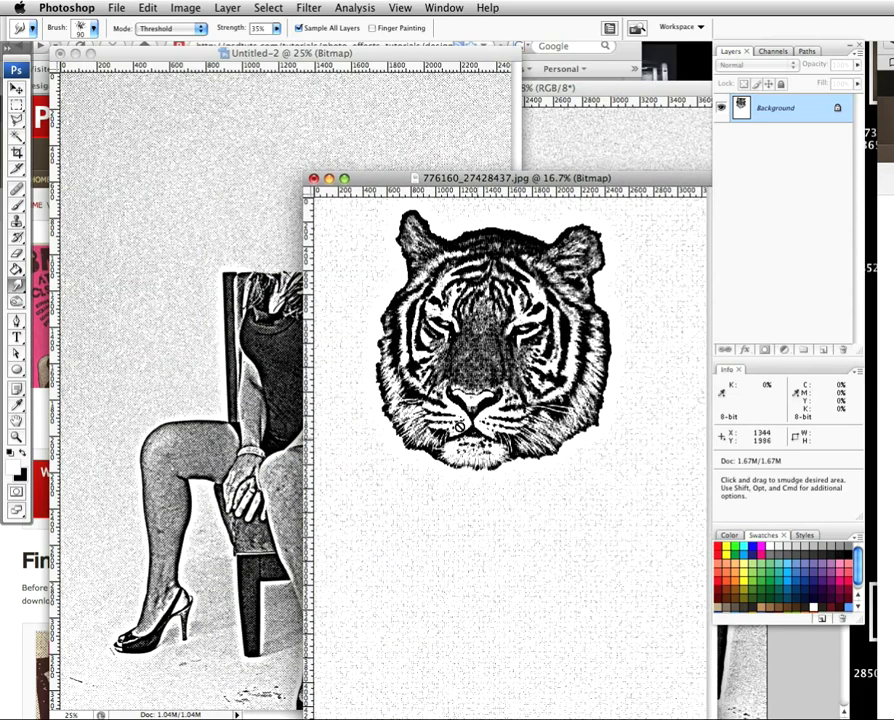
scroll(455, 452, up, 5)
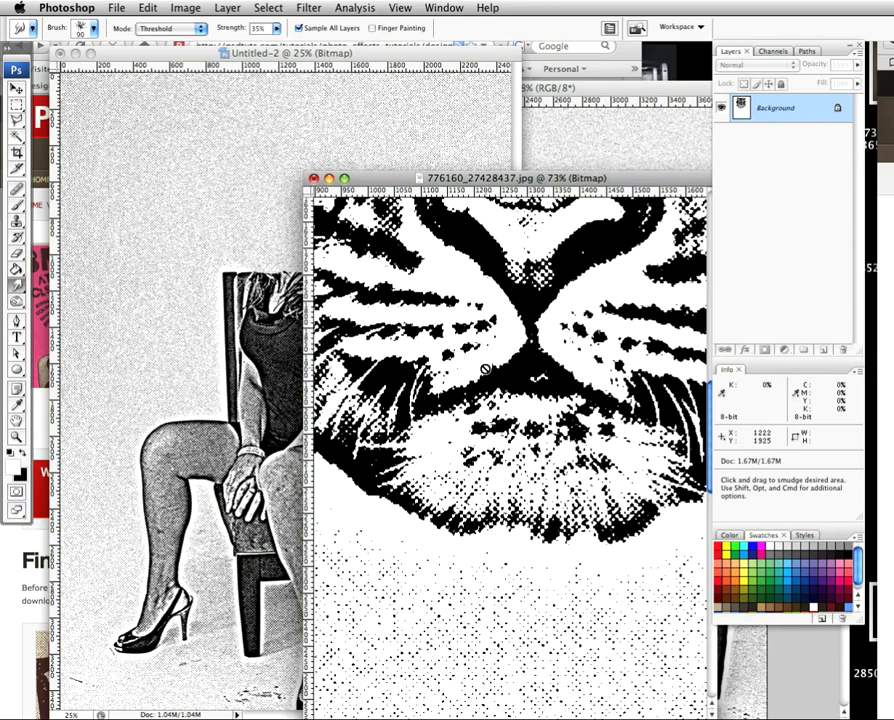
scroll(485, 369, down, 1)
scroll(485, 369, down, 6)
scroll(485, 369, up, 1)
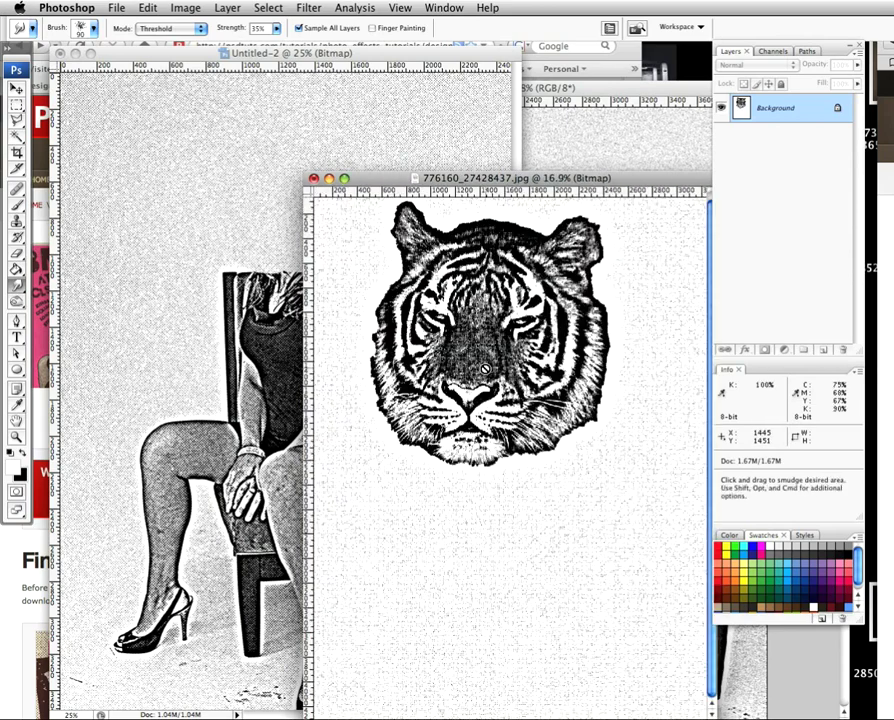
scroll(485, 369, down, 2)
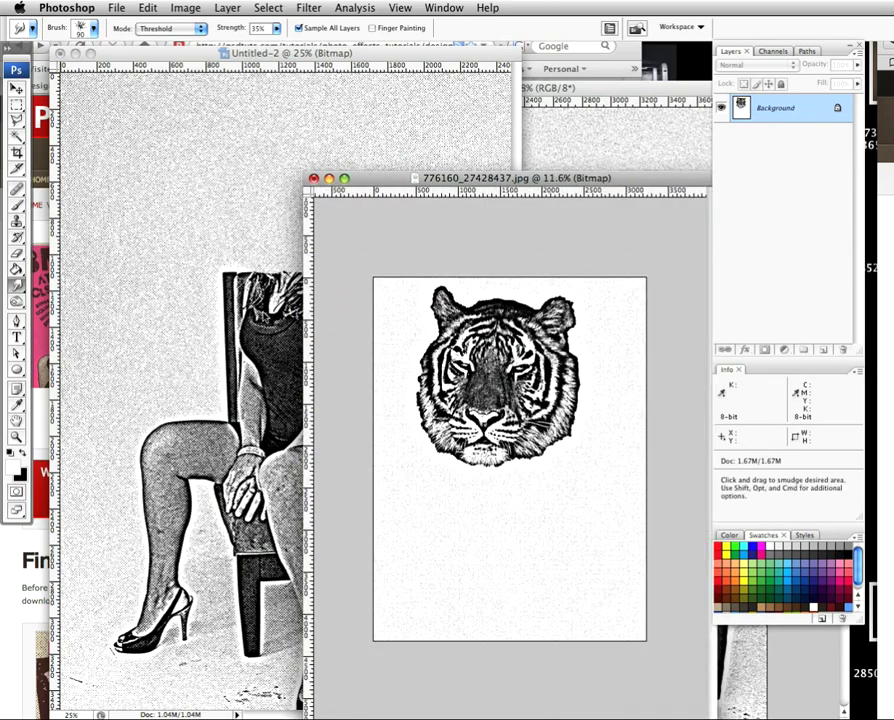
Convert the seated woman document from Bitmap to grayscale with a size ratio of 1, and add a new empty layer
key(ctrl+Tab)
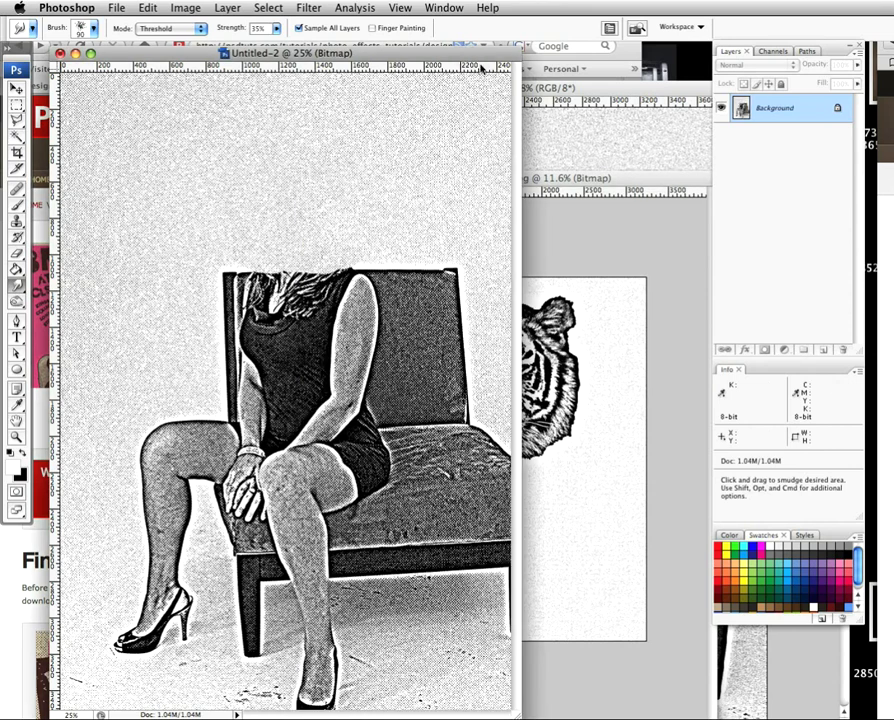
click(186, 10)
mouse_move(200, 25)
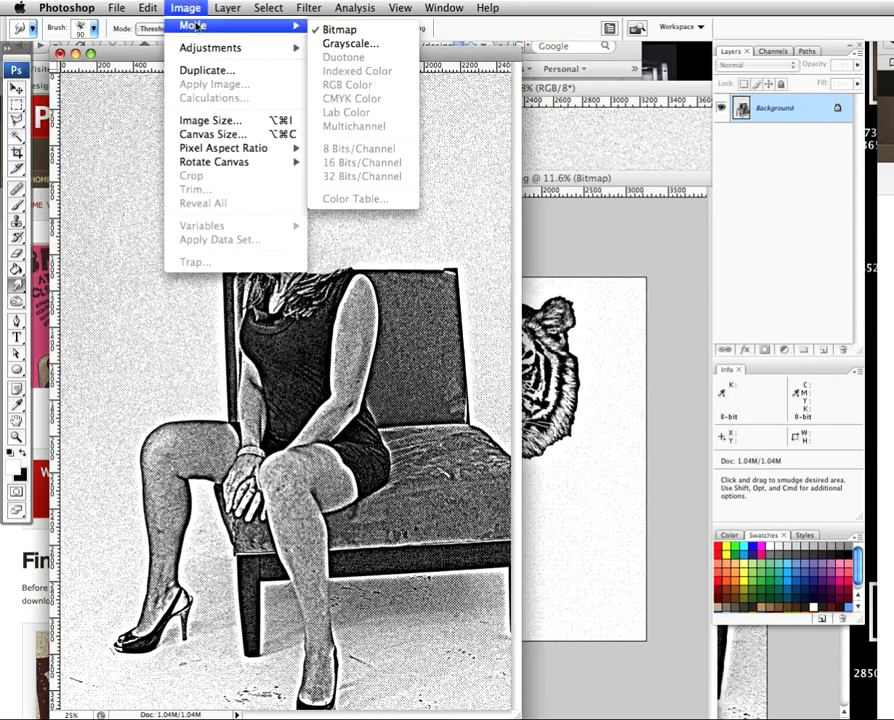
click(351, 45)
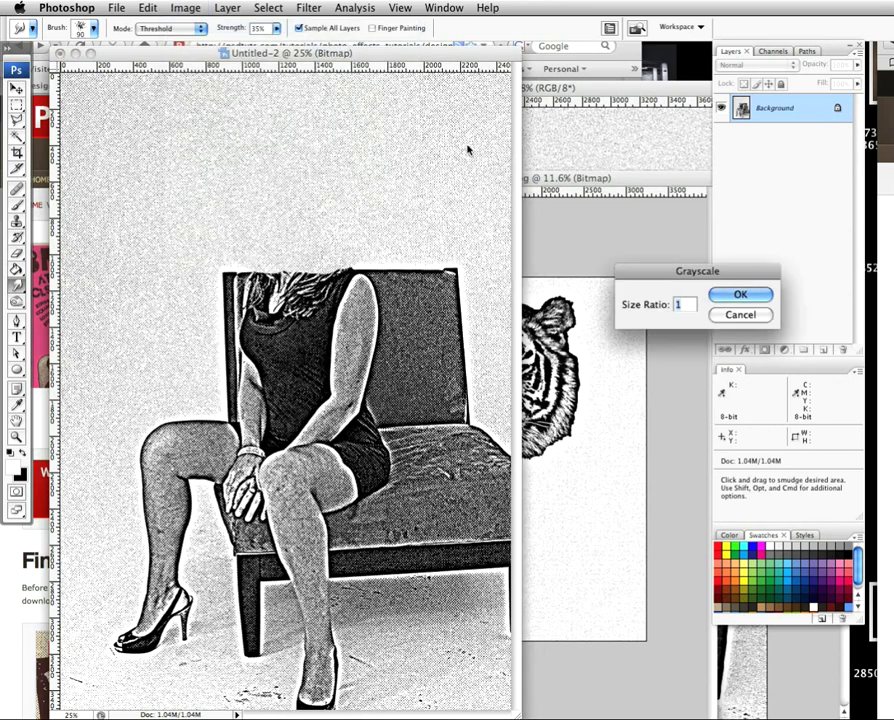
click(765, 293)
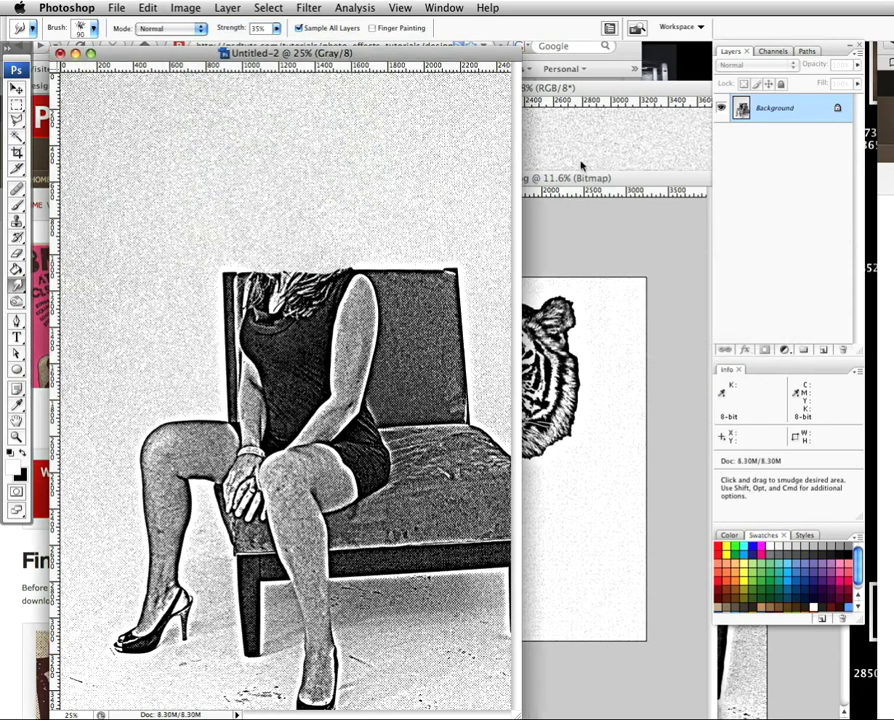
click(824, 351)
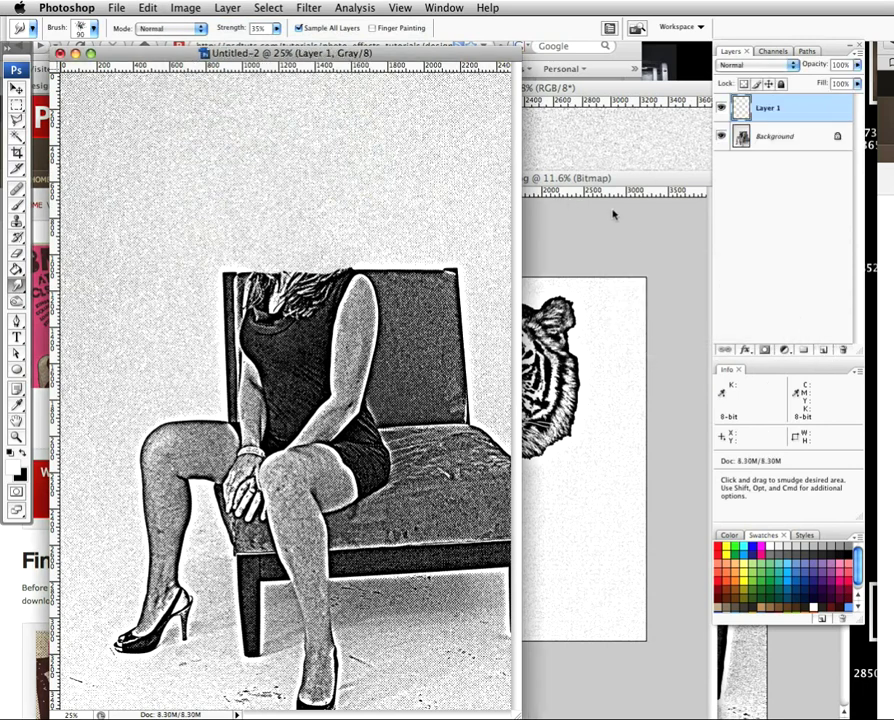
Copy a rectangular selection around the tiger head and paste it onto the new layer of the seated woman document
click(597, 182)
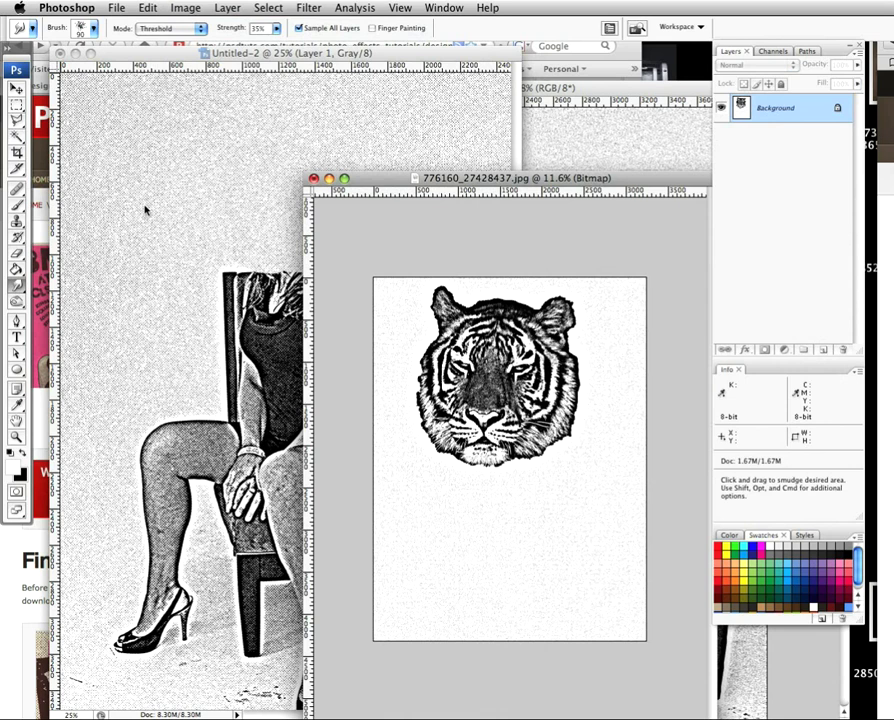
click(18, 105)
mouse_move(389, 279)
mouse_down()
mouse_move(505, 387)
mouse_move(626, 476)
mouse_move(604, 471)
mouse_up()
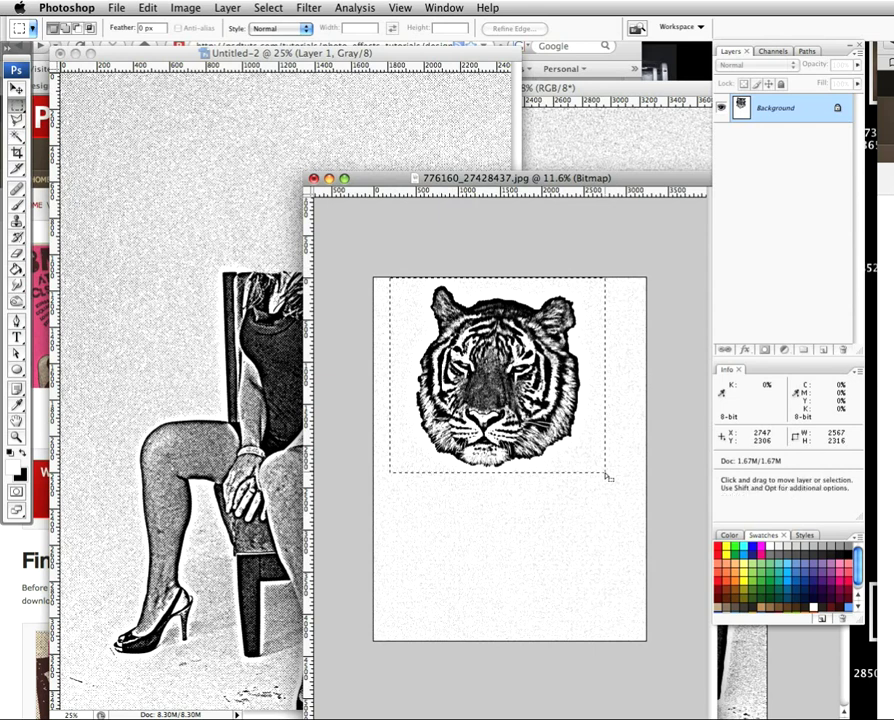
key(super+c)
click(274, 76)
key(super+v)
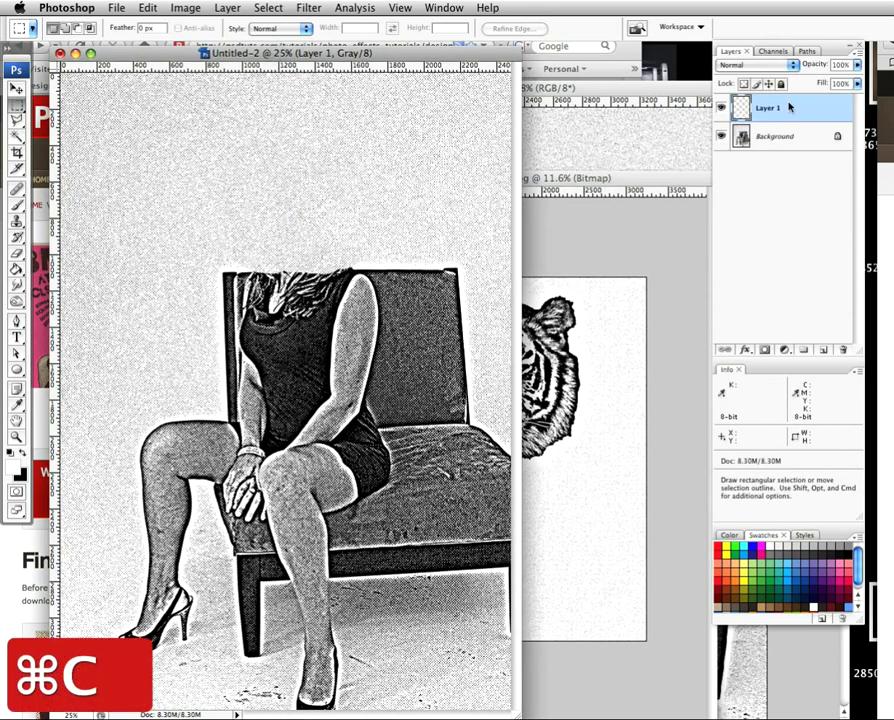
key(super+v)
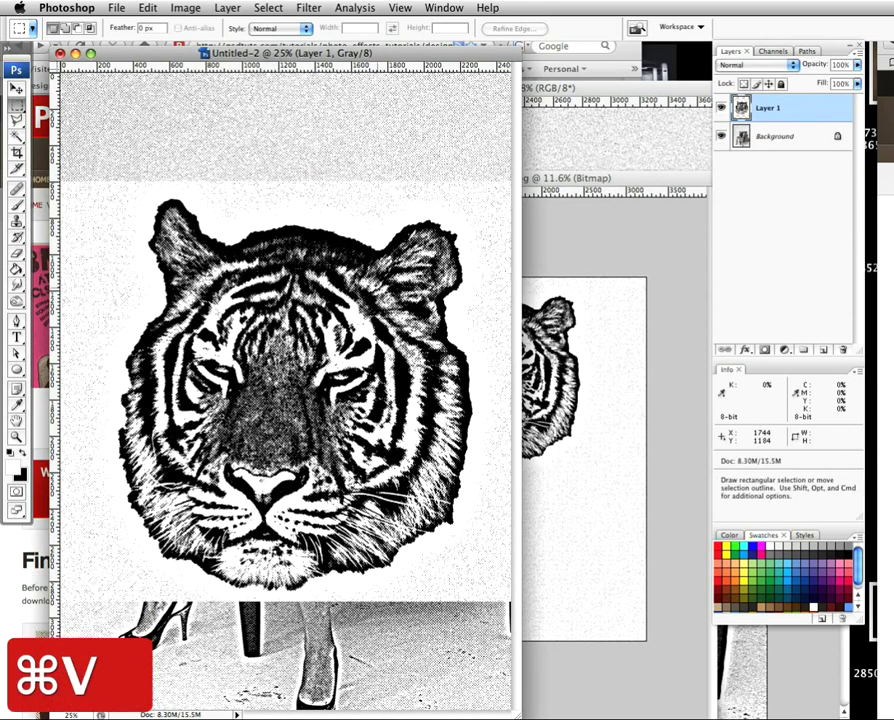
Scale the pasted tiger head proportionally to 38.4% and place it over the seated woman's neck
key(super+t)
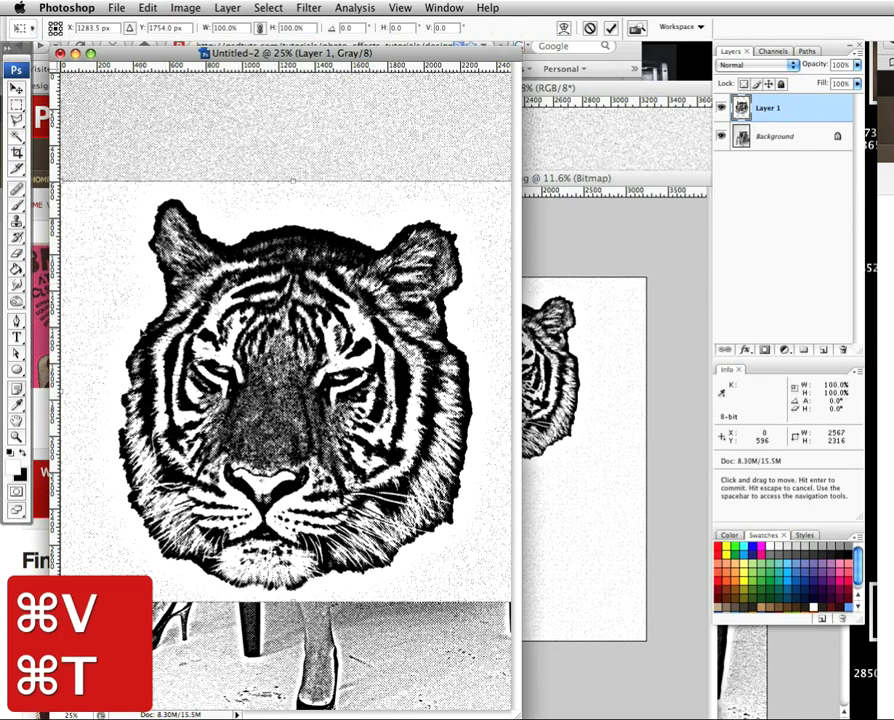
drag(60, 178, 266, 190)
drag(320, 241, 218, 159)
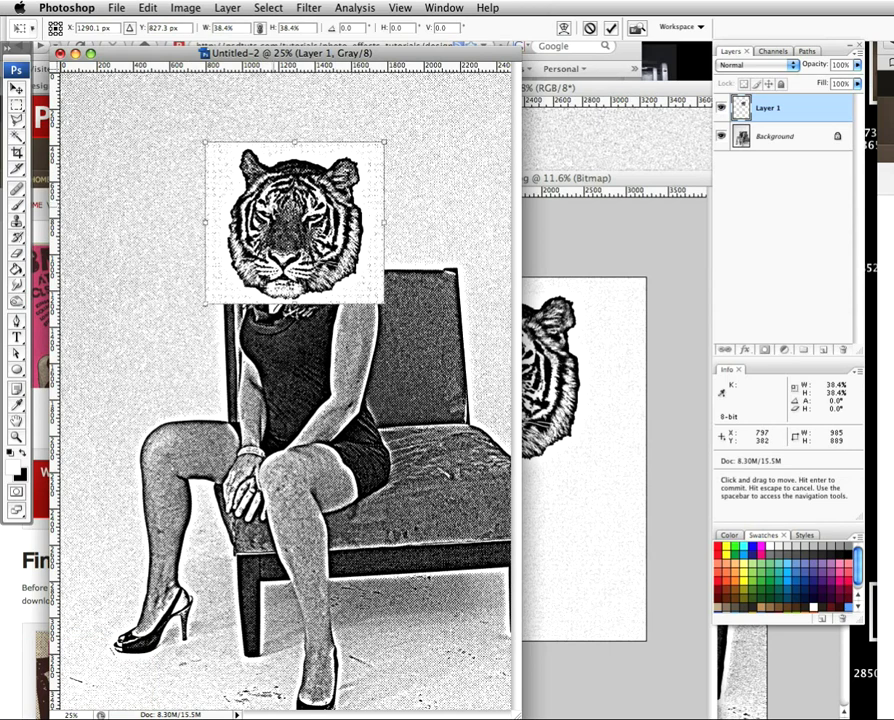
key(Return)
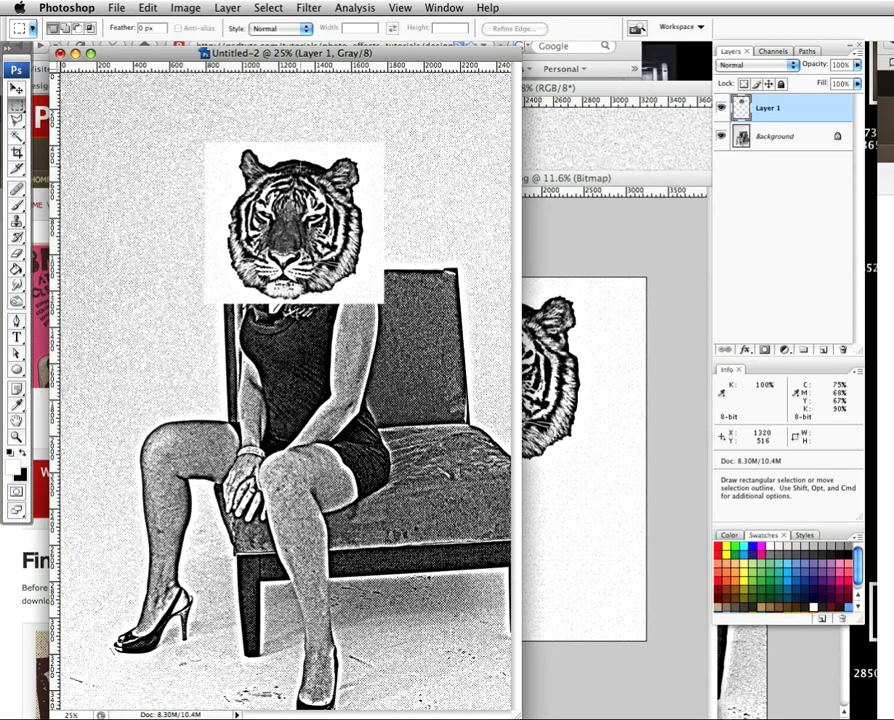
Close the gaps in the outline along the tiger's cheek on the left side of the image with a 5 px black Pencil
scroll(270, 242, up, 2)
alt+scroll(330, 240, up, 2)
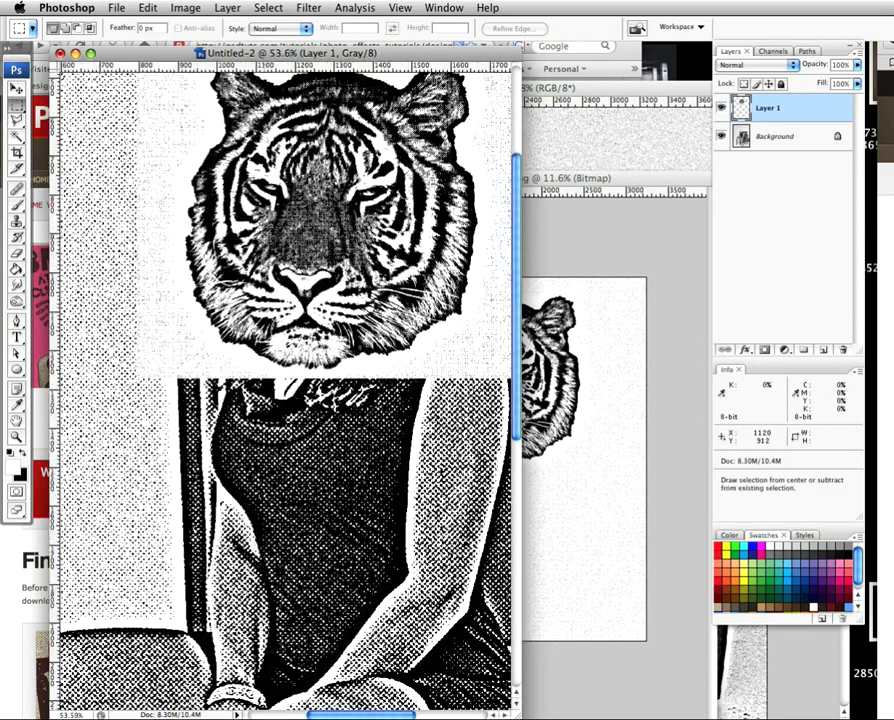
scroll(320, 240, up, 3)
scroll(350, 270, up, 2)
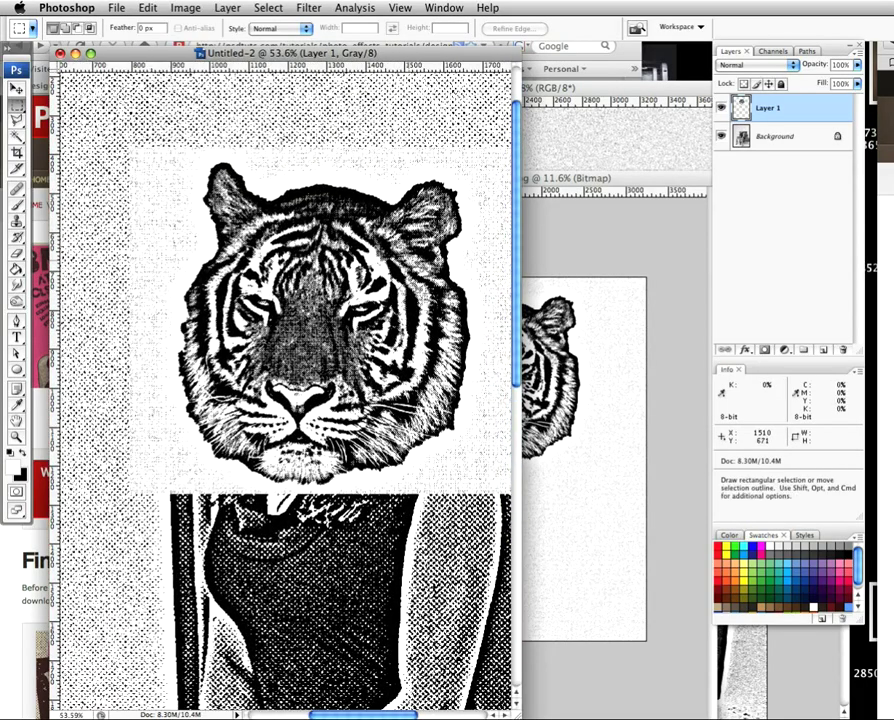
scroll(285, 390, right, 2)
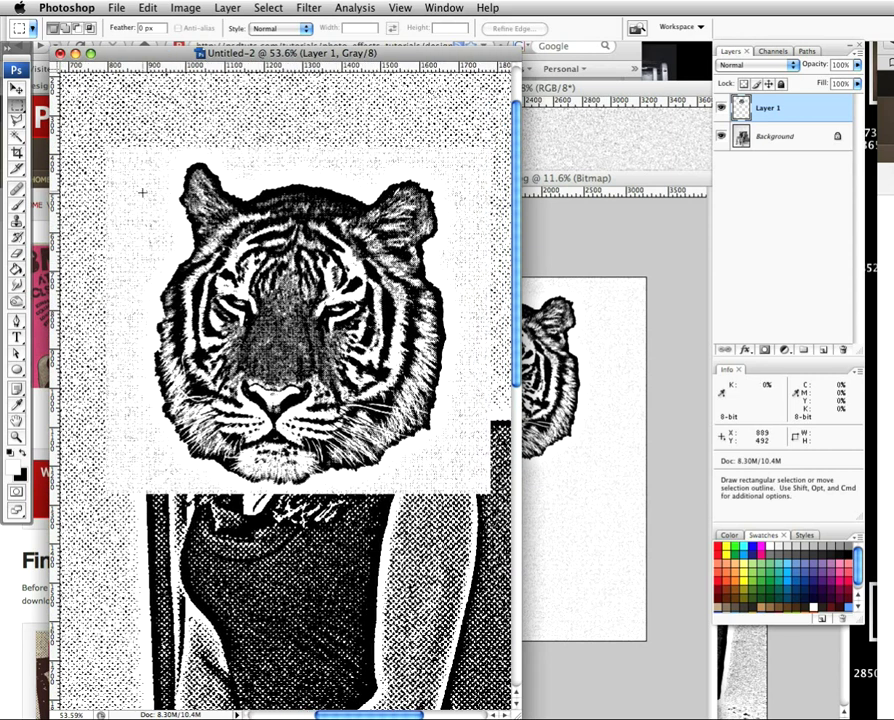
click(17, 205)
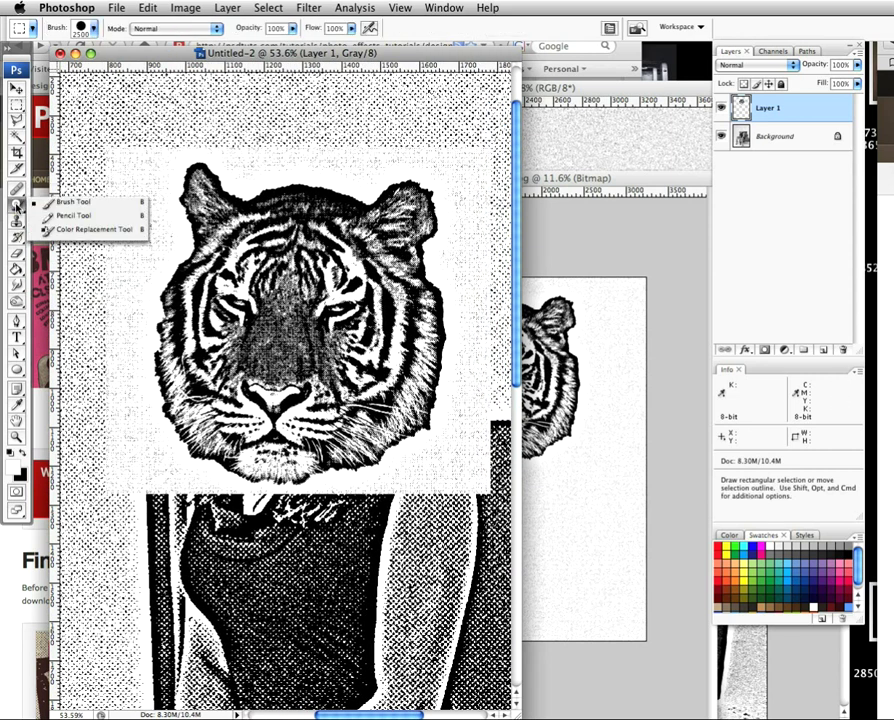
click(60, 160)
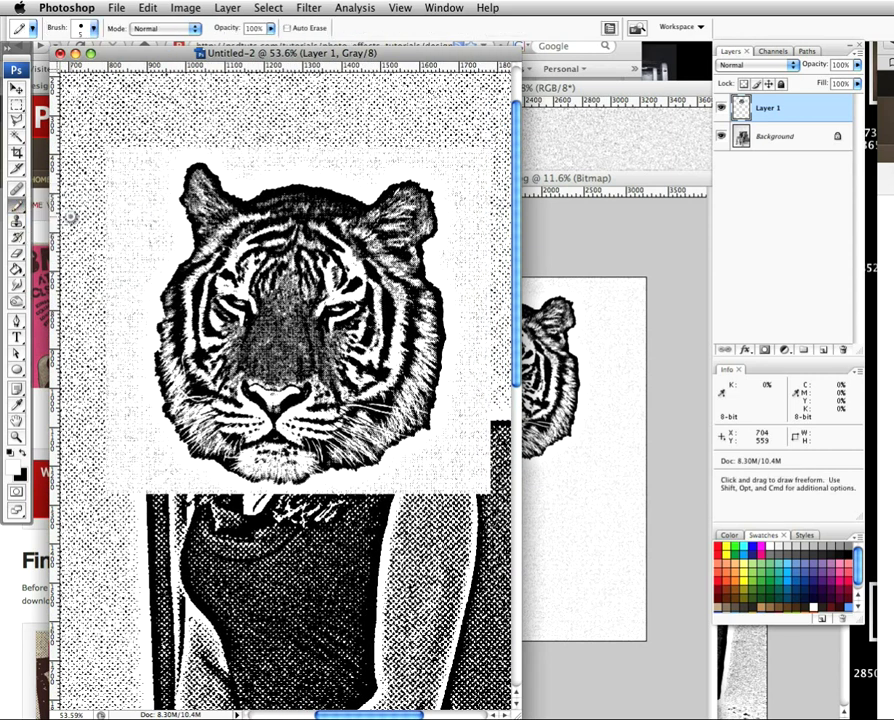
click(24, 452)
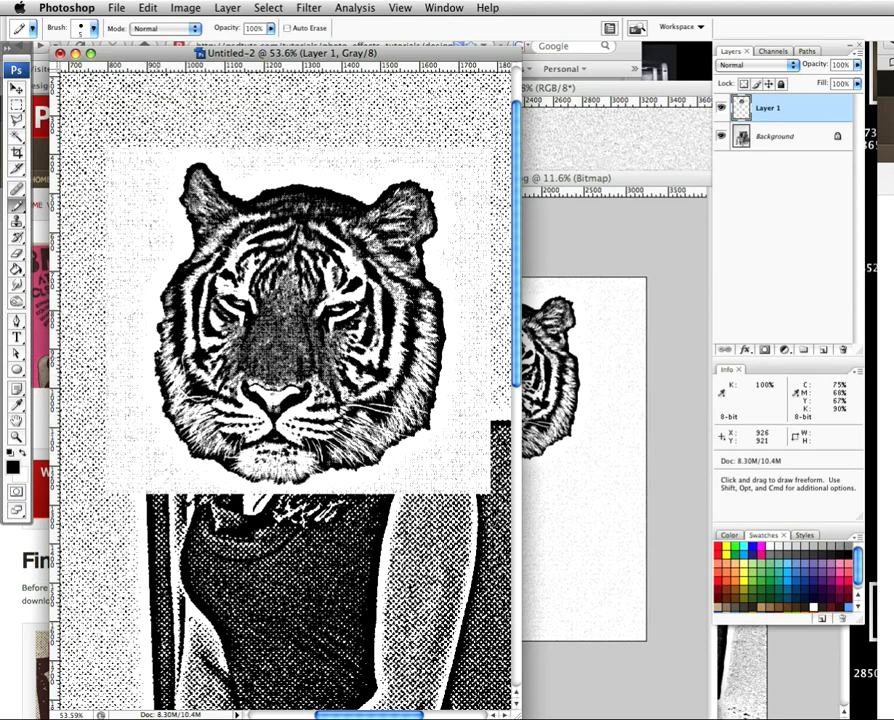
scroll(197, 314, up, 5)
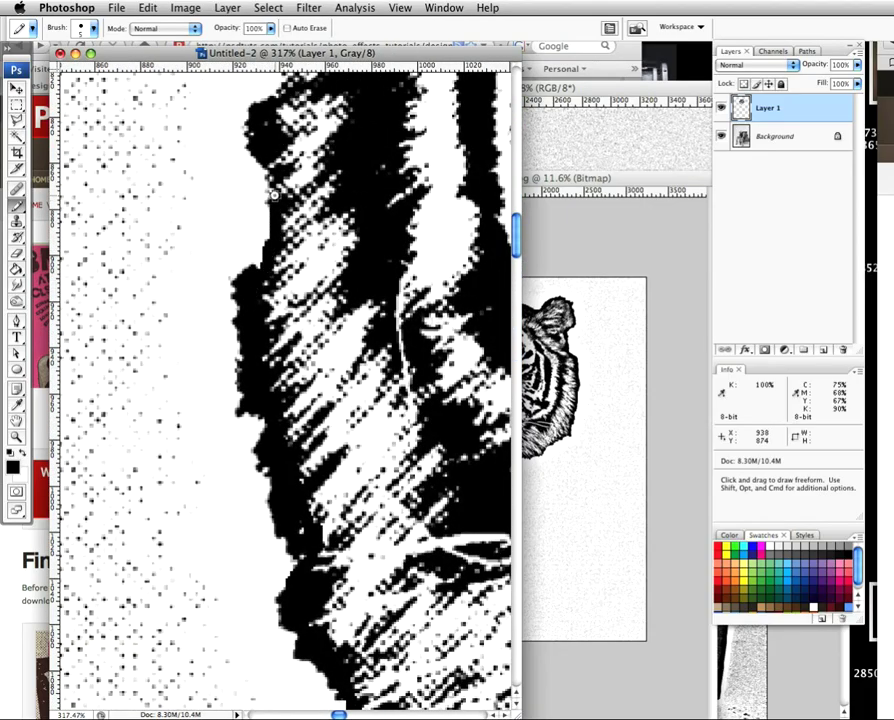
scroll(248, 260, up, 5)
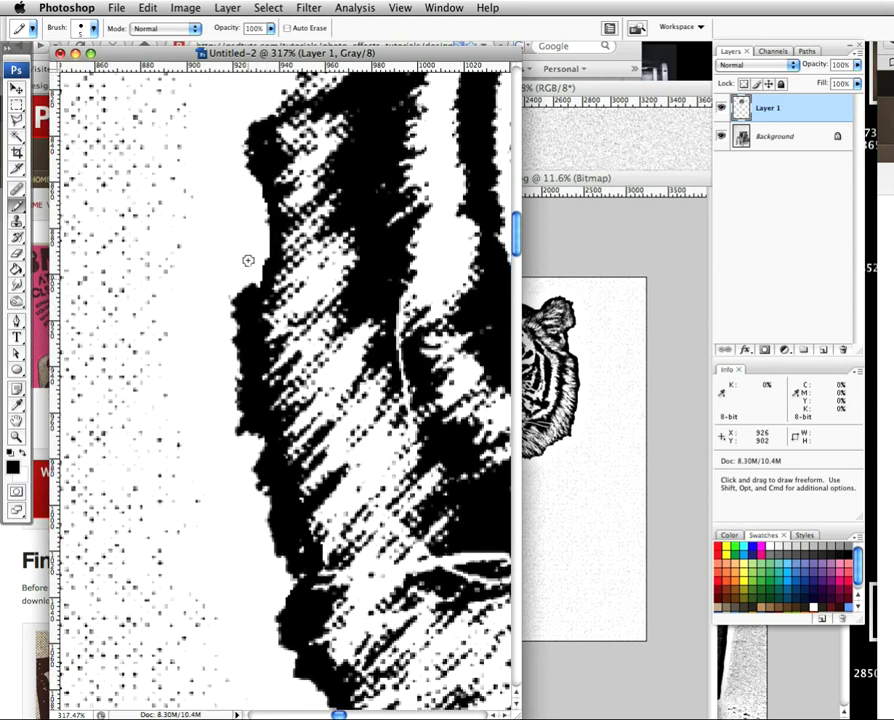
key(space)
drag(280, 224, 219, 471)
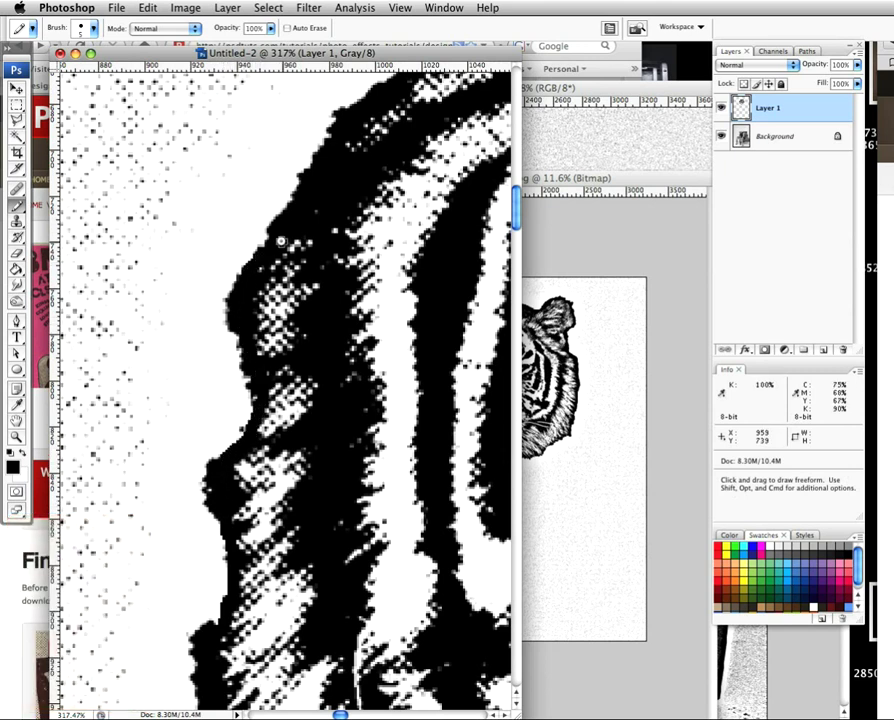
Continue the solid black pencil outline from the tiger's brow around the ear and across the top of the head
scroll(326, 190, up, 8)
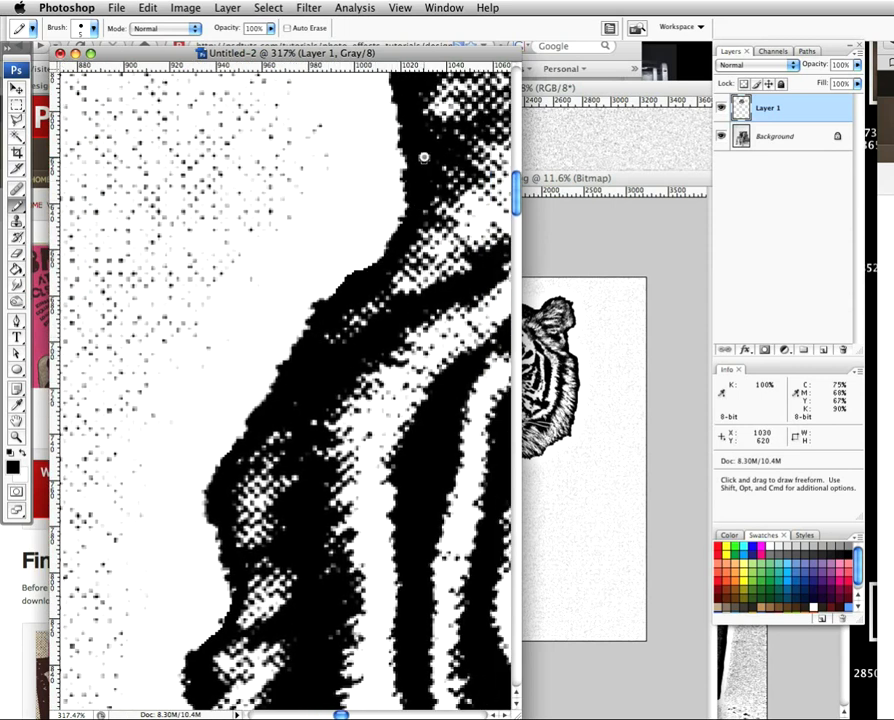
key(space)
drag(423, 158, 300, 350)
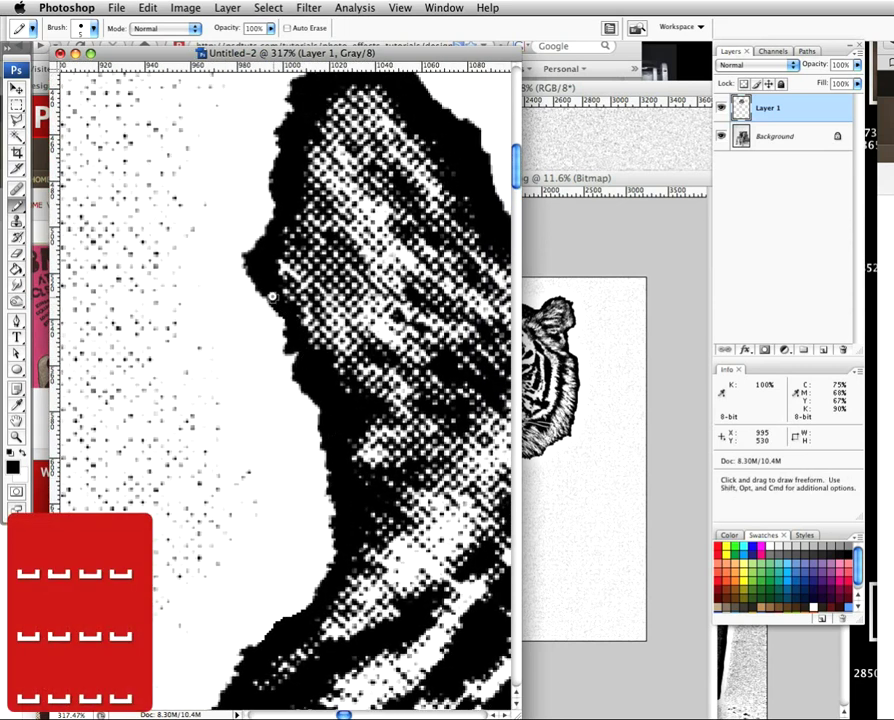
scroll(250, 262, up, 5)
scroll(250, 262, right, 3)
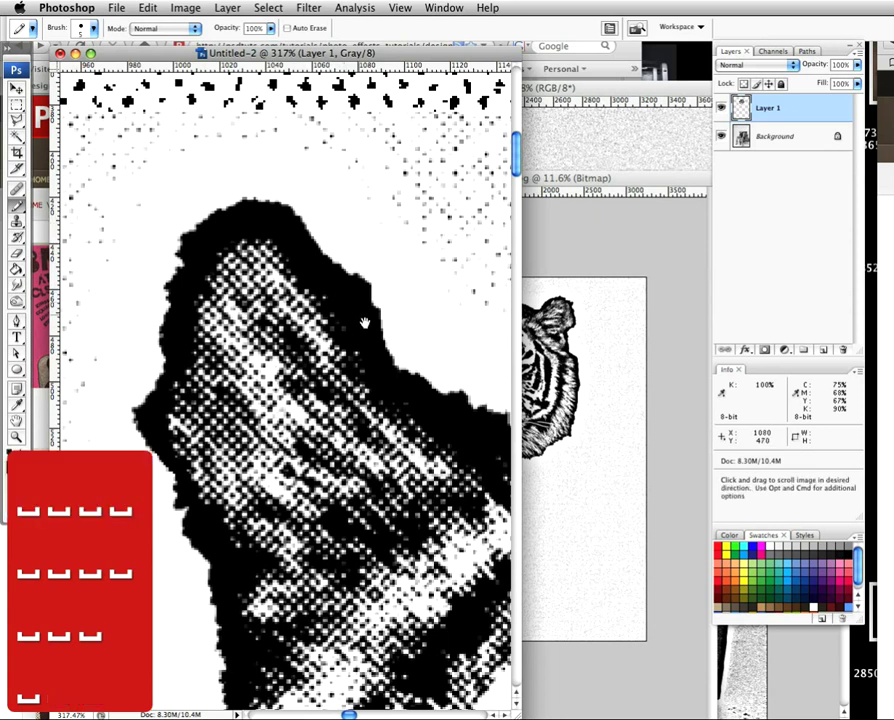
scroll(365, 316, right, 8)
scroll(365, 316, down, 2)
scroll(427, 270, right, 6)
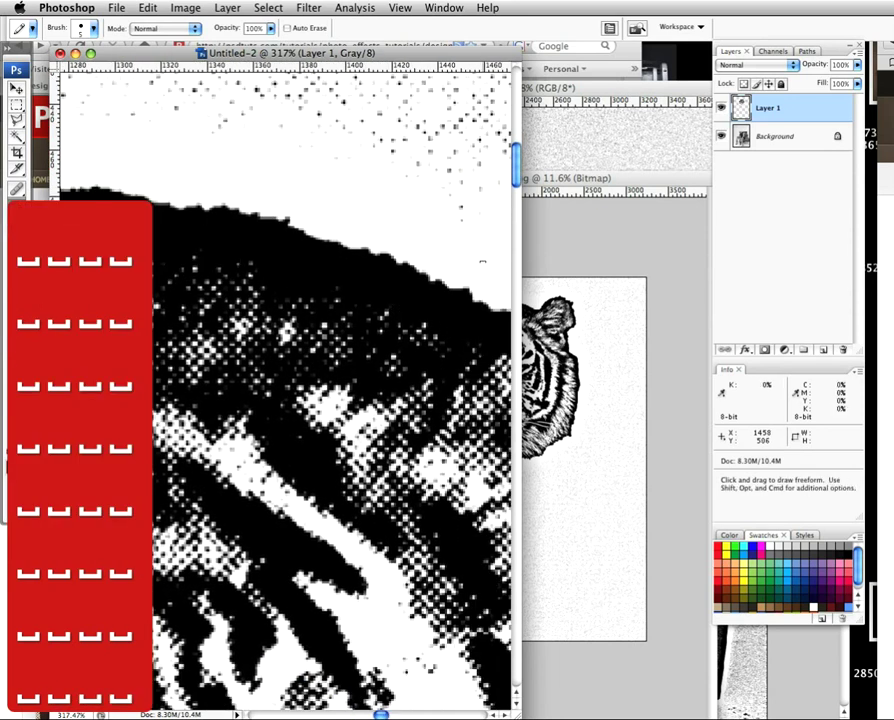
scroll(440, 565, up, 1)
scroll(440, 565, down, 8)
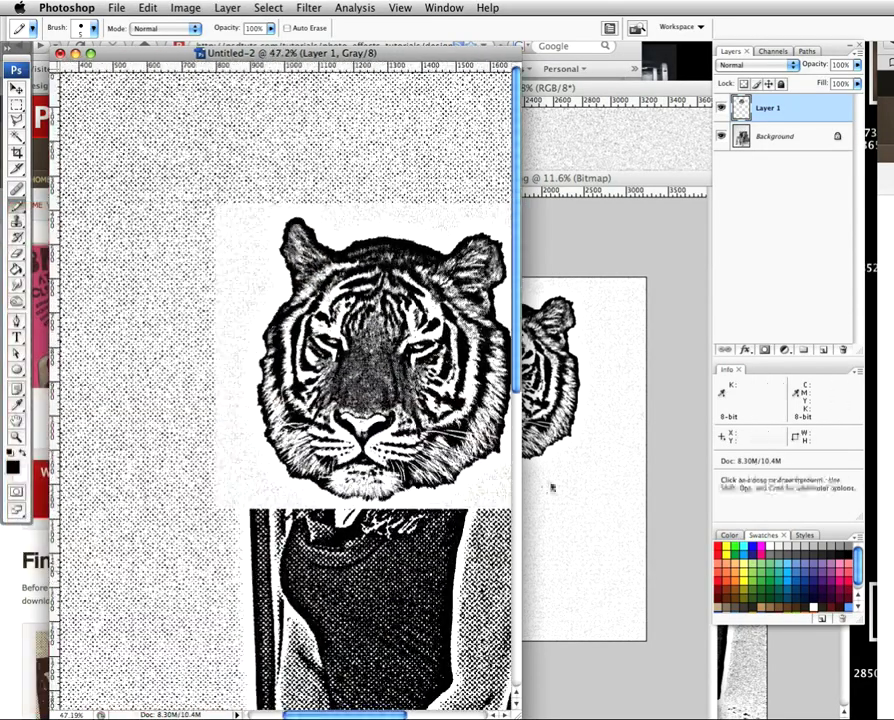
Select the white area around the tiger head with the Magic Wand at tolerance 18, contiguous, delete it and deselect
key(space)
drag(439, 350, 336, 338)
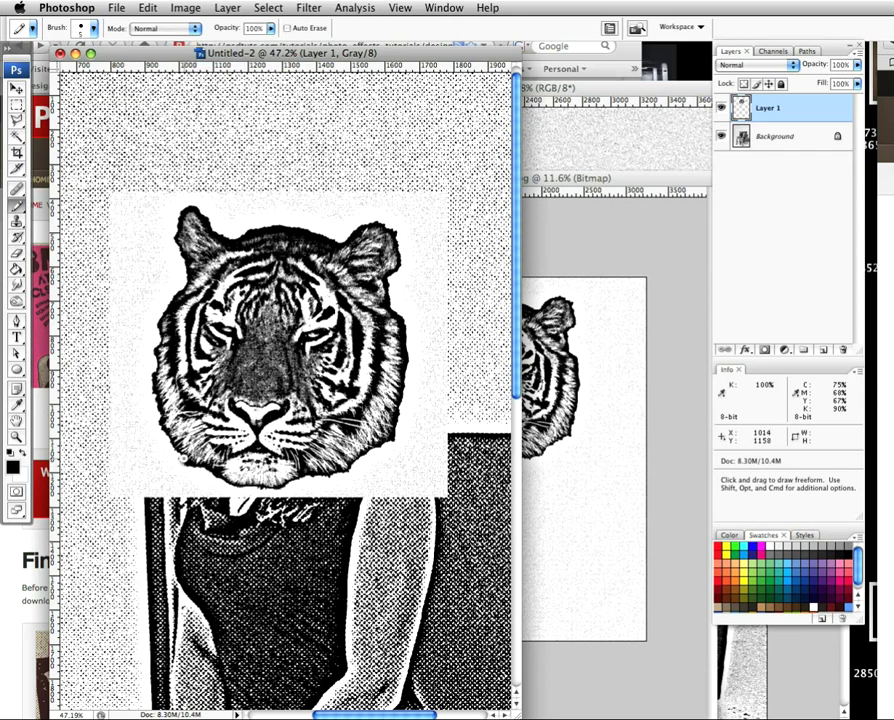
click(18, 137)
click(134, 214)
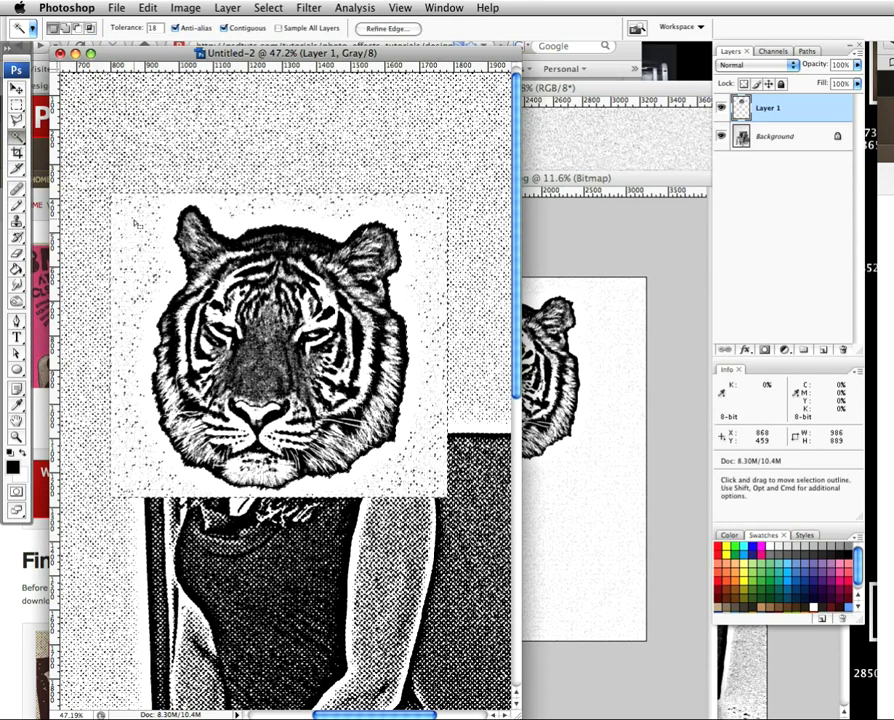
key(BackSpace)
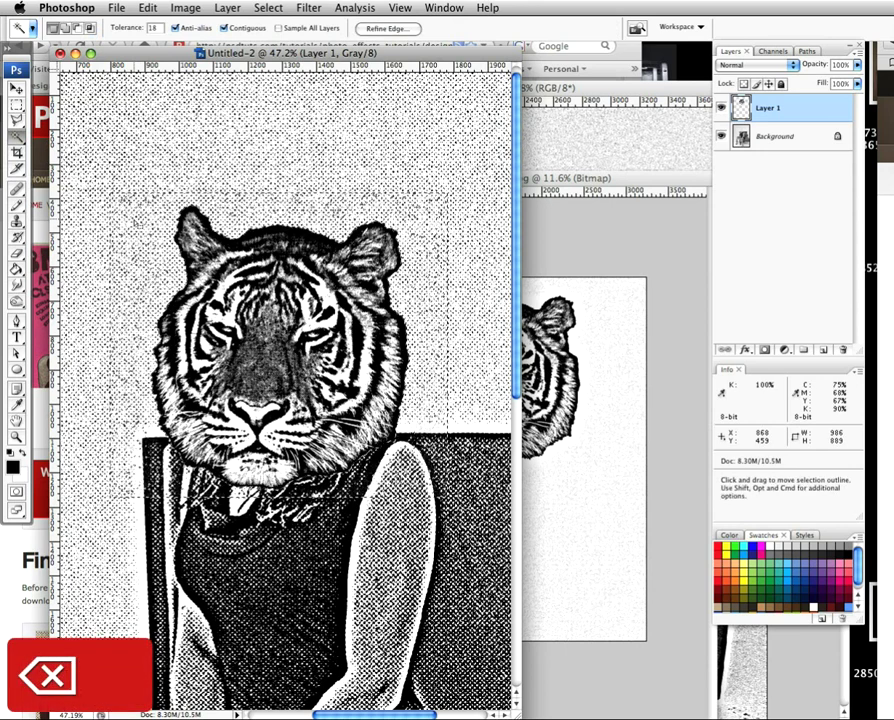
key(super+d)
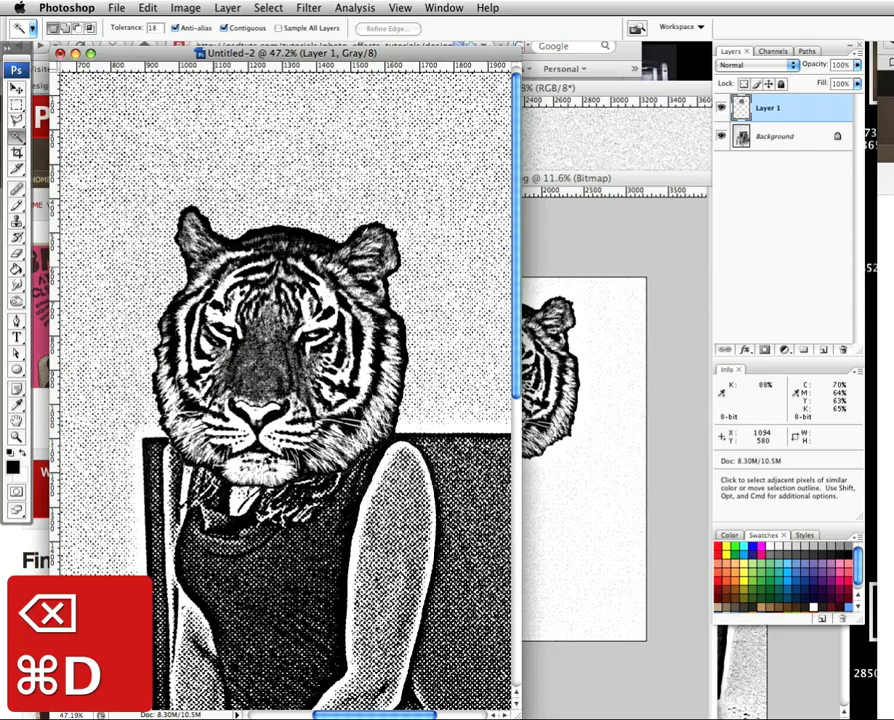
Clone plain halftoned dress texture over the light strands on the woman's chest with a 95 px Clone Stamp
key(super+0)
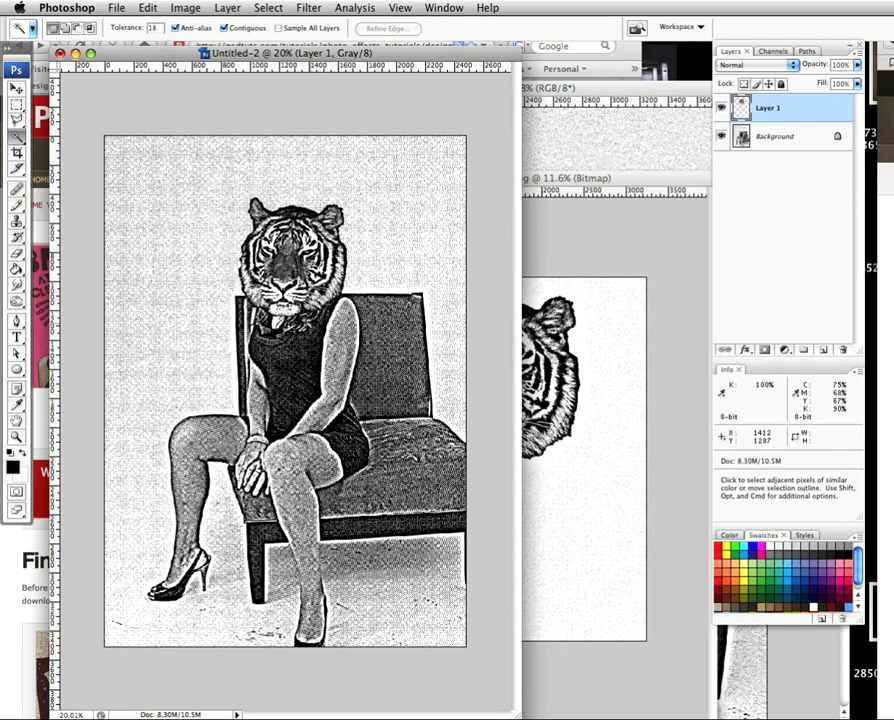
scroll(305, 345, up, 5)
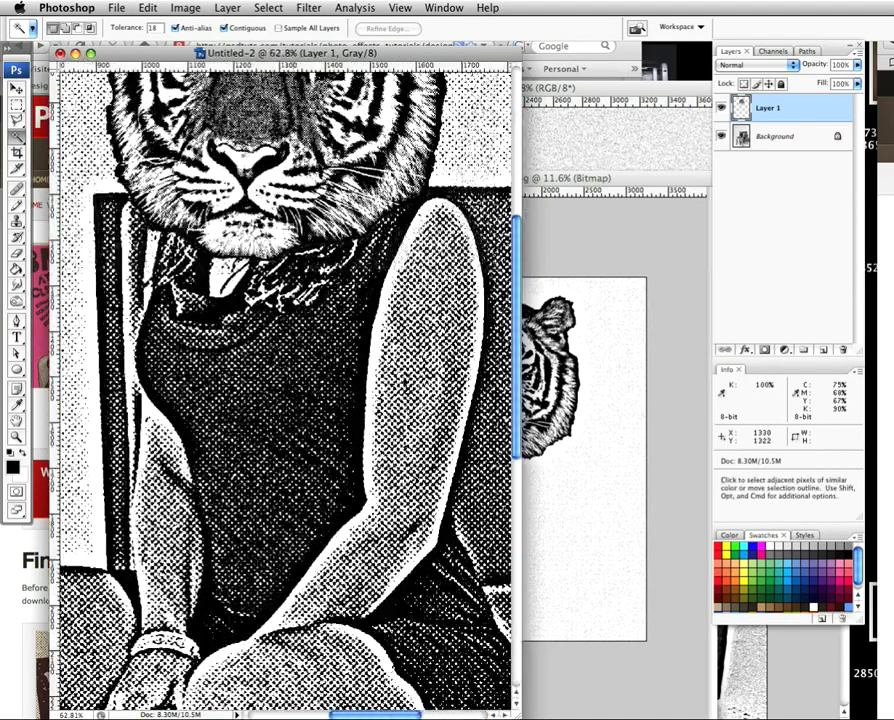
click(16, 224)
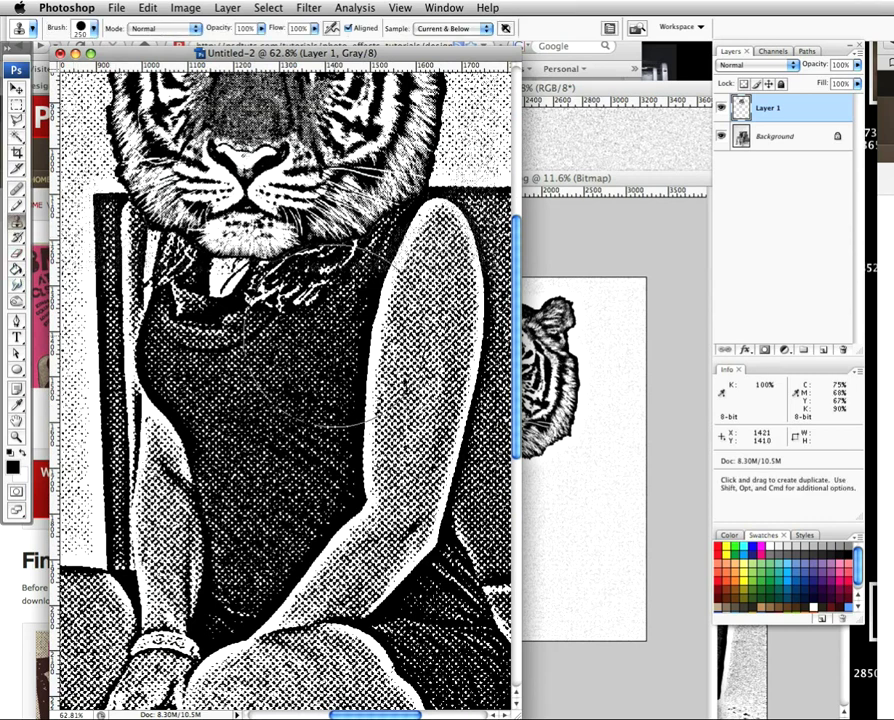
key(bracketleft)
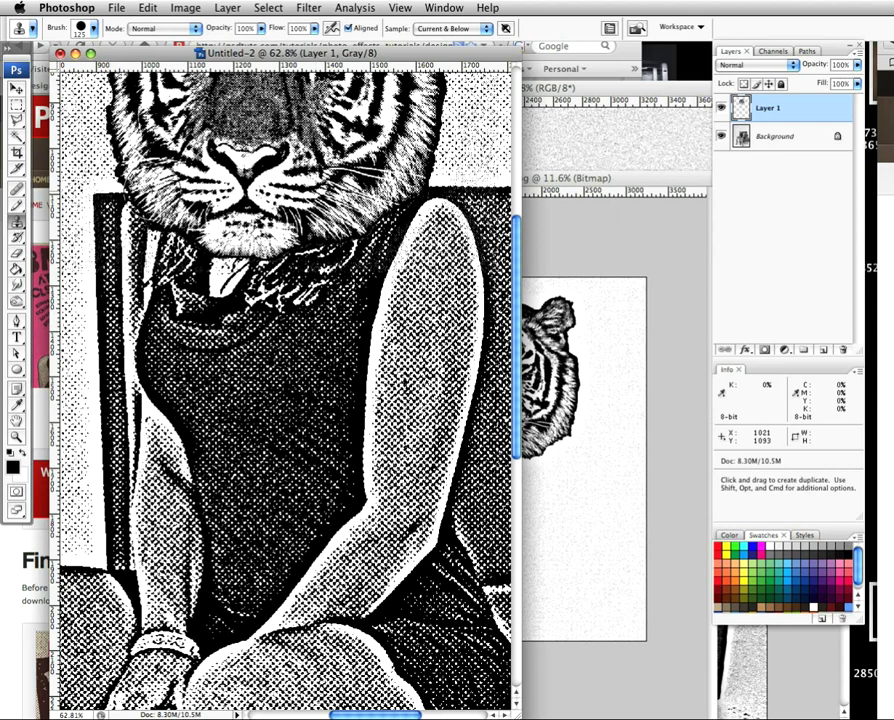
click(95, 35)
drag(94, 66, 85, 65)
click(40, 20)
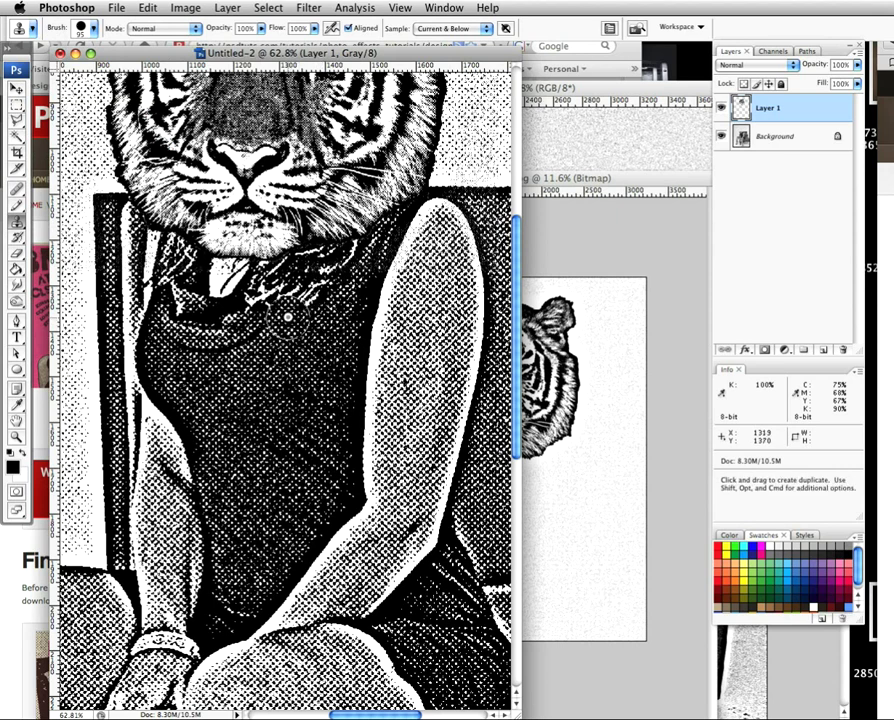
key(alt)
alt+click(317, 350)
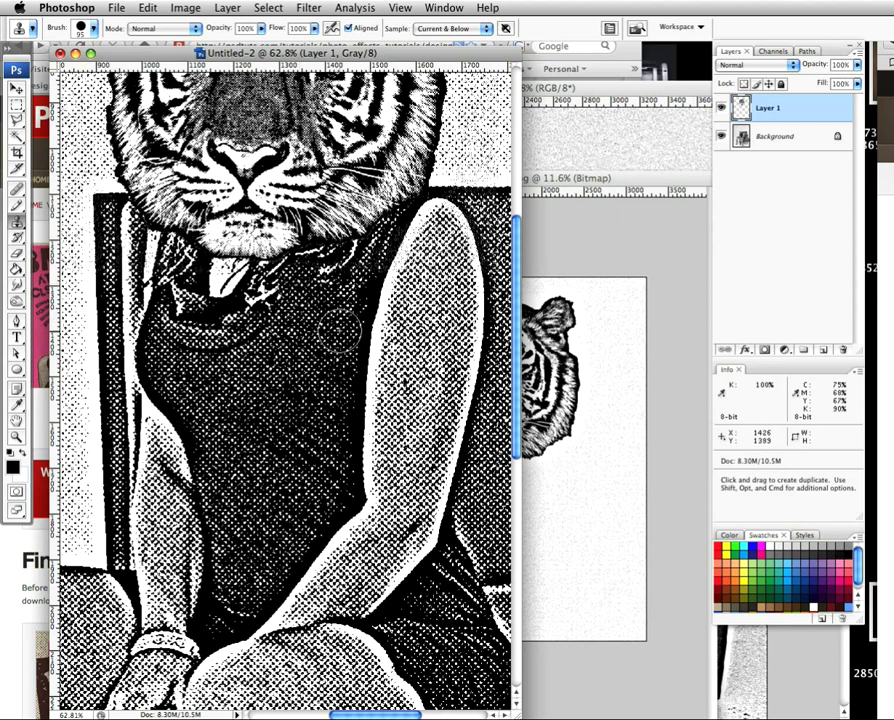
Clone away the remaining light strands beneath the tiger's jaw and beside the white neckline patch, resampling the dress texture
key(alt)
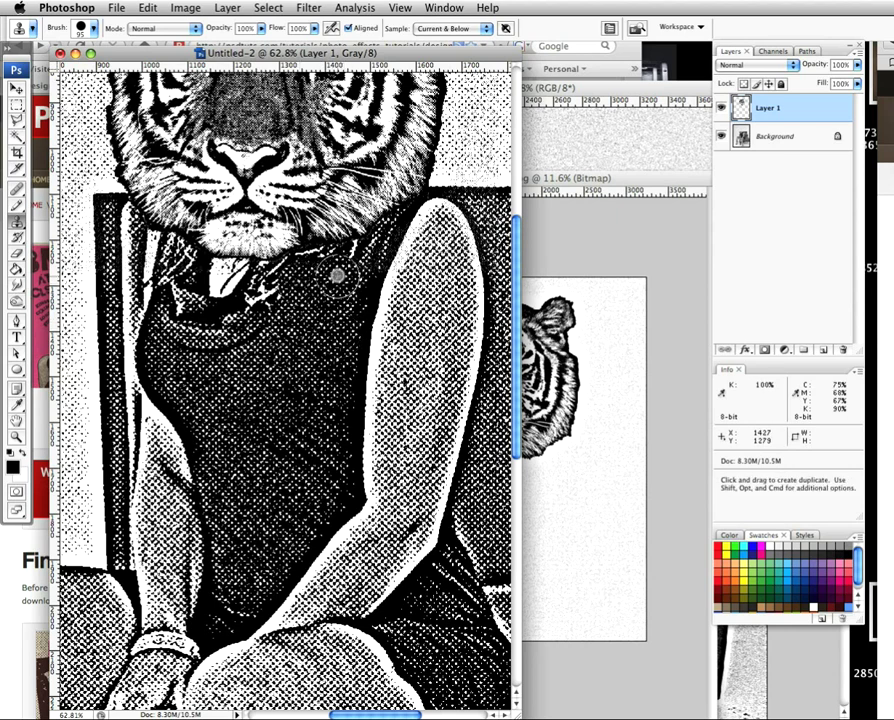
key(alt)
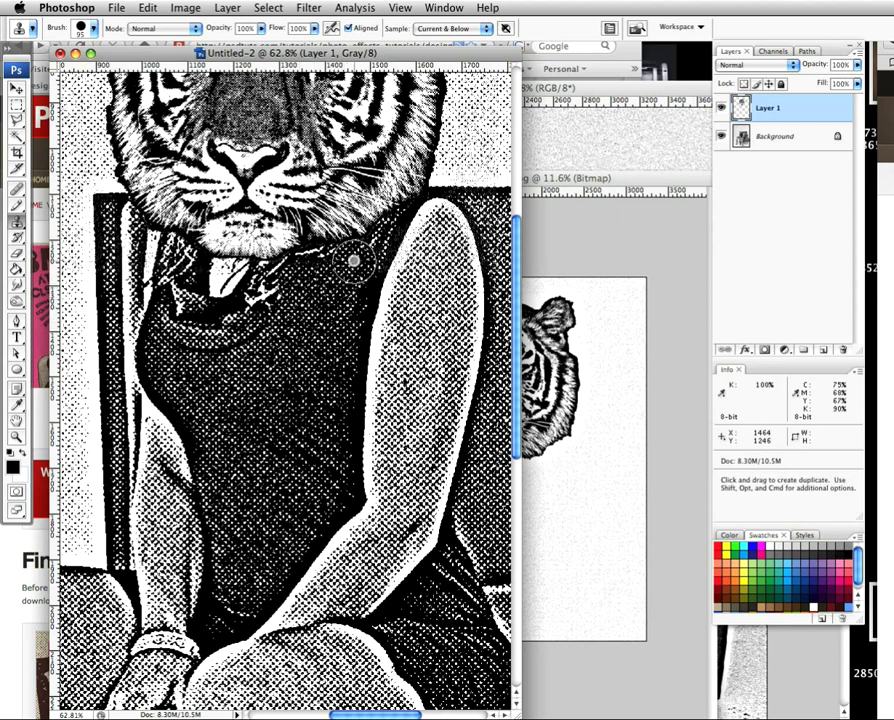
key(alt)
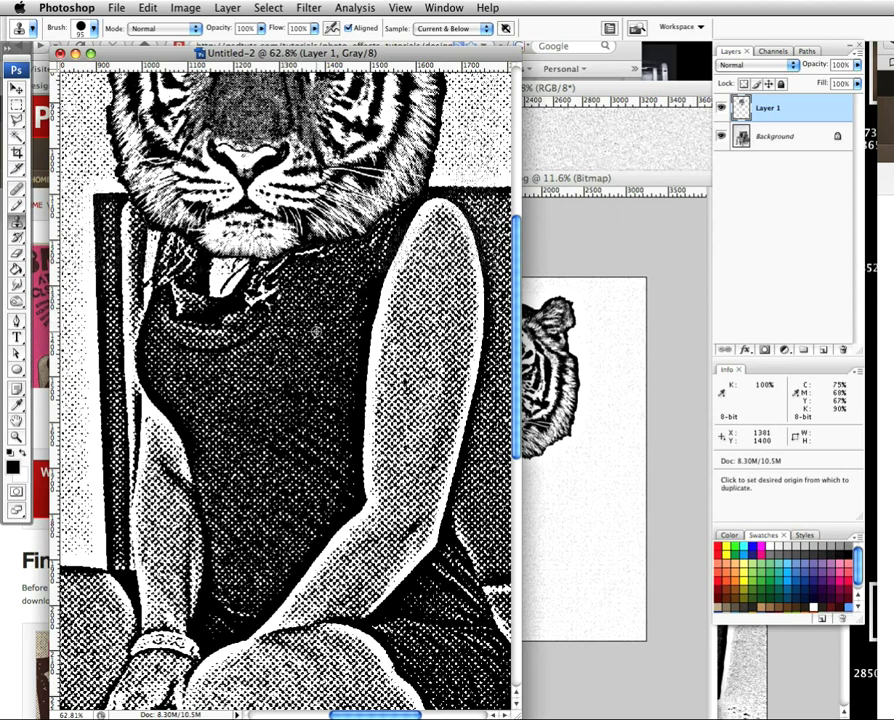
key(alt)
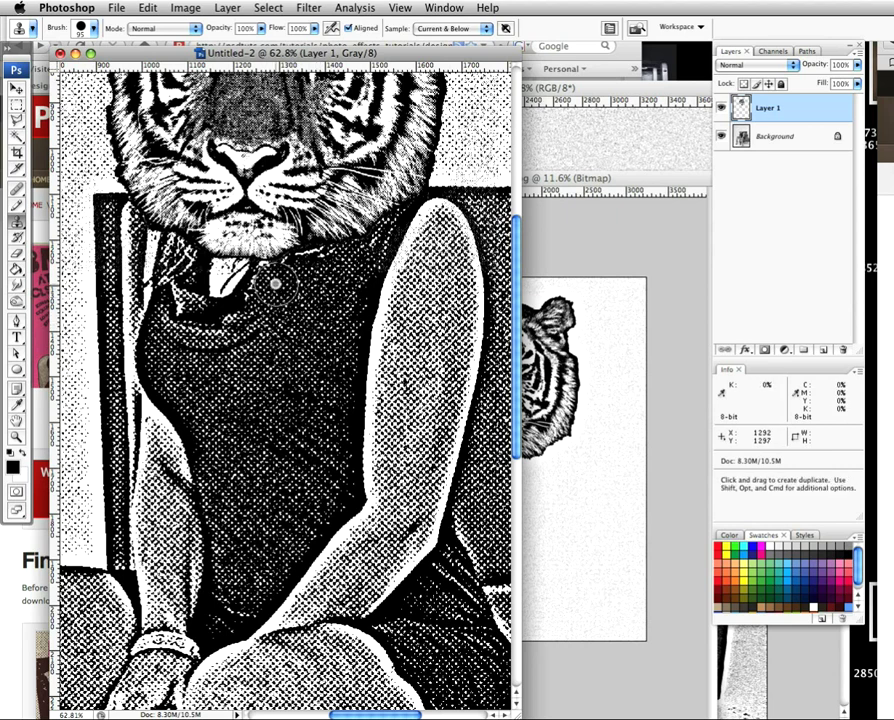
alt+click(314, 296)
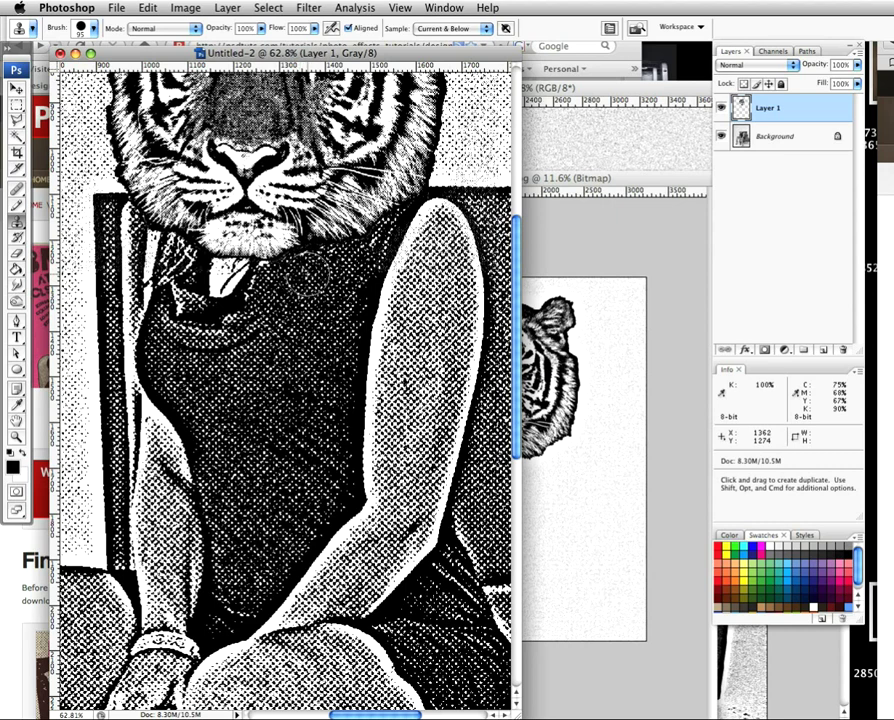
alt+click(348, 272)
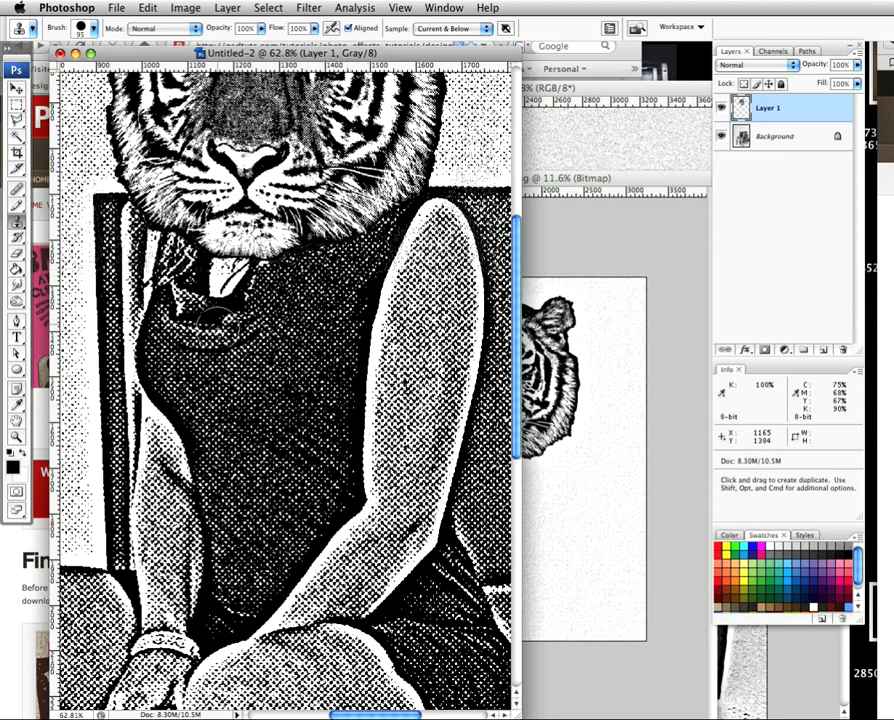
Reduce the Clone Stamp brush to 60 px and cover the light strands at the shoulder left of the tiger's chin
key(bracketleft)
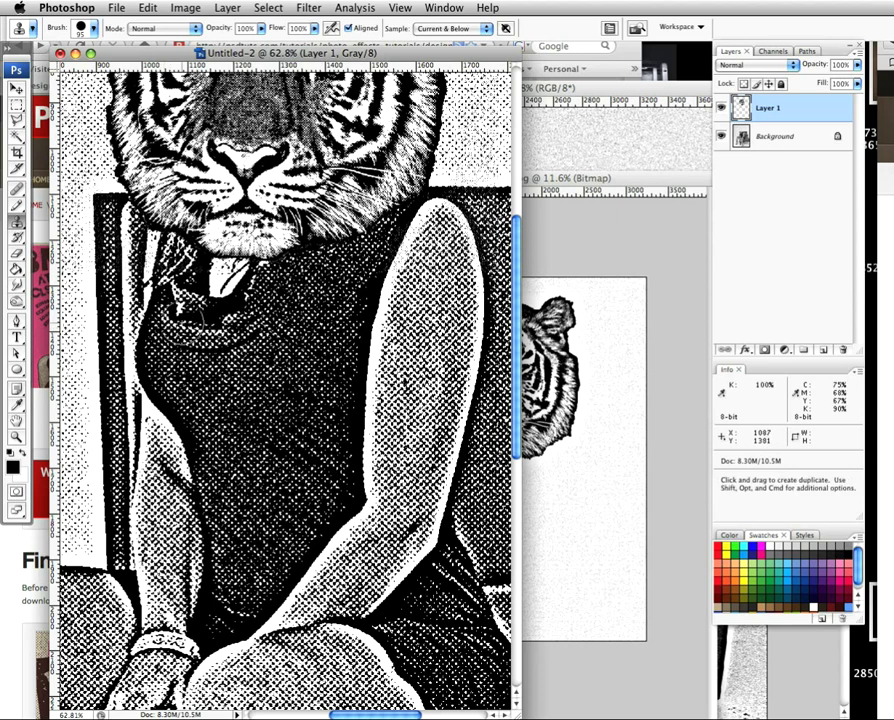
key(bracketleft)
key(bracketleft)
key(bracketleft)
drag(173, 255, 175, 261)
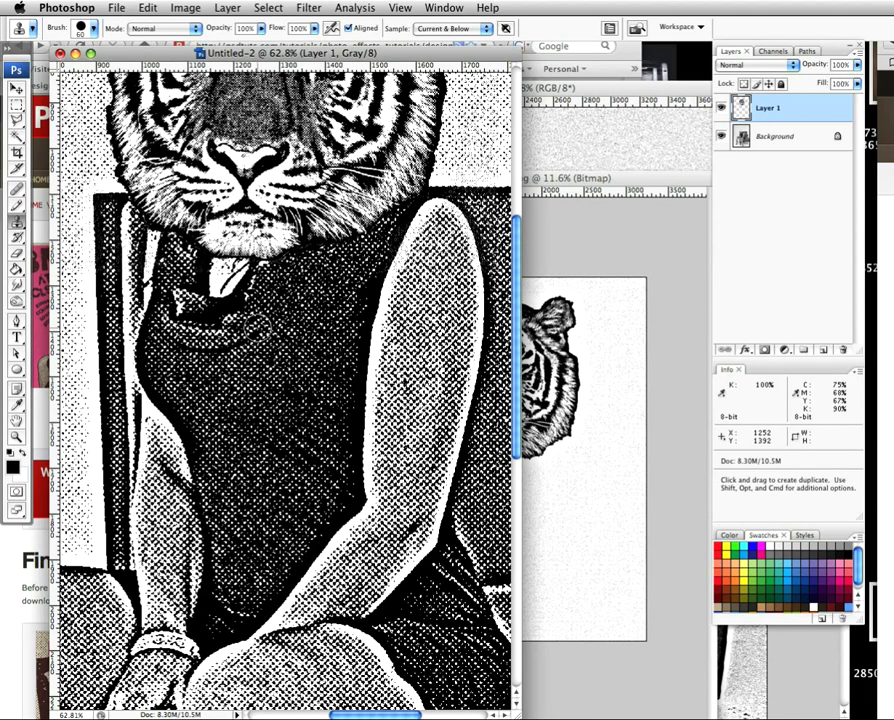
Convert the tiger-woman image from Grayscale to RGB Color, flattening its layers
scroll(258, 330, down, 6)
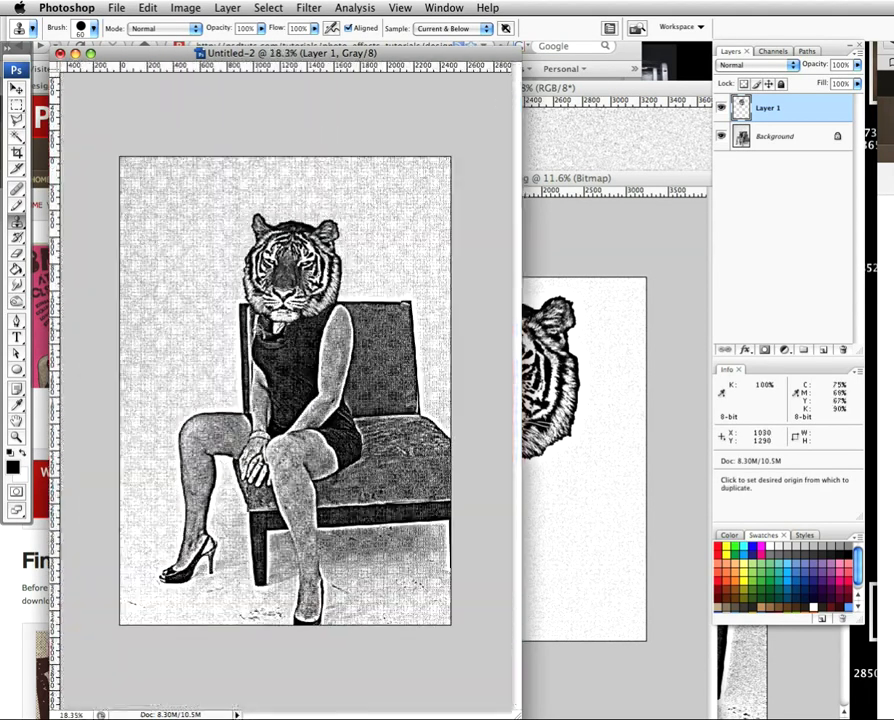
scroll(376, 287, up, 1)
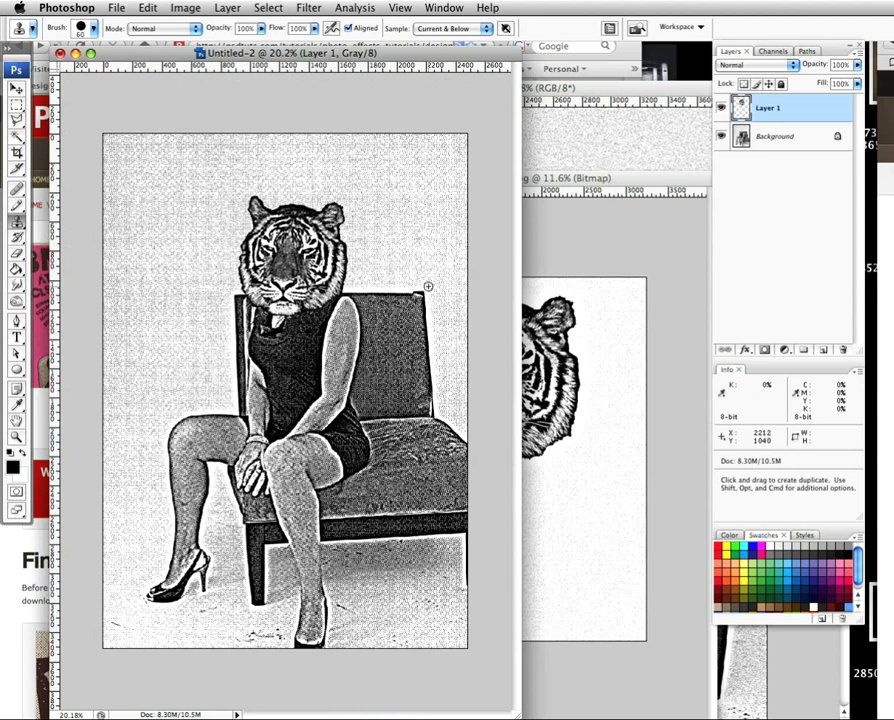
click(186, 10)
mouse_move(189, 26)
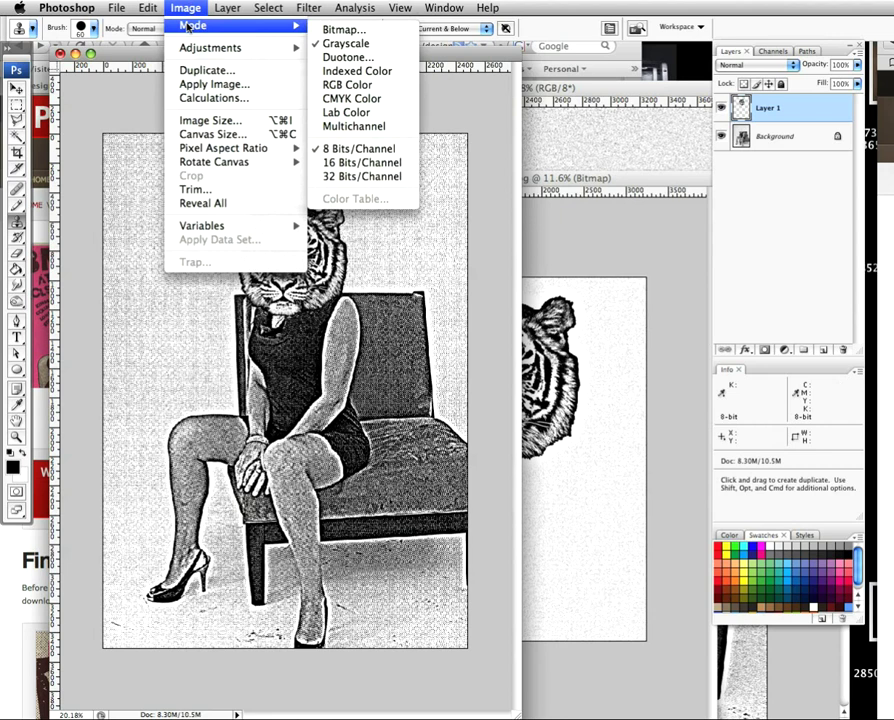
click(352, 85)
click(802, 244)
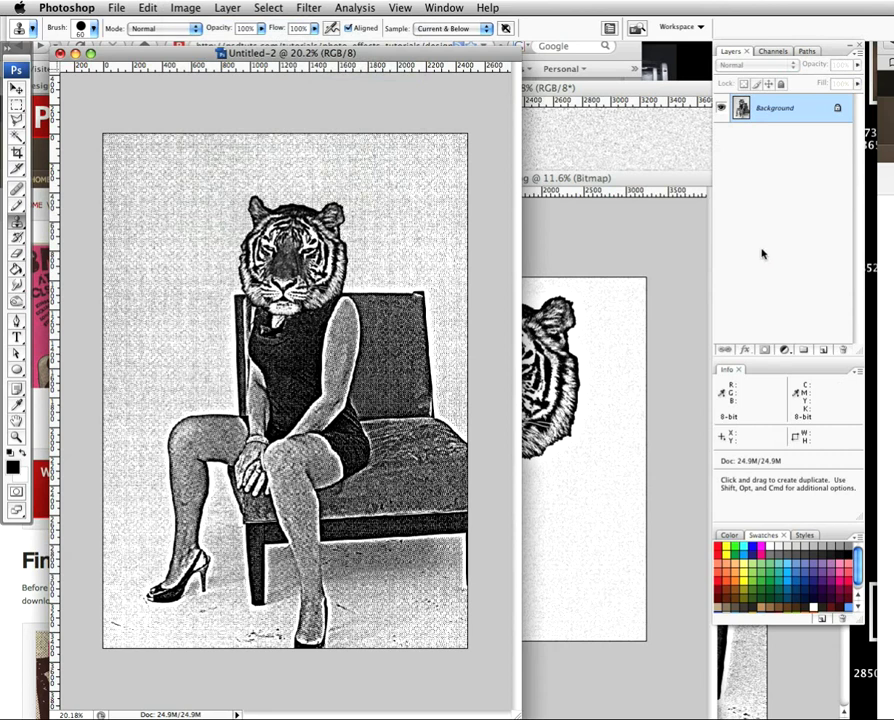
Duplicate the Background layer as Background copy and set the copy's blend mode to Multiply
right_click(798, 121)
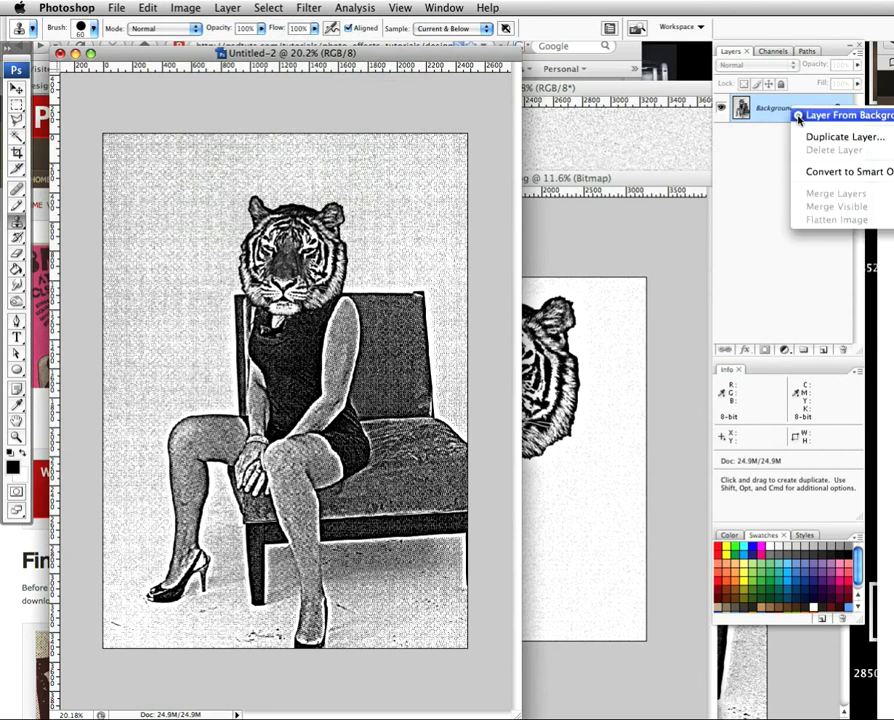
click(800, 135)
key(Return)
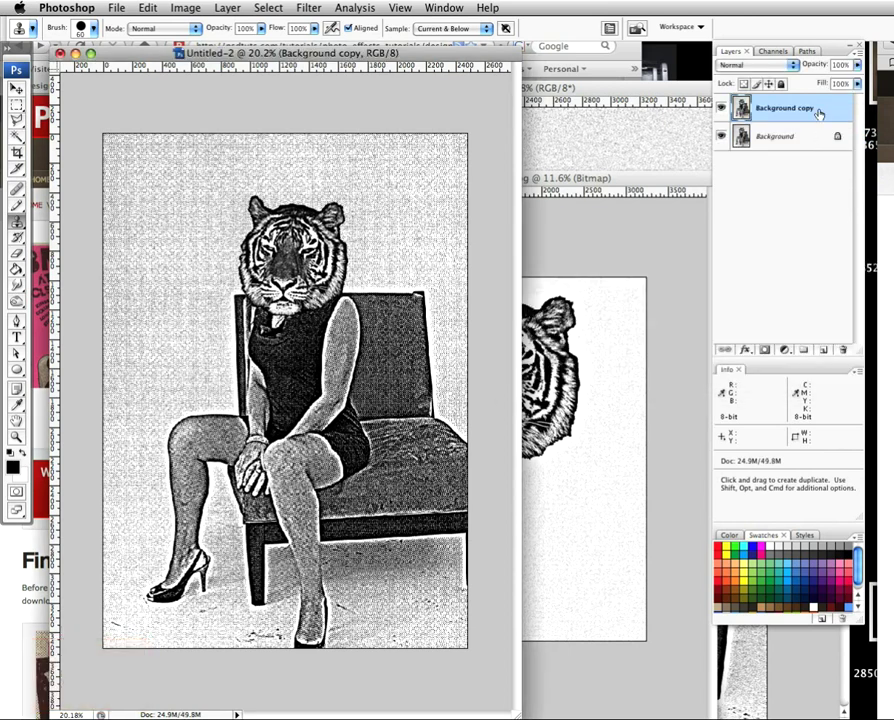
click(795, 68)
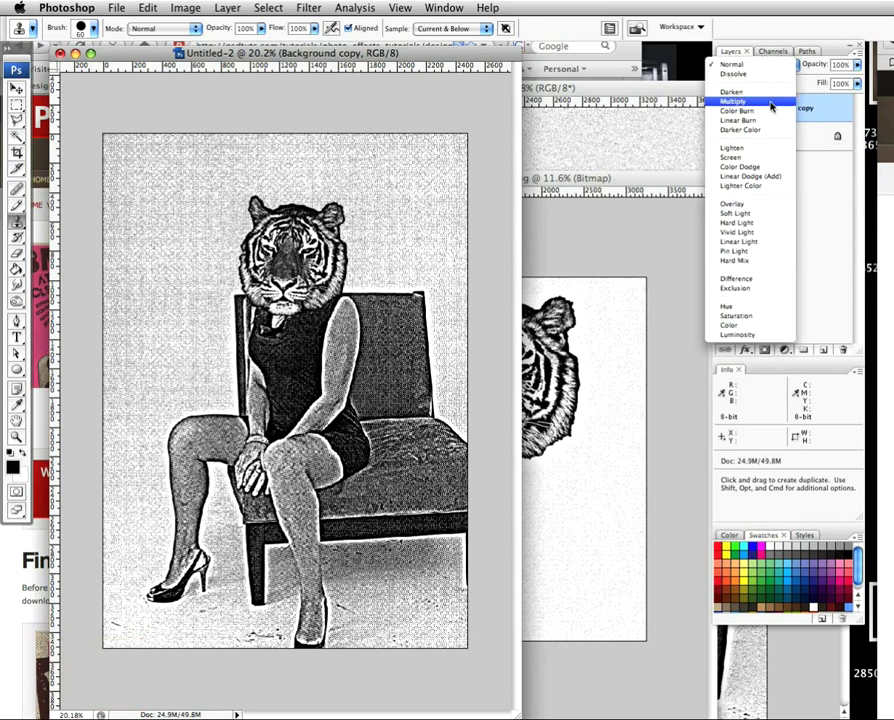
click(771, 104)
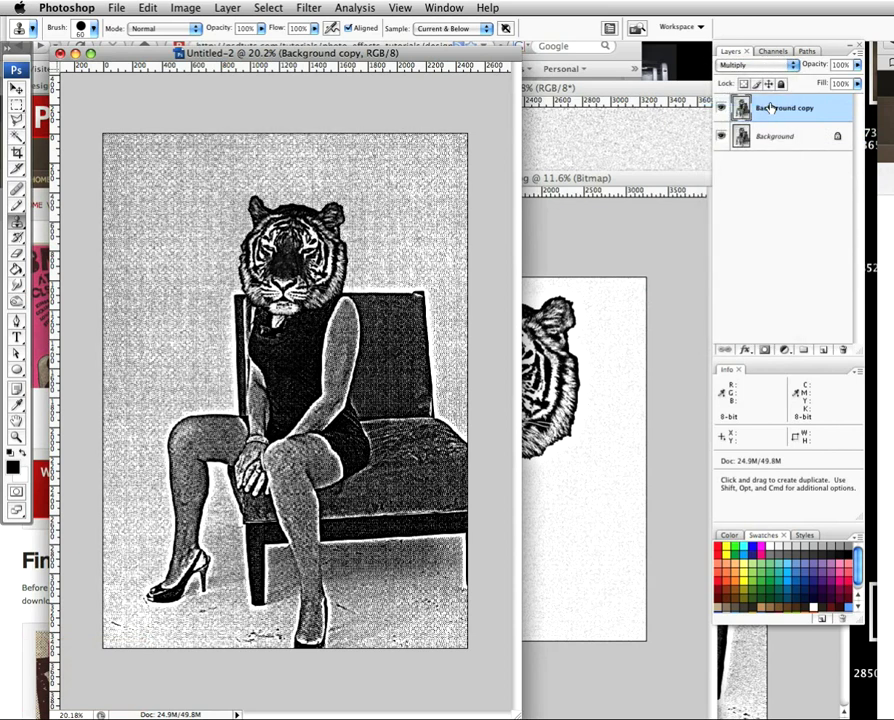
Make the original Background layer active and set the foreground colour to hot pink eb26a3
click(804, 140)
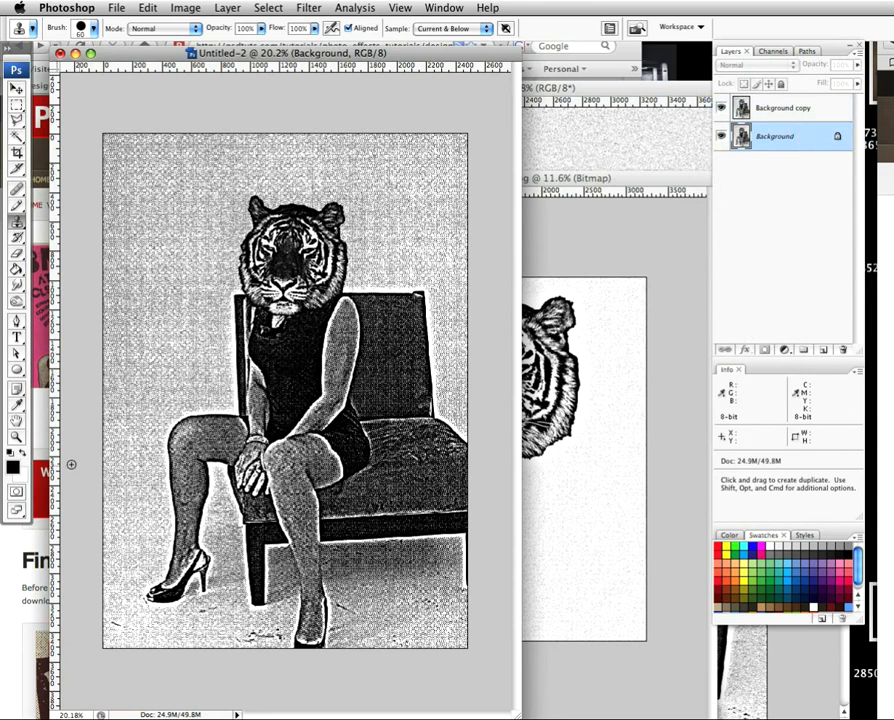
click(12, 465)
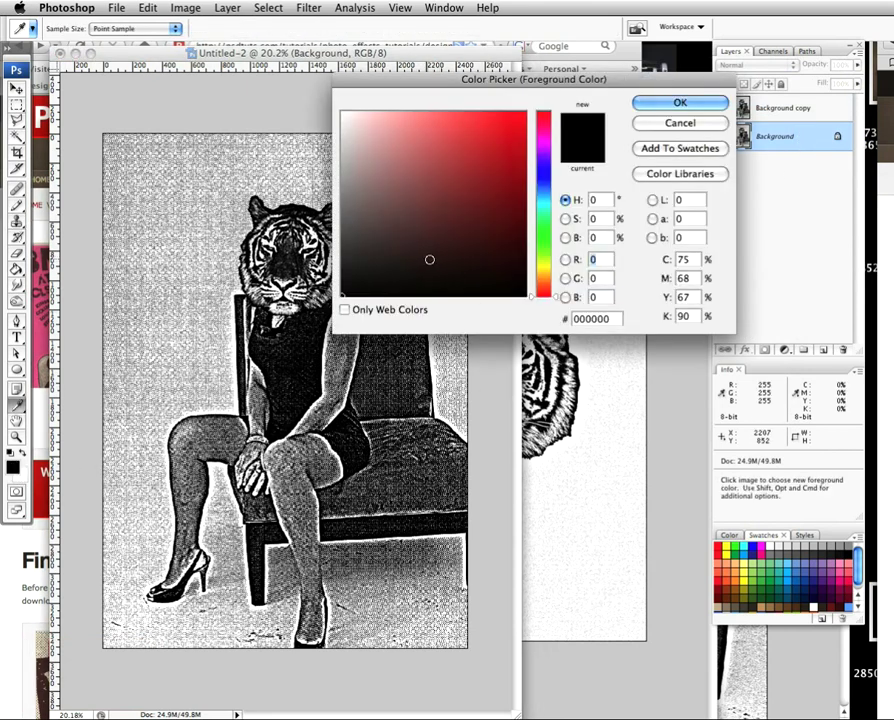
click(384, 296)
click(389, 296)
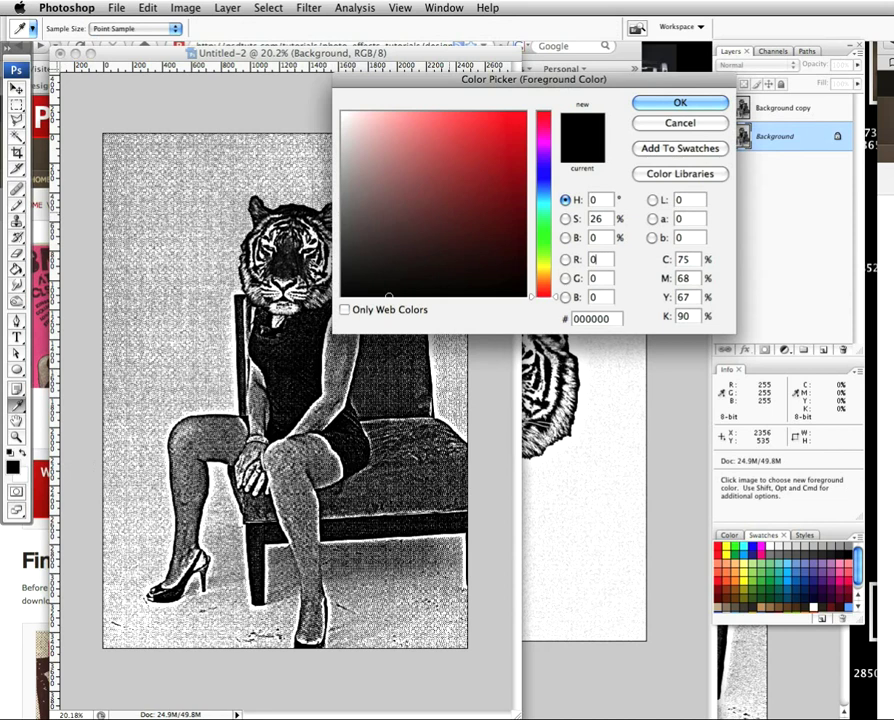
drag(164, 365, 408, 88)
drag(543, 135, 543, 130)
click(496, 125)
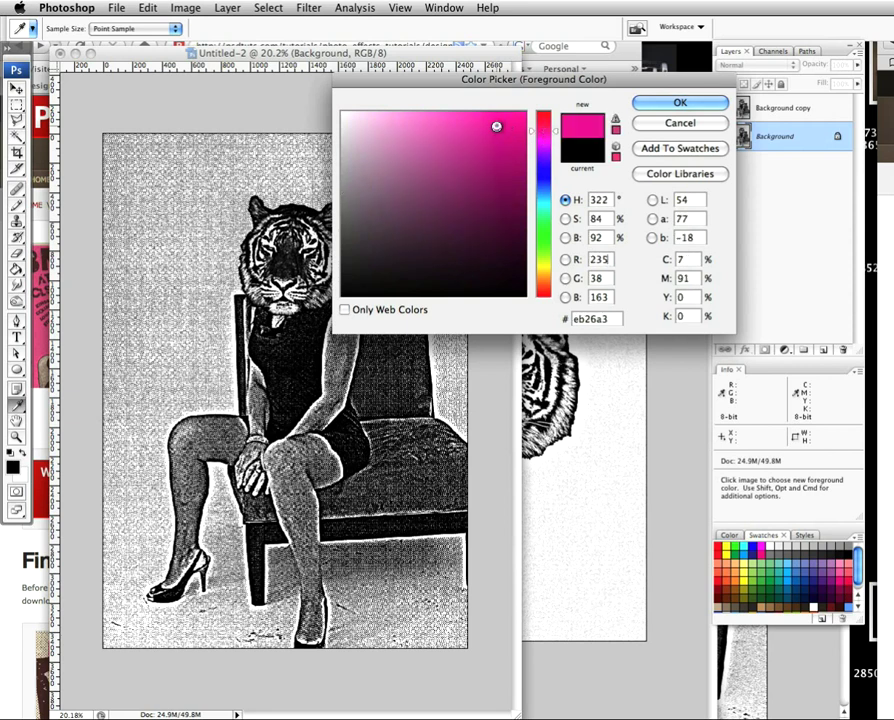
click(656, 108)
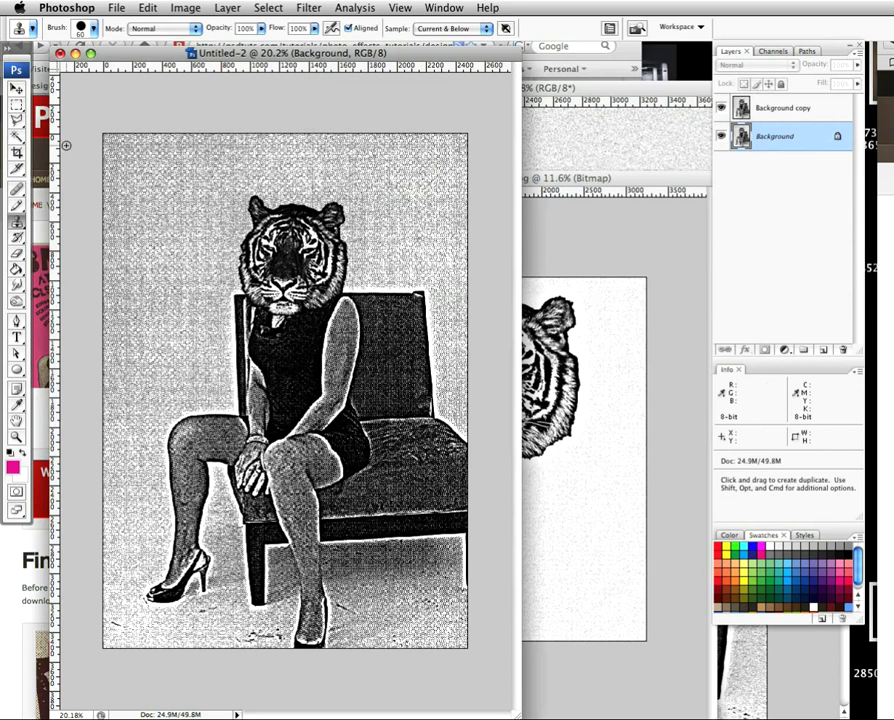
Paint the entire Background layer pink with a 2500 px Brush
drag(18, 203, 65, 207)
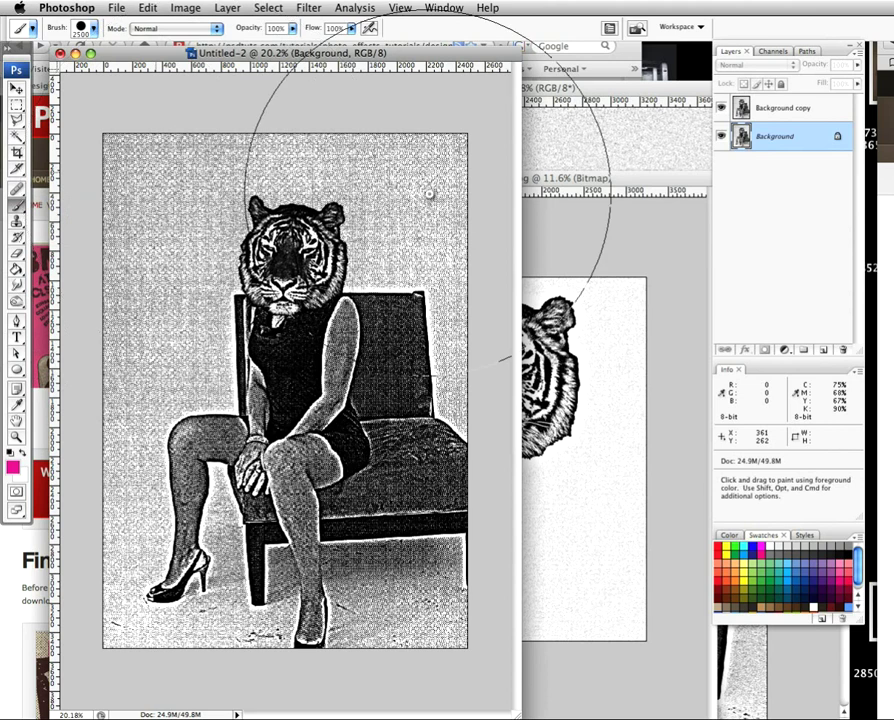
click(165, 180)
mouse_move(323, 316)
mouse_down()
mouse_move(280, 354)
mouse_move(490, 522)
mouse_move(391, 631)
mouse_move(251, 638)
mouse_move(150, 627)
mouse_move(155, 487)
mouse_up()
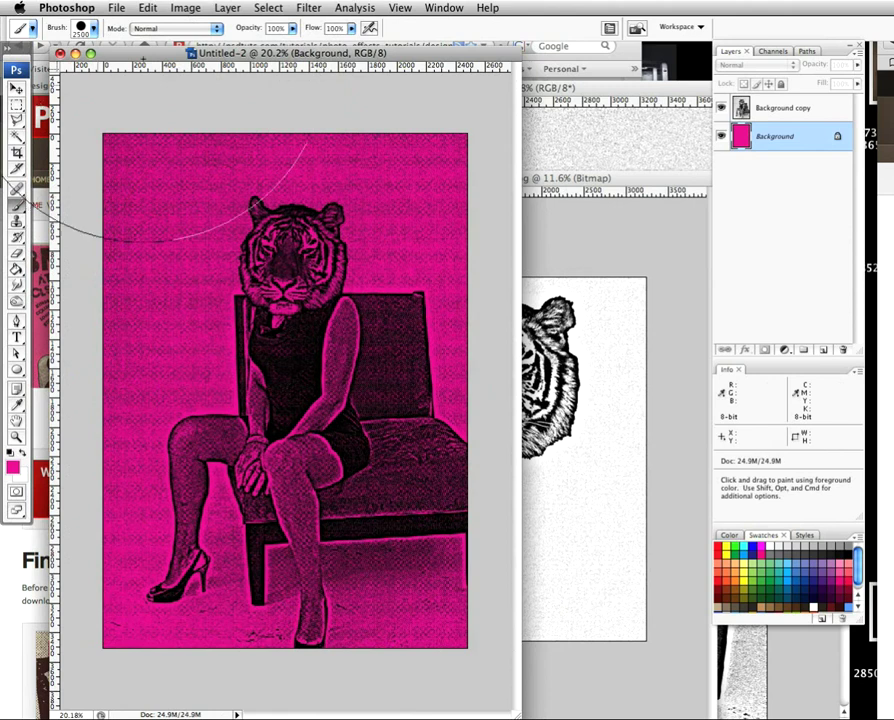
Add an empty layer above the pink Background and trace the tiger-headed woman's whole outline with the Polygonal Lasso
click(822, 351)
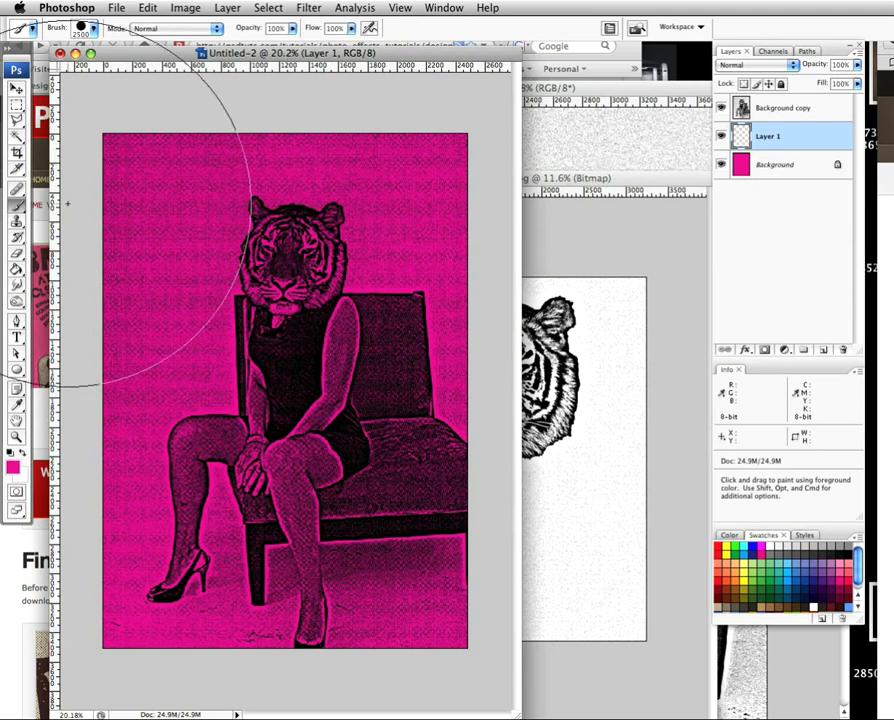
click(15, 121)
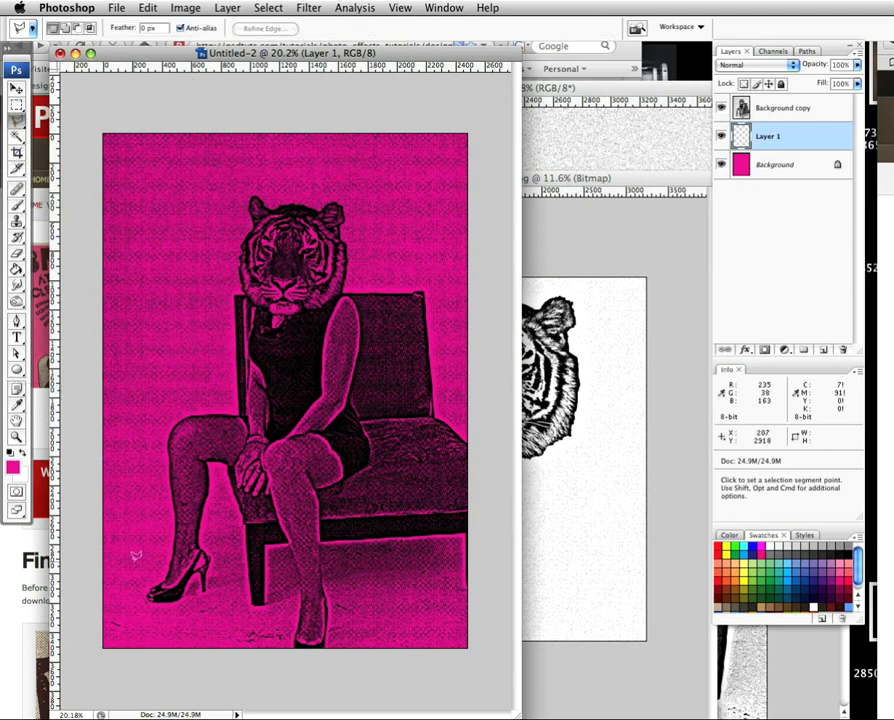
scroll(150, 588, up, 2)
scroll(155, 593, up, 1)
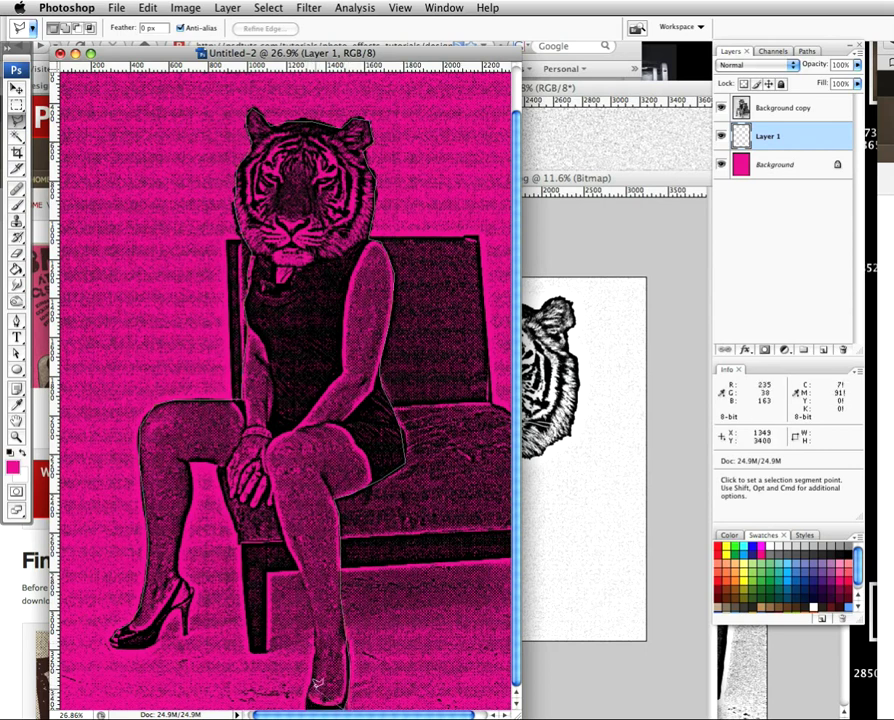
key(space)
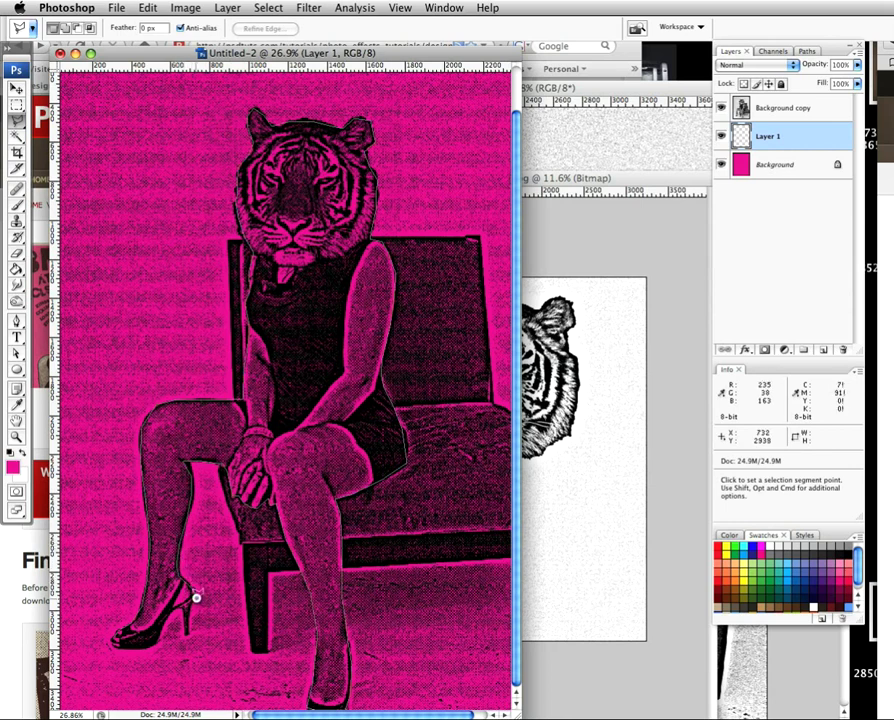
click(110, 640)
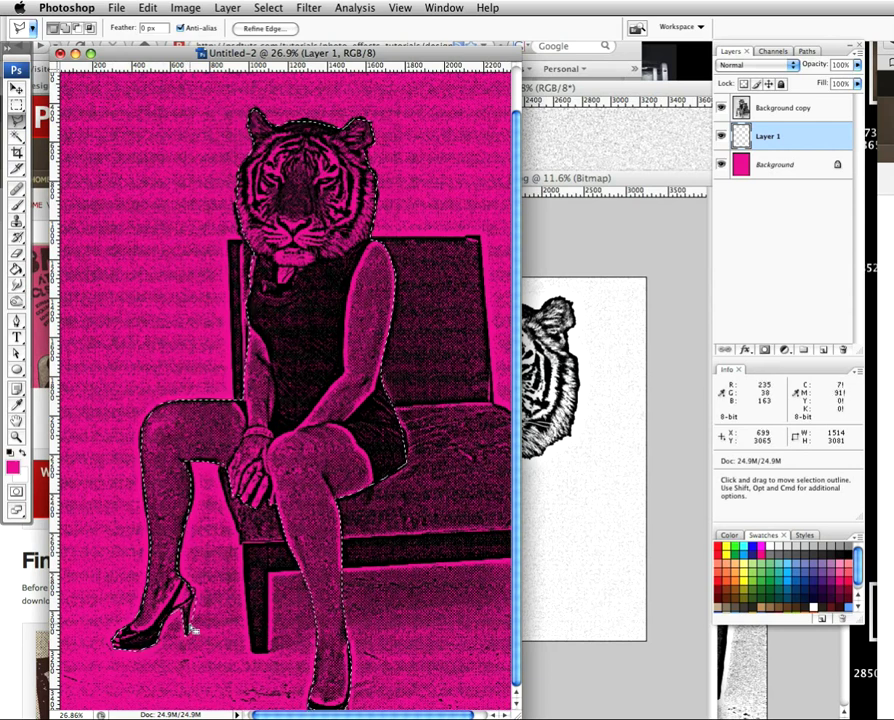
Set the foreground colour to a very pale cream yellow
click(12, 467)
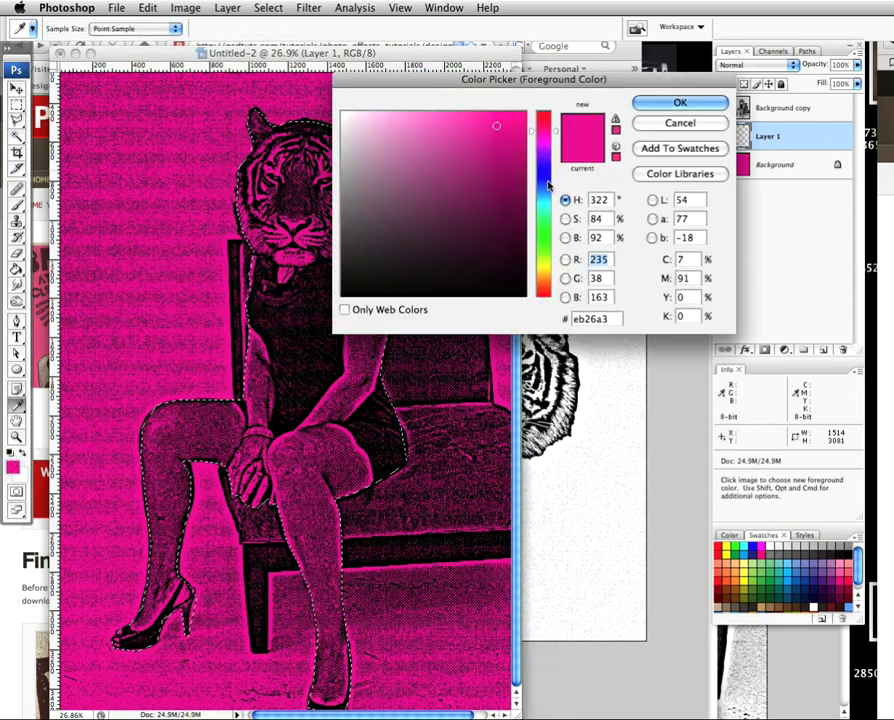
drag(545, 281, 545, 271)
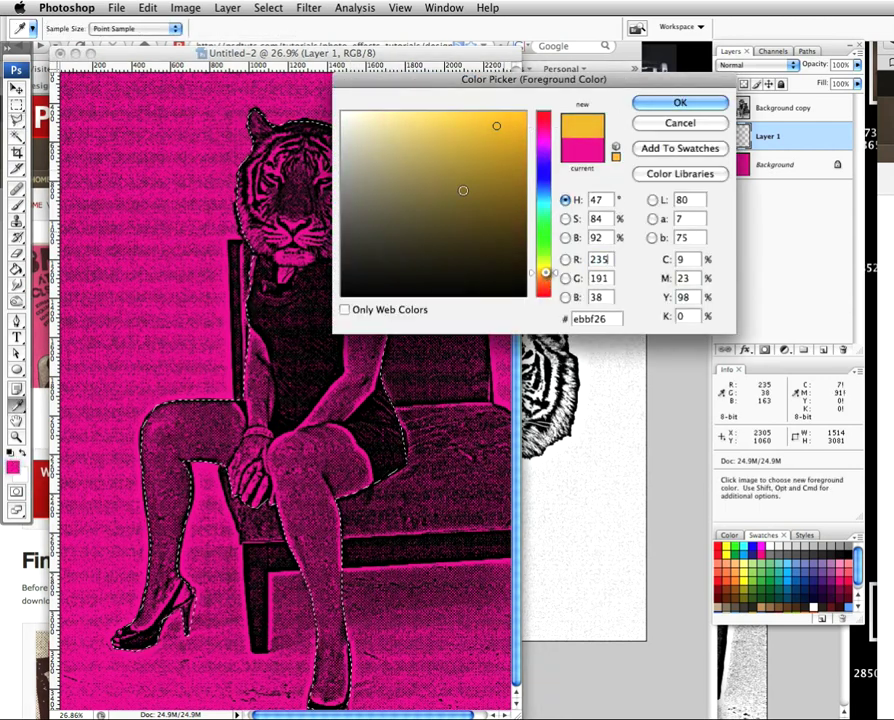
click(419, 118)
drag(366, 116, 364, 115)
click(653, 105)
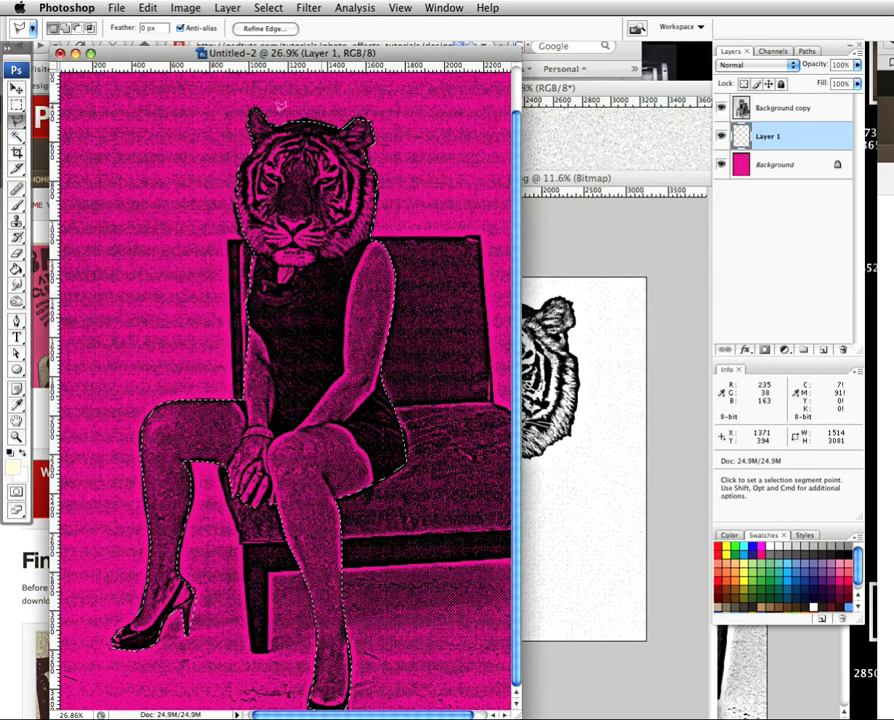
Brush the pale cream over the whole selected figure on Layer 1 and deselect
key(b)
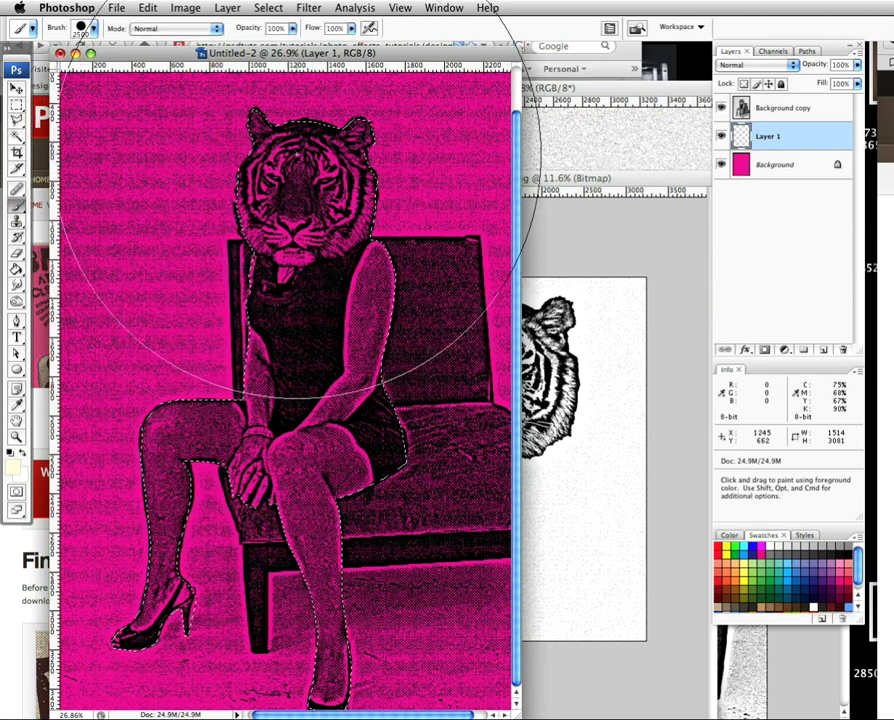
mouse_move(349, 207)
mouse_down()
mouse_move(289, 428)
mouse_move(207, 643)
mouse_move(330, 655)
mouse_up()
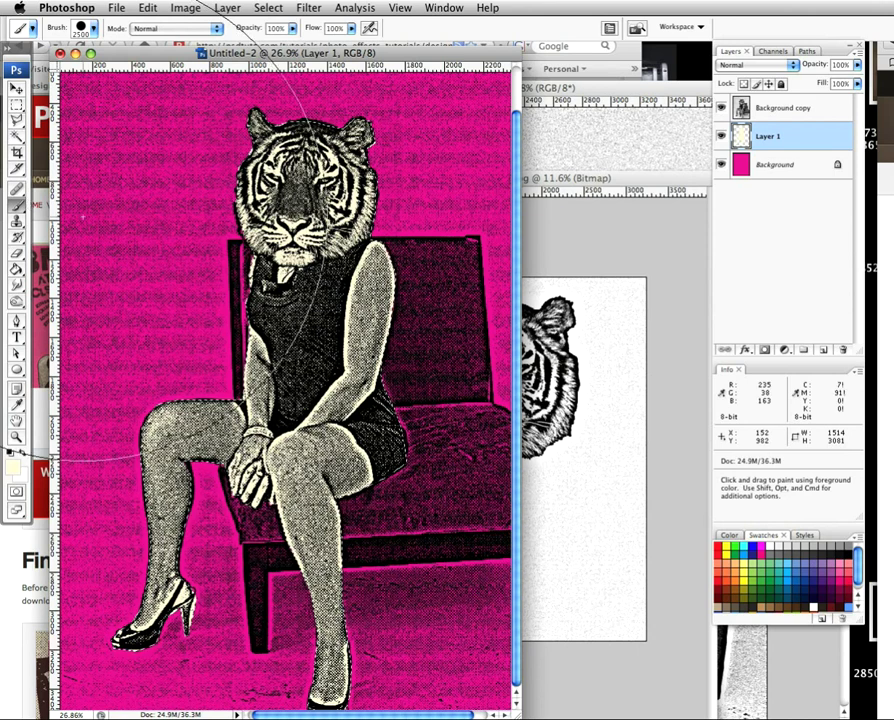
key(super+d)
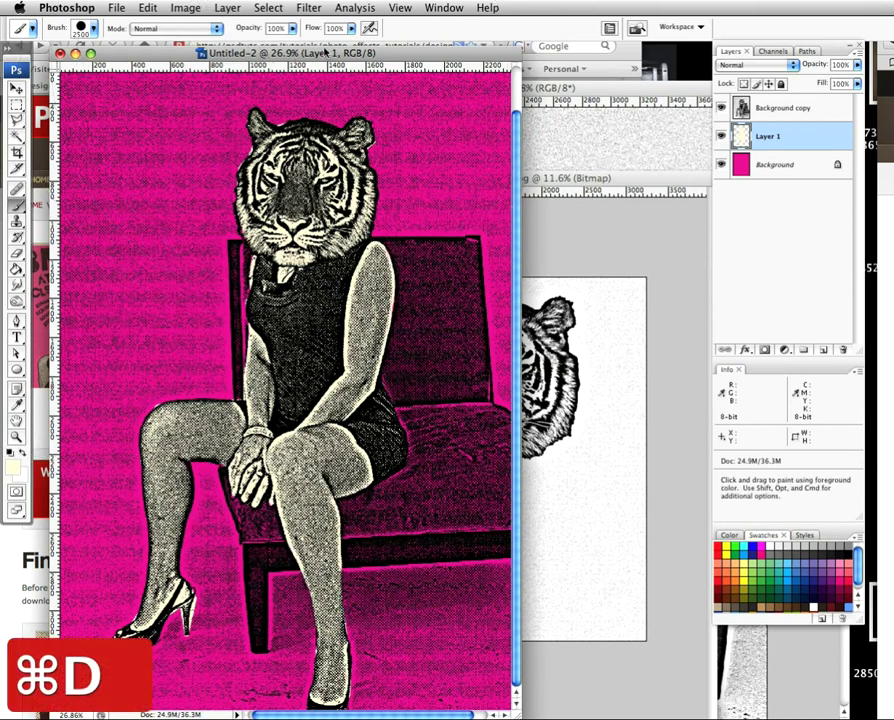
Switch to the PSDTUTS tutorial in Firefox and examine the final poster and the flame-drawing diagram with its Bezier points
drag(328, 56, 388, 52)
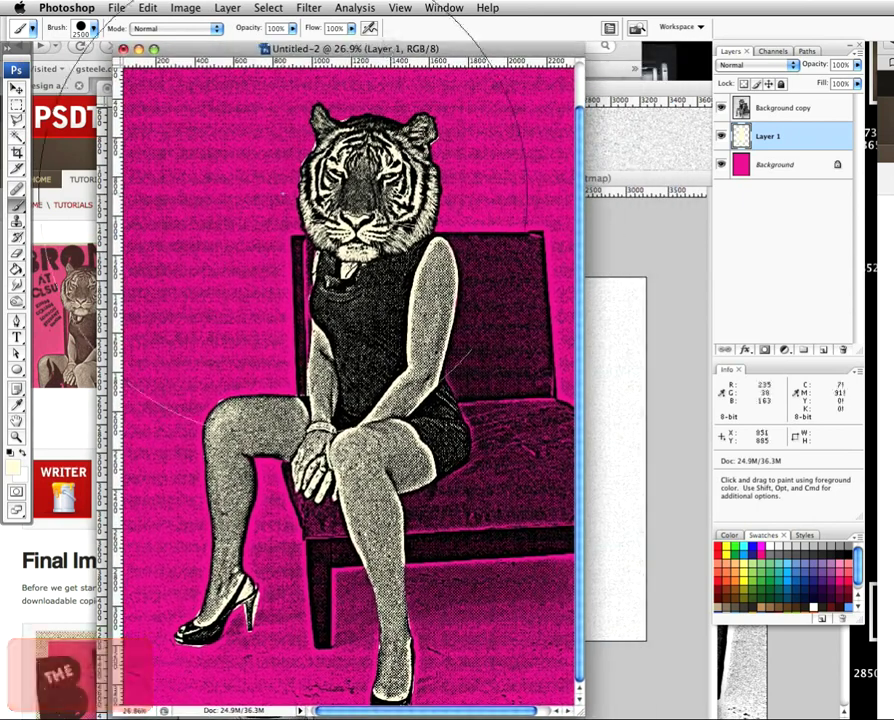
click(62, 284)
scroll(221, 422, down, 15)
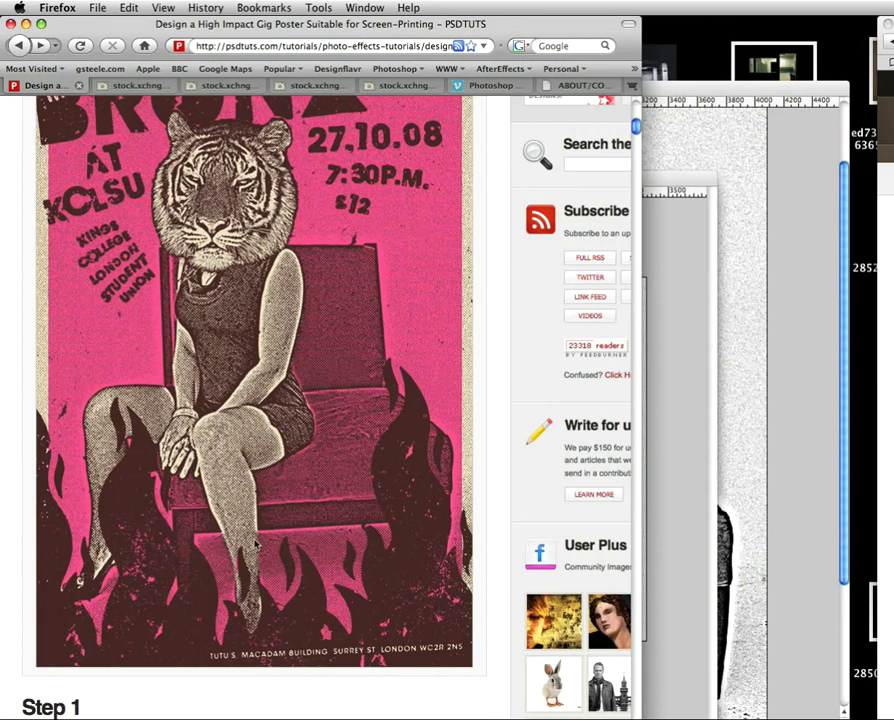
scroll(254, 548, down, 20)
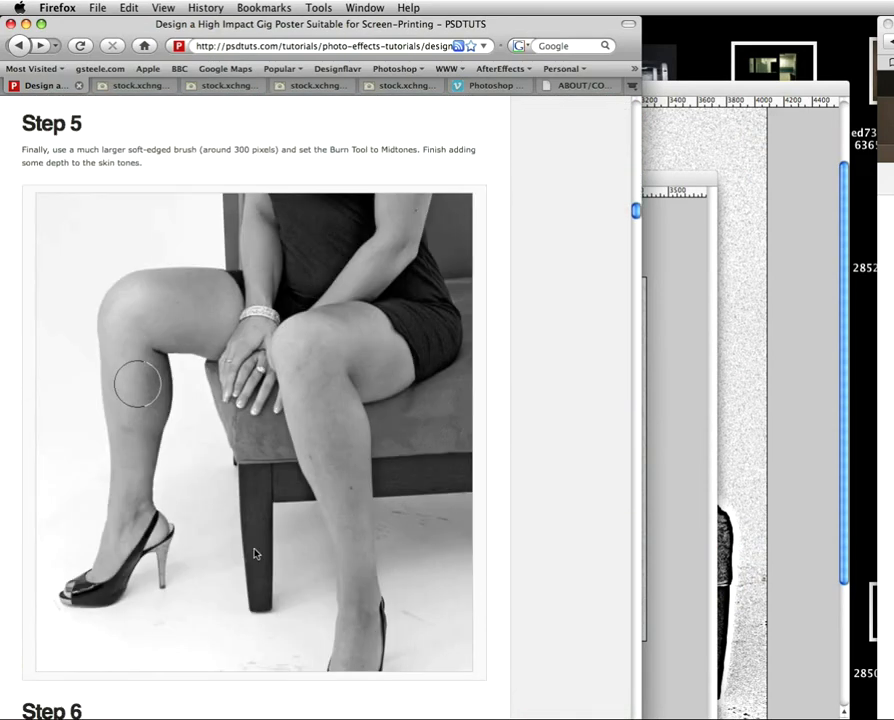
scroll(254, 553, down, 20)
scroll(254, 552, down, 20)
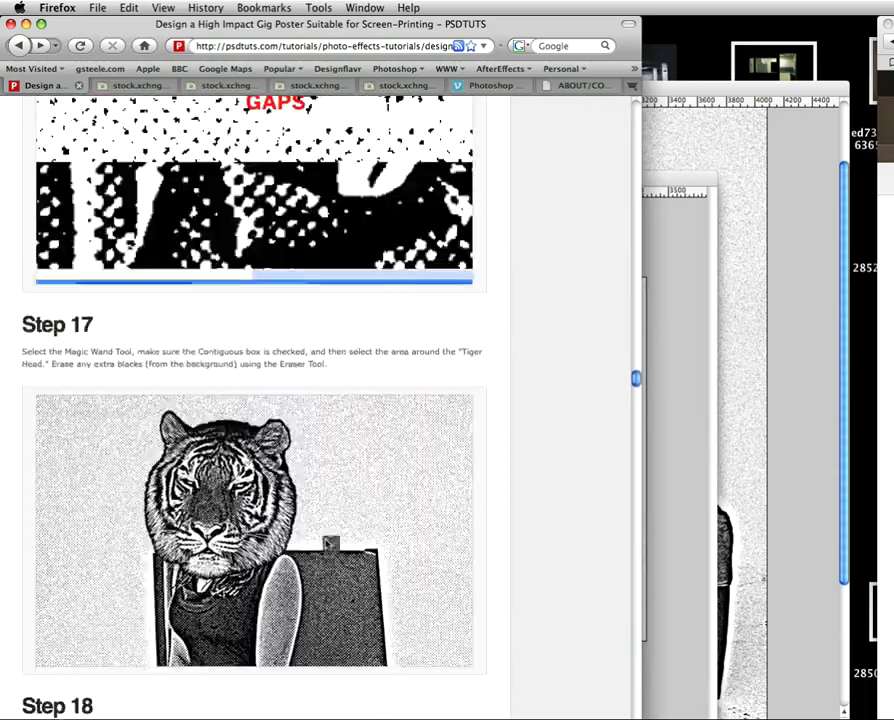
scroll(378, 556, down, 20)
scroll(378, 556, down, 2)
scroll(378, 555, up, 1)
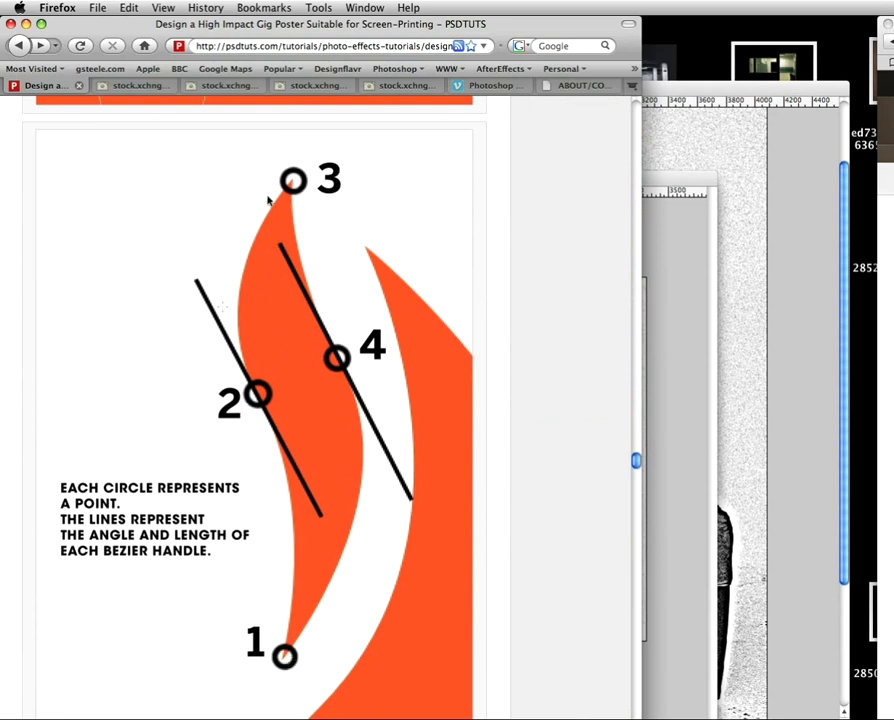
Return to the Untitled-2 poster in Photoshop and set the Pen tool to Shape Layers with black as the colour
click(697, 175)
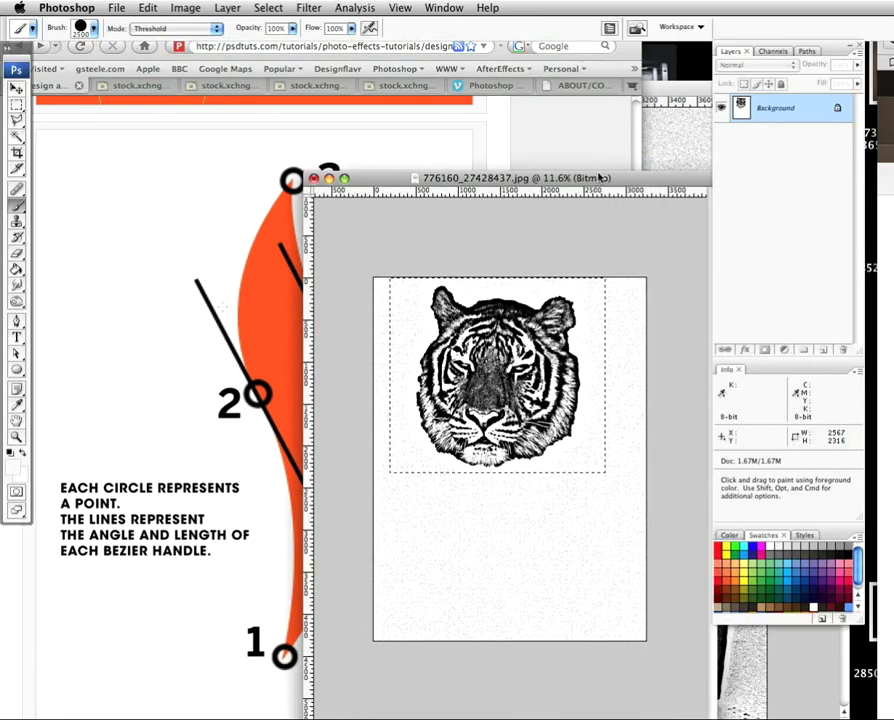
key(super+grave)
key(F9)
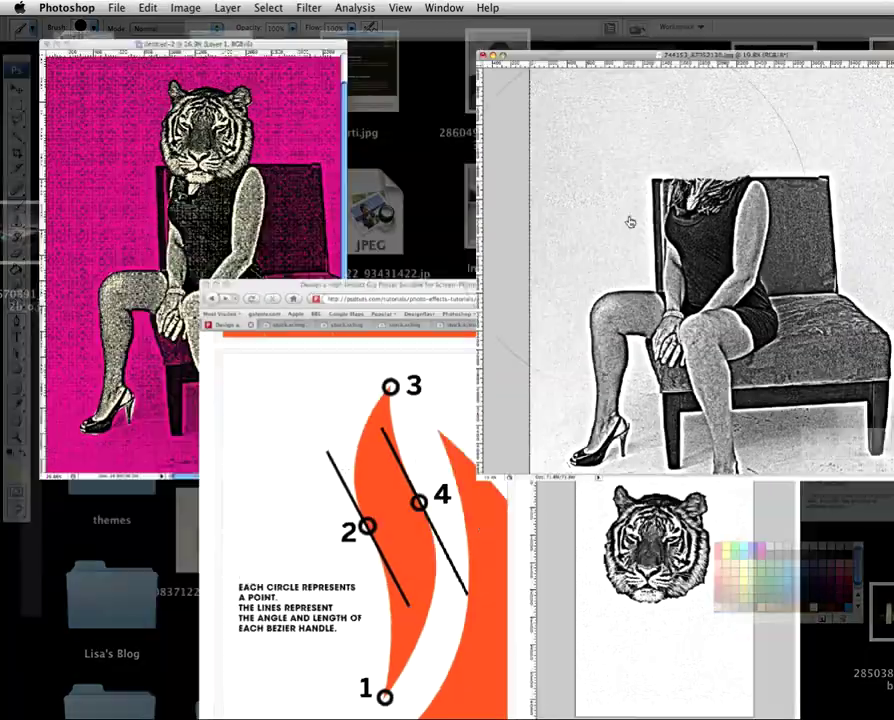
click(266, 244)
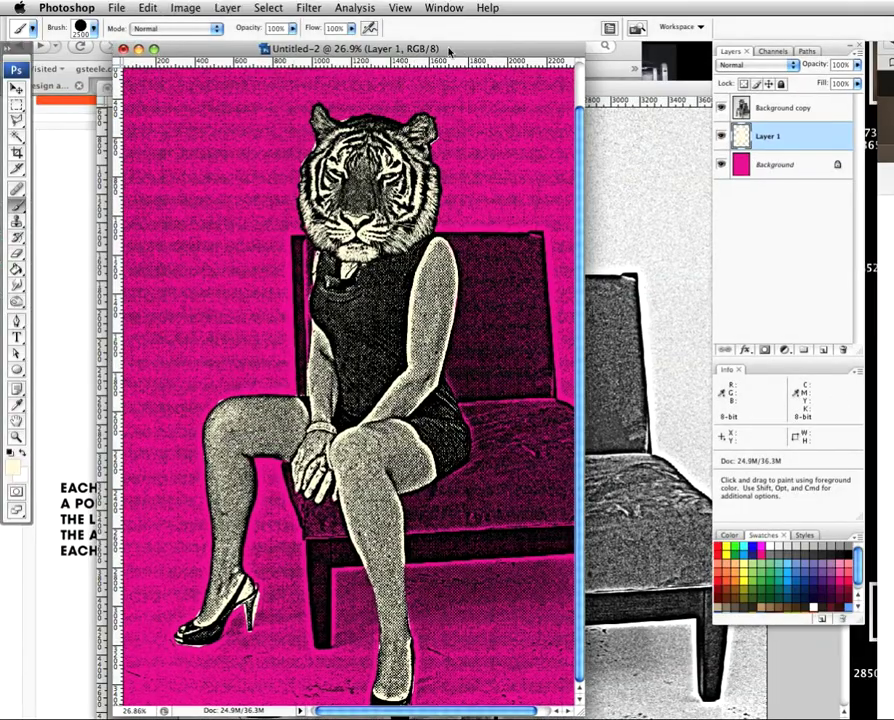
click(17, 328)
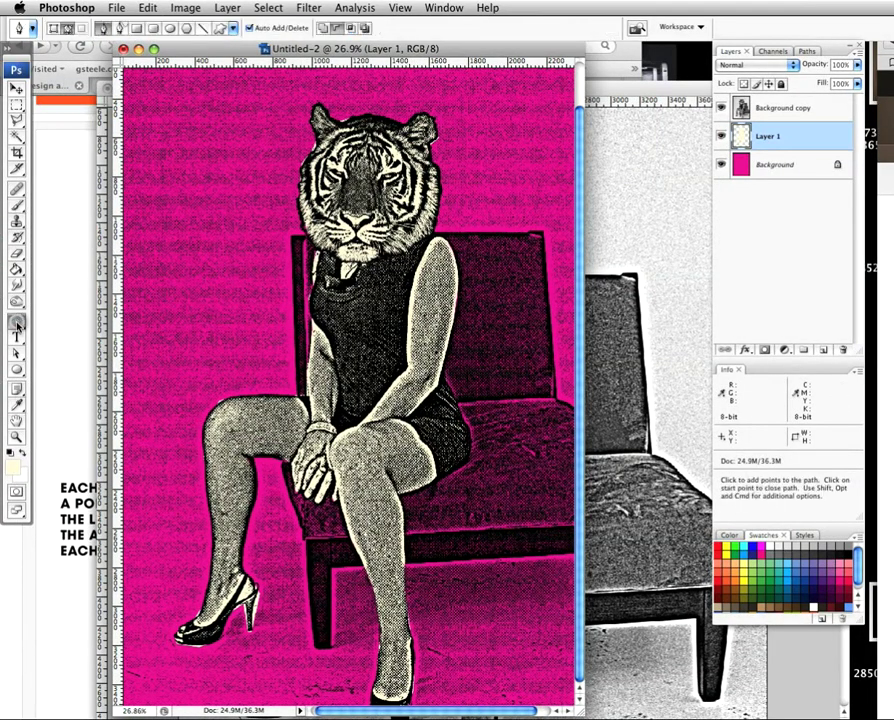
click(54, 28)
click(10, 453)
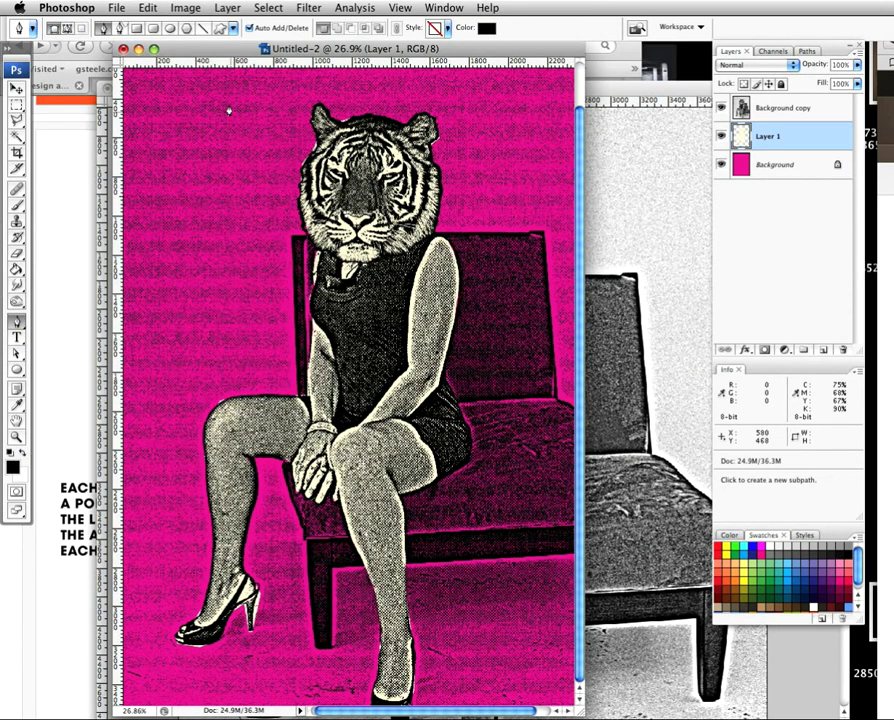
Try to draw a small curved black flame beside the woman's shoulder as a closed Pen shape above Layer 1
click(226, 332)
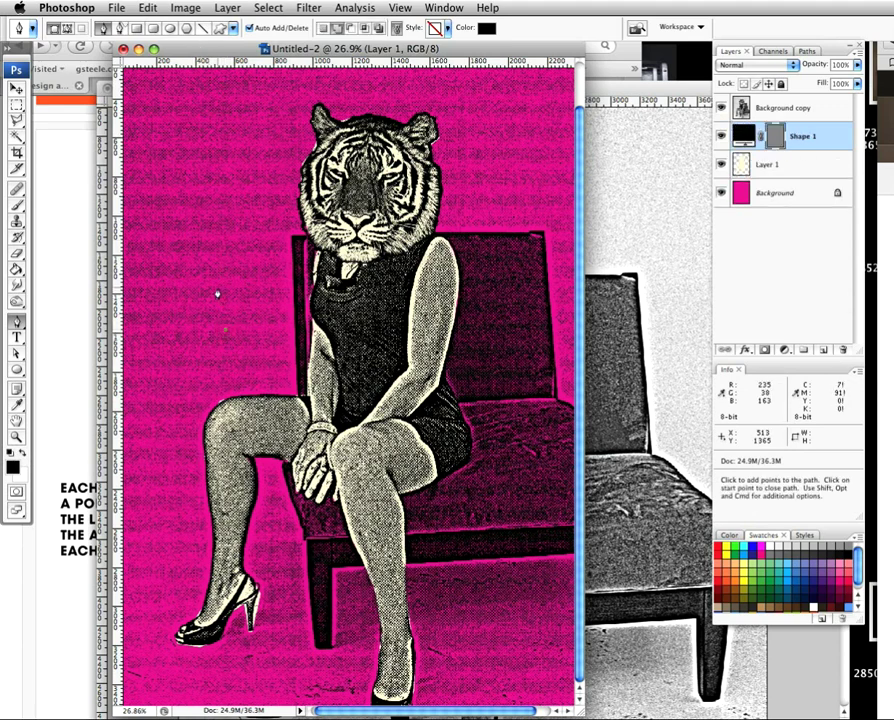
drag(217, 290, 200, 262)
drag(232, 294, 215, 265)
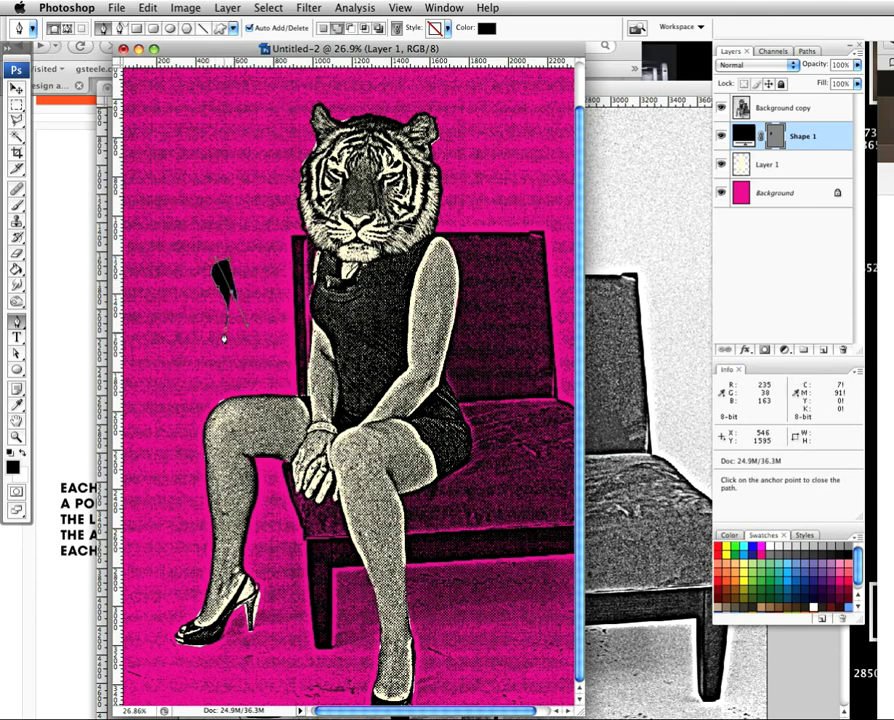
click(224, 338)
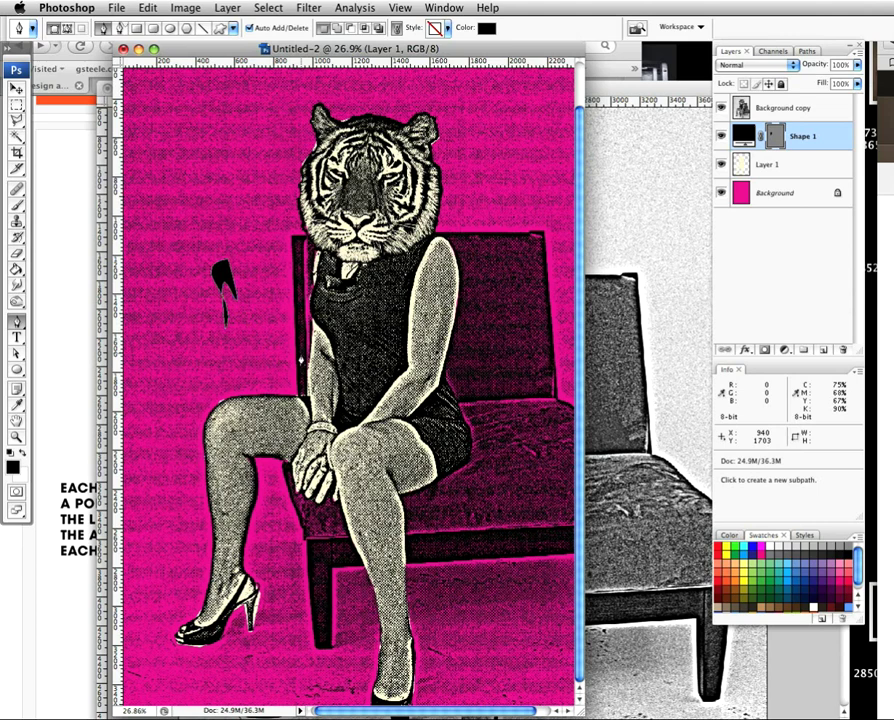
key(super)
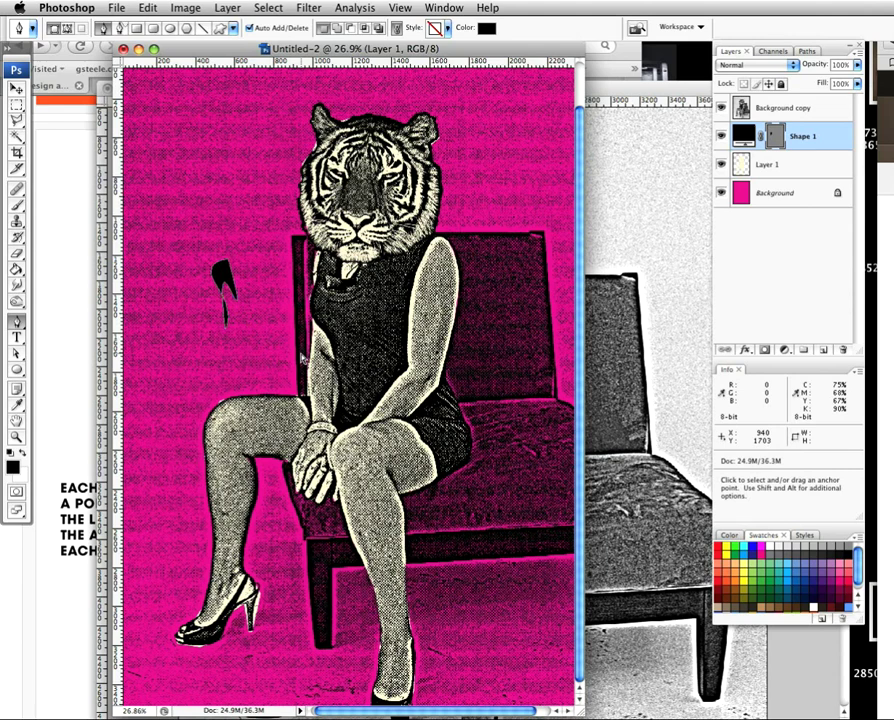
key(super+d)
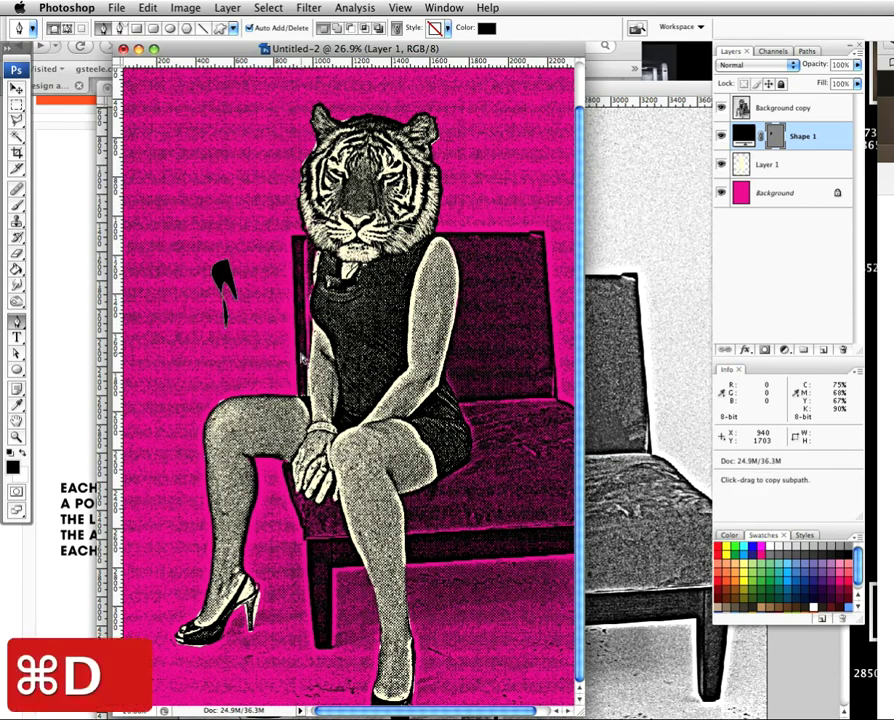
Undo the whole pen-drawn flame shape, back to Layer 1
key(alt+super+z)
key(alt+super+z)
key(alt+super+z)
key(alt+super+z)
key(alt+super+z)
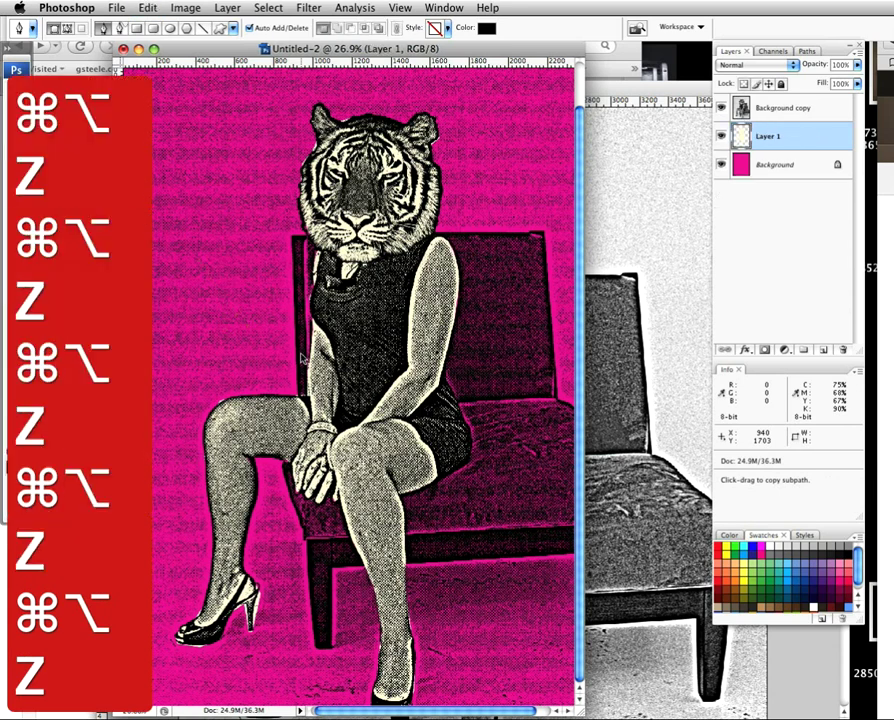
Switch to the PSDTUTS tutorial in Firefox and examine the flame instructions and distressed flame image in Steps 21 and 22
drag(347, 57, 396, 54)
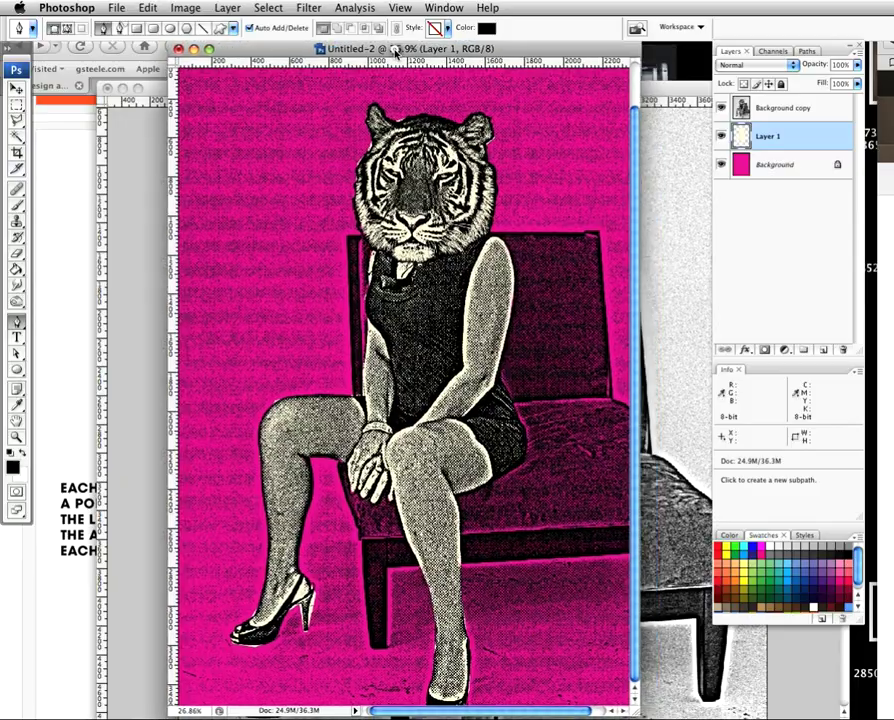
click(54, 194)
scroll(54, 194, down, 5)
scroll(119, 181, up, 20)
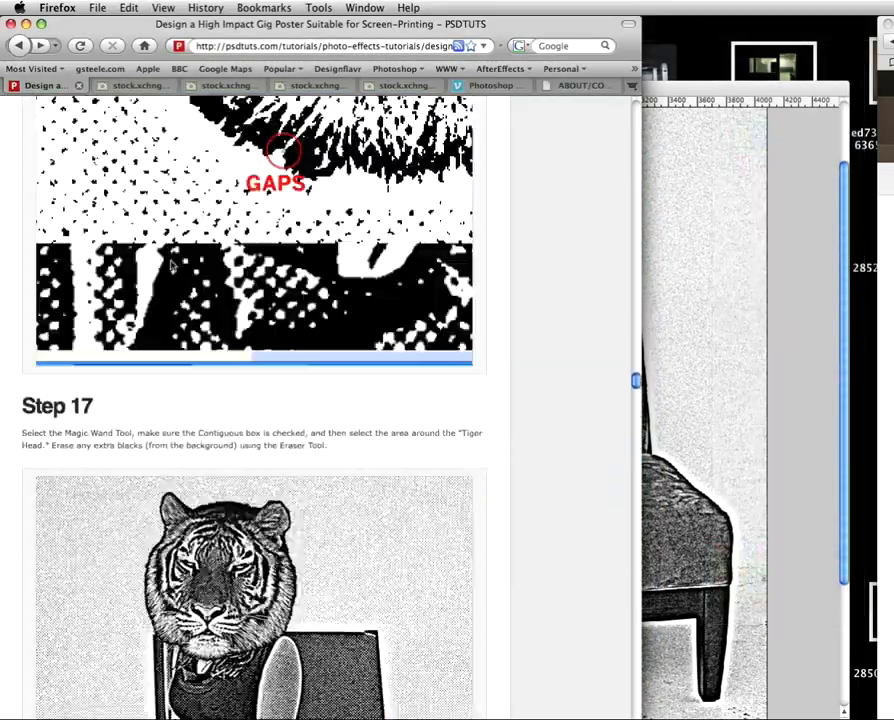
scroll(171, 268, down, 20)
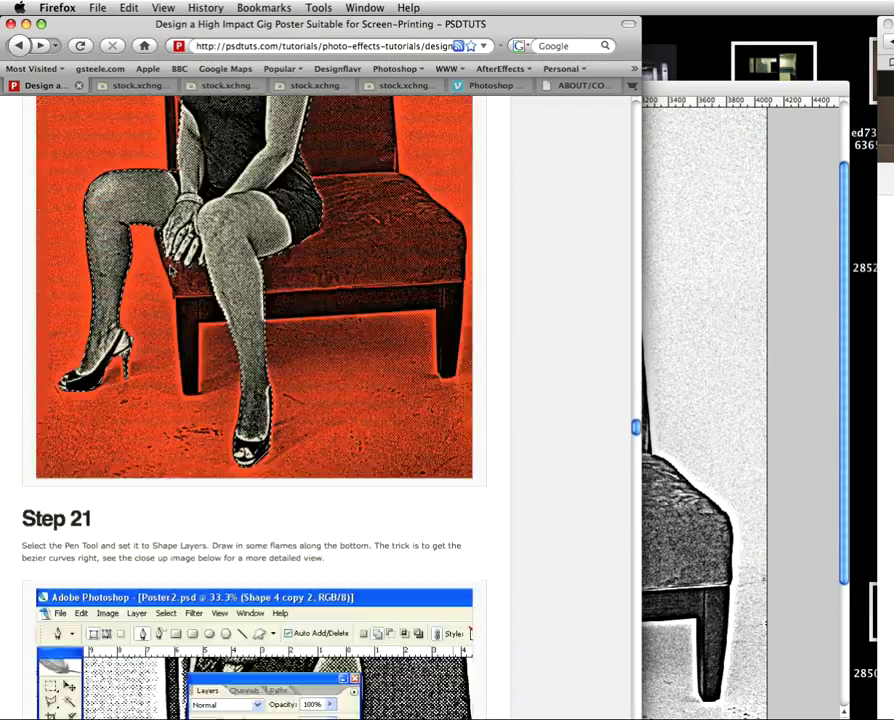
scroll(172, 268, up, 1)
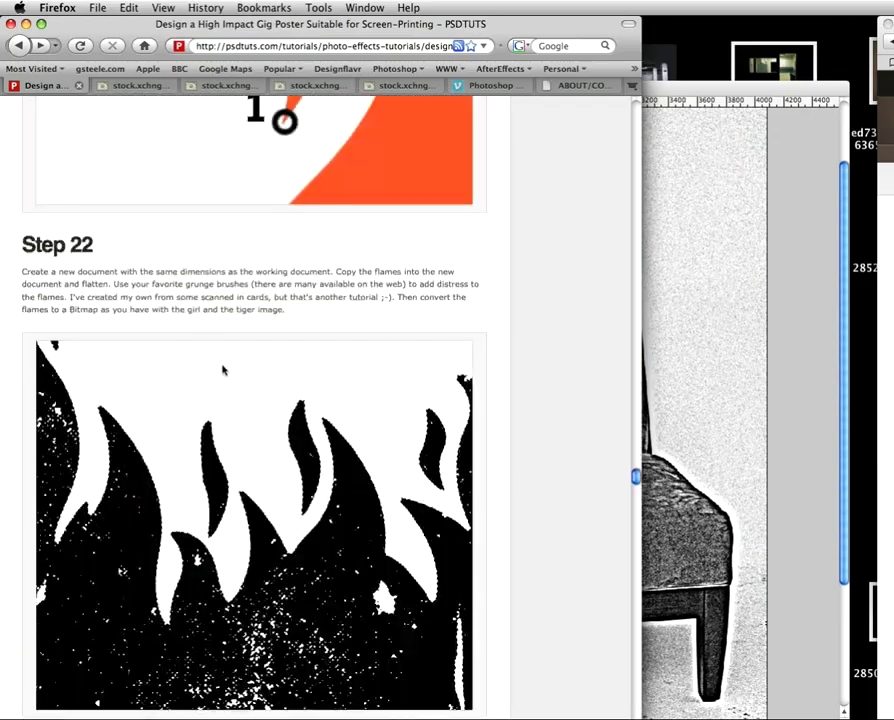
Open the saved flame picture Picture 41.jpg in Photoshop and enlarge it to 300 percent in width and height
click(855, 718)
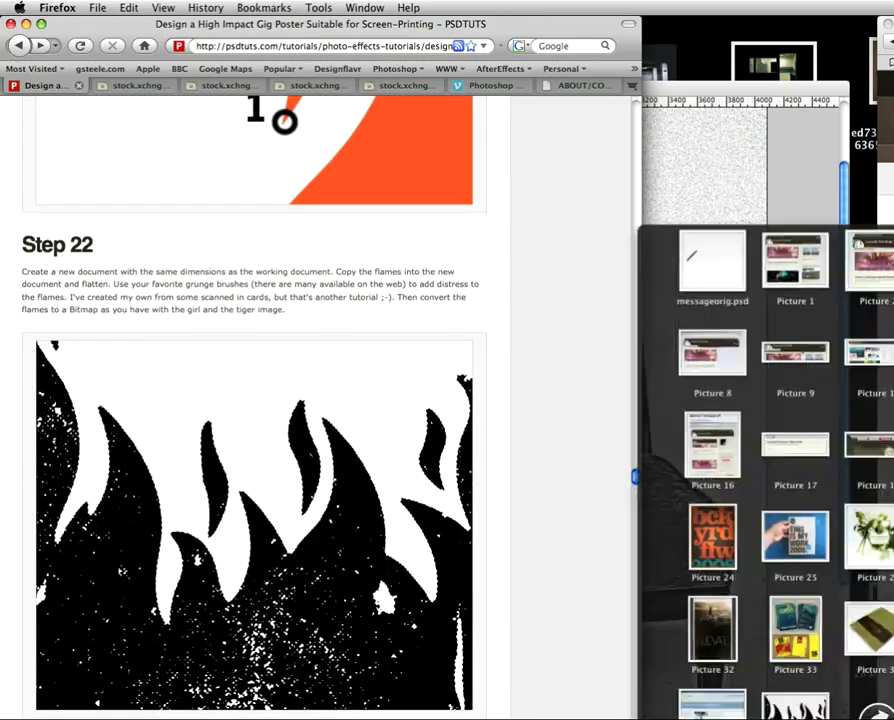
drag(760, 705, 380, 715)
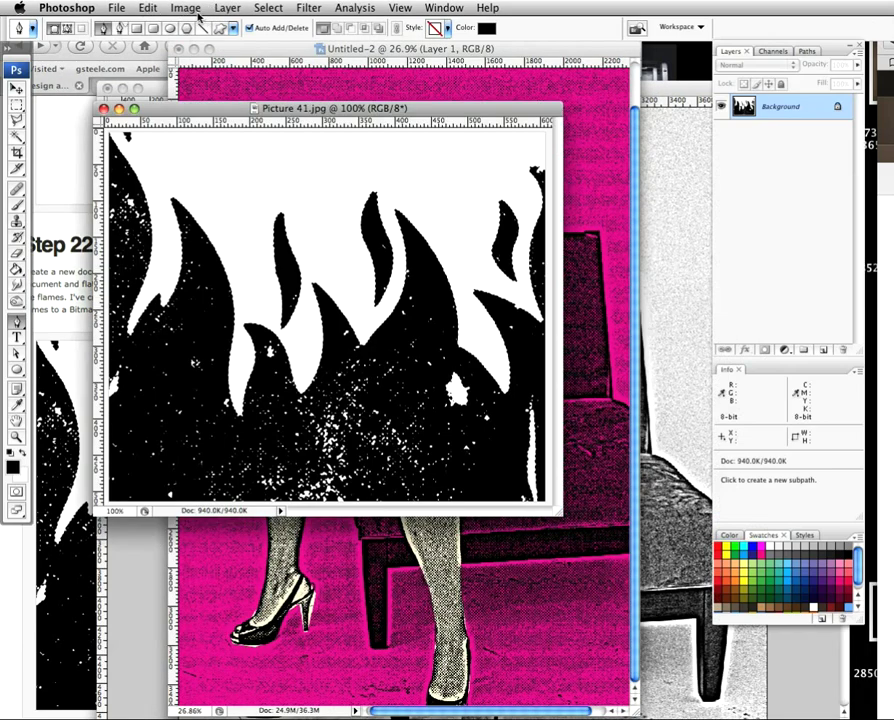
click(192, 9)
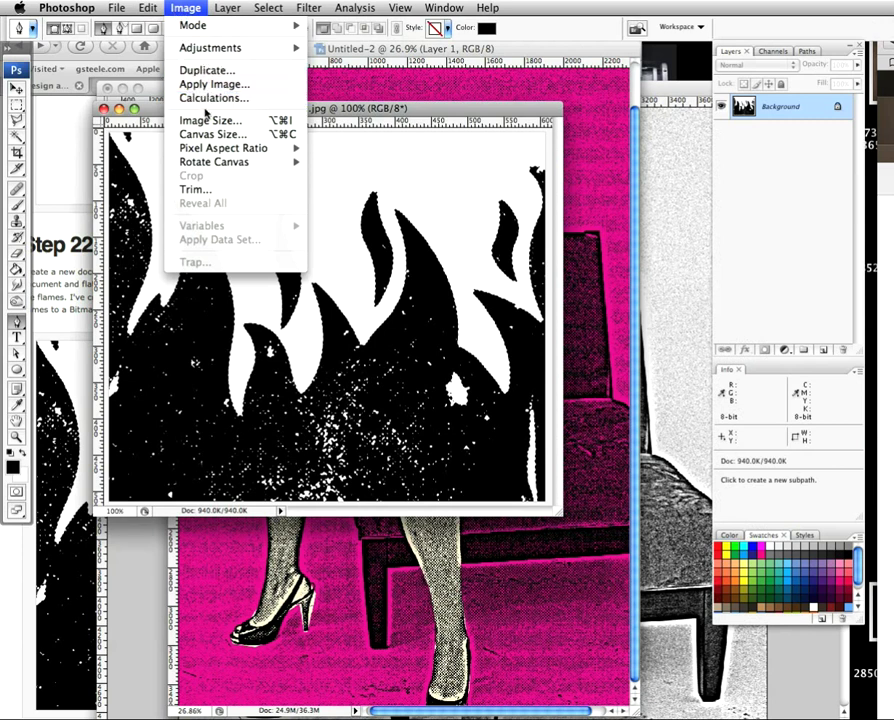
click(208, 120)
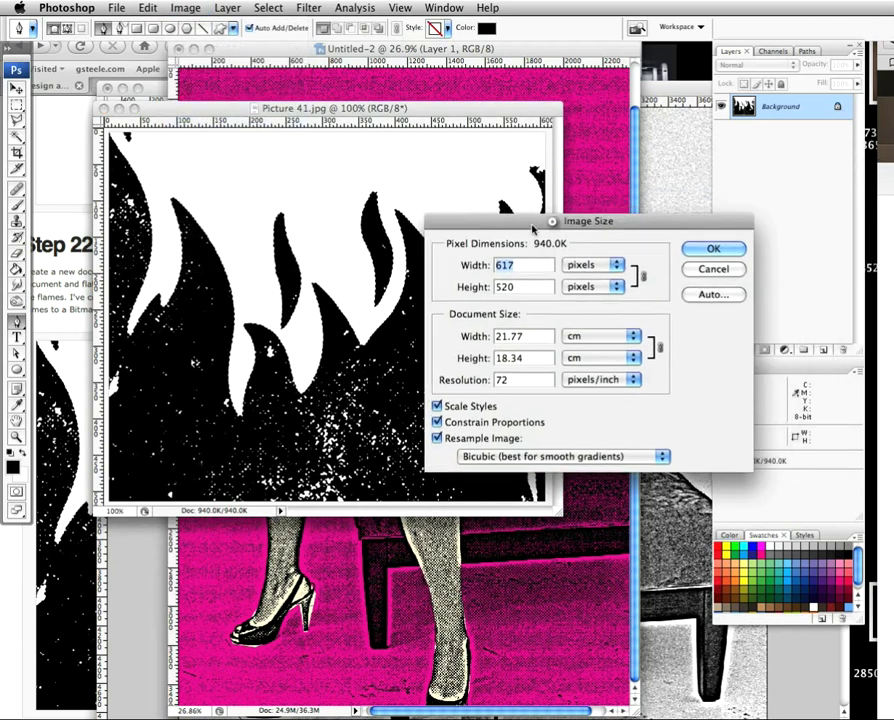
click(528, 276)
click(531, 265)
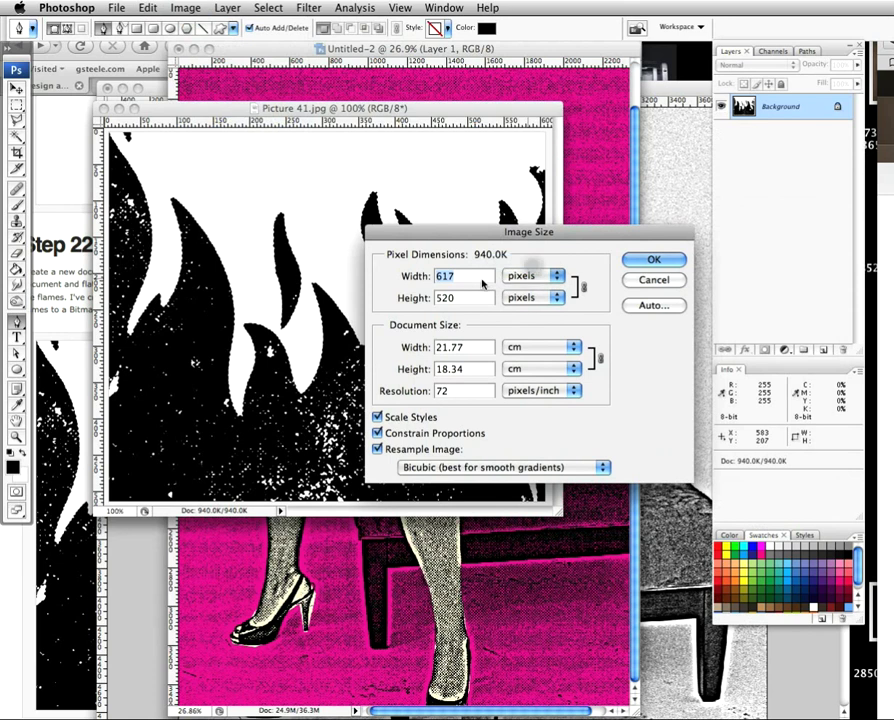
text(320)
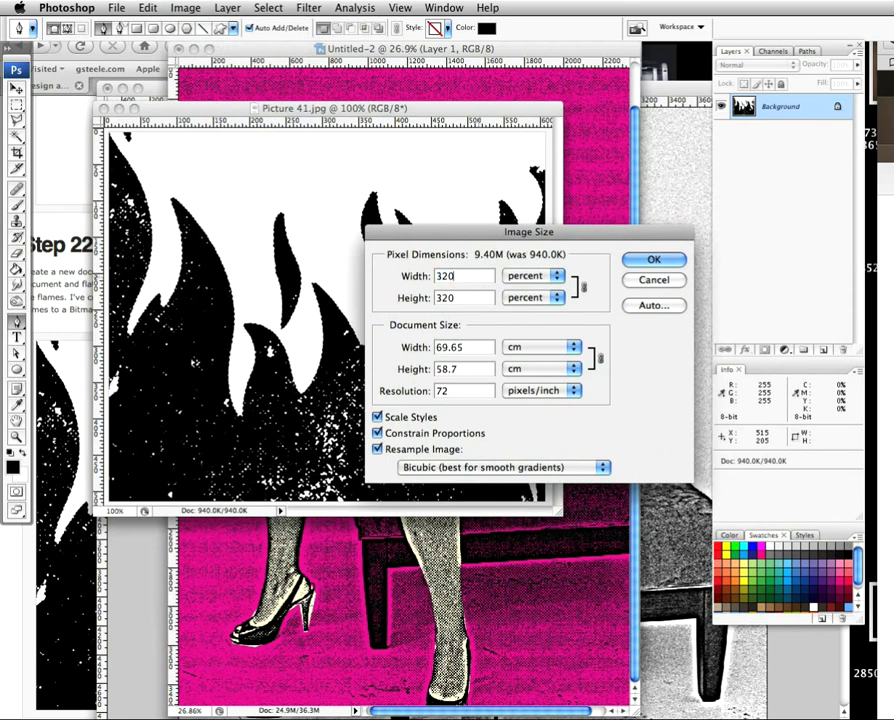
key(BackSpace)
key(BackSpace)
text(00)
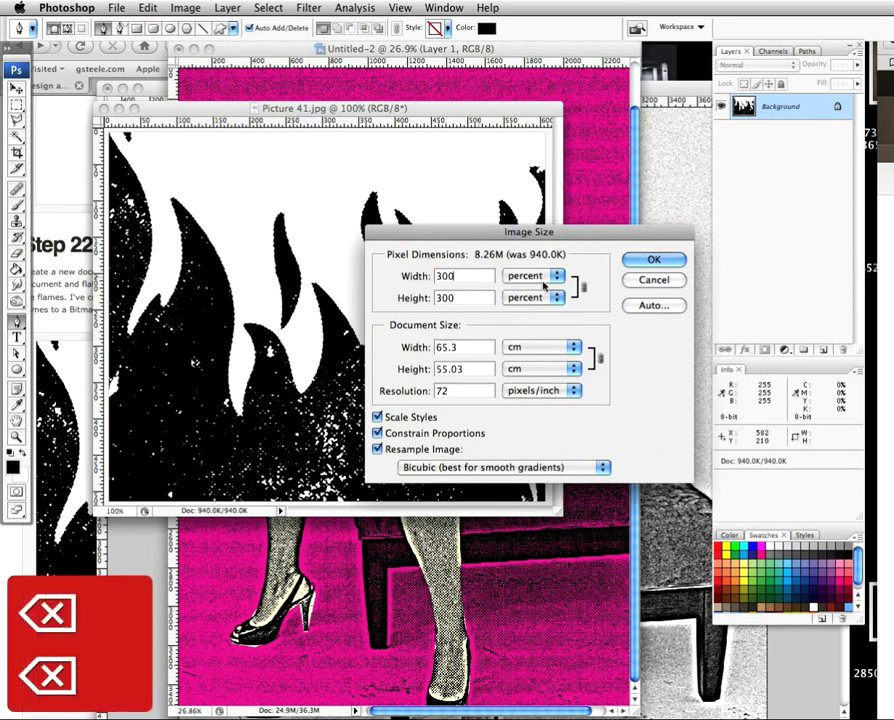
click(652, 262)
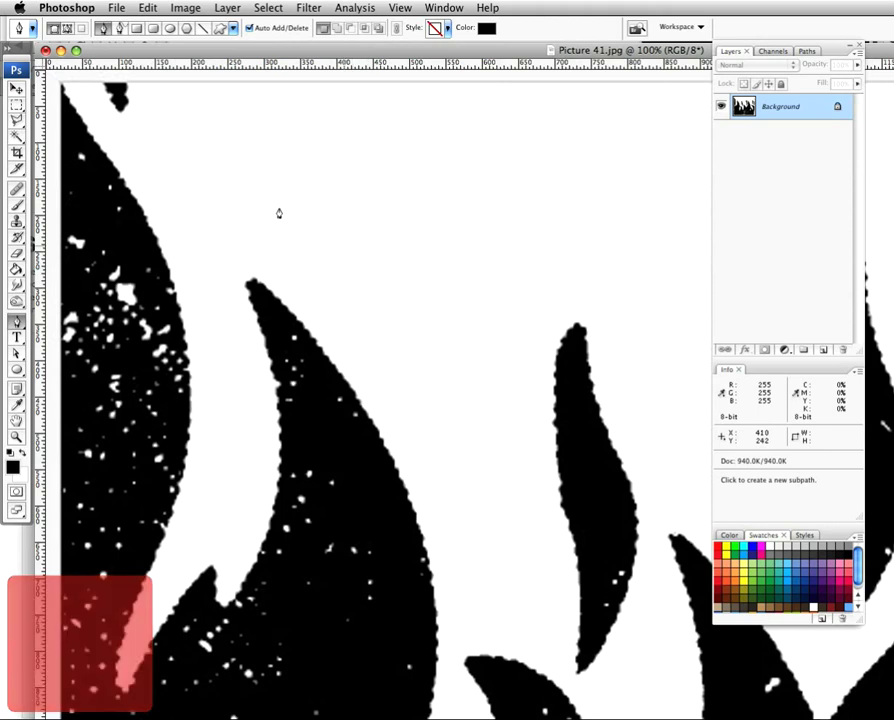
Select all the black flame areas with Color Range, using Sampled Colors and a Fuzziness of 40
click(269, 10)
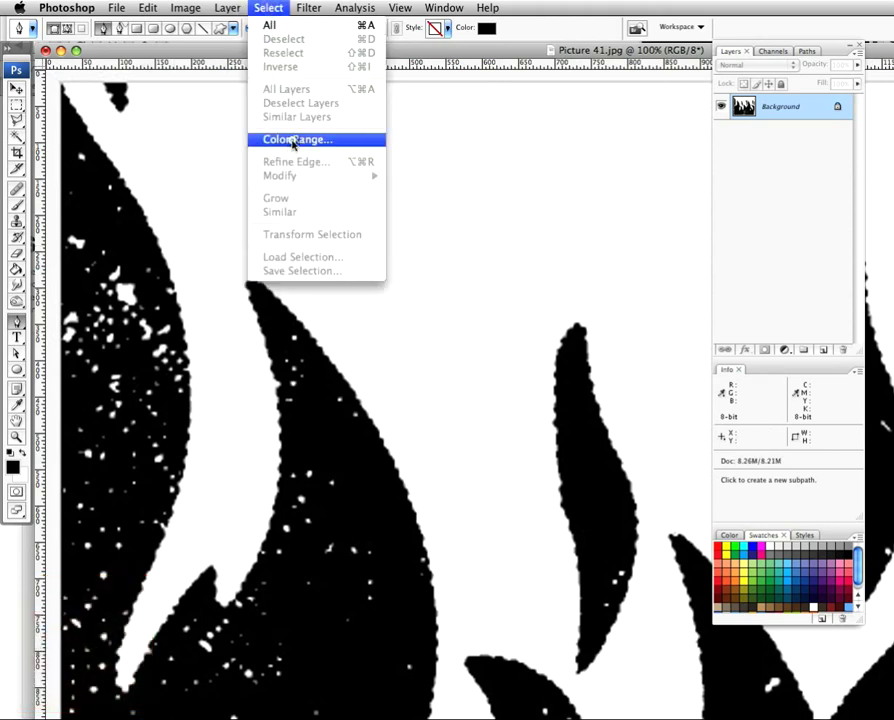
click(293, 140)
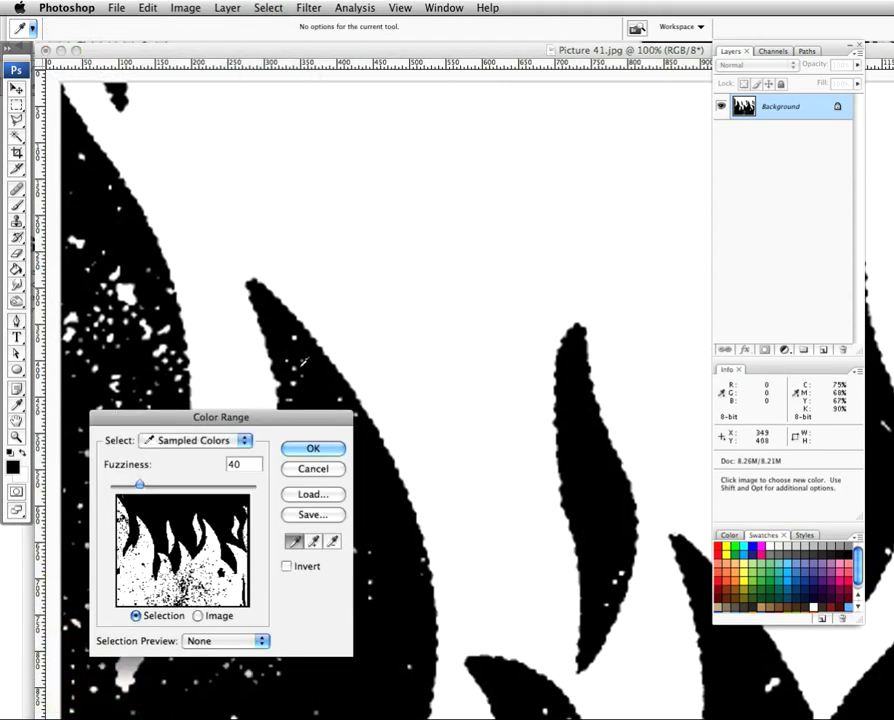
click(313, 451)
key(p)
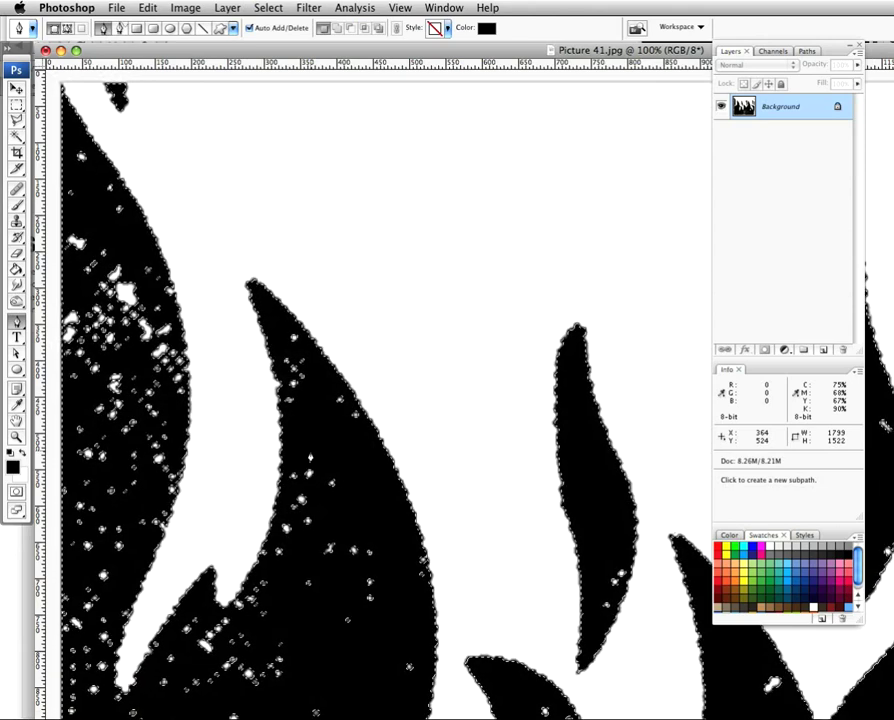
Add a new layer above the flame picture's Background and fill the selected flames black with the 2500 px brush
click(823, 350)
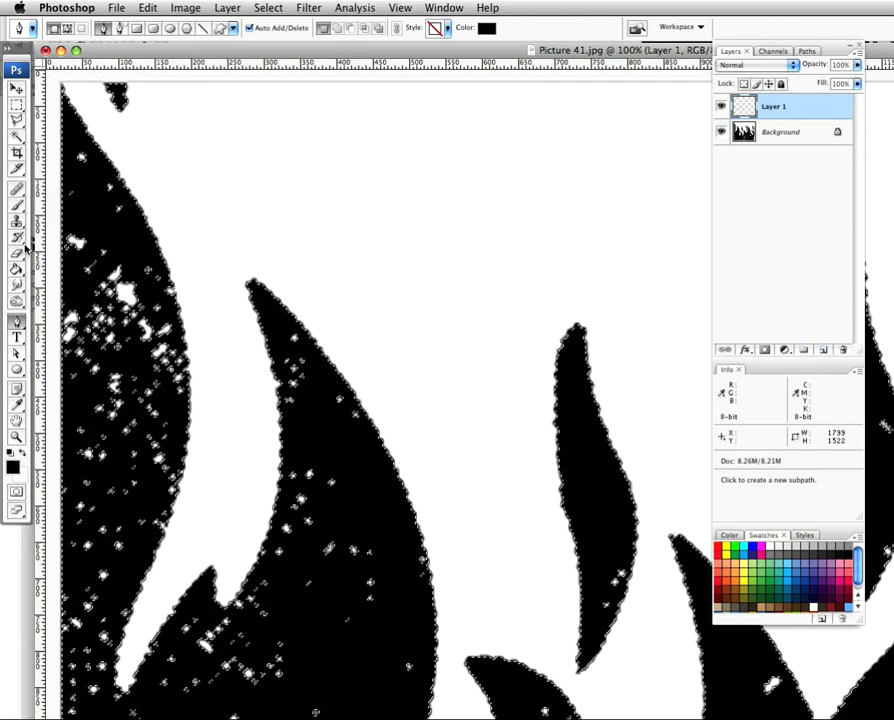
click(17, 204)
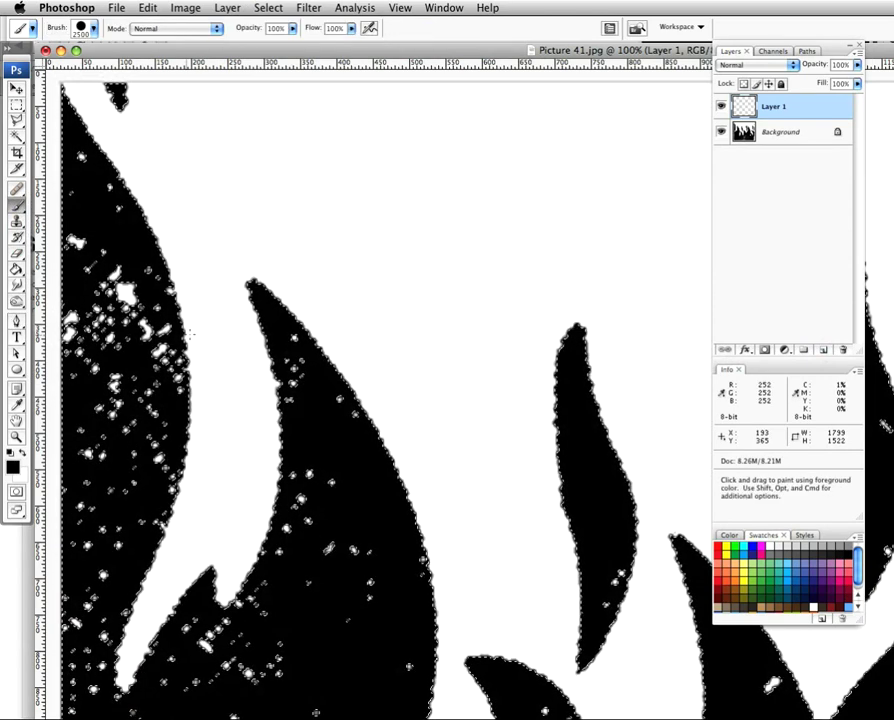
scroll(210, 337, down, 1)
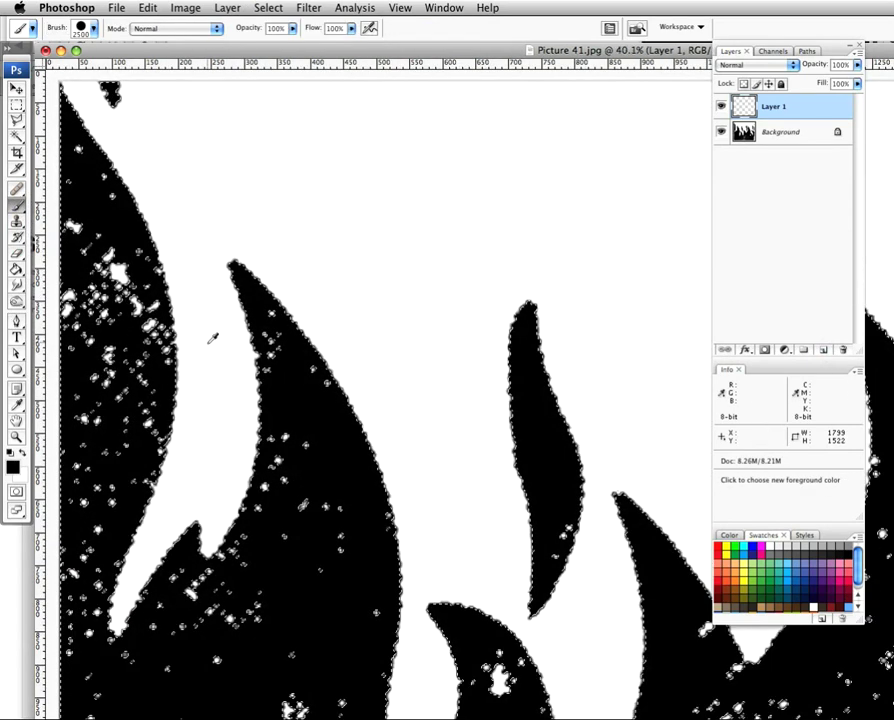
scroll(210, 337, down, 2)
scroll(650, 478, up, 3)
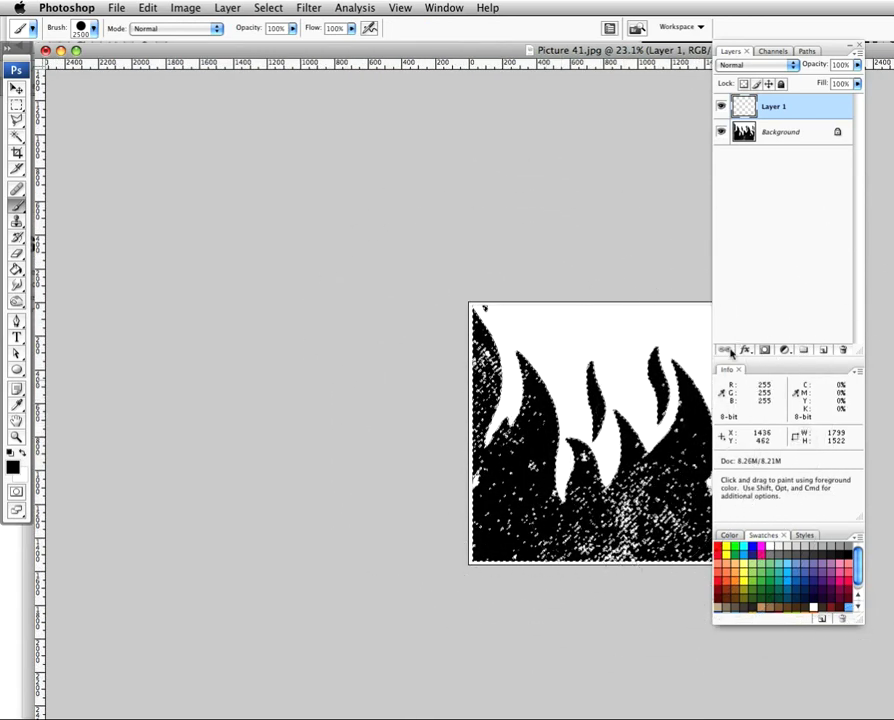
click(672, 210)
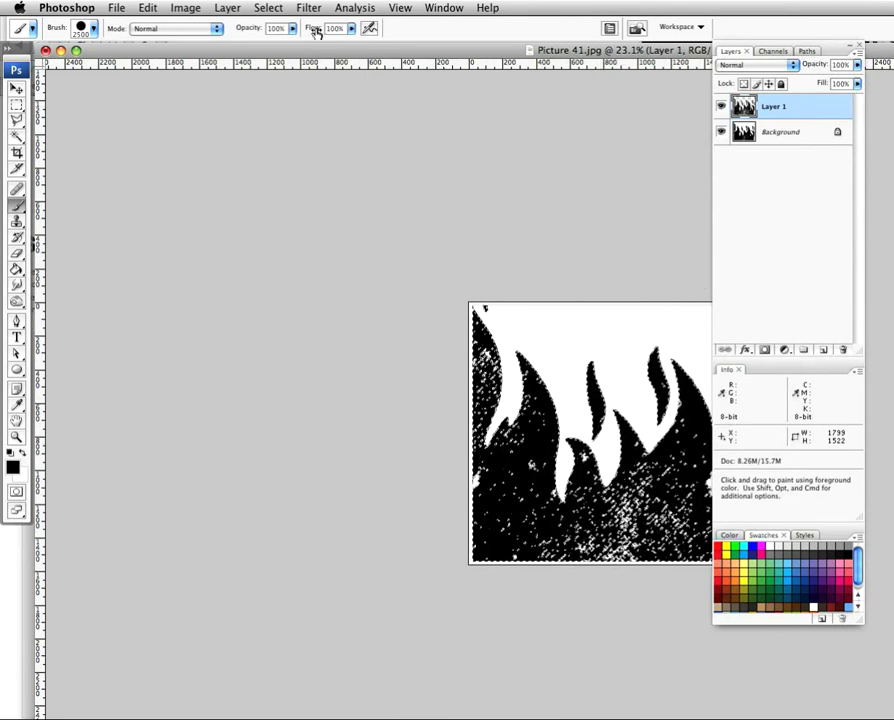
Hide the flame picture's Background layer, drop the flame selection and copy the entire contents of Layer 1
drag(317, 53, 179, 50)
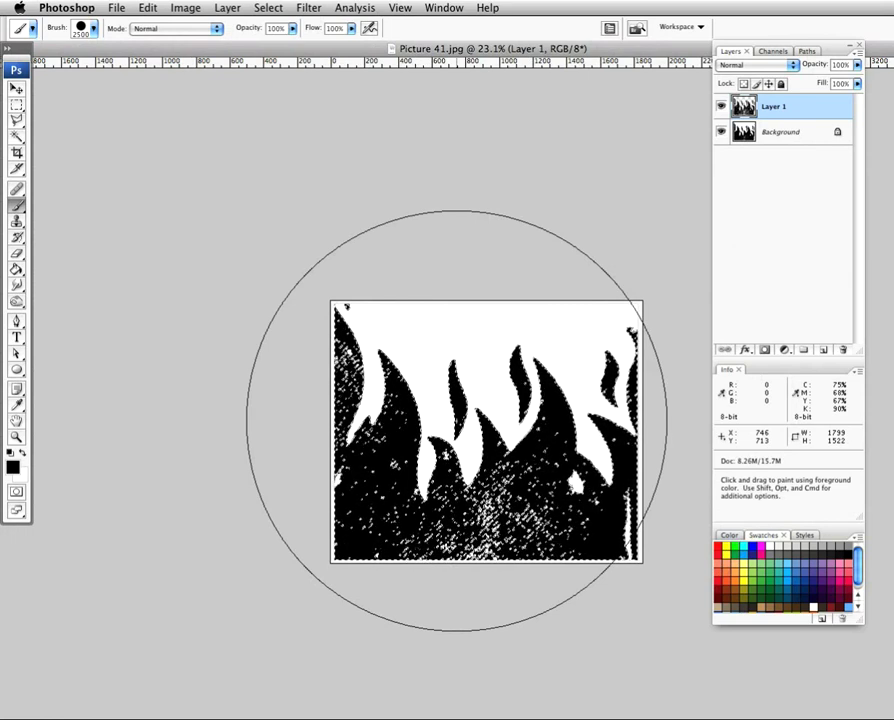
click(721, 131)
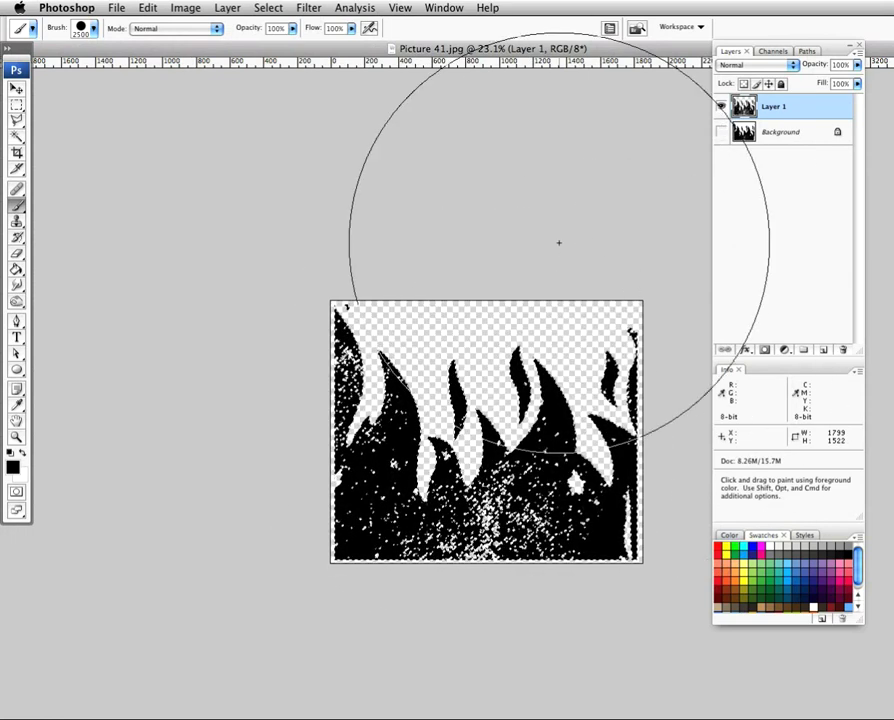
key(super+d)
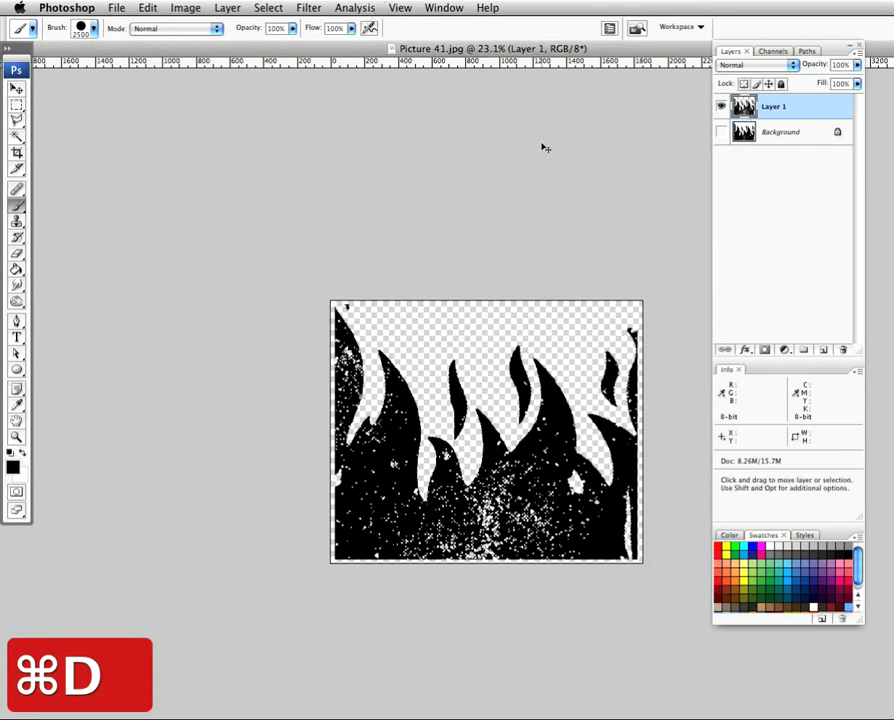
key(super+a)
key(super+c)
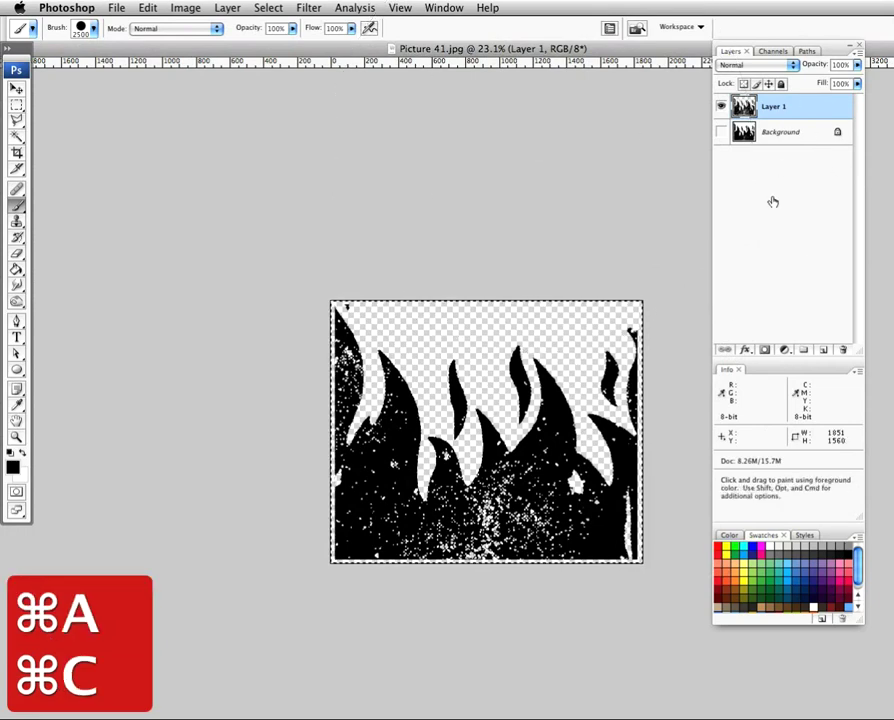
Paste the copied flames into the Untitled-2 poster and raise their layer above Background copy
key(F9)
click(259, 258)
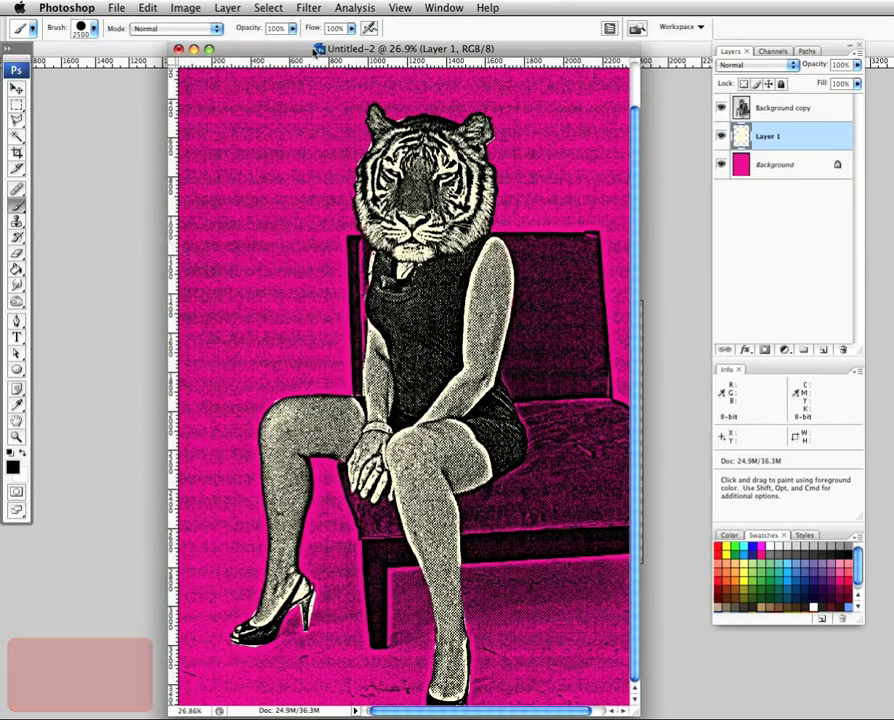
key(super+v)
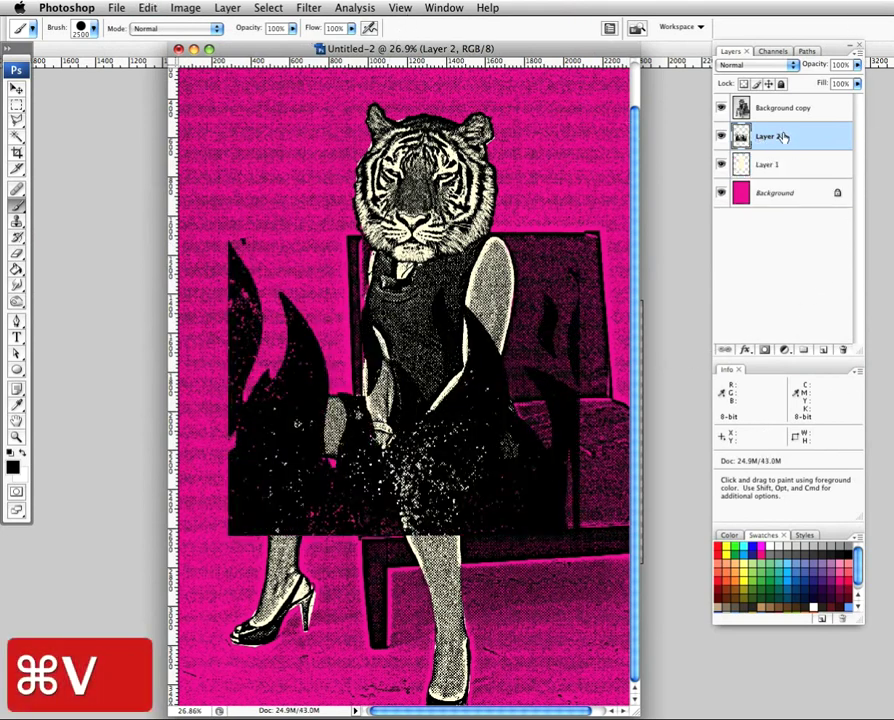
drag(806, 137, 802, 104)
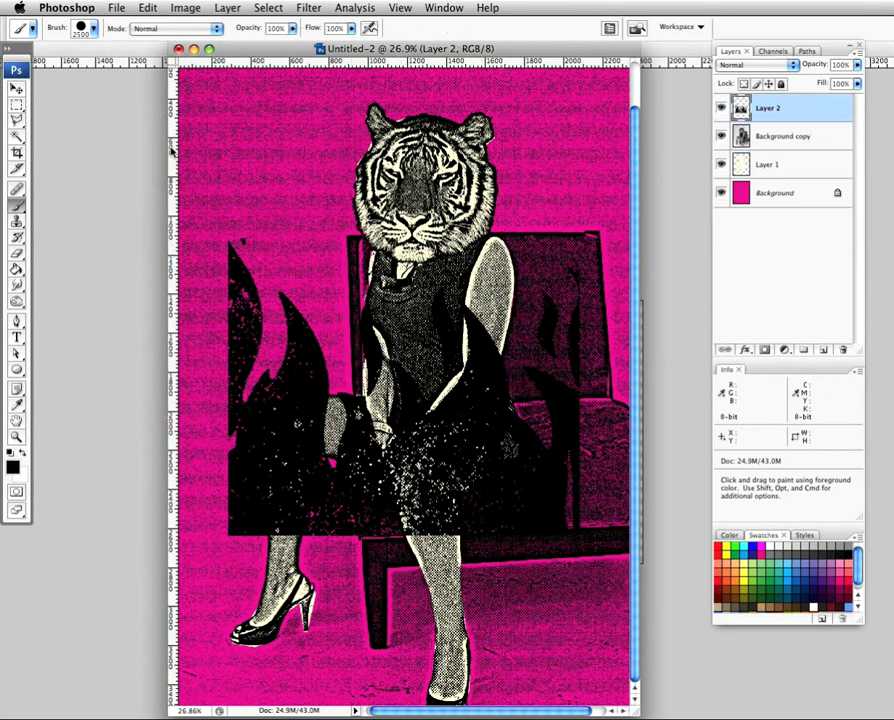
Move the flames down to the poster's bottom edge and place a duplicate of the layer beside them to span the width
key(v)
drag(264, 395, 562, 684)
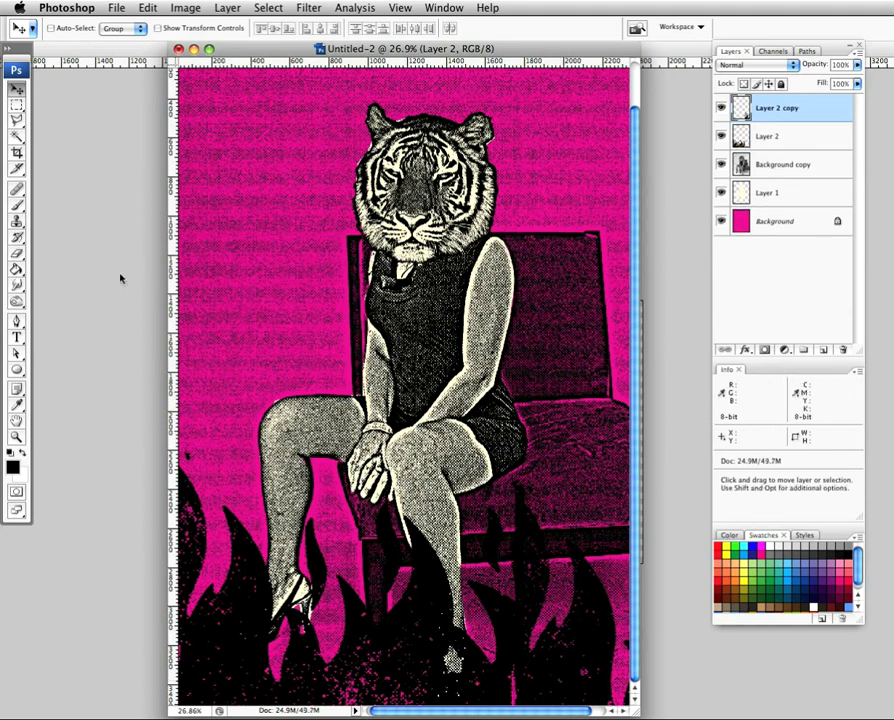
drag(265, 52, 222, 62)
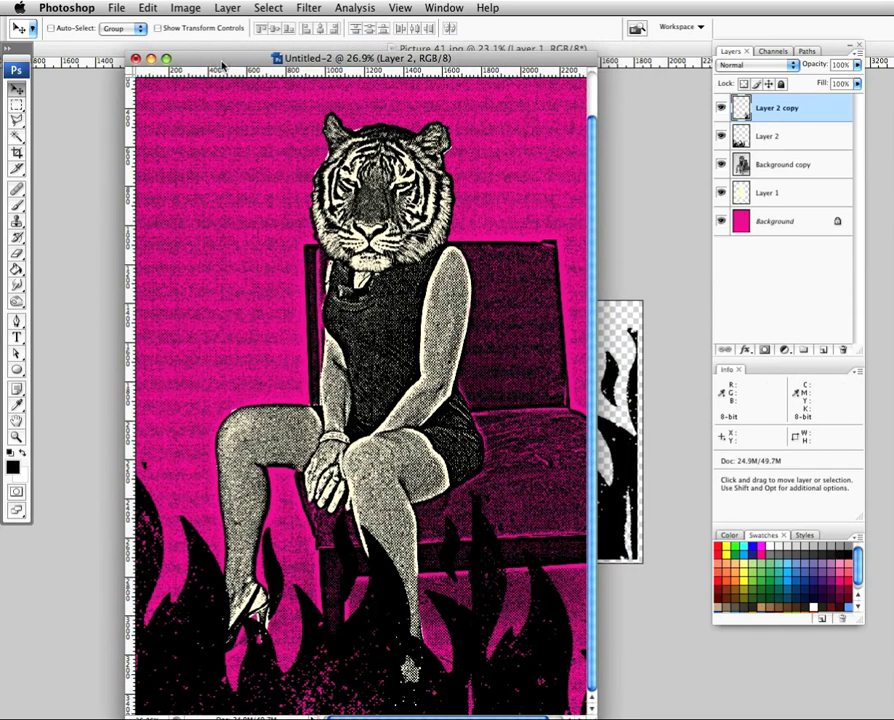
drag(212, 70, 208, 54)
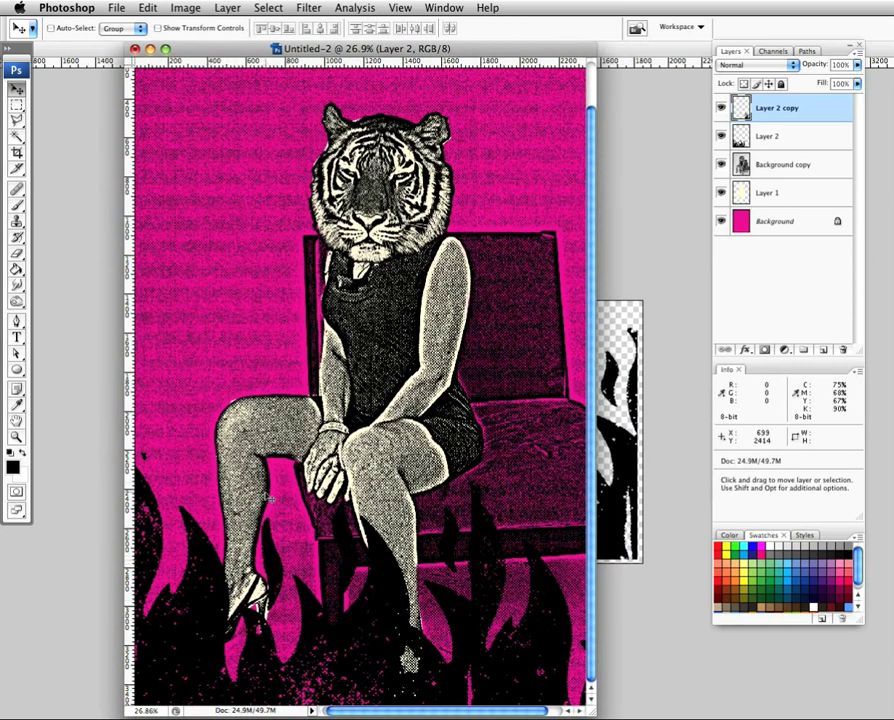
click(17, 322)
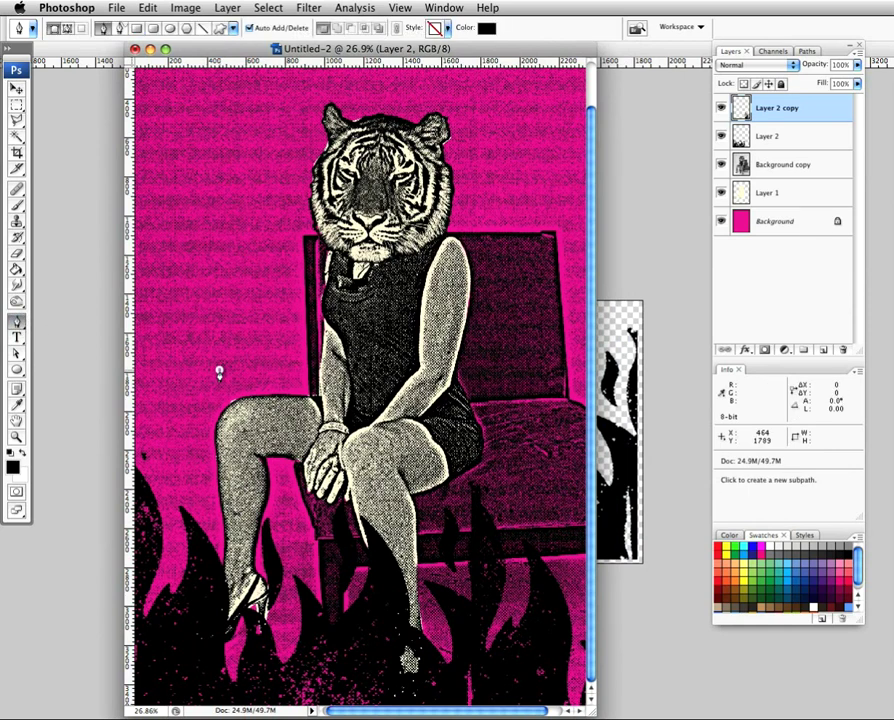
click(233, 331)
drag(226, 314, 226, 310)
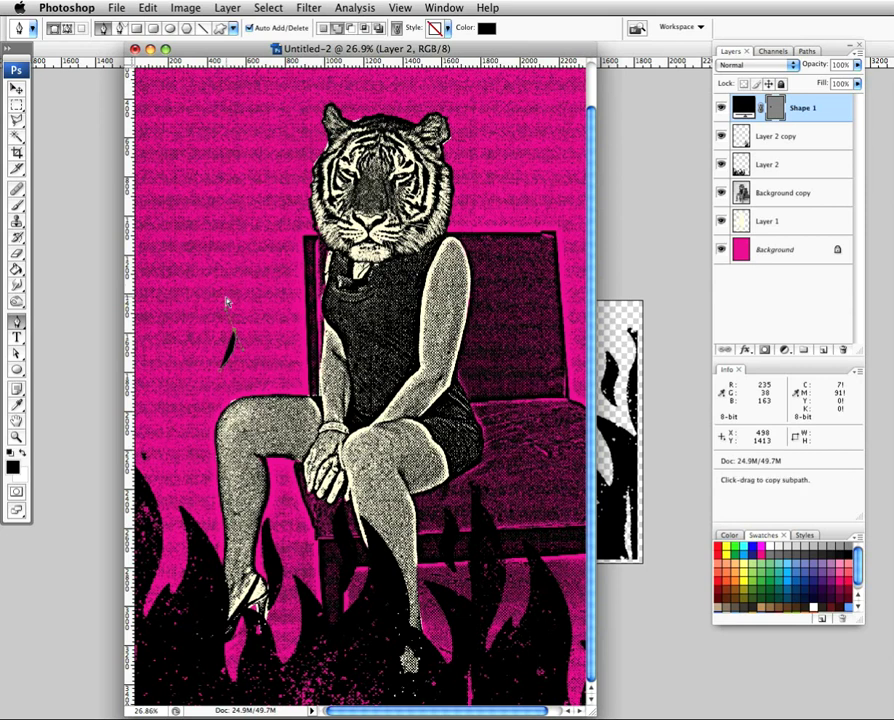
key(super+alt+z)
key(super+alt+z)
Draw a small curved flame as a Pen path on the pink area above the woman's bent knee and convert it to a selection
click(67, 30)
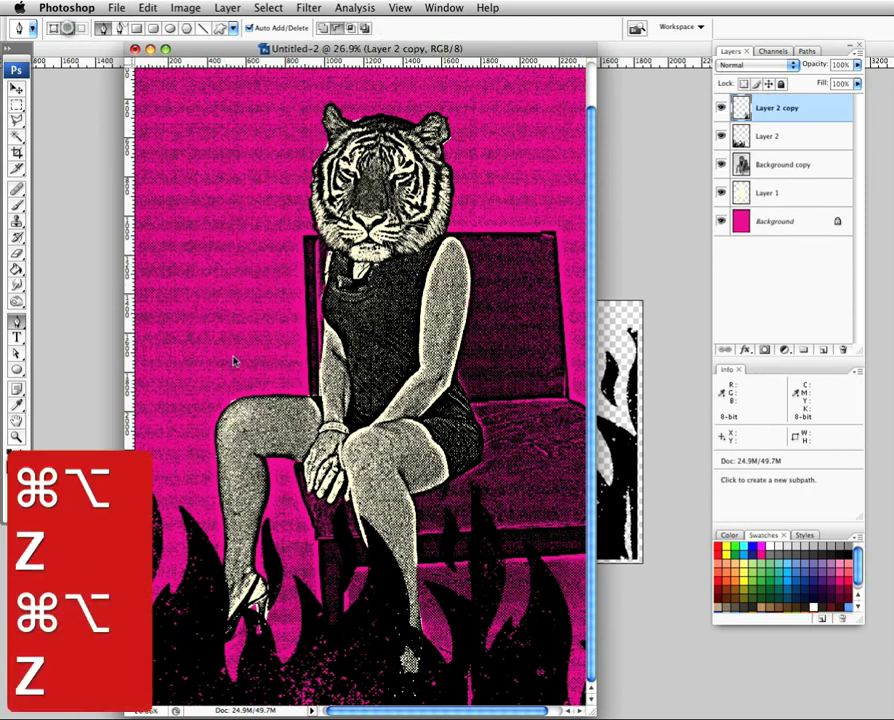
mouse_move(218, 341)
mouse_down()
mouse_move(211, 311)
mouse_move(222, 256)
mouse_move(218, 301)
mouse_move(232, 341)
mouse_move(216, 362)
mouse_up()
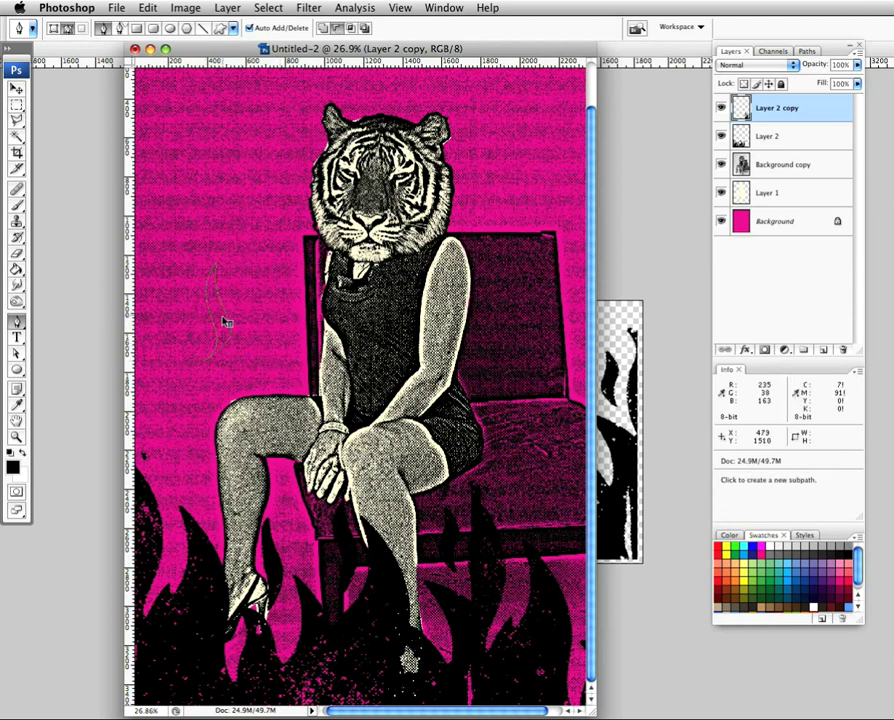
right_click(224, 320)
click(273, 396)
click(806, 260)
right_click(223, 323)
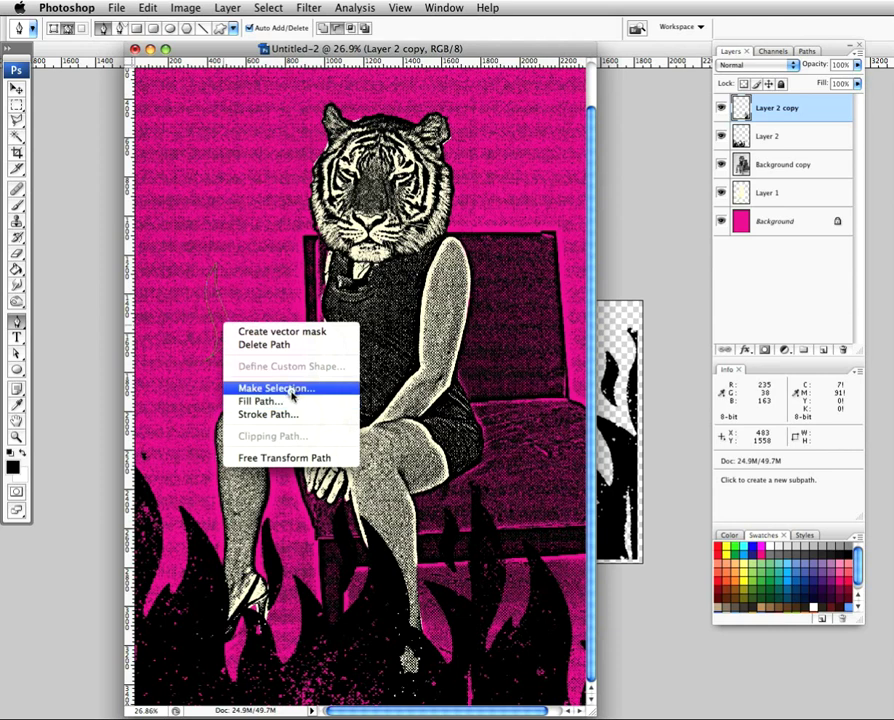
click(299, 388)
key(BackSpace)
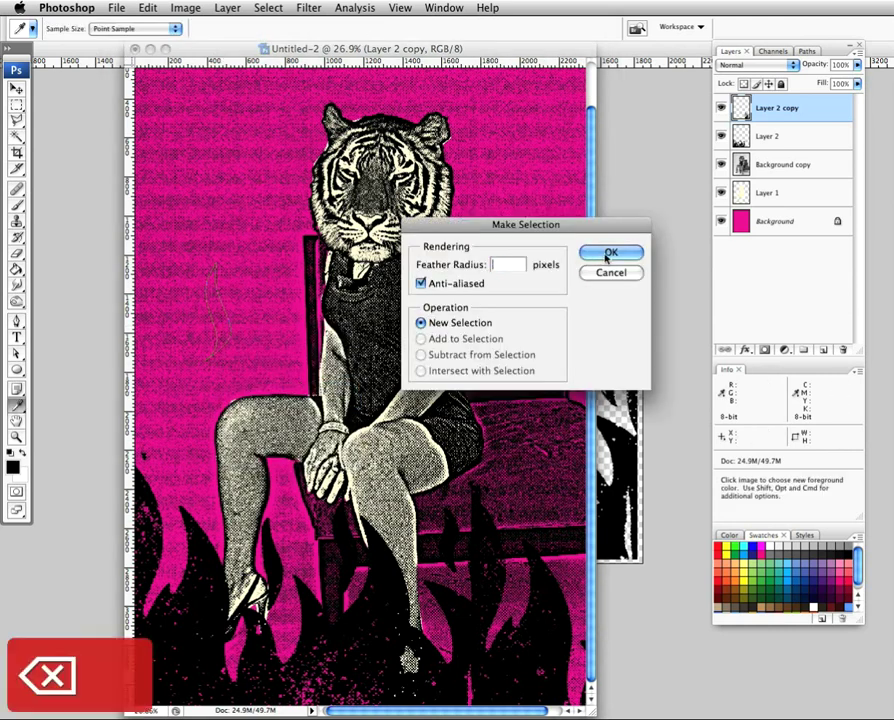
click(609, 253)
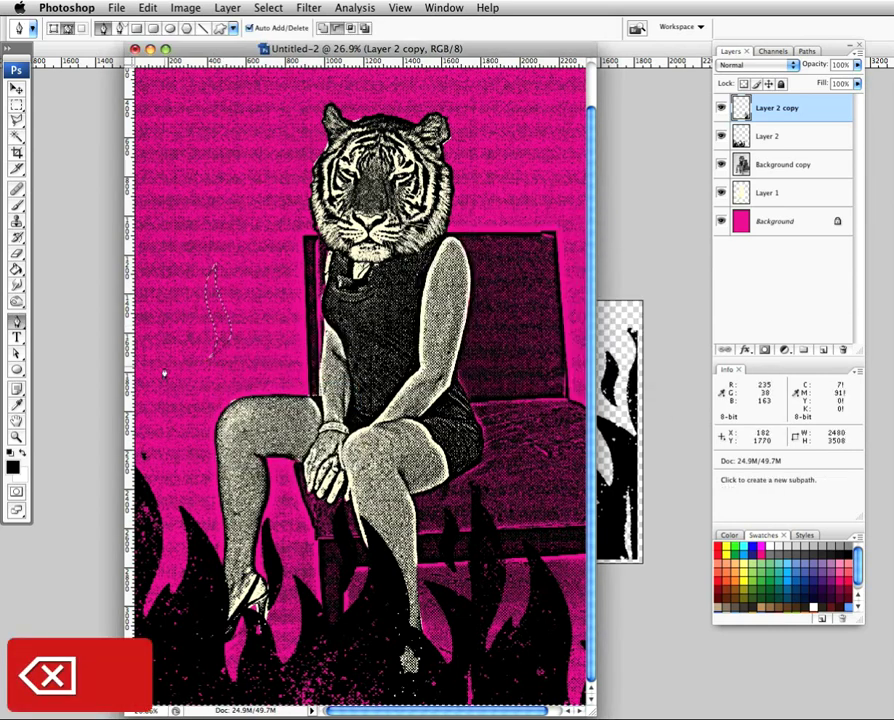
Invert the selection so only the small flame is selected, fill it with black using the Paint Bucket and deselect
click(17, 268)
click(213, 305)
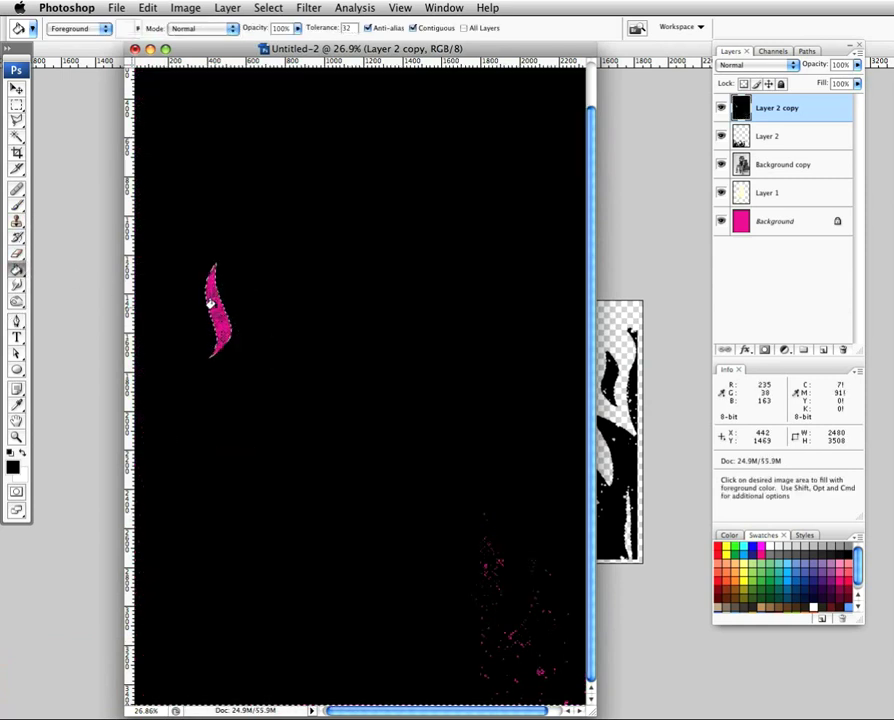
key(super+z)
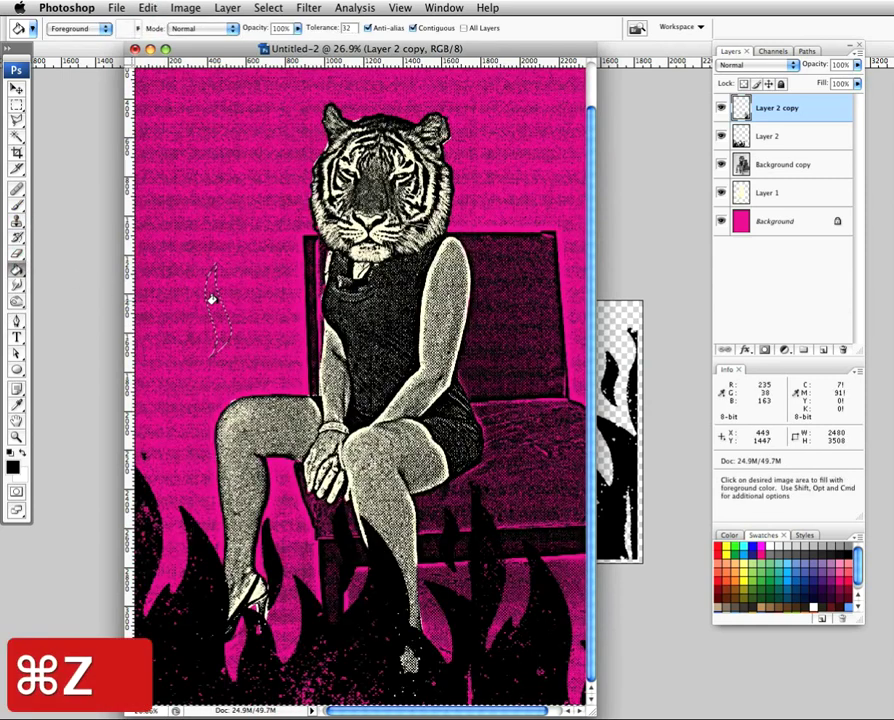
click(268, 8)
click(290, 66)
click(212, 307)
key(super+d)
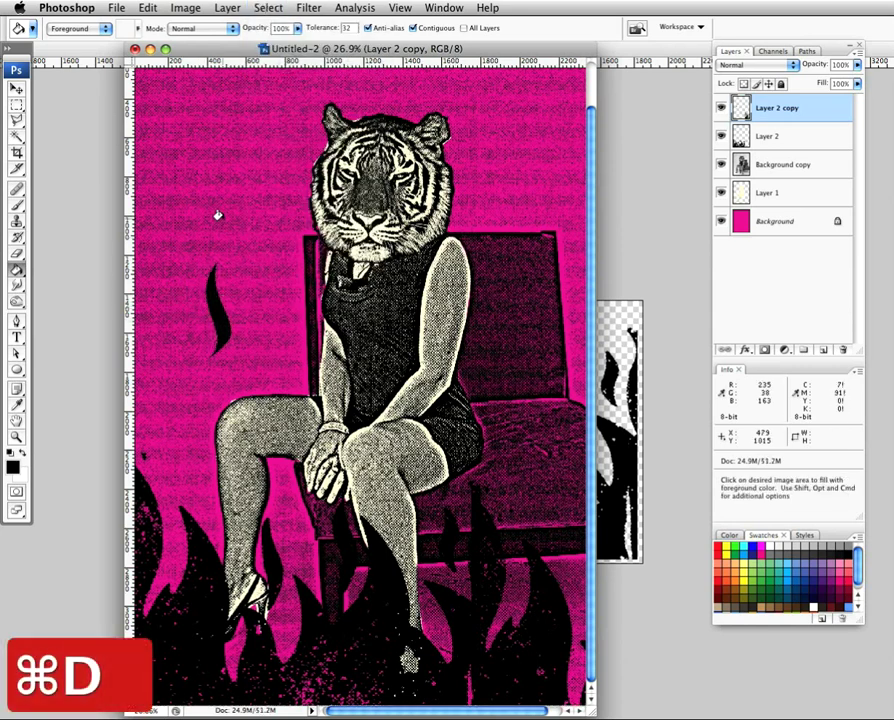
Undo the black fill, the selection and the Pen path of the small flame
key(super+alt+z)
key(super+alt+z)
key(super+alt+z)
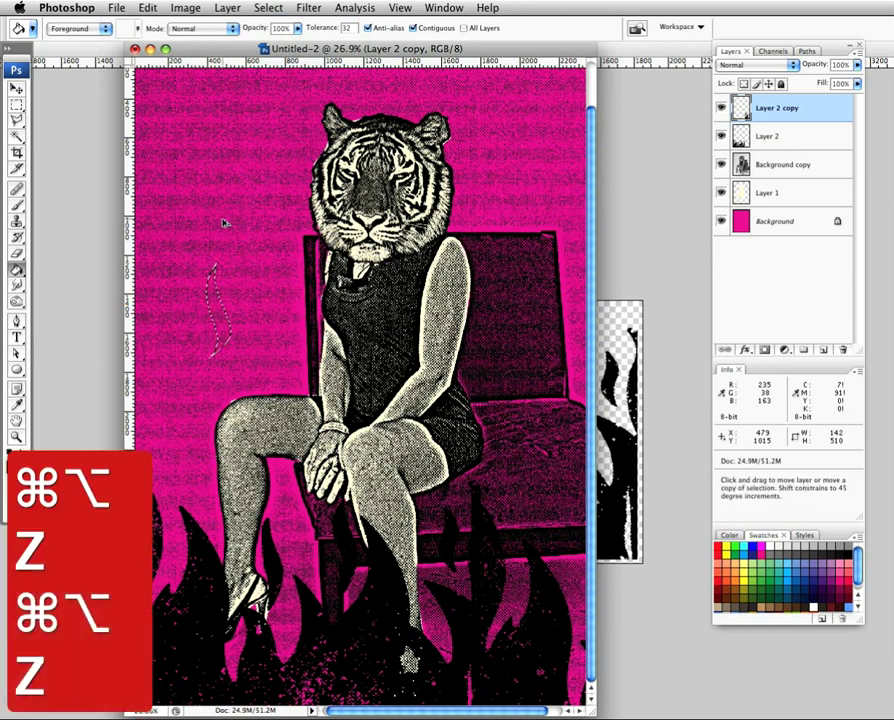
key(super+alt+z)
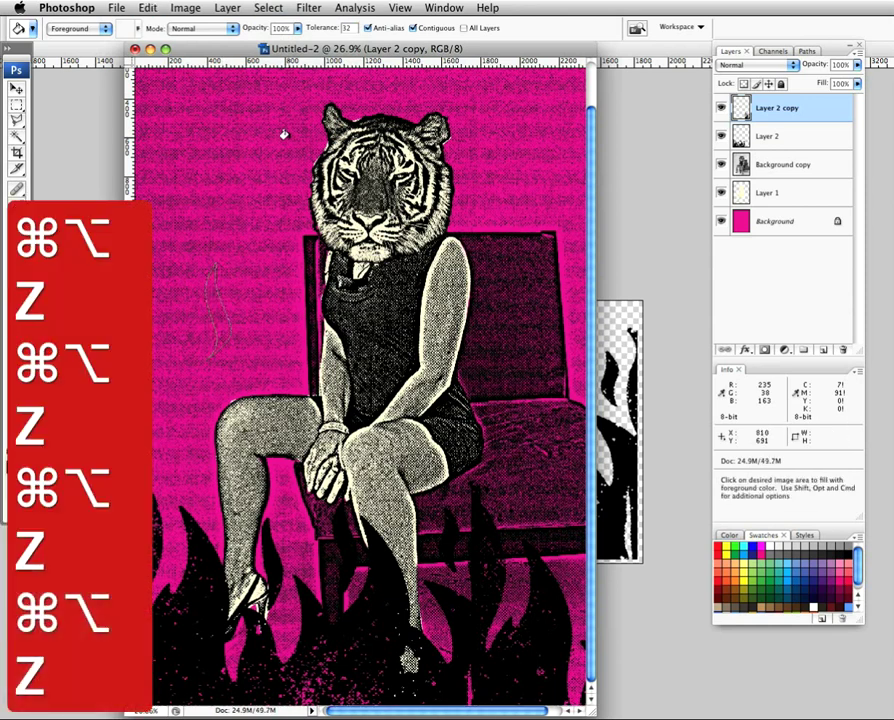
key(Return)
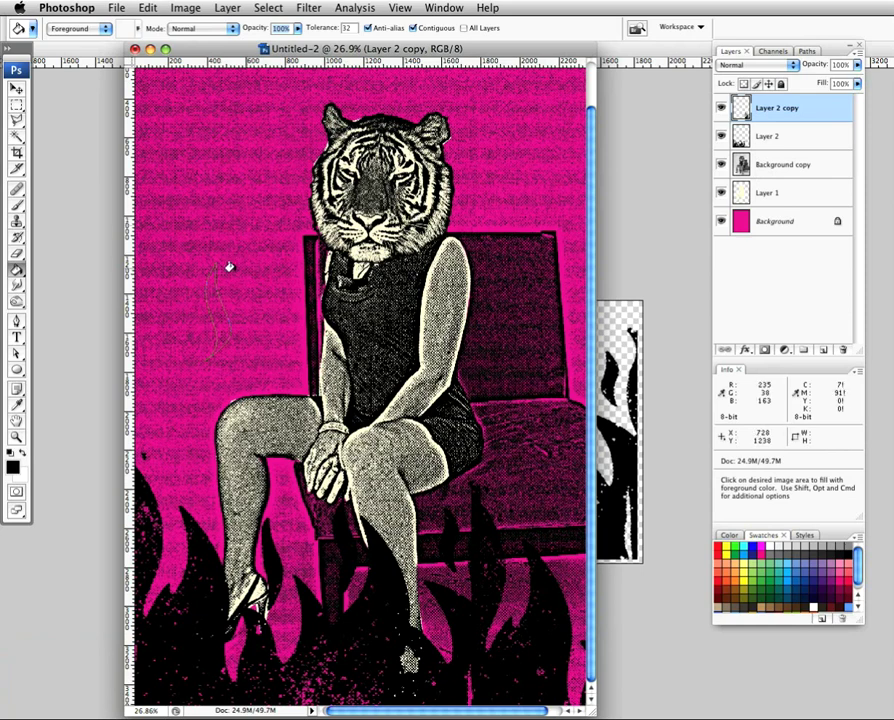
key(super+alt+z)
key(super+alt+z)
key(super+alt+z)
key(super+alt+z)
key(super+alt+z)
key(super+alt+z)
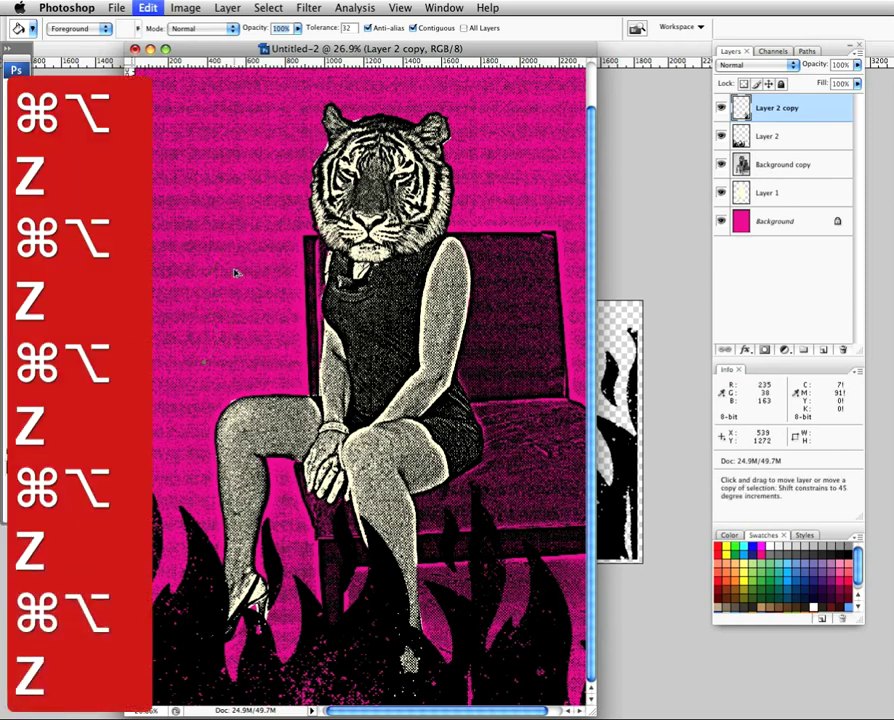
Add a letter B in black Arial Narrow Bold on the pink area beside the tiger's head and set its size to 148 pt
drag(268, 52, 296, 56)
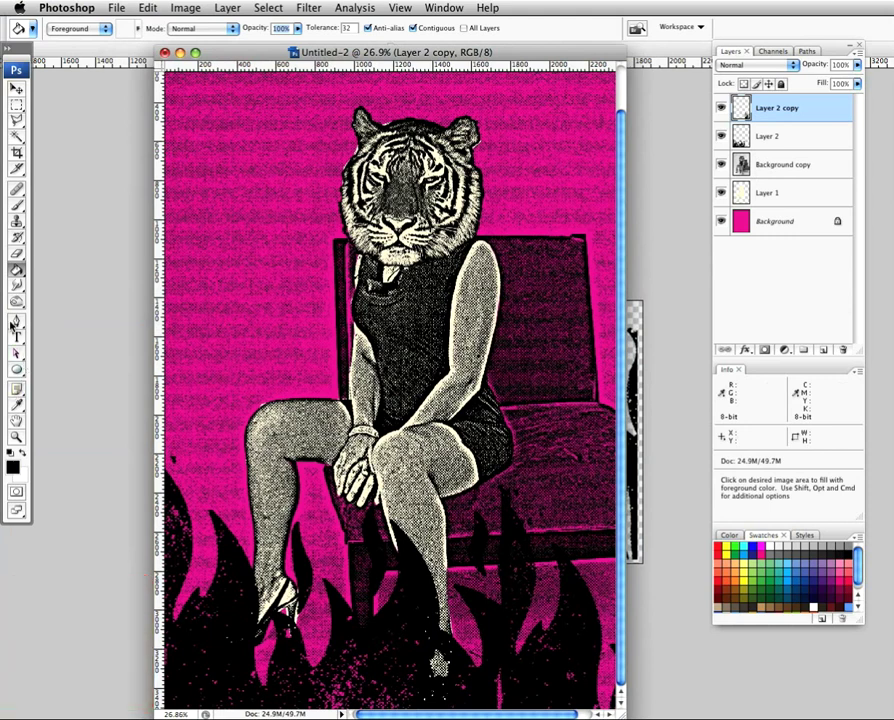
click(16, 339)
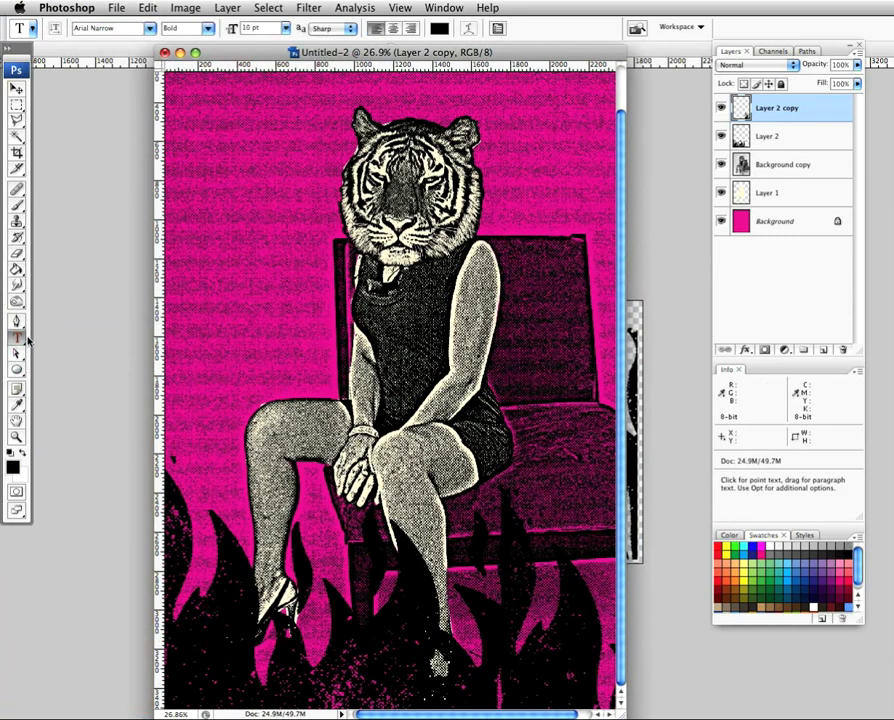
key(f)
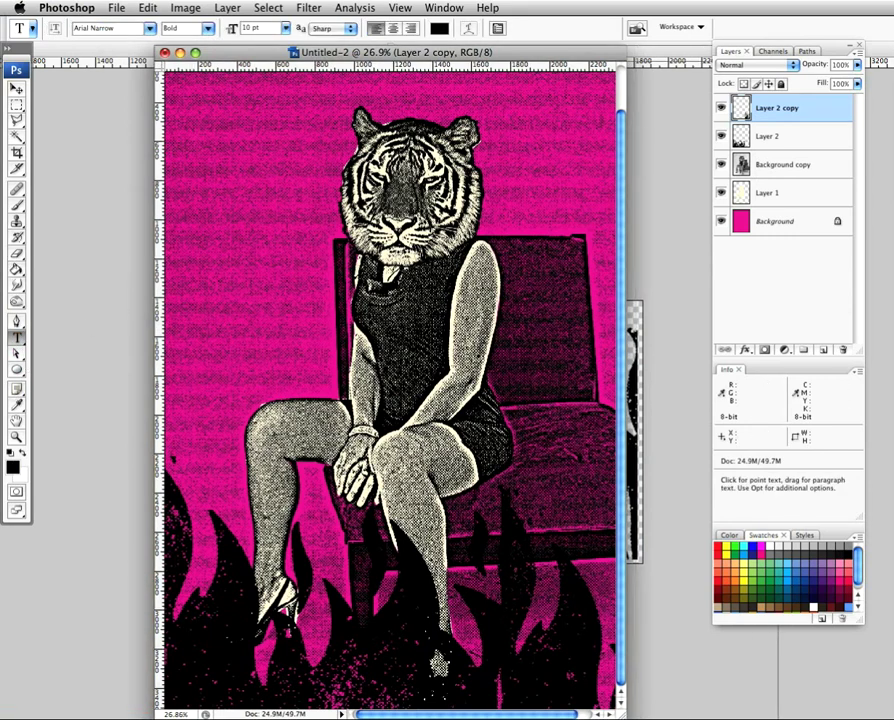
click(271, 148)
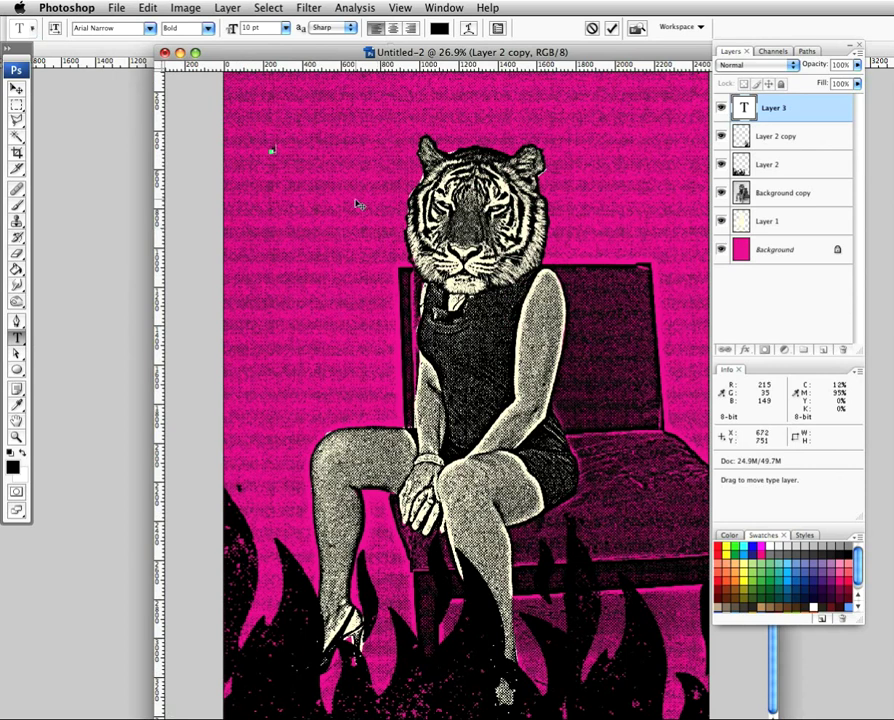
key(shift+Left)
drag(231, 31, 330, 40)
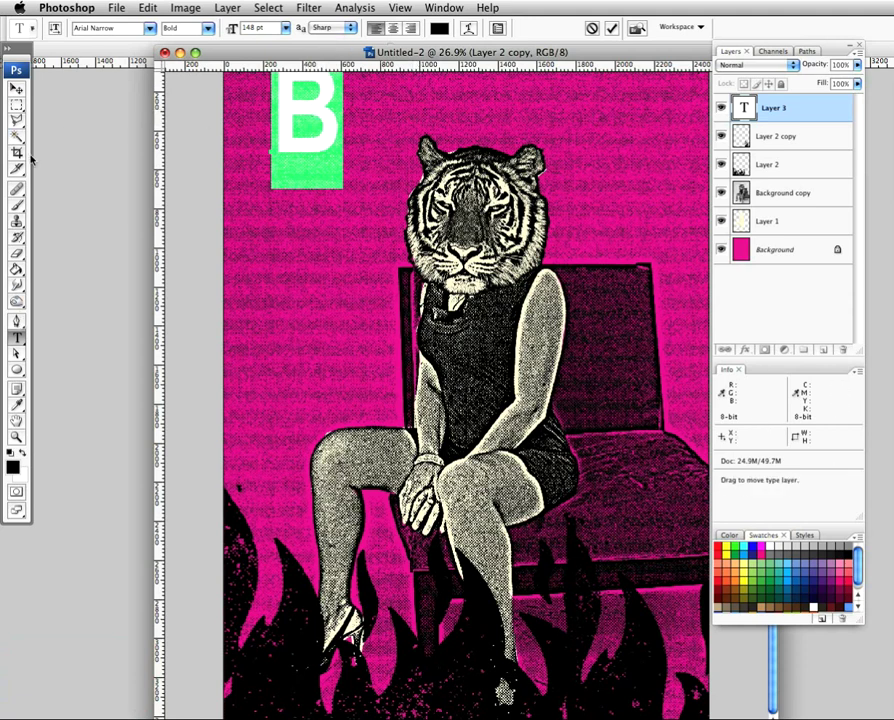
Move the B close to the poster's left edge, level with the tiger's head, and rotate it about -10.4 degrees
click(16, 90)
drag(314, 146, 279, 215)
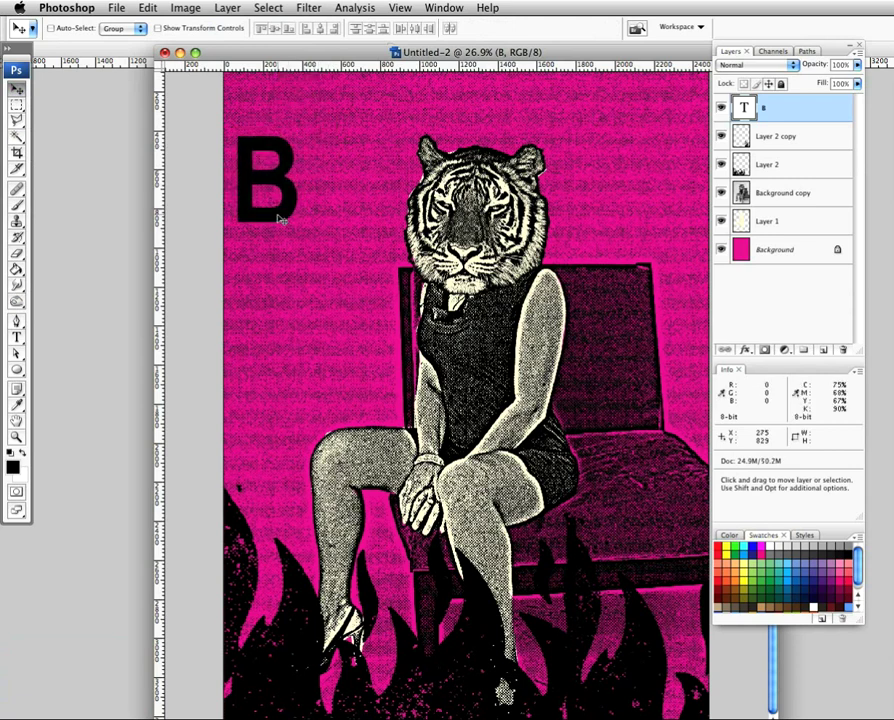
key(super+t)
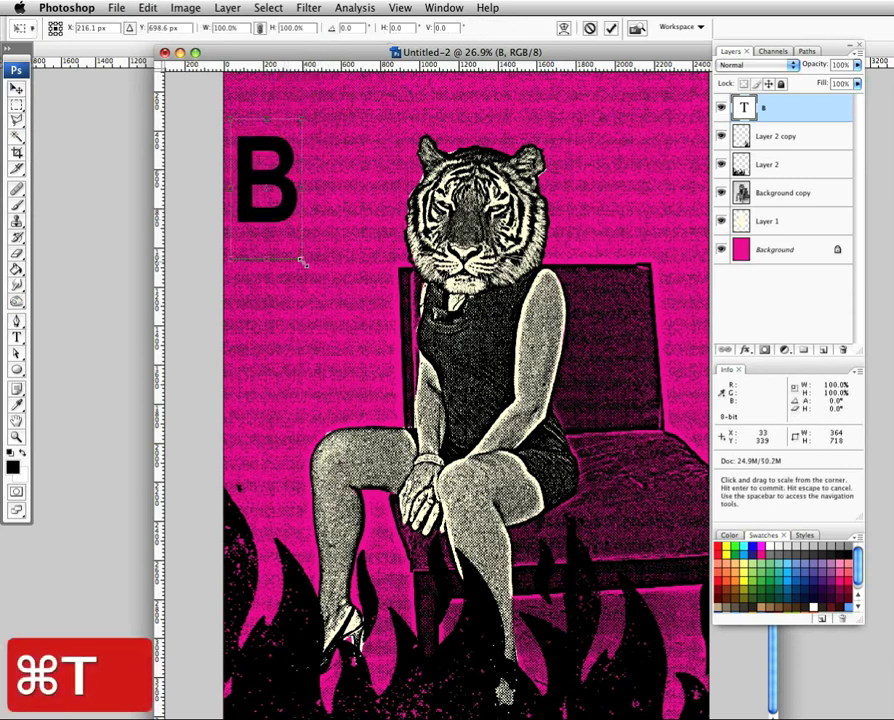
drag(321, 271, 332, 269)
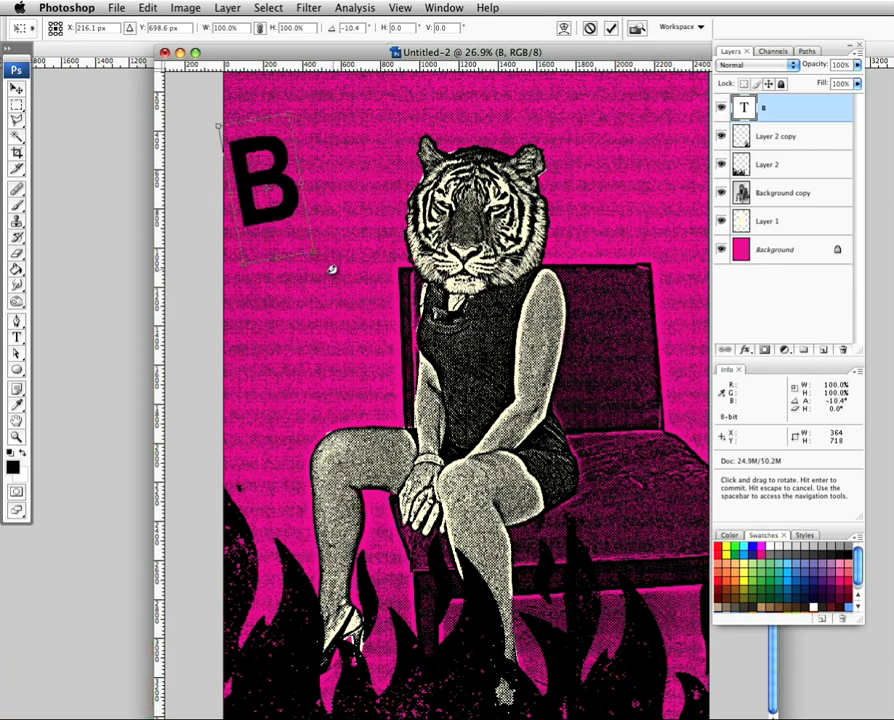
key(Return)
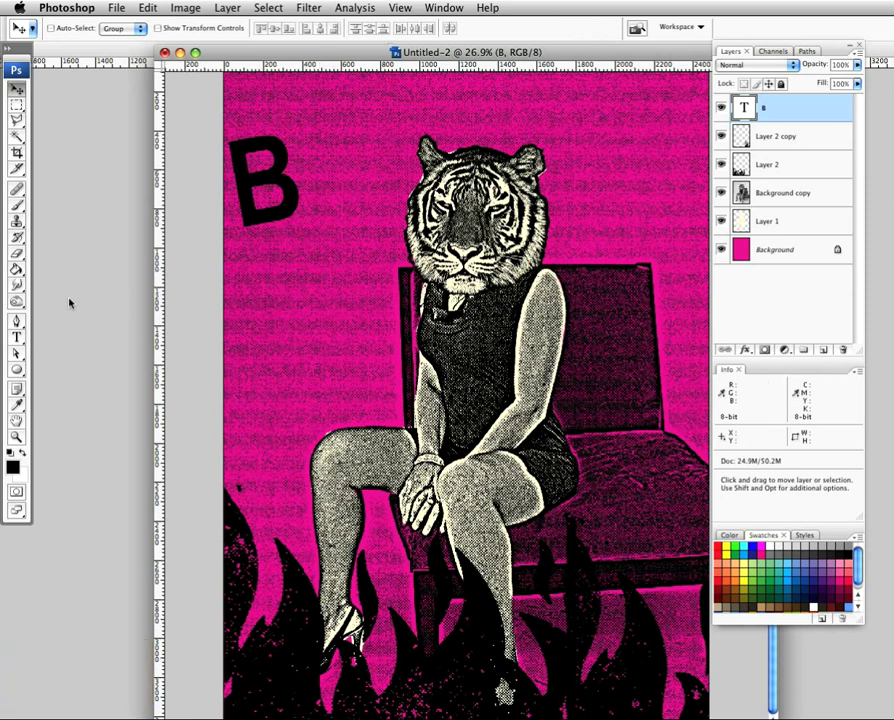
Add a separate 148 pt letter R in black Arial Narrow Bold and position it just right of the B
click(16, 337)
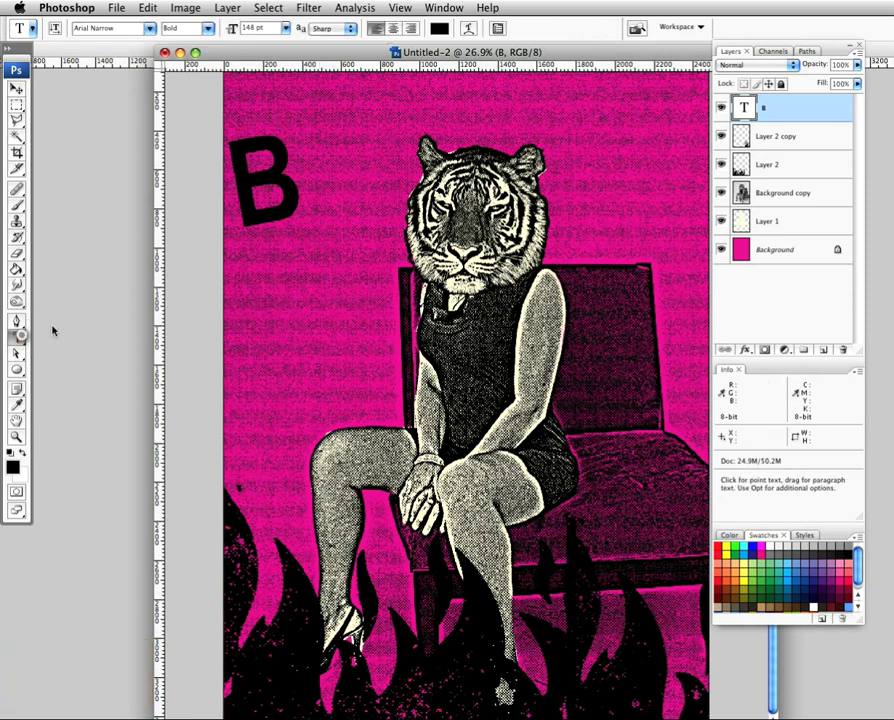
click(323, 178)
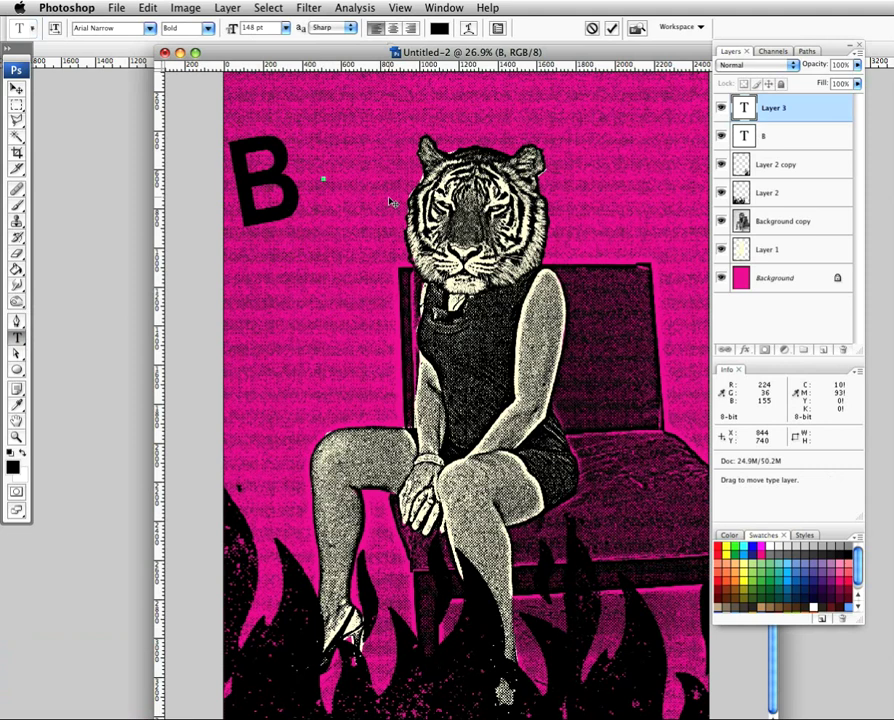
text(R)
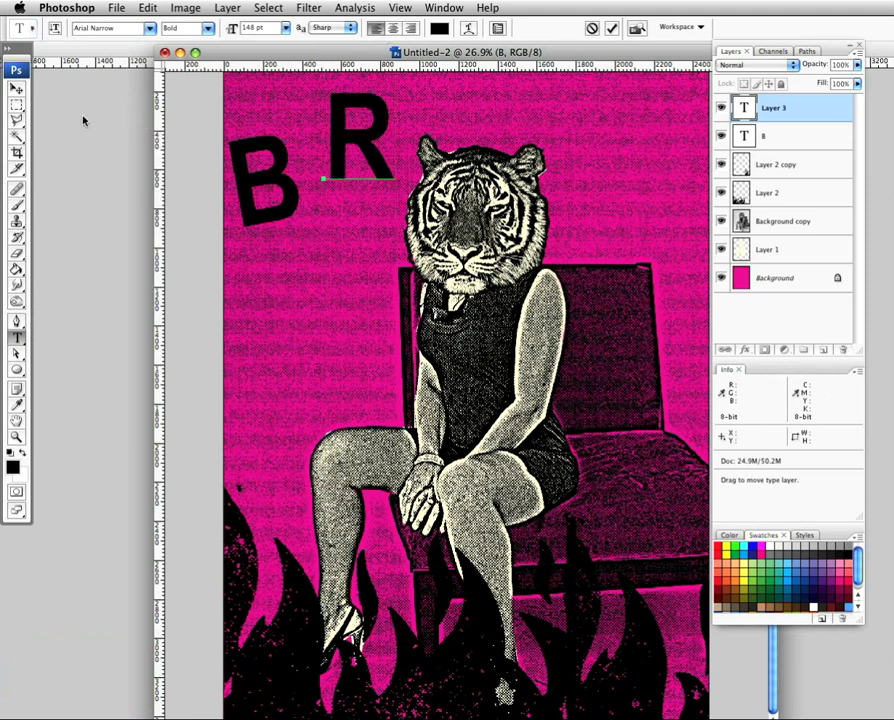
text(v)
key(BackSpace)
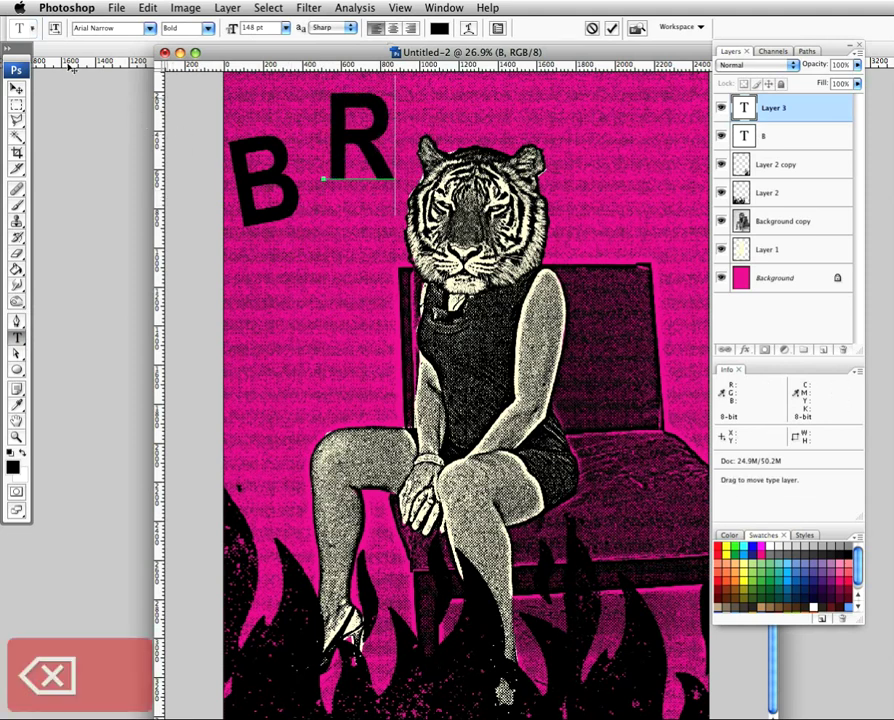
click(17, 89)
drag(340, 144, 324, 168)
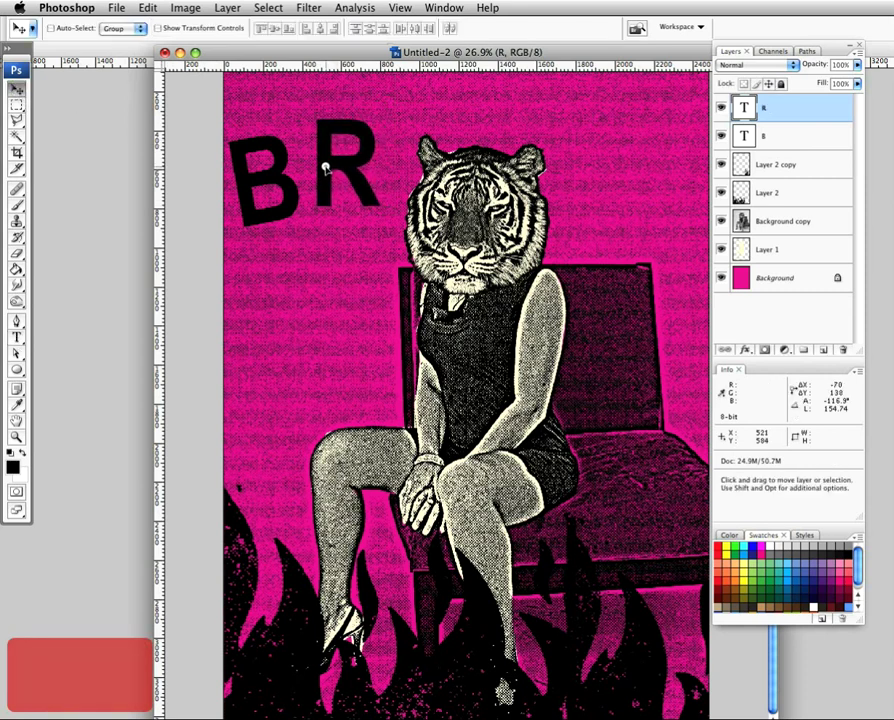
Add a separate 148 pt lowercase letter o in black Arial Narrow Bold and place it over the tiger's ear beside the R
click(16, 338)
click(392, 147)
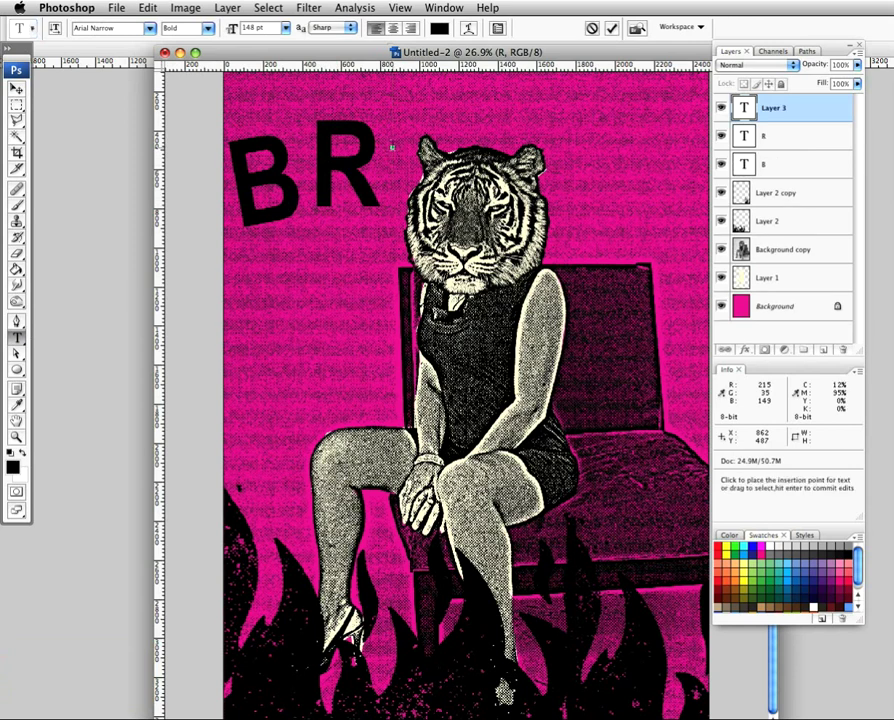
text(O)
key(ctrl+Return)
key(v)
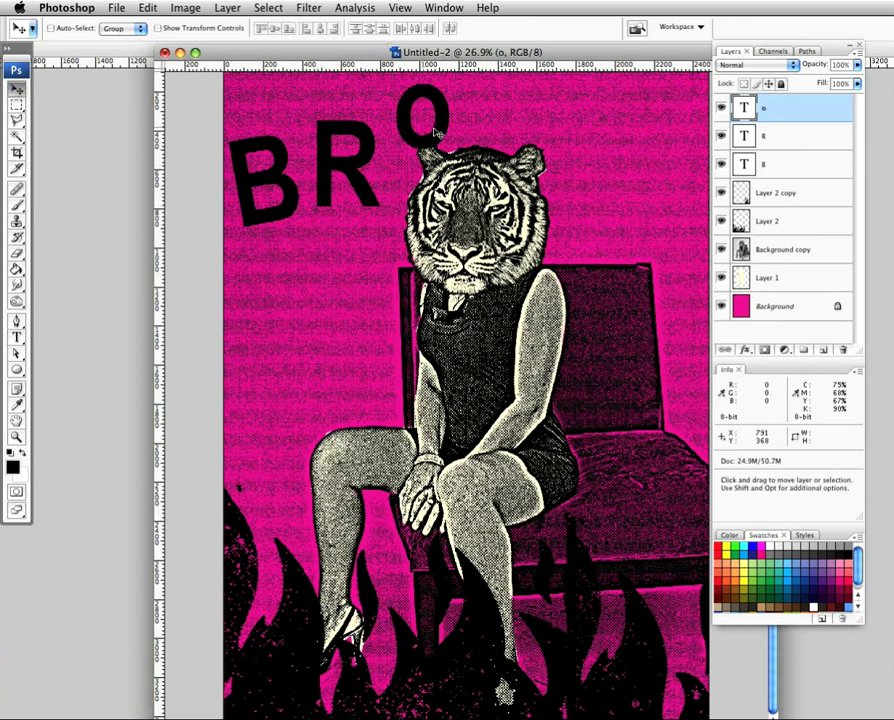
drag(422, 132, 418, 169)
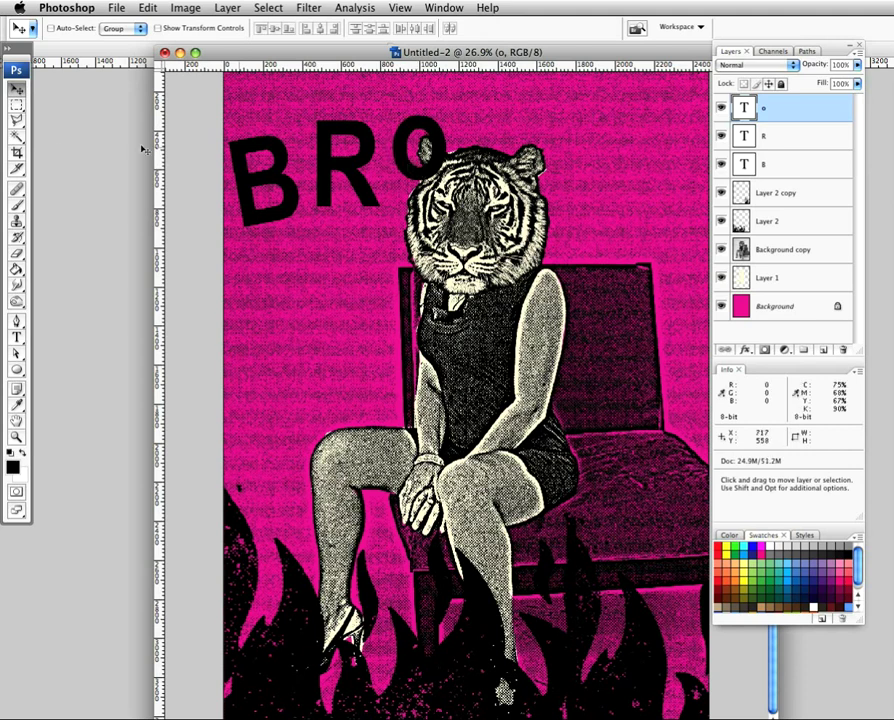
Add a separate 148 pt letter N in black Arial Narrow Bold and place it over the tiger's other ear
click(17, 338)
click(494, 138)
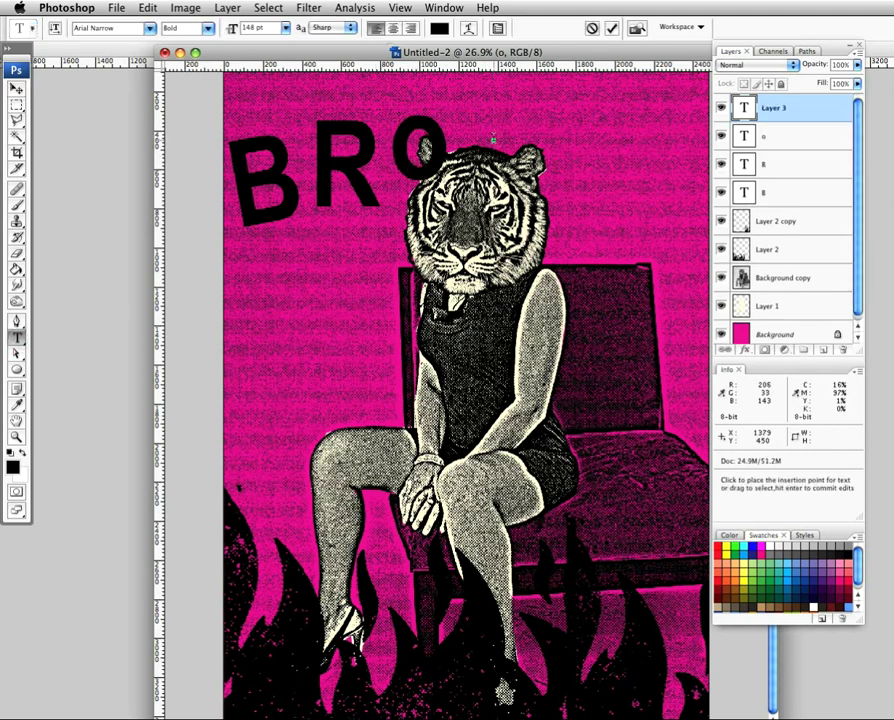
text(N)
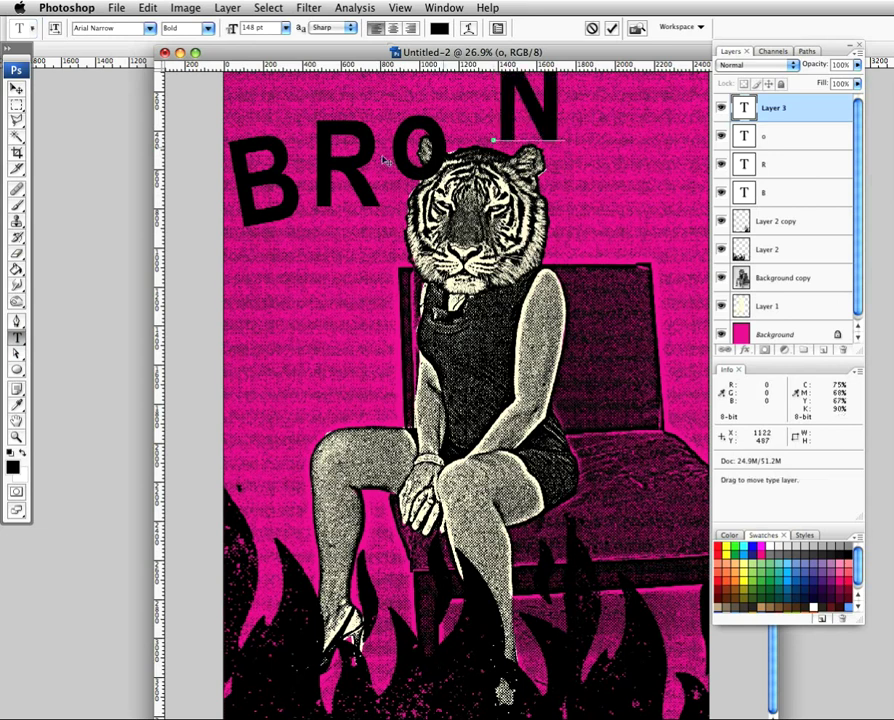
click(19, 89)
drag(519, 97, 503, 137)
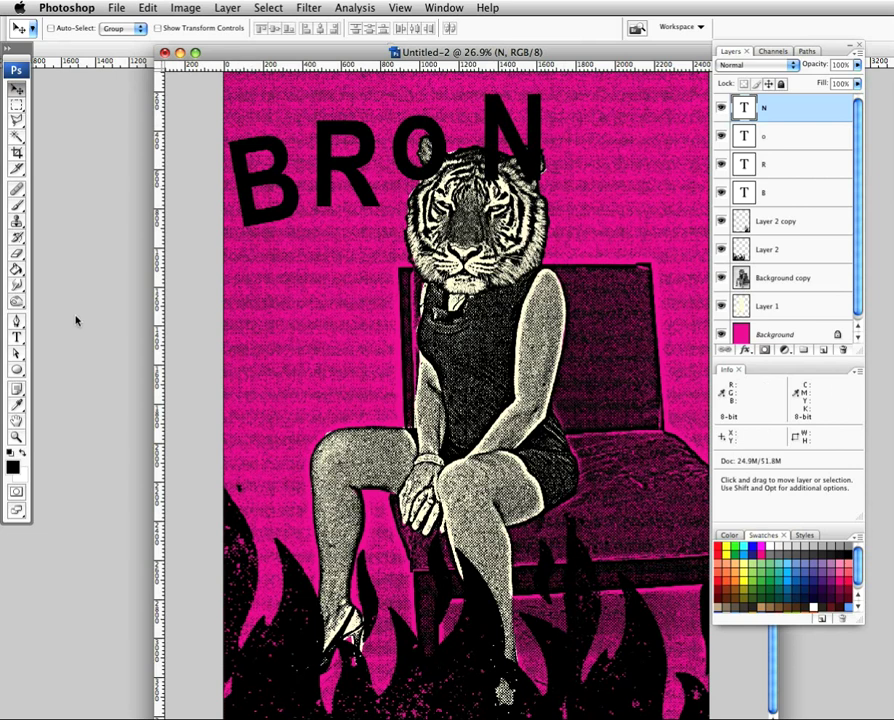
Rotate the N about -9.8 degrees and nudge it slightly up and toward the o
key(super+t)
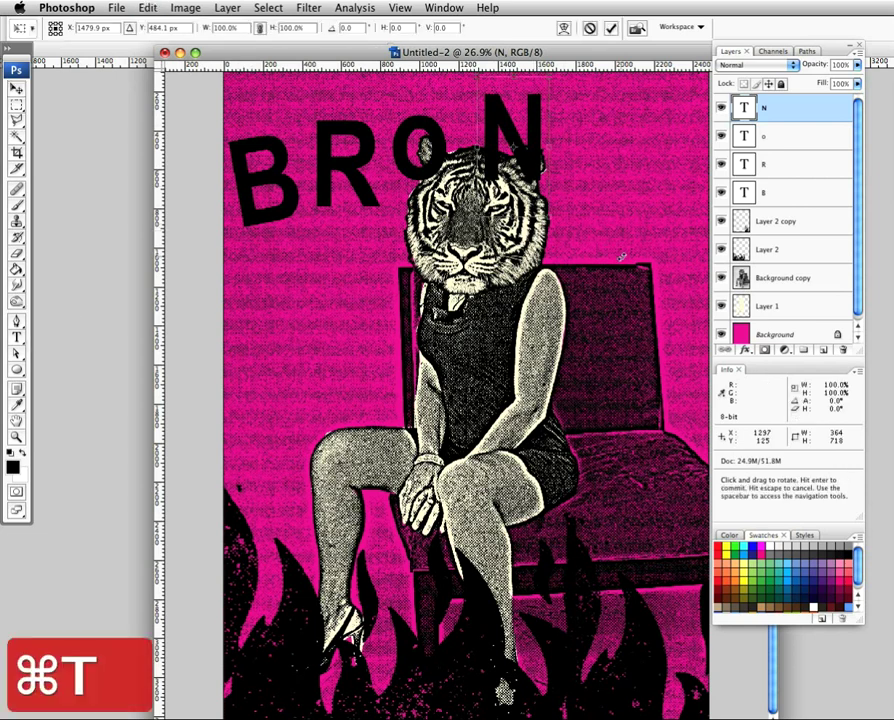
drag(574, 232, 590, 226)
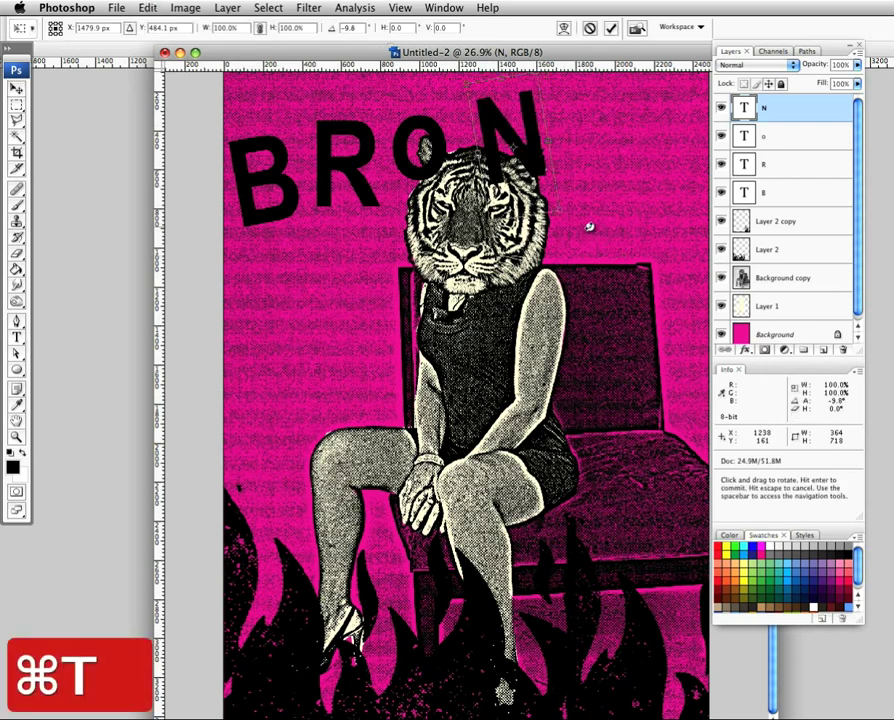
drag(526, 149, 522, 145)
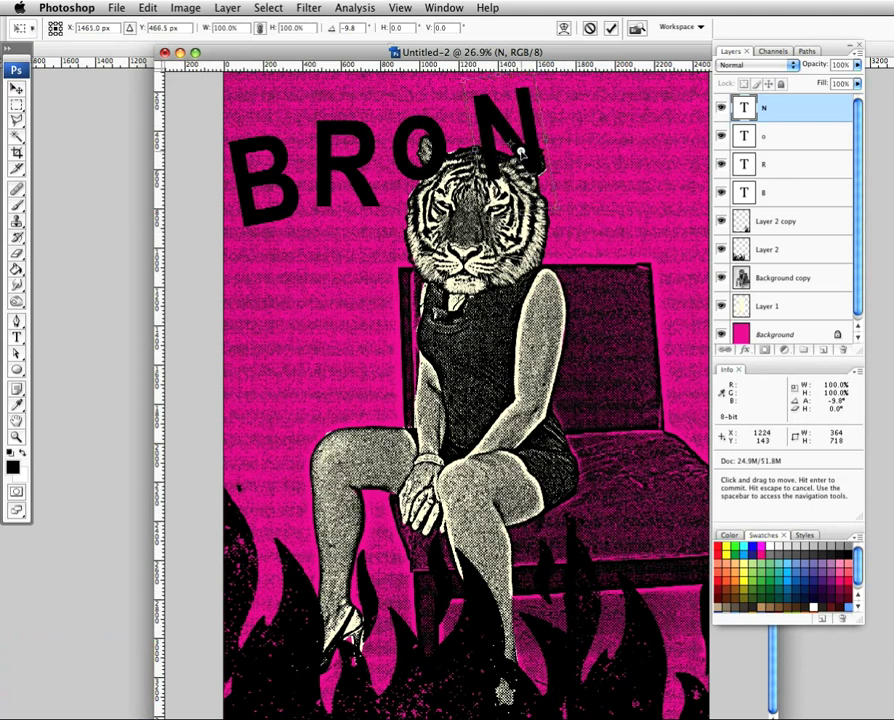
key(Return)
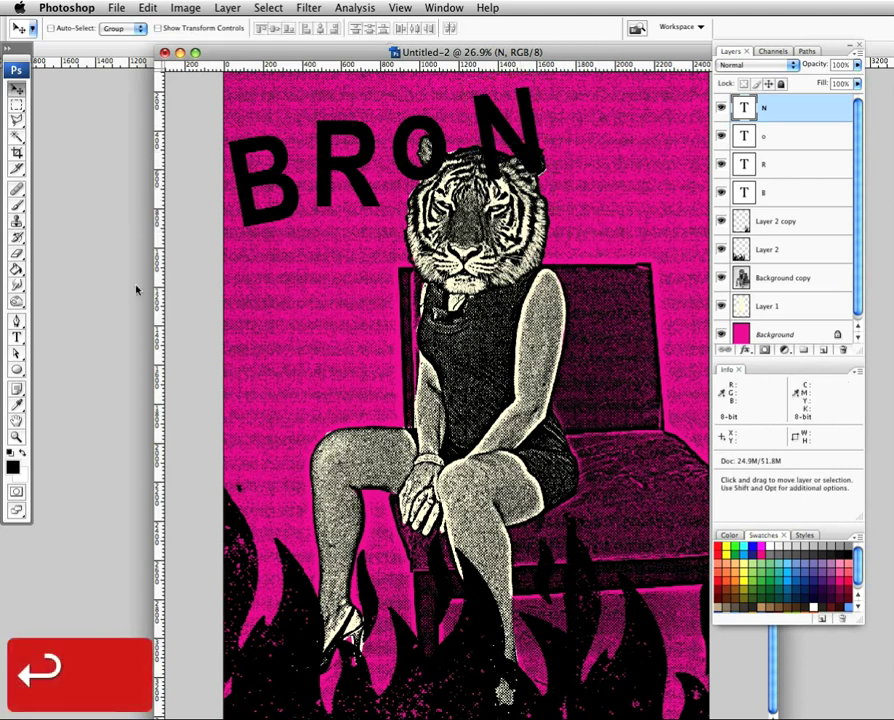
Add a separate 148 pt letter X in black Arial Narrow Bold and place it just right of the N
click(18, 338)
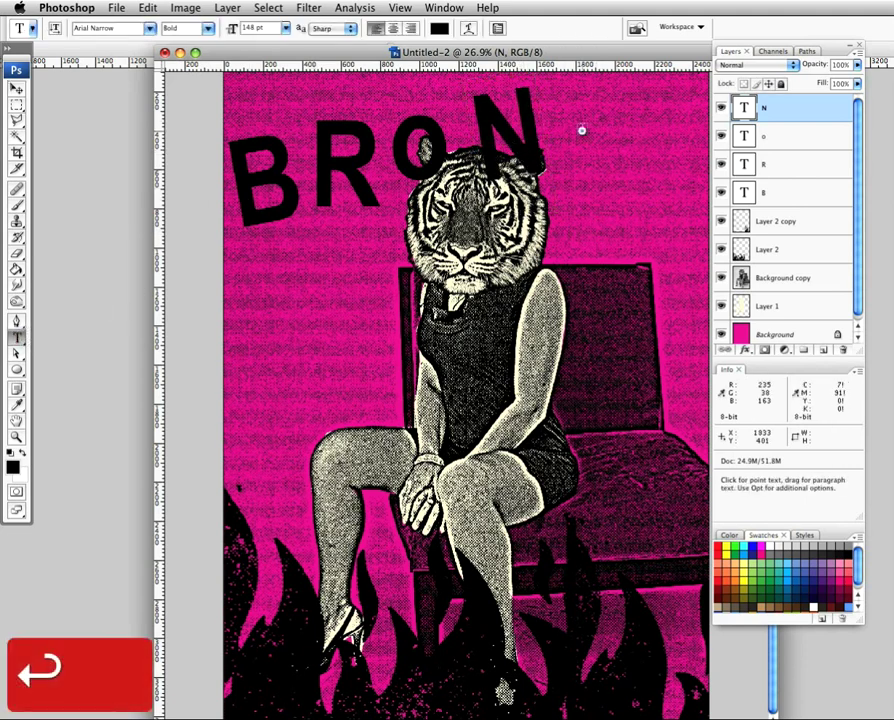
click(581, 130)
text(X)
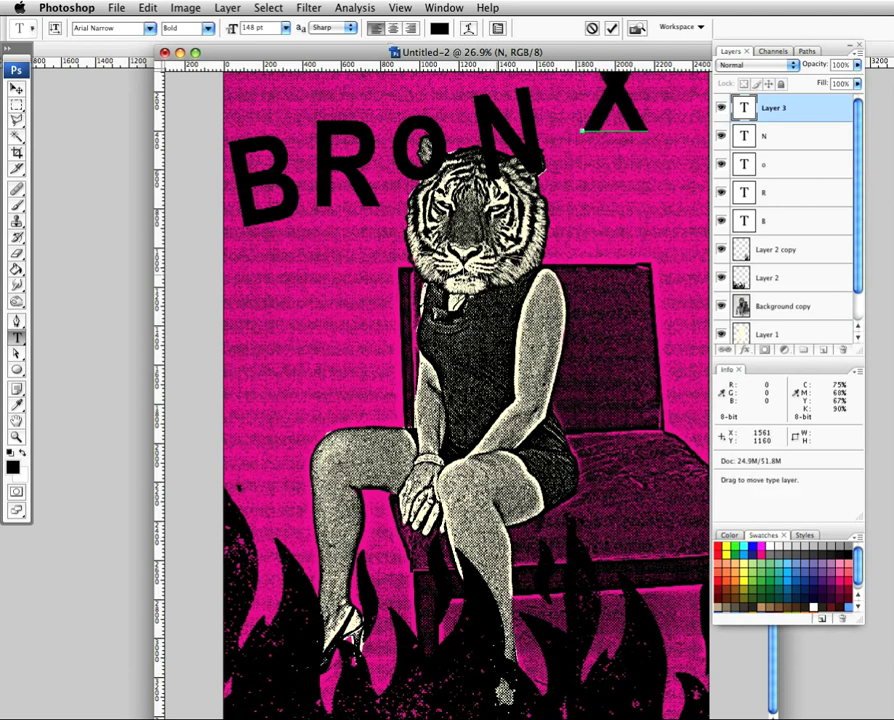
click(16, 88)
drag(624, 82, 598, 141)
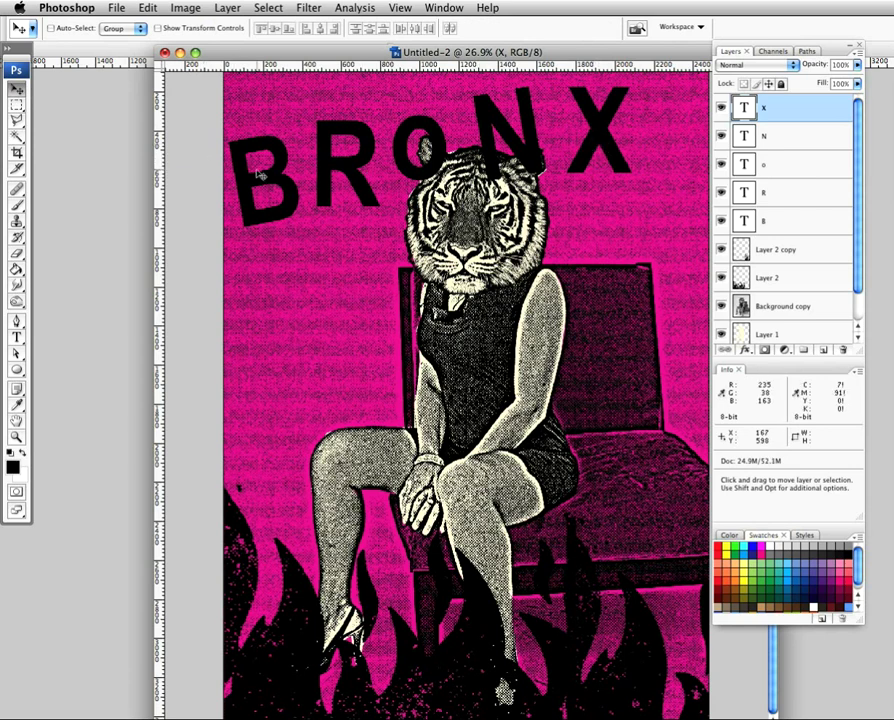
Set the Eraser to the 27 px spatter brush, make the B layer active and shift the document window to clear the panels
click(17, 256)
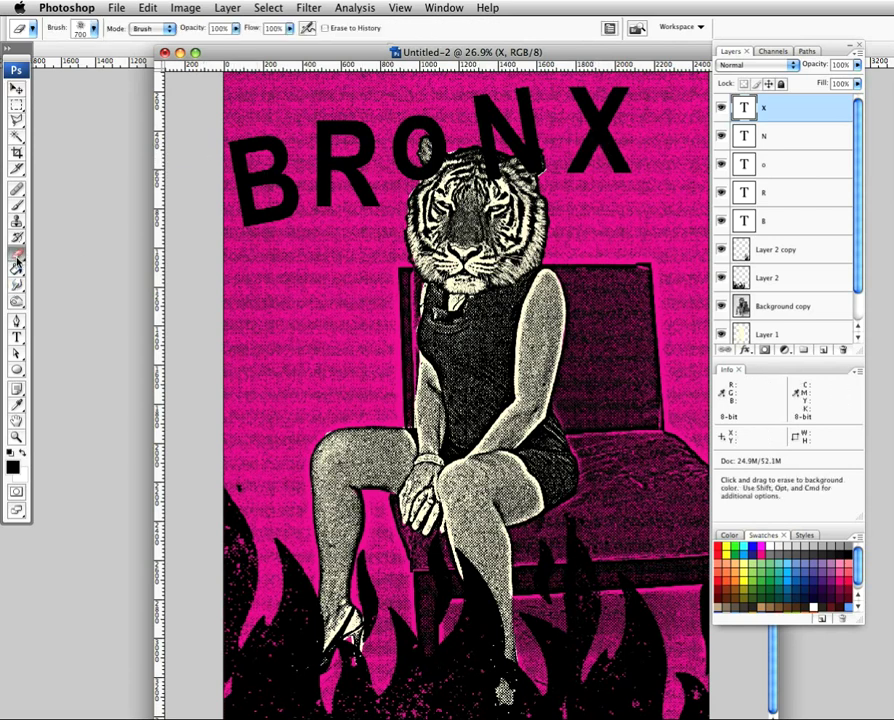
click(88, 31)
click(131, 185)
click(332, 45)
click(787, 225)
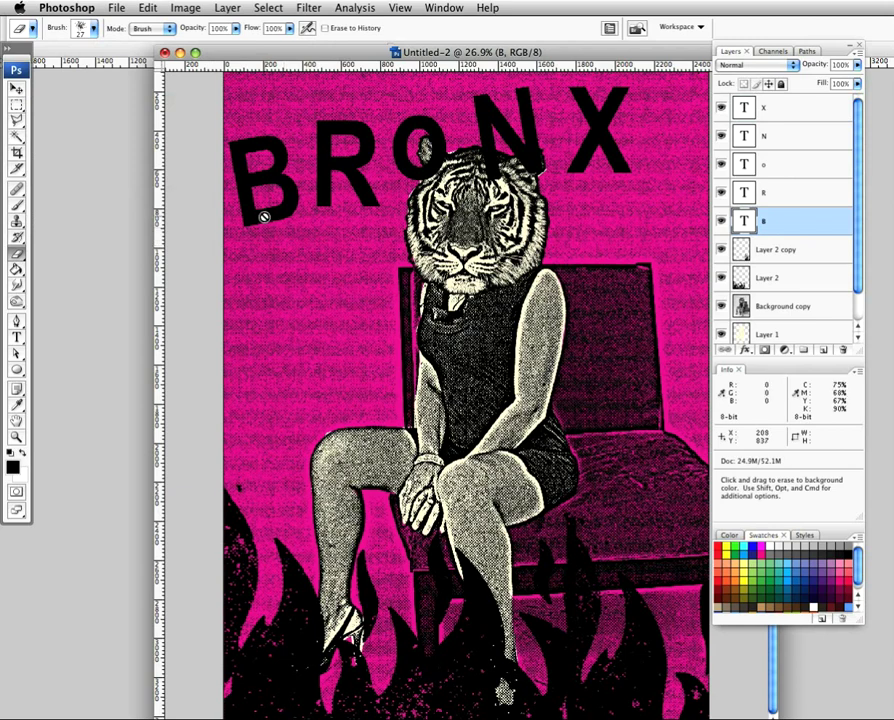
drag(268, 58, 193, 77)
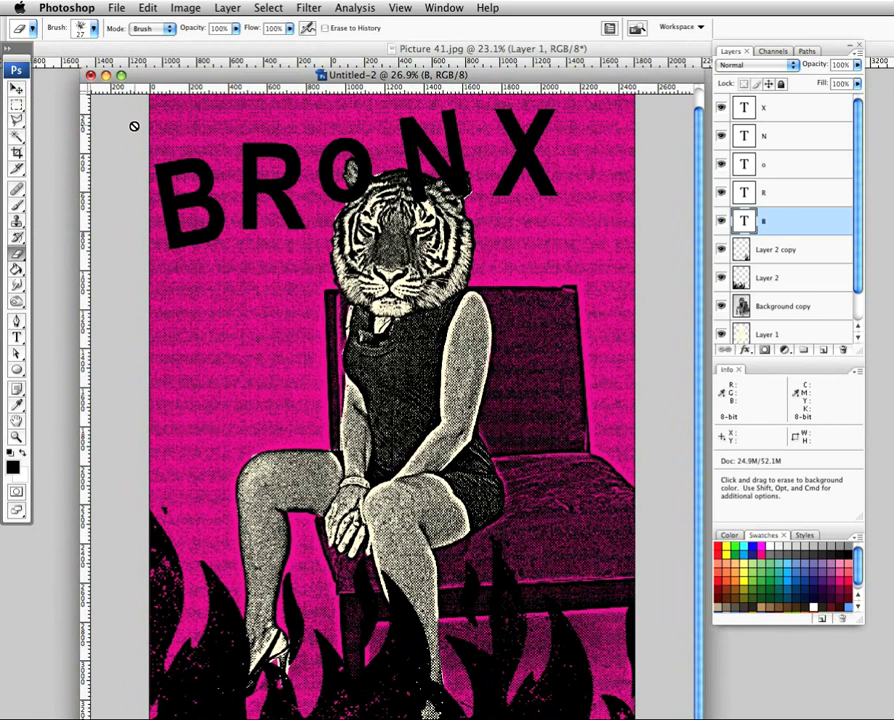
Select the B's shape with the Magic Wand, fill it with black on a new layer and hide the original B type layer
click(16, 136)
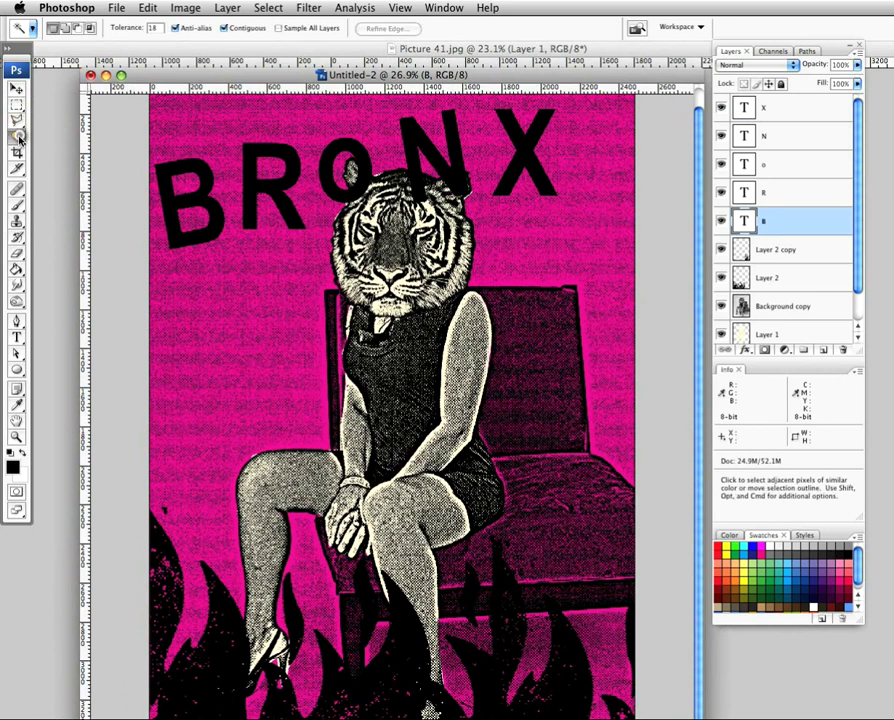
click(175, 207)
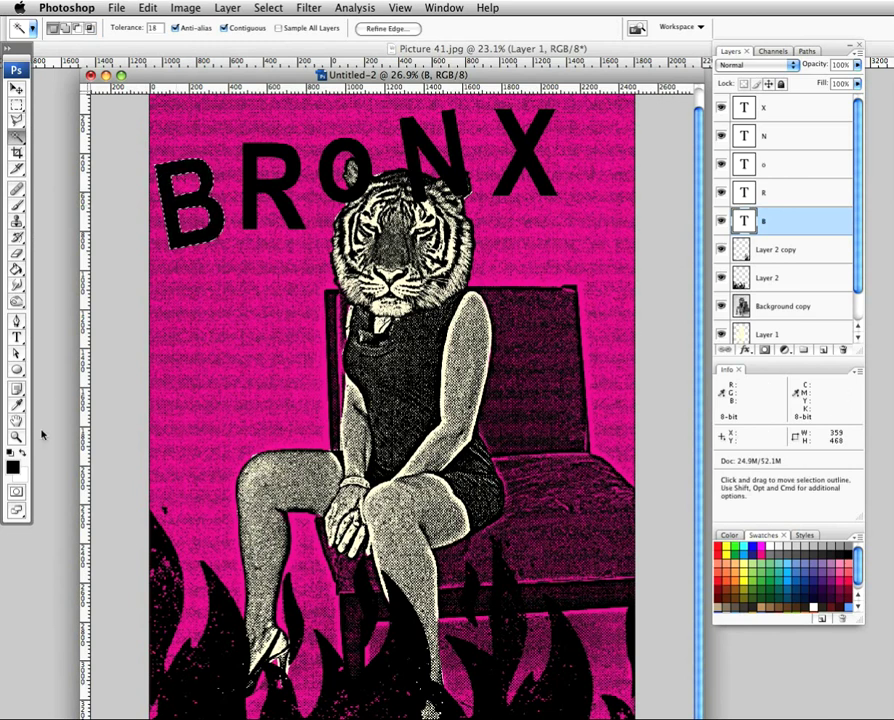
click(17, 269)
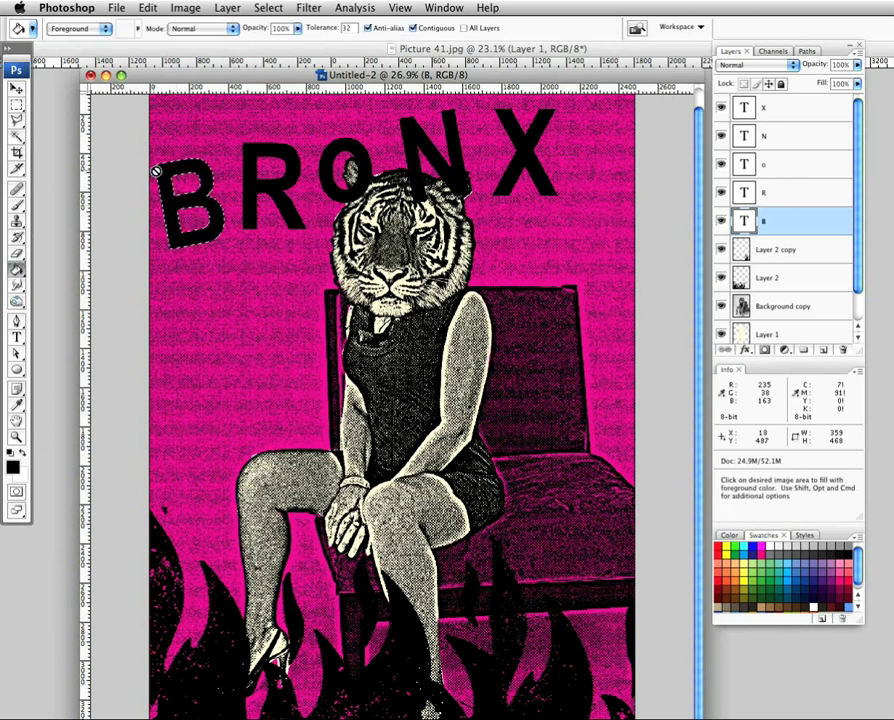
click(824, 354)
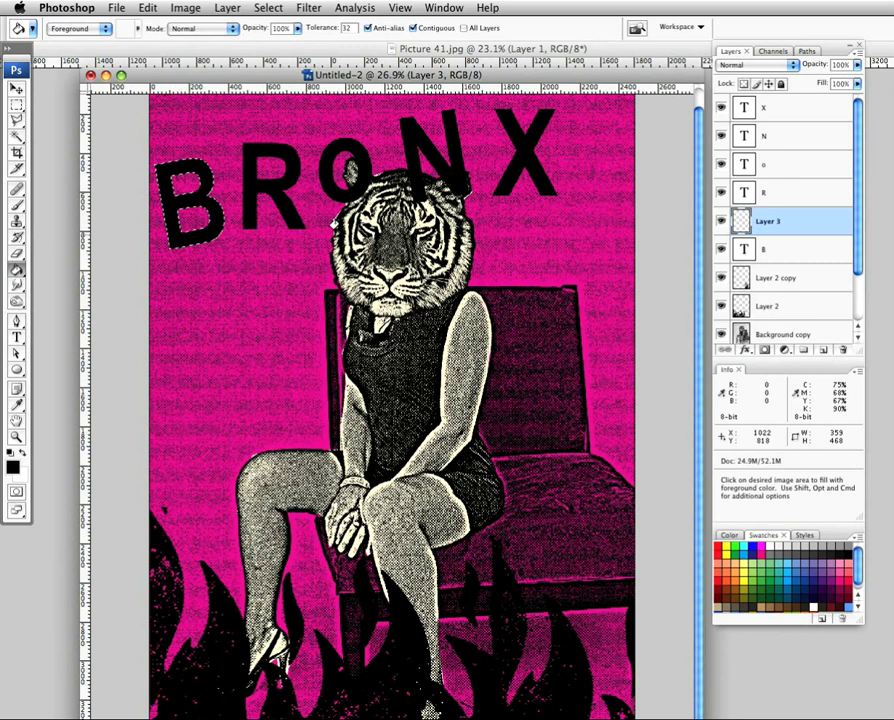
click(177, 204)
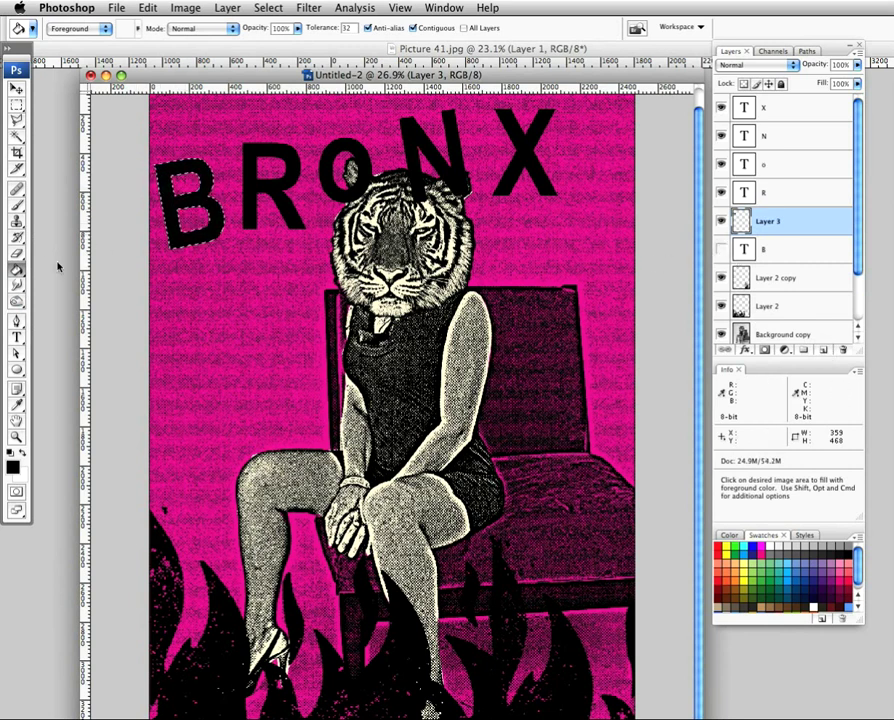
Deselect the B and distress its edges with the spatter Eraser enlarged to 150 px
click(17, 254)
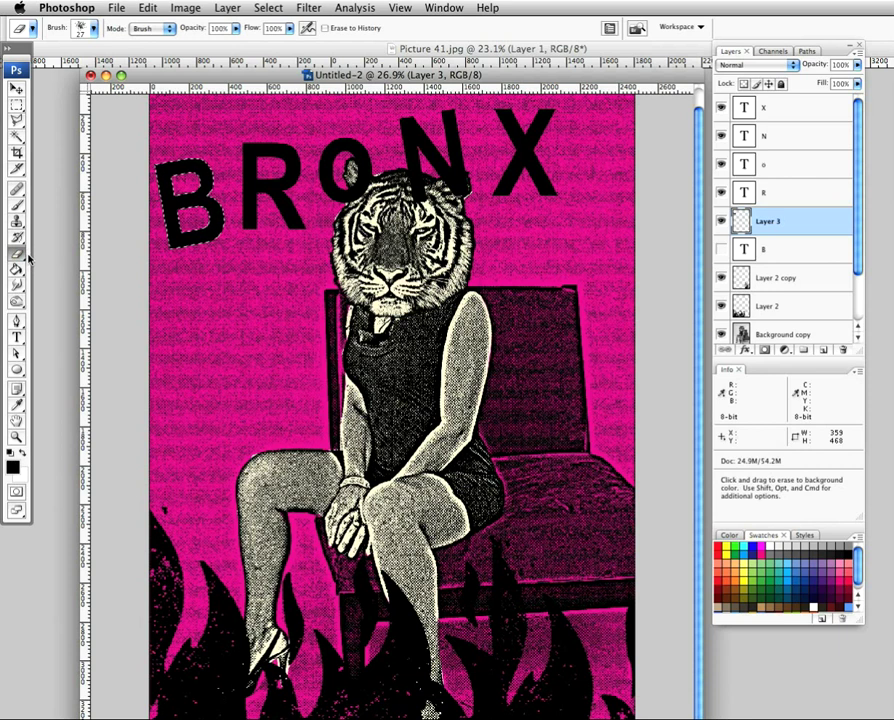
key(super+d)
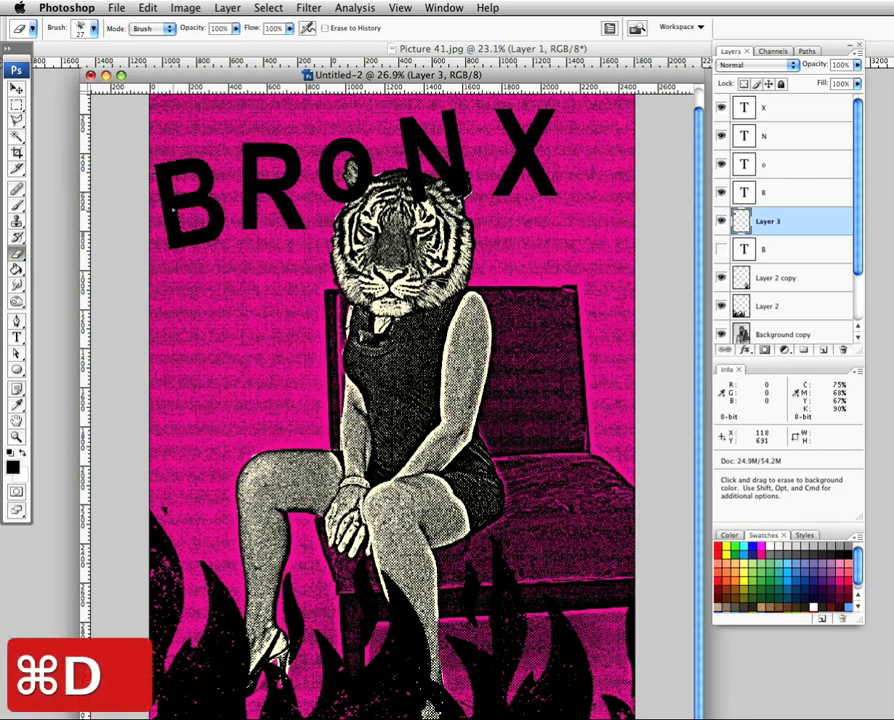
key(bracketright)
key(bracketright)
key(bracketright)
key(bracketright)
key(bracketright)
key(bracketright)
key(bracketright)
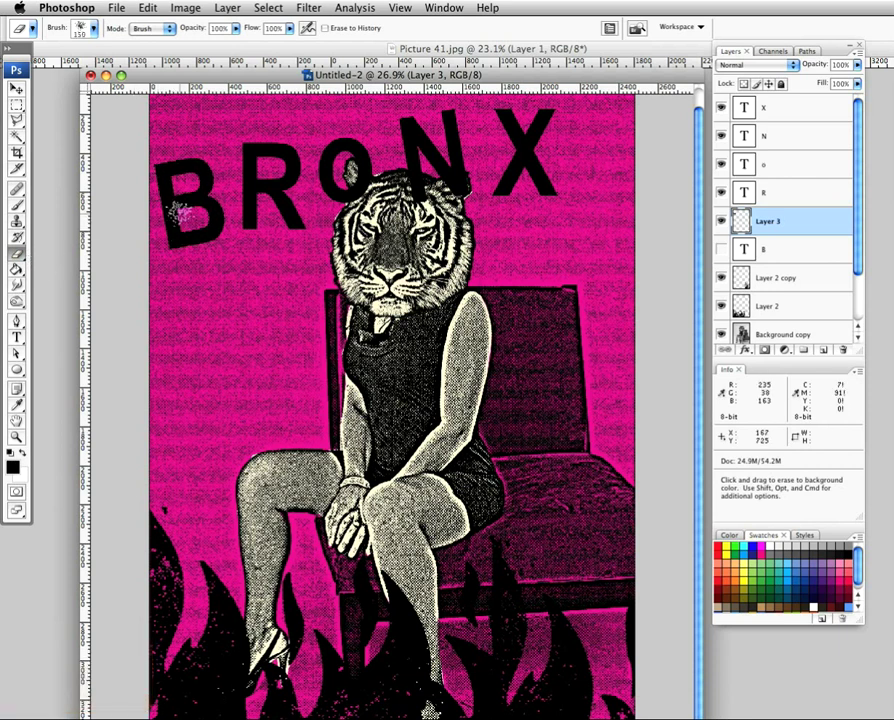
drag(200, 150, 160, 172)
mouse_move(230, 185)
mouse_down()
mouse_move(212, 222)
mouse_move(230, 224)
mouse_move(220, 234)
mouse_up()
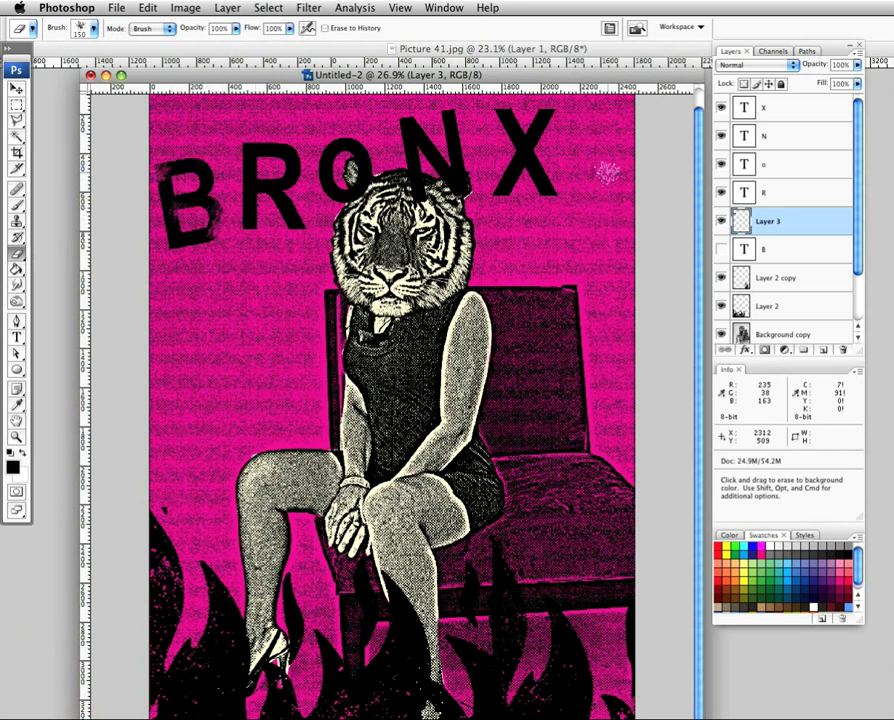
Select the R's shape from its type layer with the Magic Wand and fill it with black on a new layer
click(782, 194)
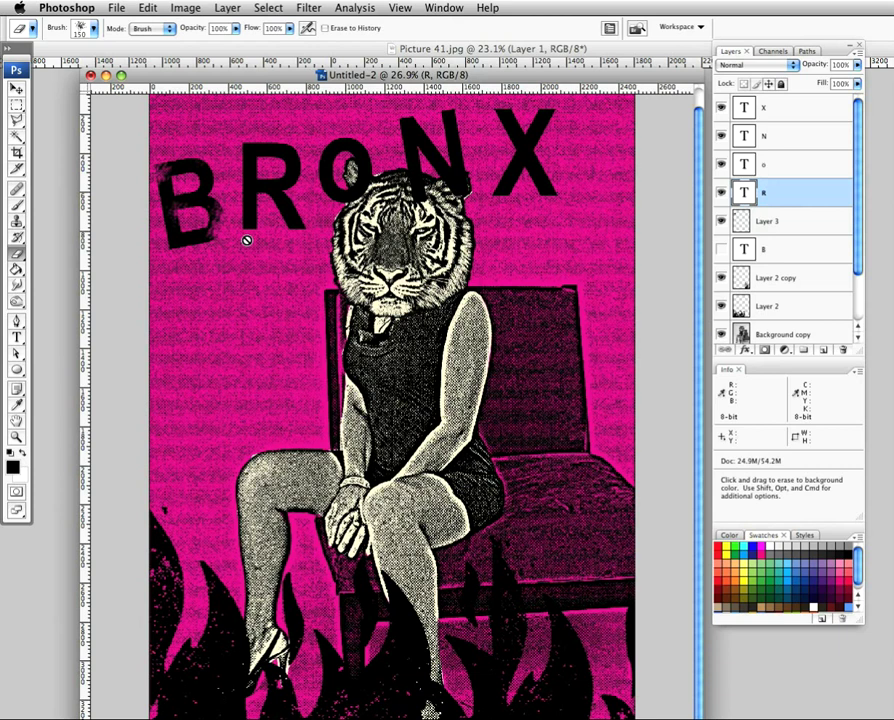
click(17, 136)
click(285, 156)
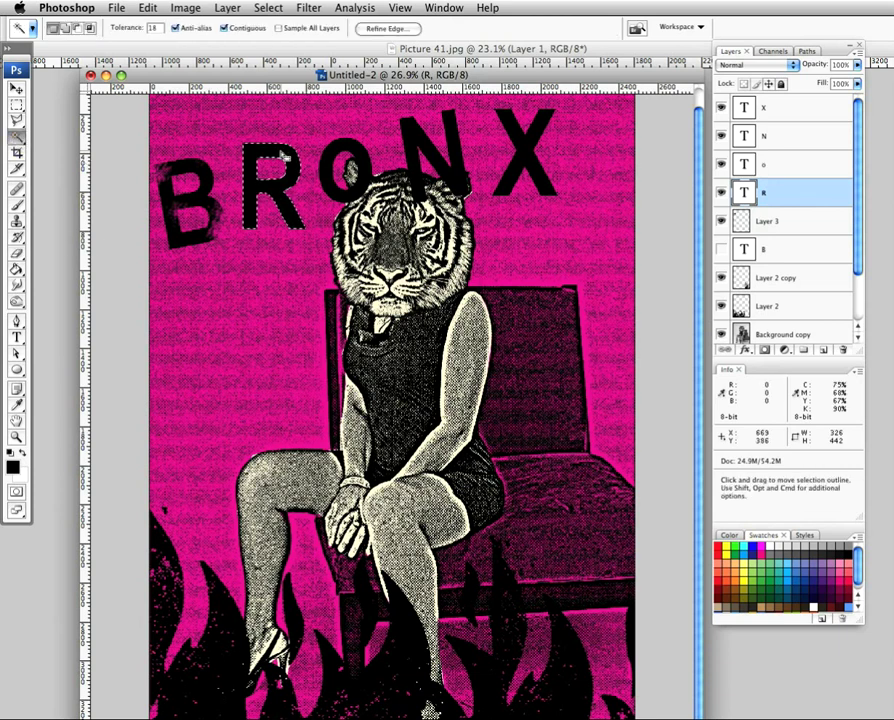
key(shift)
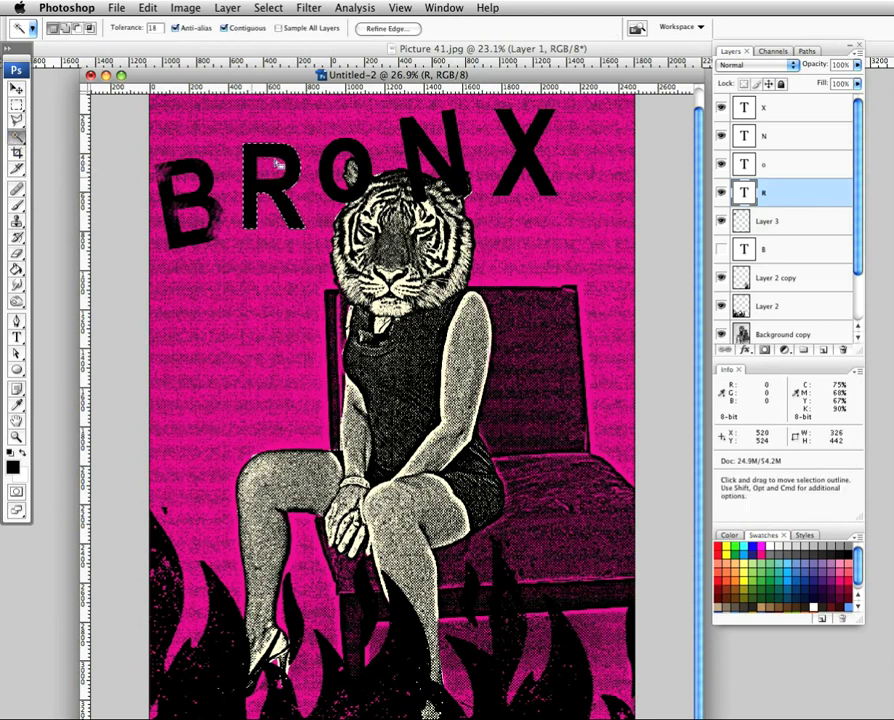
click(17, 270)
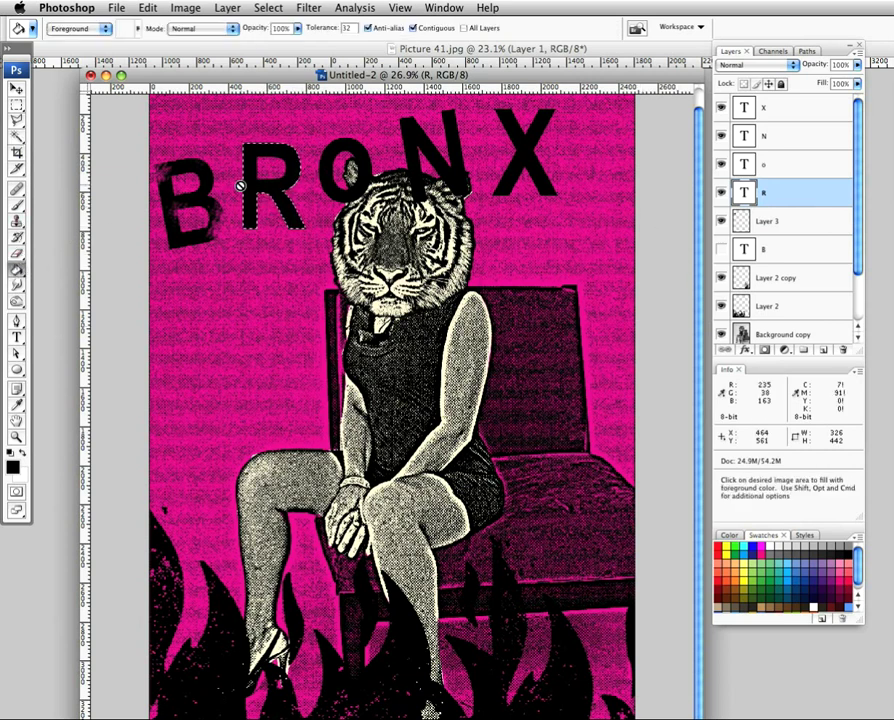
click(822, 349)
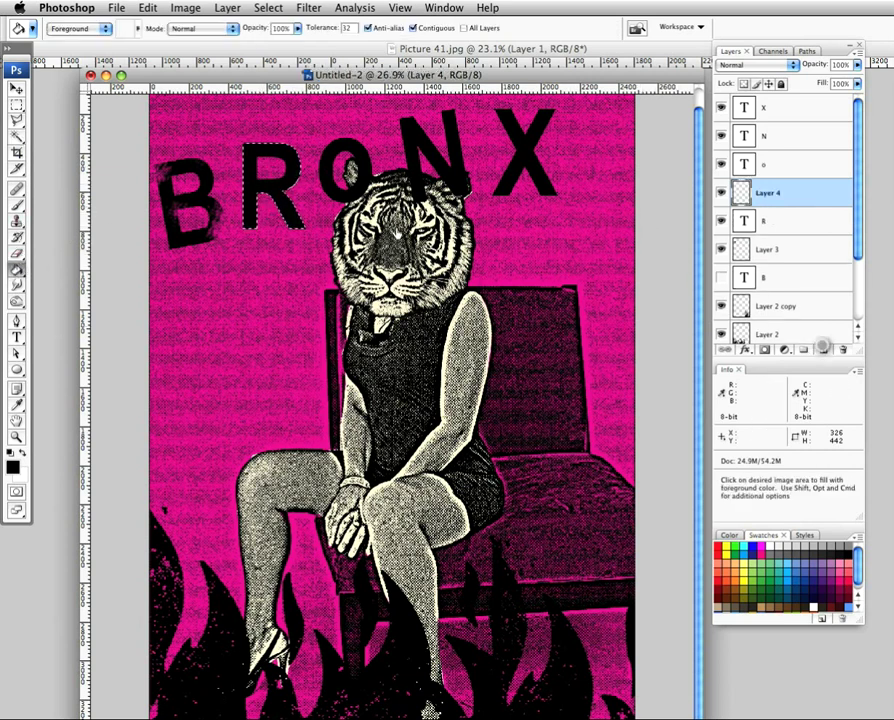
click(268, 170)
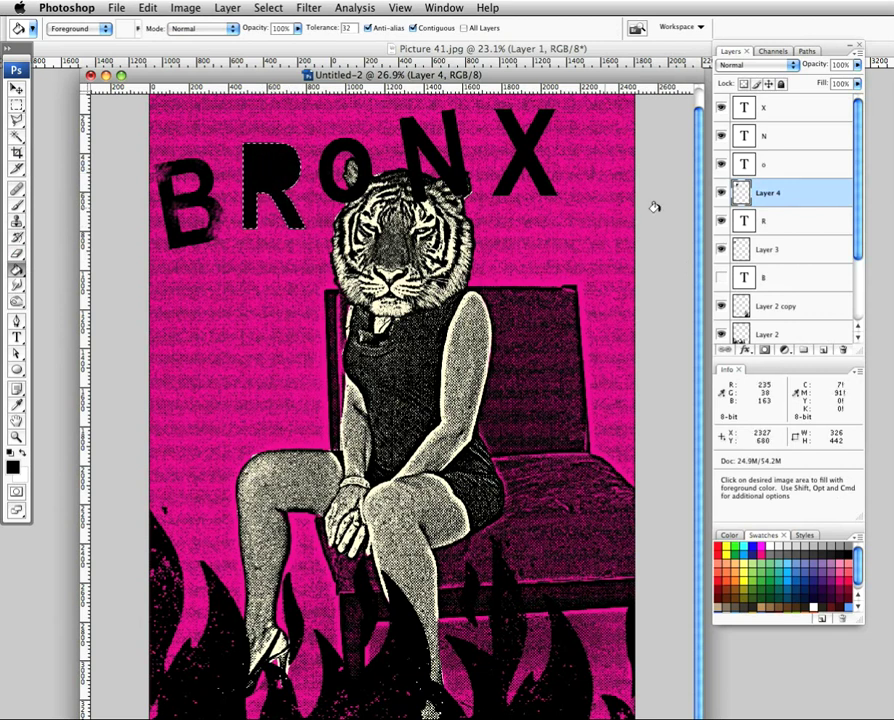
Deselect and hide the R type layer, then distress the filled R with the spatter Eraser at sizes from 300 down to 50 px
click(17, 253)
key(super+d)
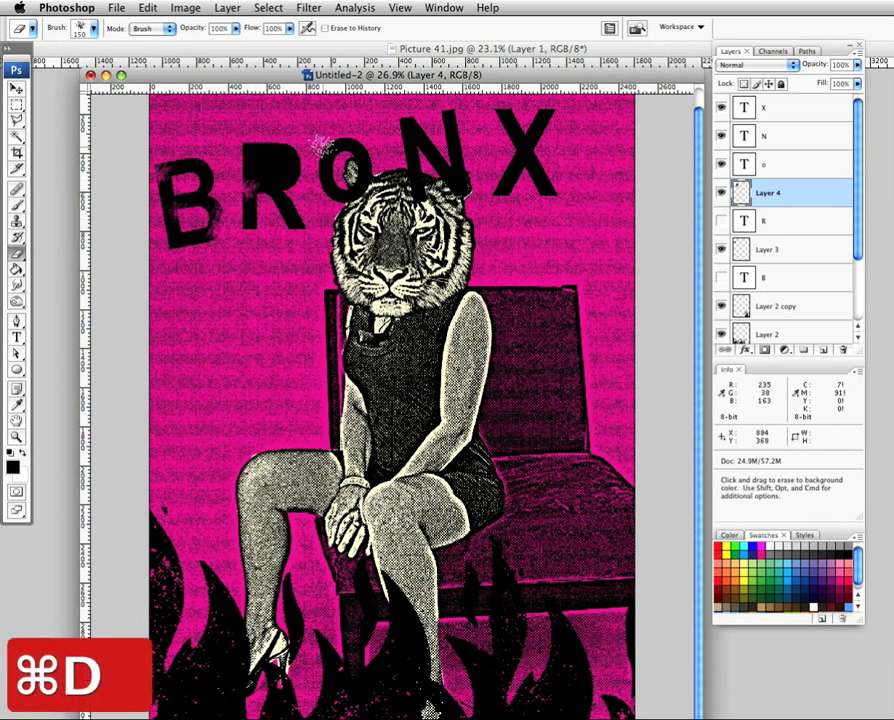
key(bracketright)
key(bracketright)
key(bracketright)
key(bracketright)
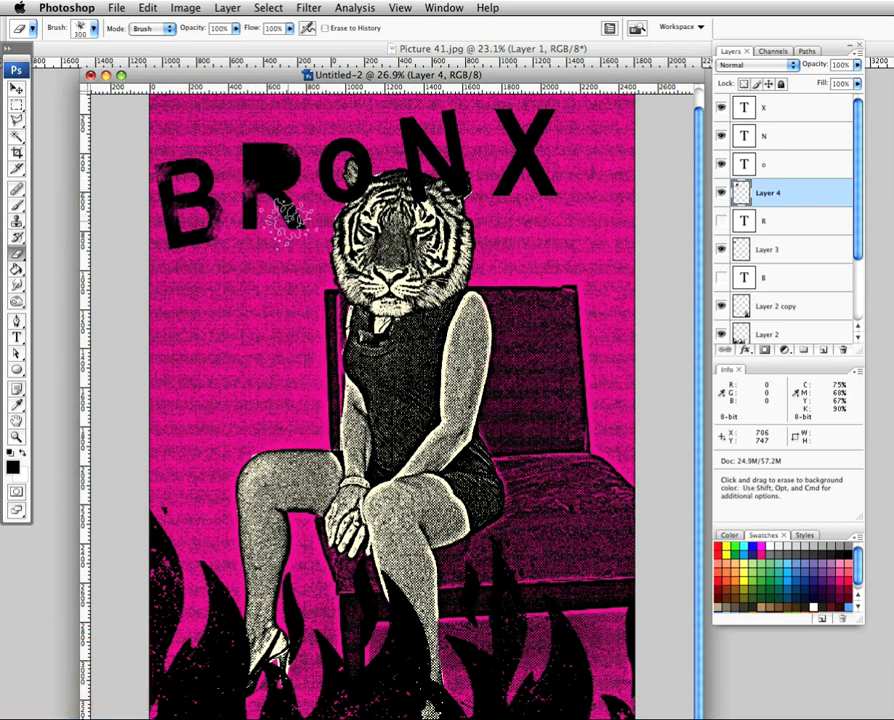
key(bracketleft)
key(bracketleft)
key(bracketleft)
key(bracketleft)
key(bracketleft)
key(bracketleft)
key(bracketleft)
key(bracketleft)
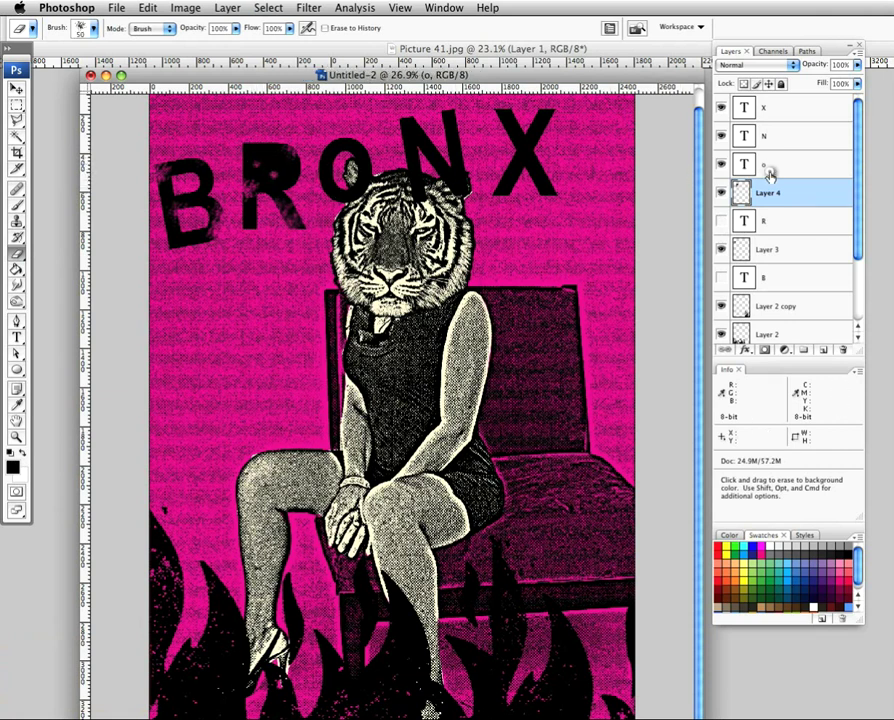
Select the O's shape from its type layer with the Magic Wand
click(748, 168)
click(16, 135)
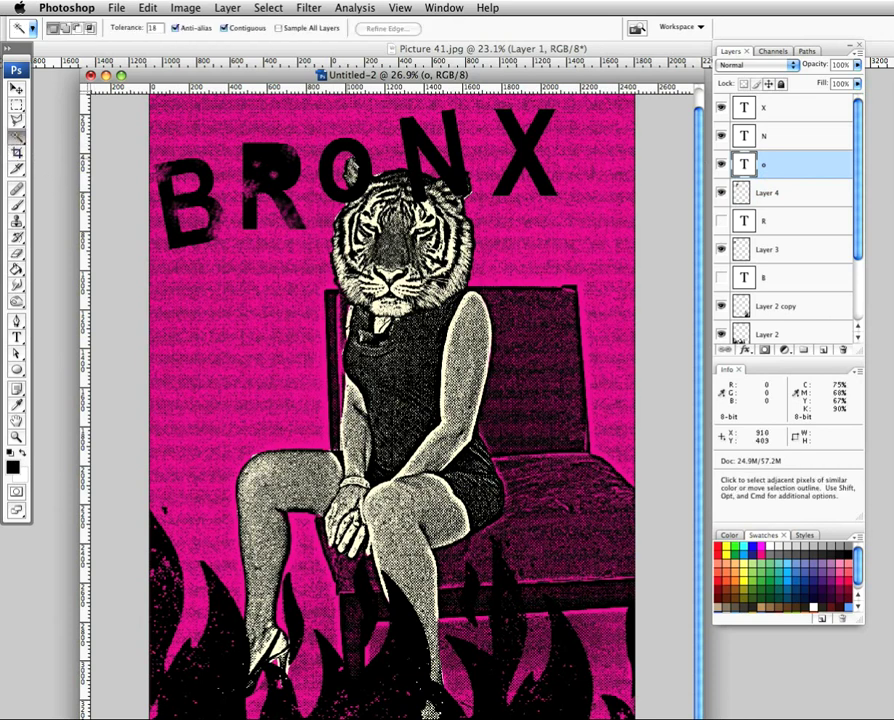
click(333, 155)
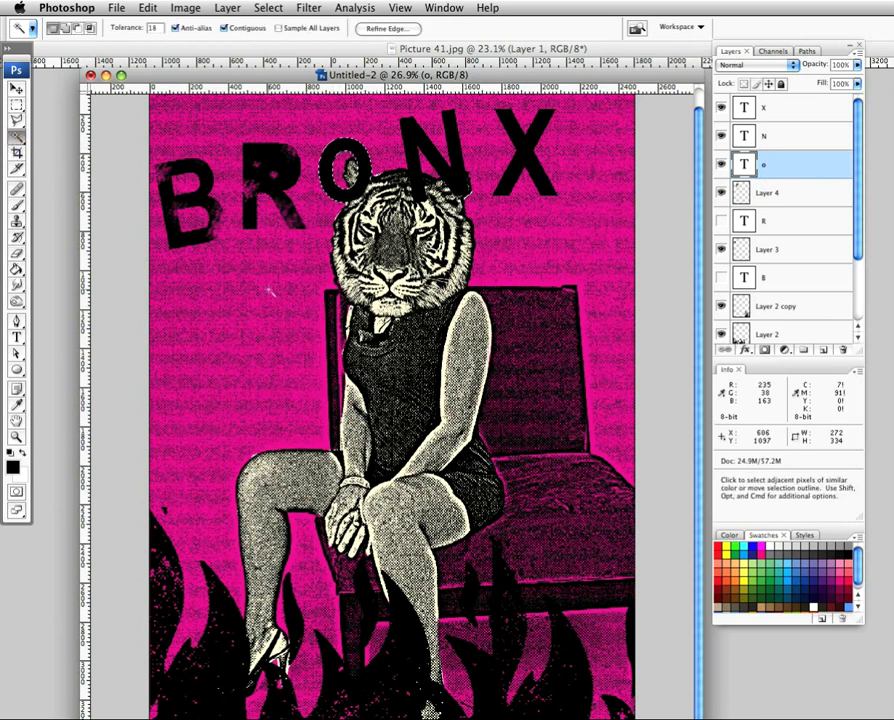
key(ctrl+Tab)
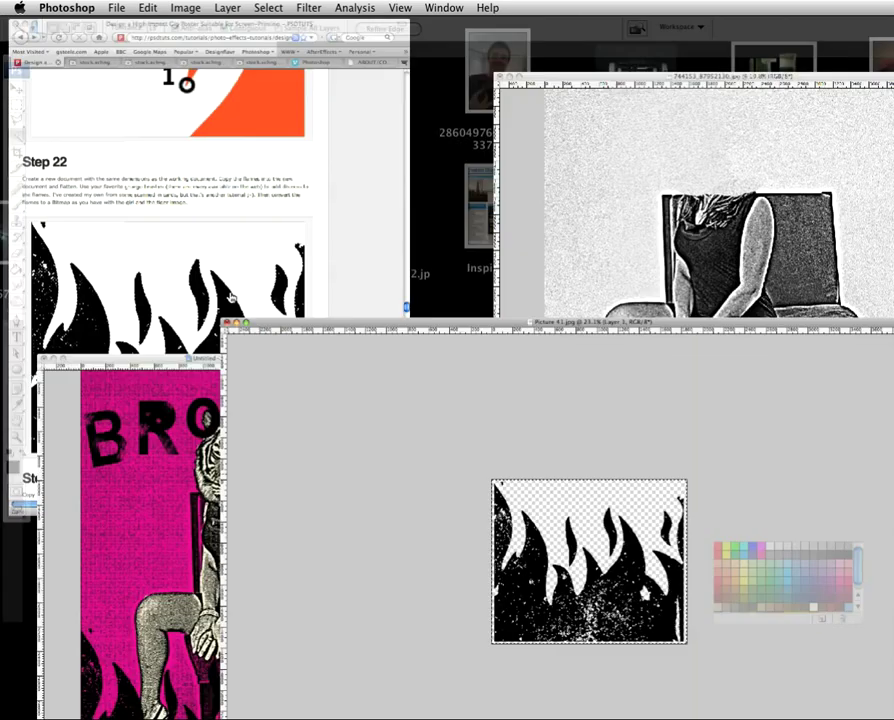
key(F9)
click(172, 475)
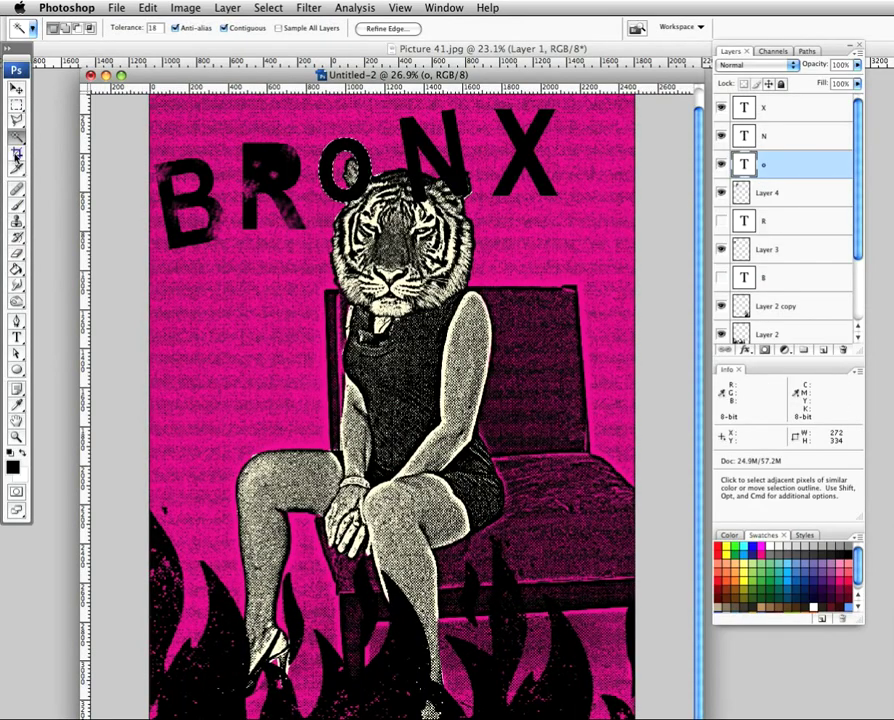
Fill the selected O with black on a new layer, hide its type layer and distress the fill with the 125 px spatter Eraser
click(17, 274)
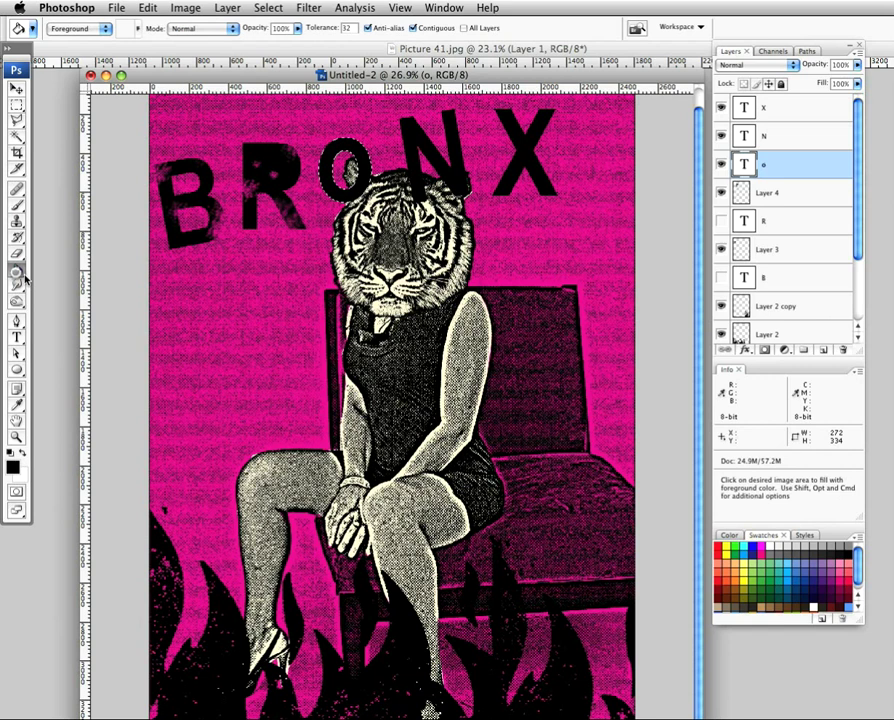
click(819, 350)
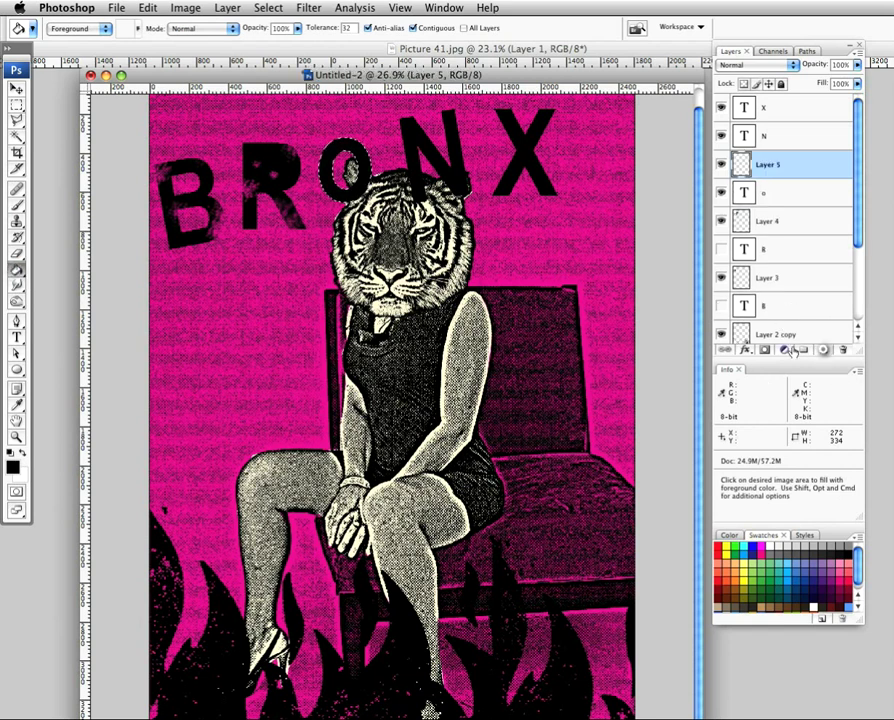
click(352, 170)
click(18, 256)
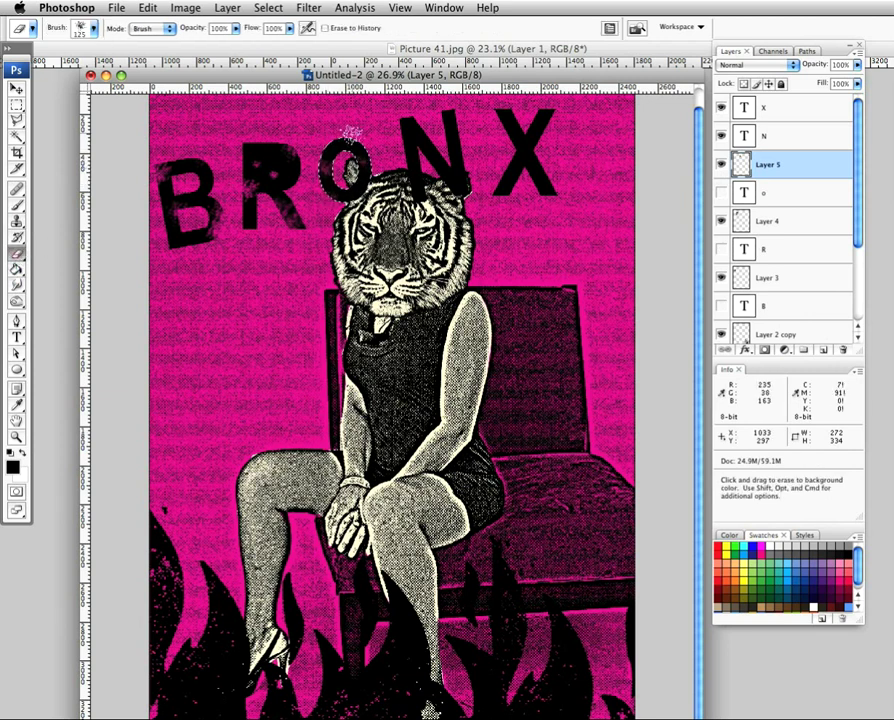
Replace the N type with a black fill of its Magic Wand selection on a new layer, distressed with the 125 px spatter Eraser
click(769, 138)
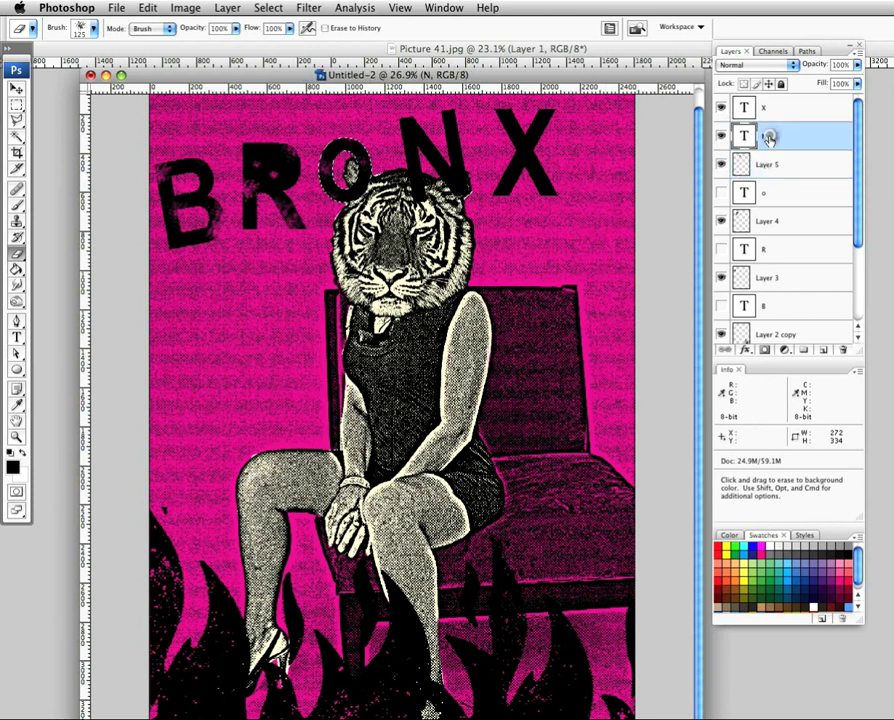
click(18, 137)
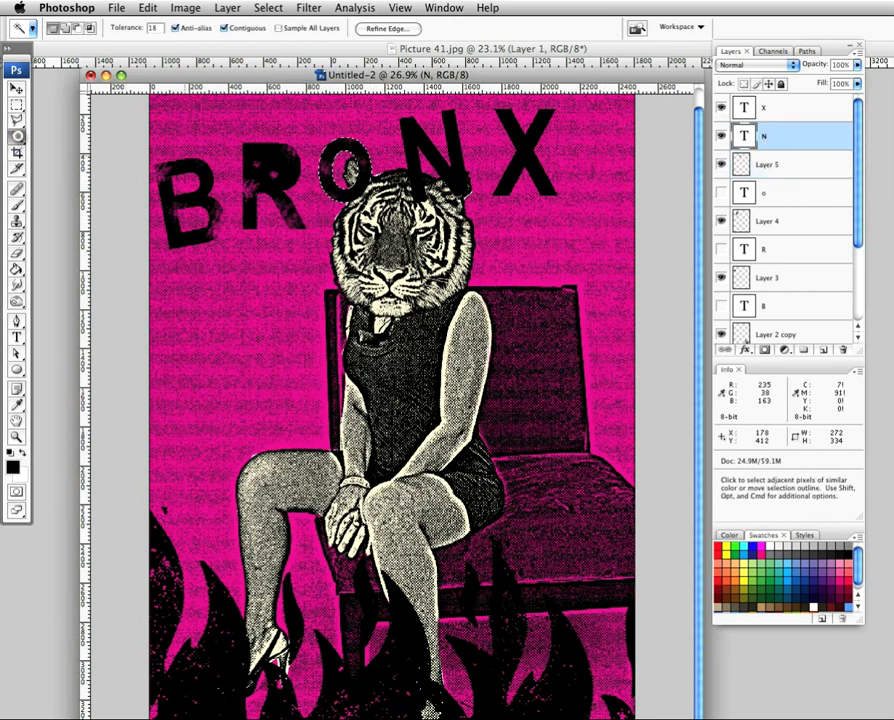
click(410, 140)
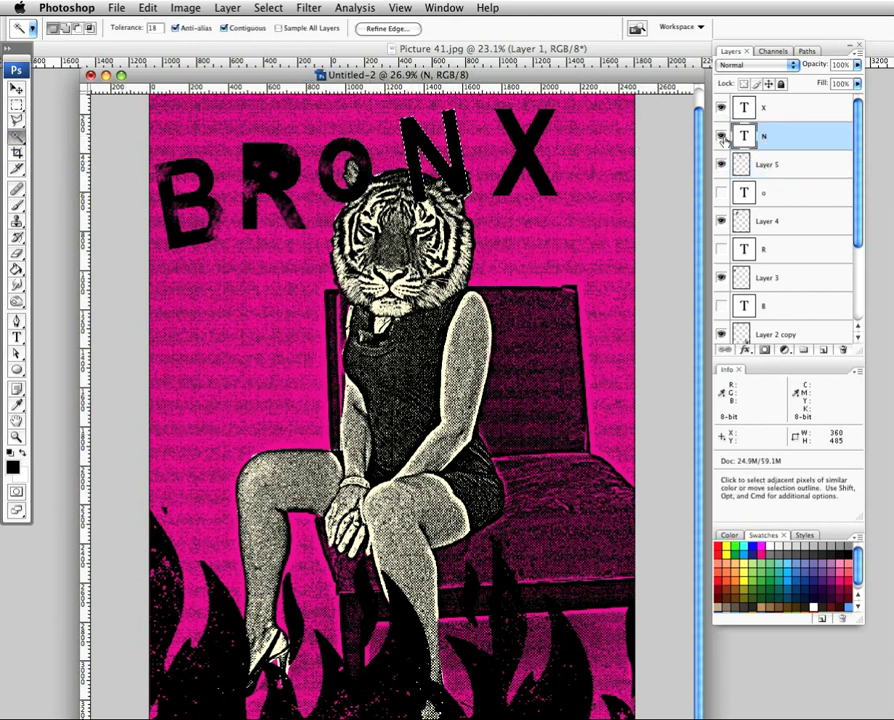
click(17, 270)
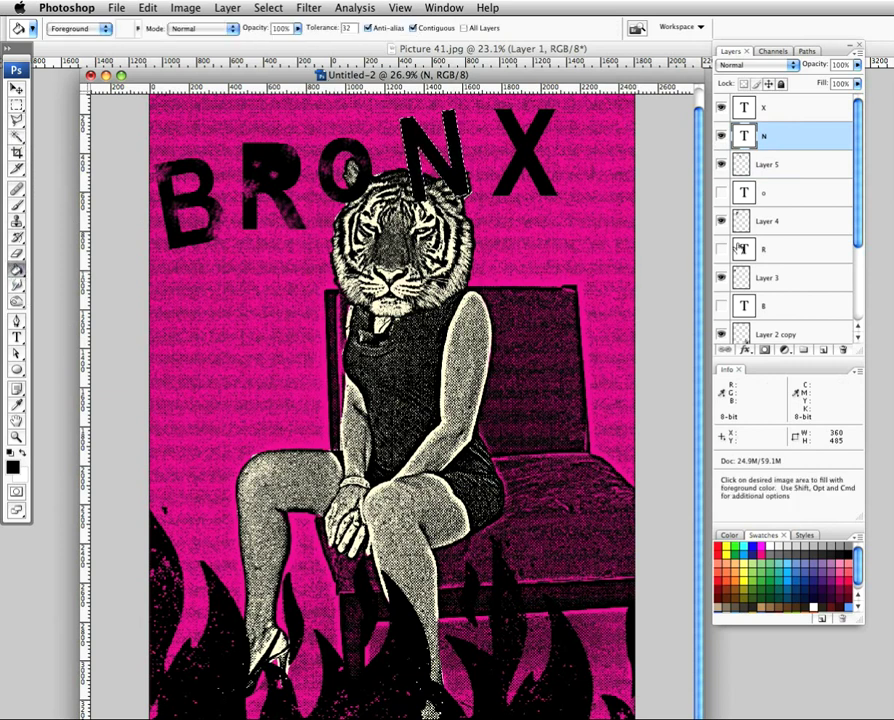
click(826, 351)
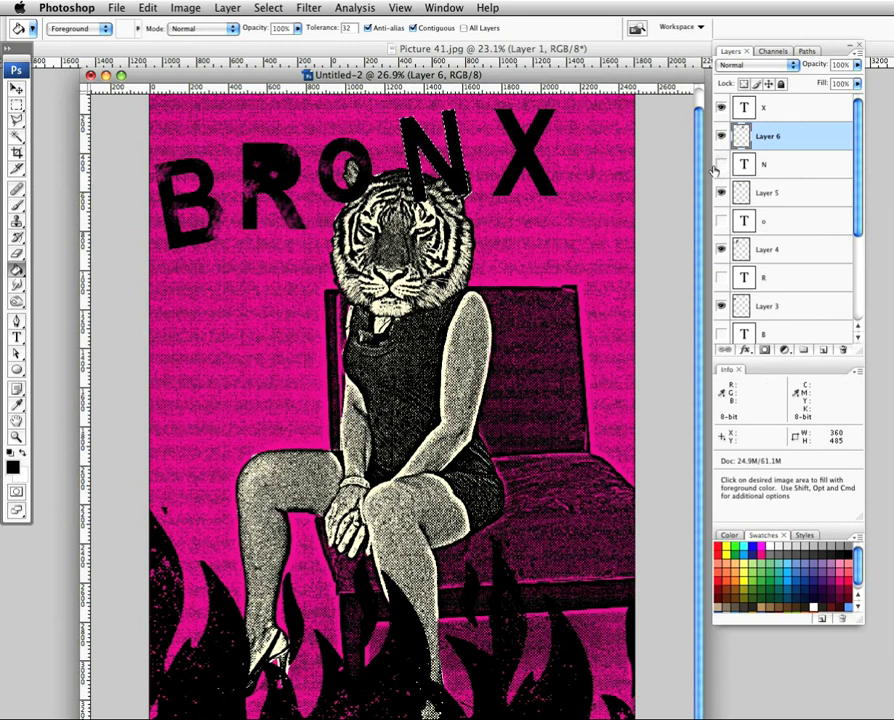
click(17, 253)
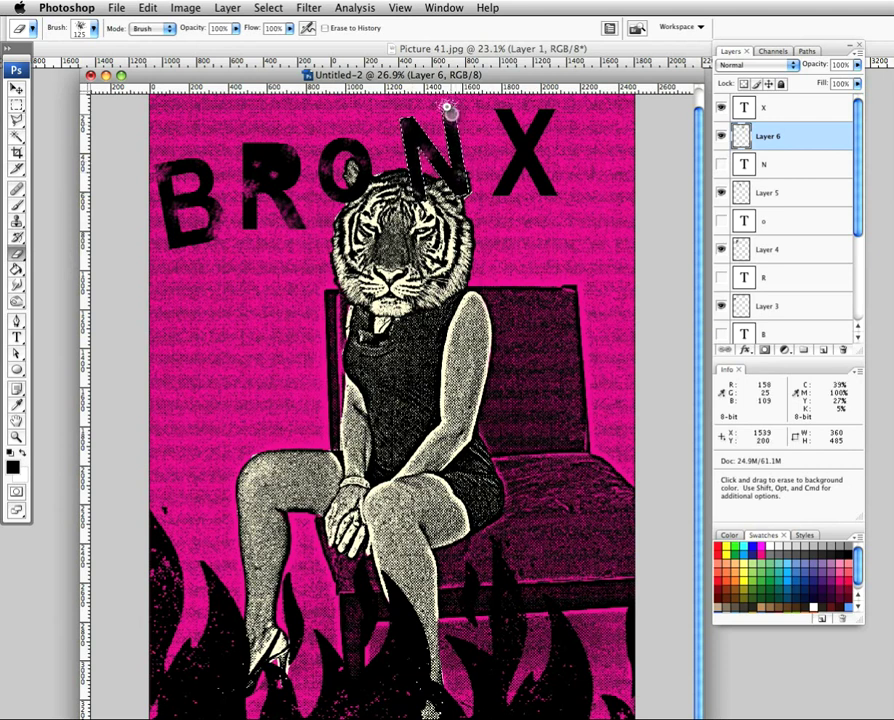
Select the X's shape with the Magic Wand, fill it with black on a new layer and hide the X type layer
click(782, 108)
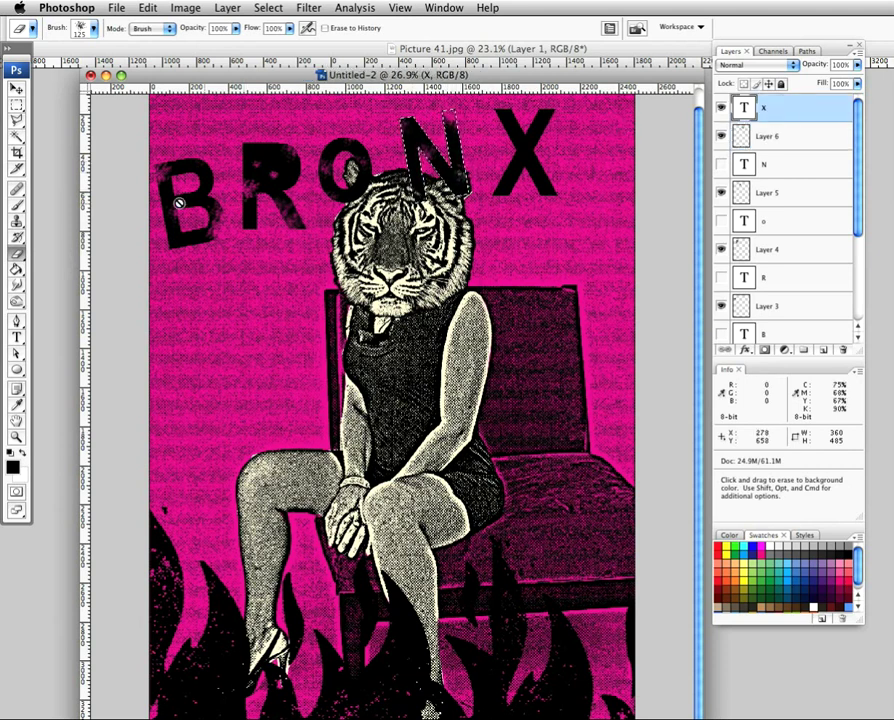
click(17, 137)
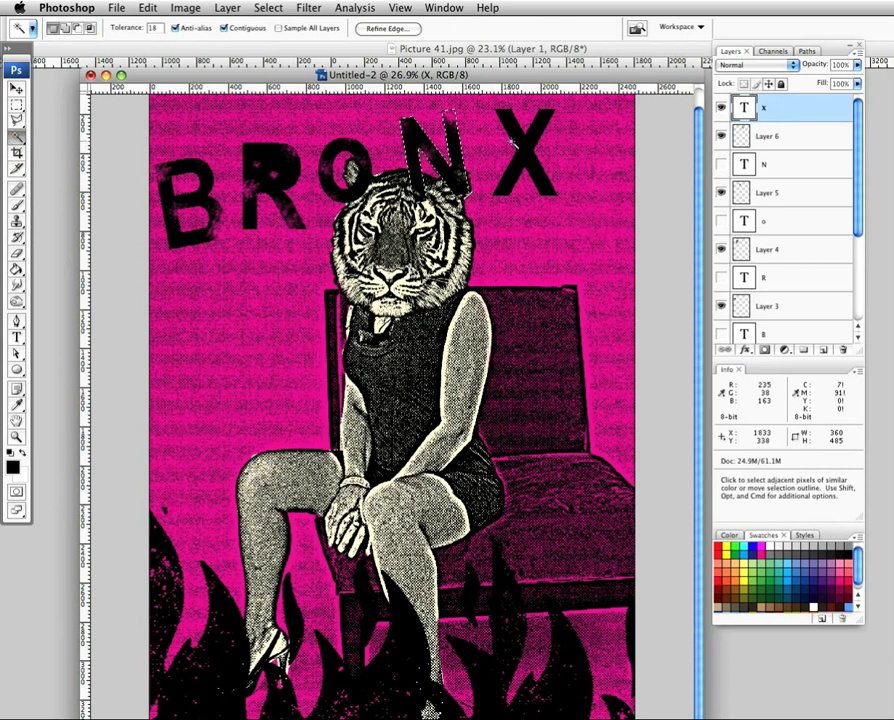
click(529, 142)
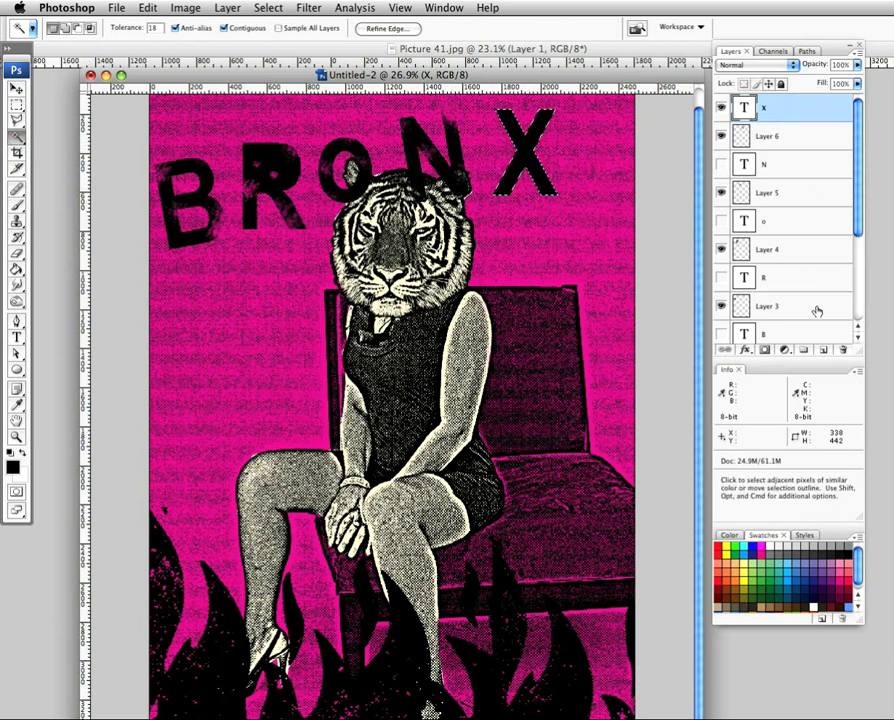
click(820, 349)
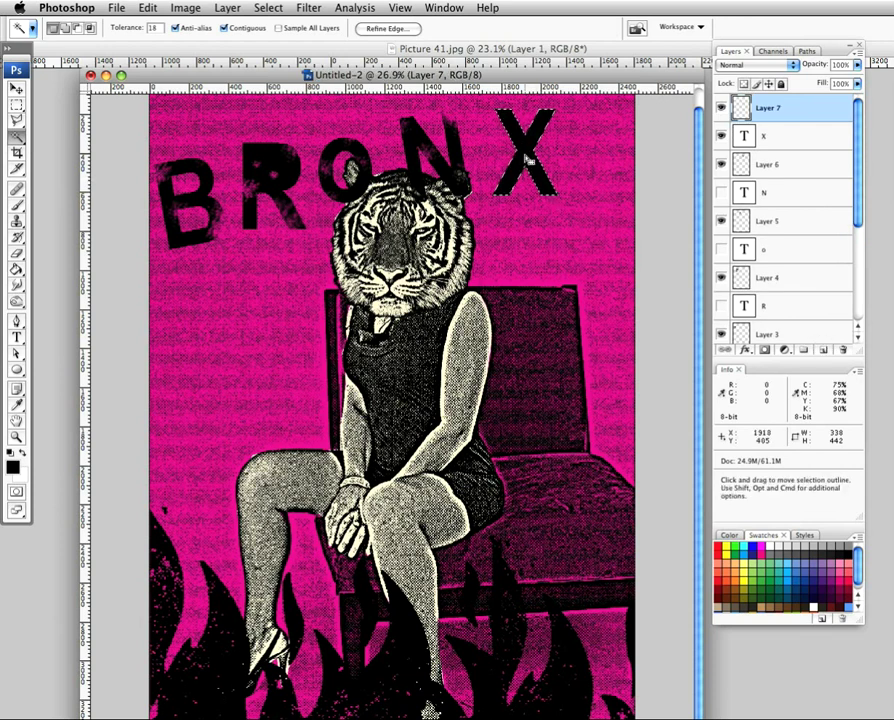
key(g)
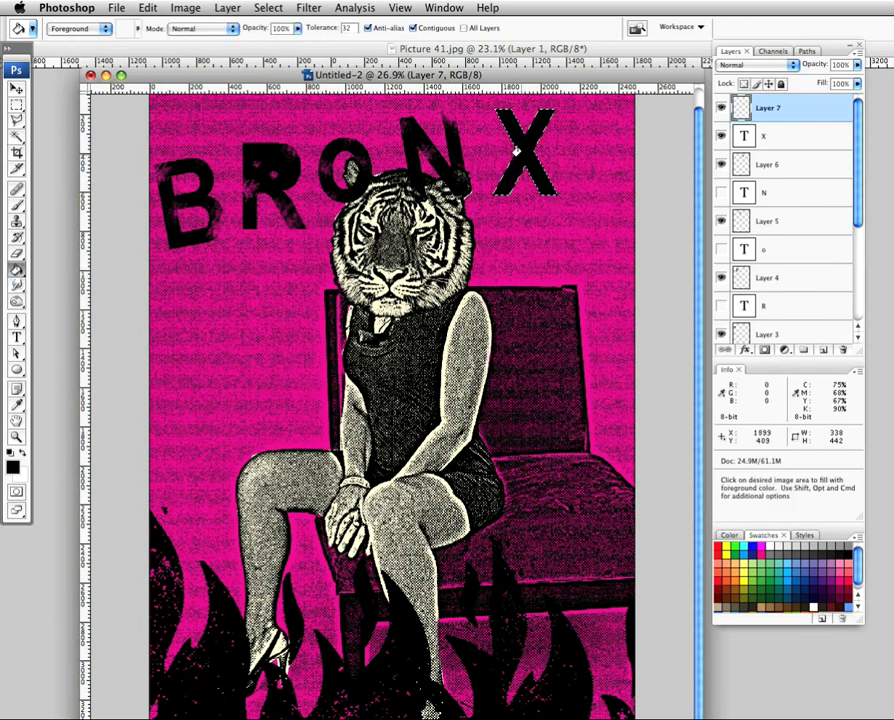
click(720, 137)
Distress the filled X with the 125 px spatter Eraser, undoing the excess strokes, and deselect it
key(e)
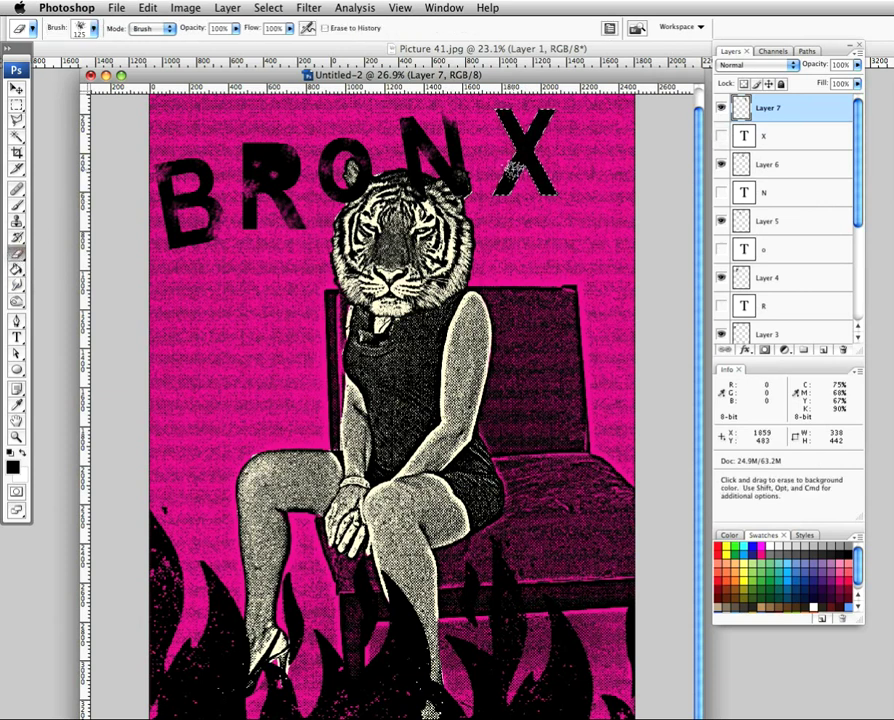
mouse_move(536, 131)
mouse_down()
mouse_move(543, 120)
mouse_move(524, 134)
mouse_move(540, 160)
mouse_up()
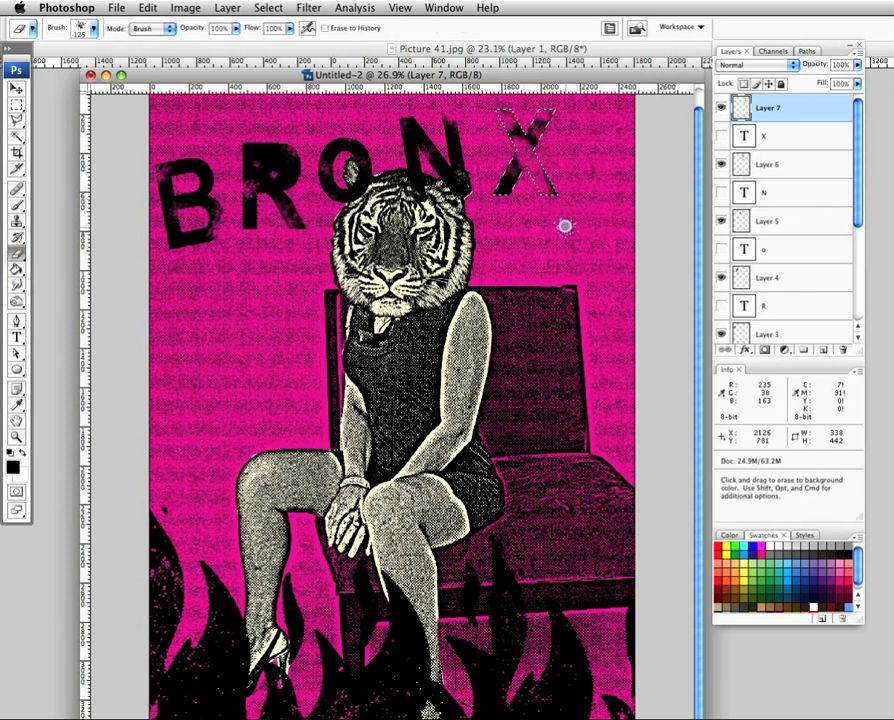
key(super+alt+z)
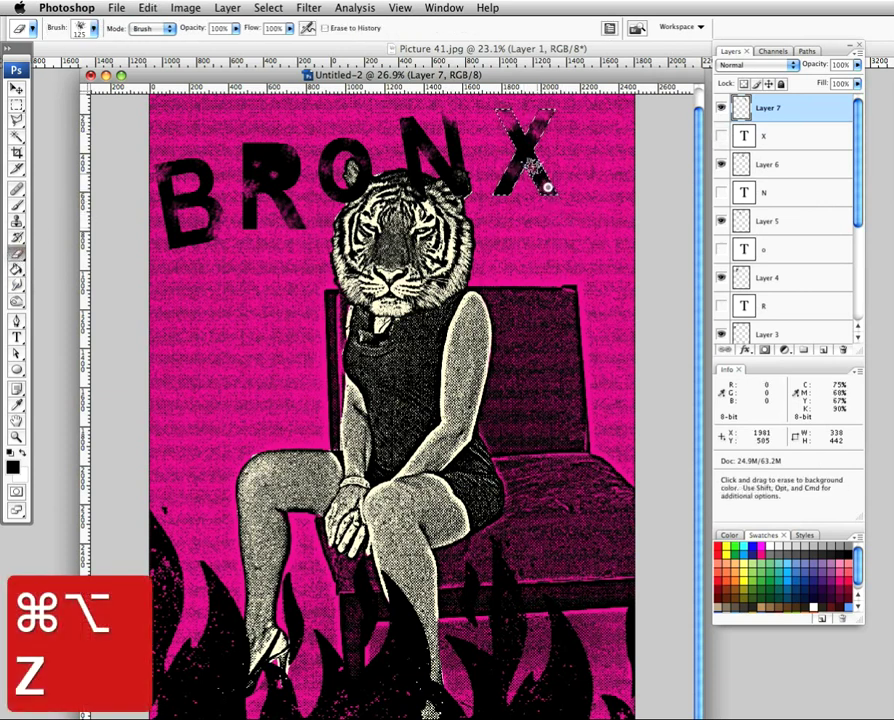
key(super+d)
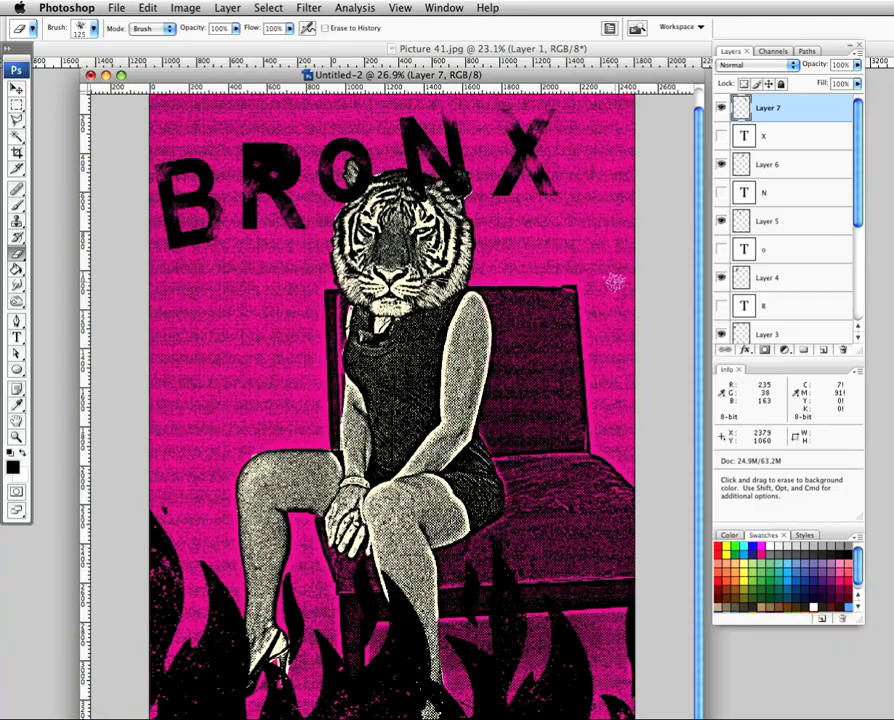
Switch to the gig poster tutorial in Firefox, review its final image preview and open the PSDTUTS home page
key(F9)
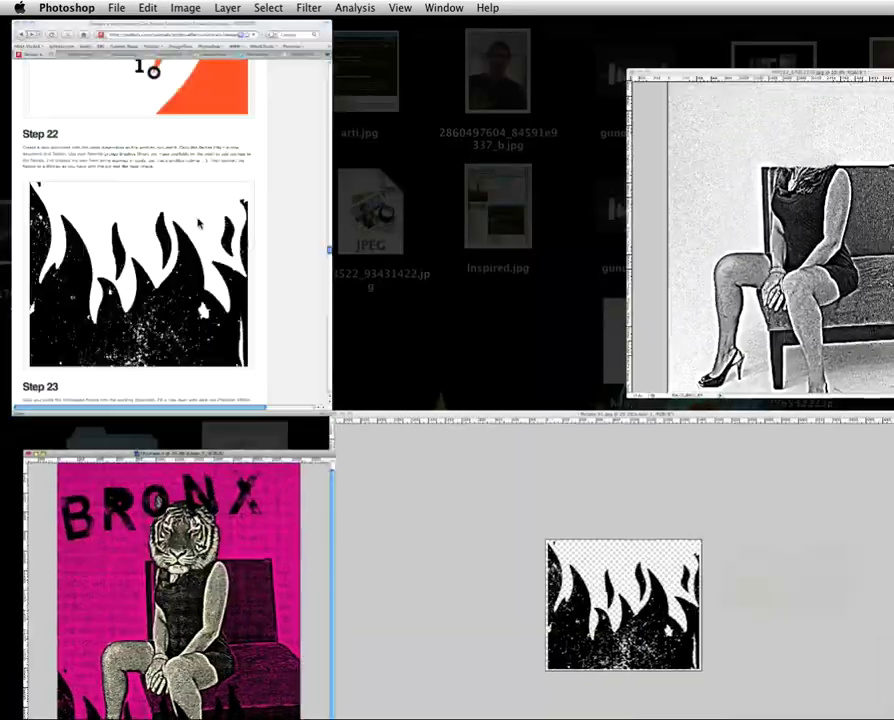
click(204, 212)
scroll(204, 212, up, 20)
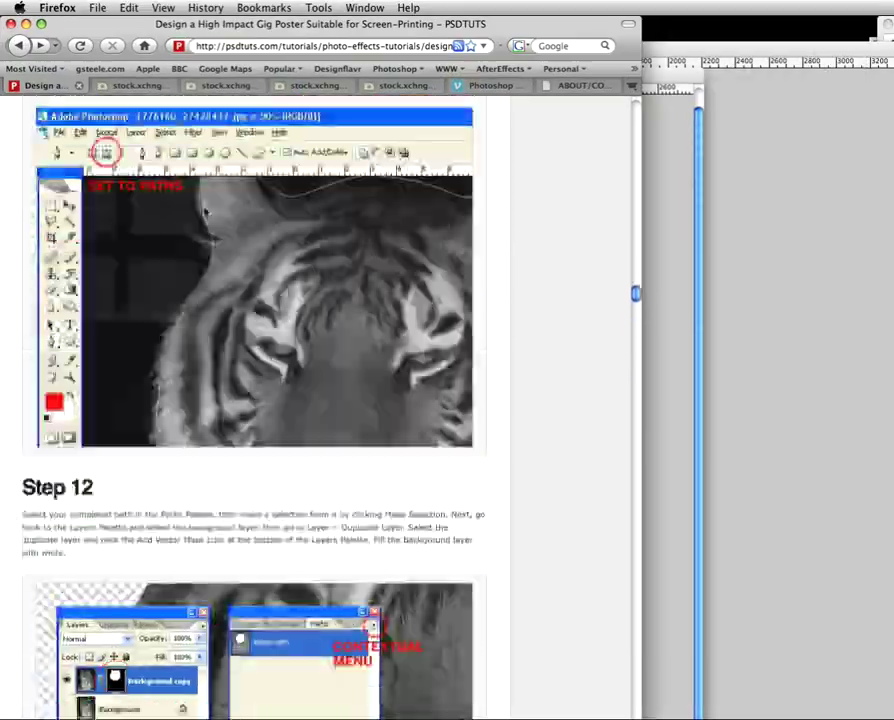
scroll(204, 212, up, 20)
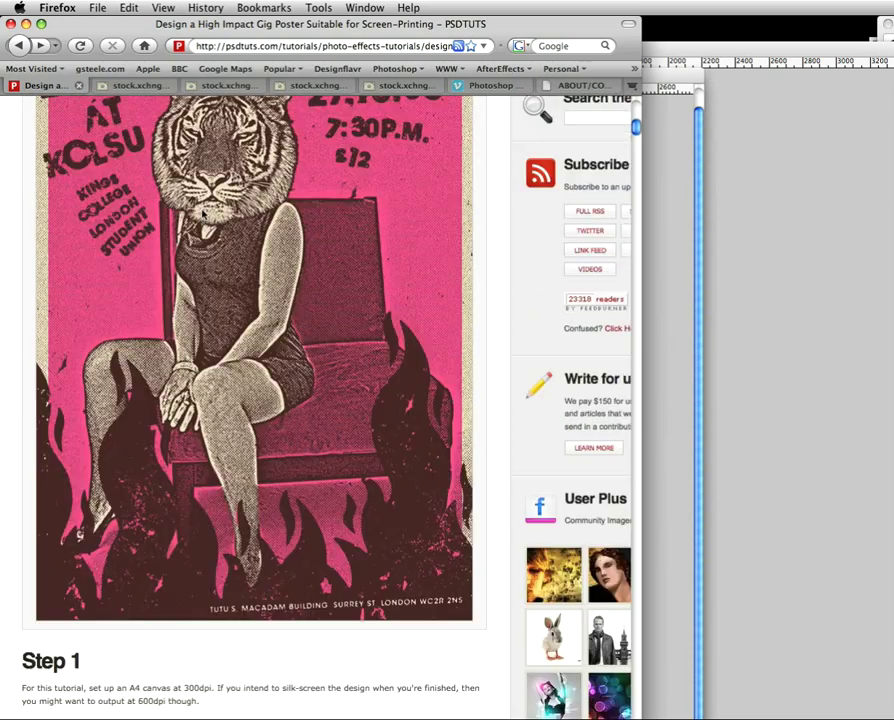
scroll(204, 212, up, 5)
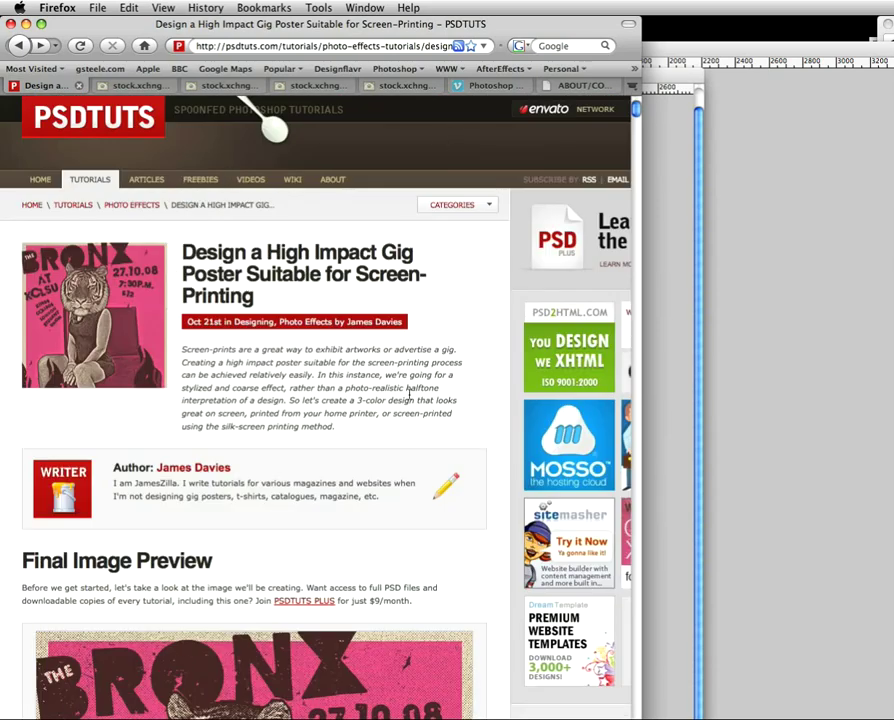
click(82, 121)
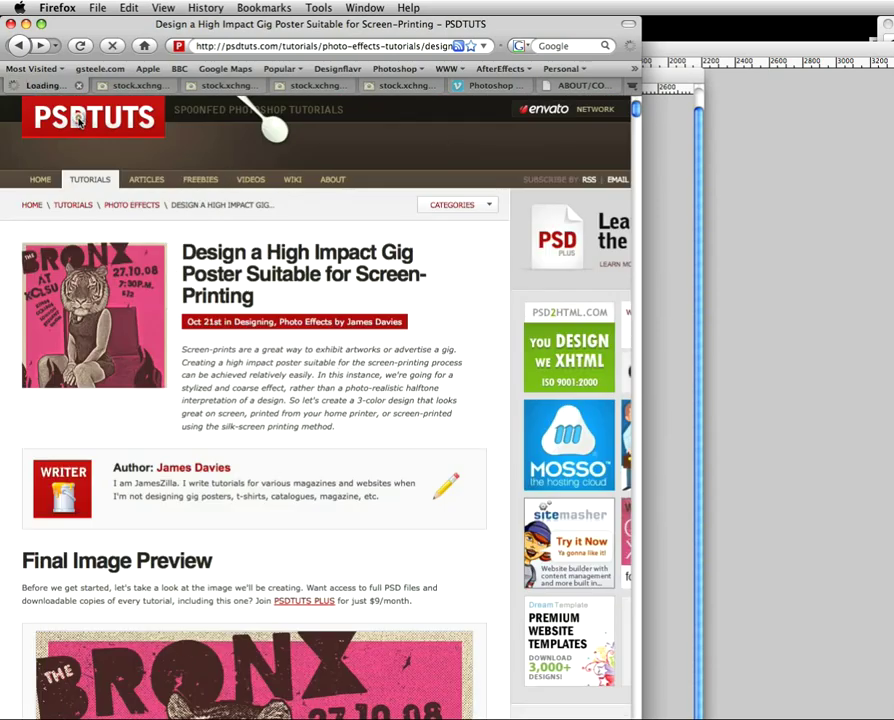